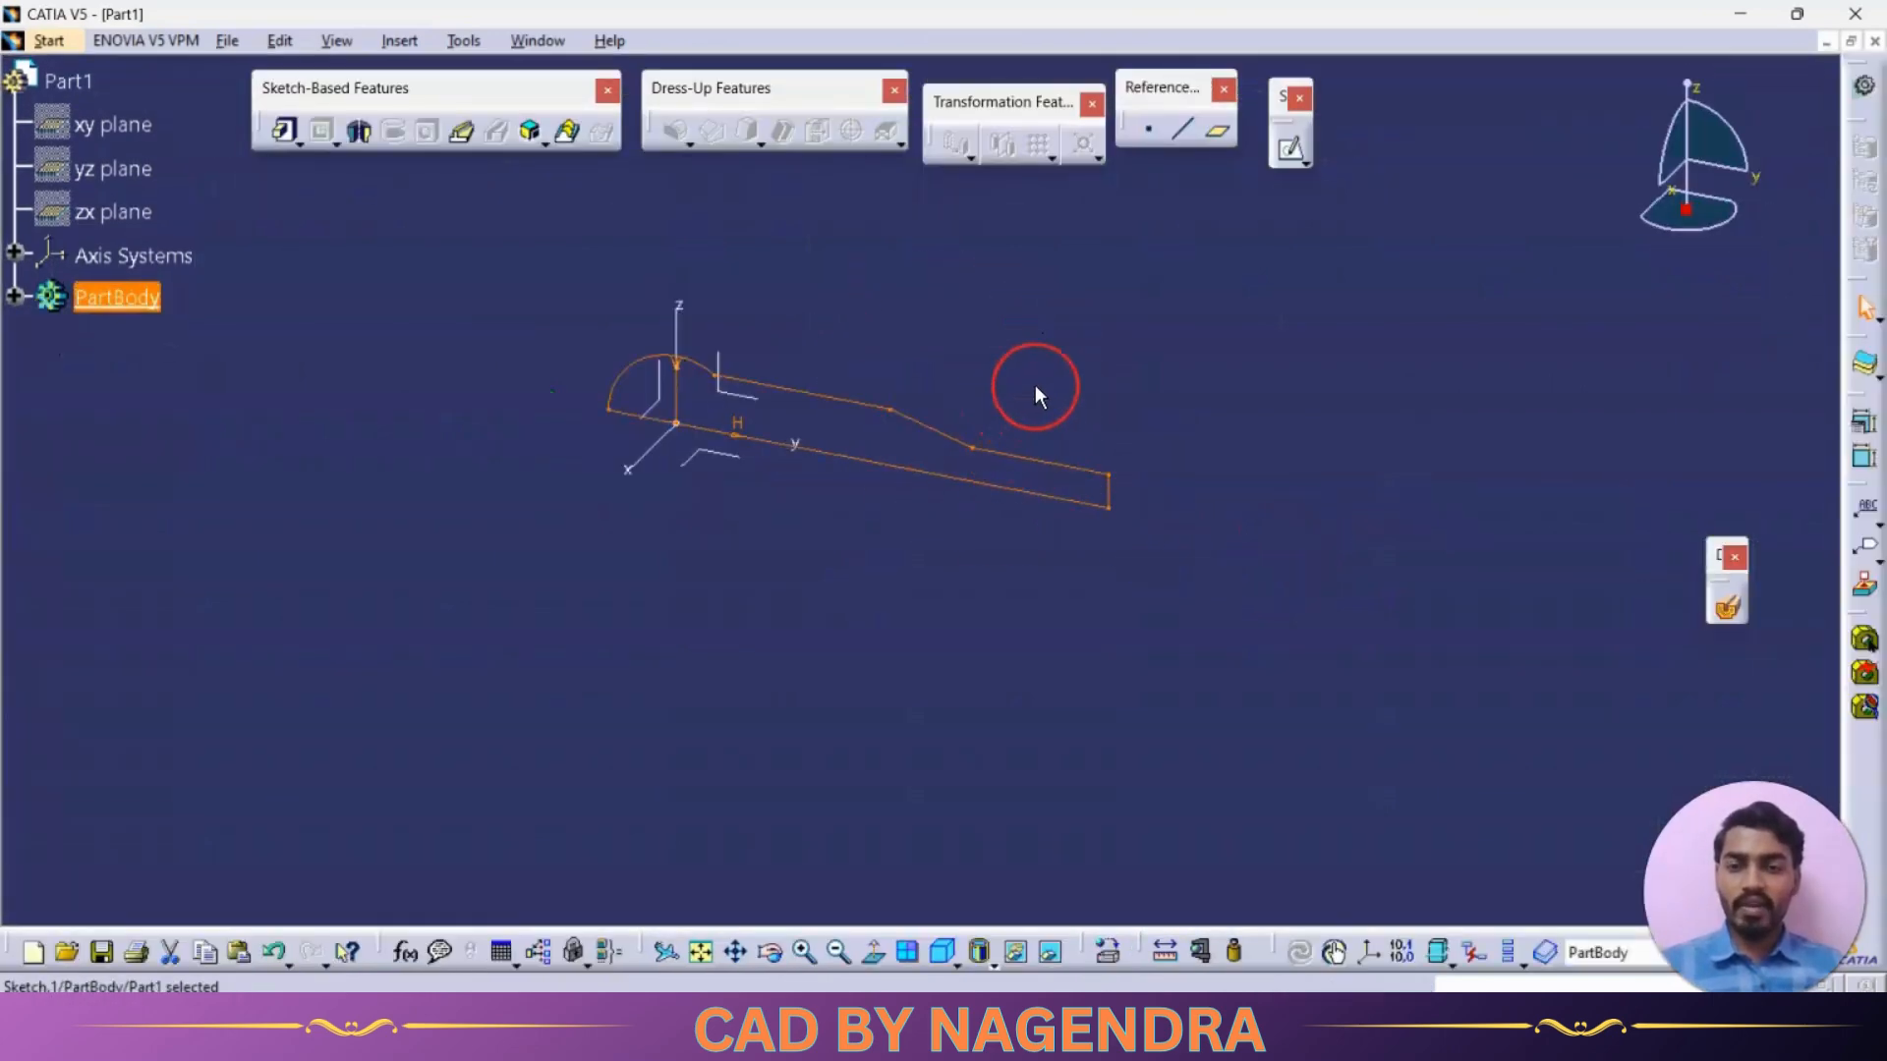
Revolve the handle profile sketch 360 degrees about the absolute Y axis with the Shaft command
click(358, 133)
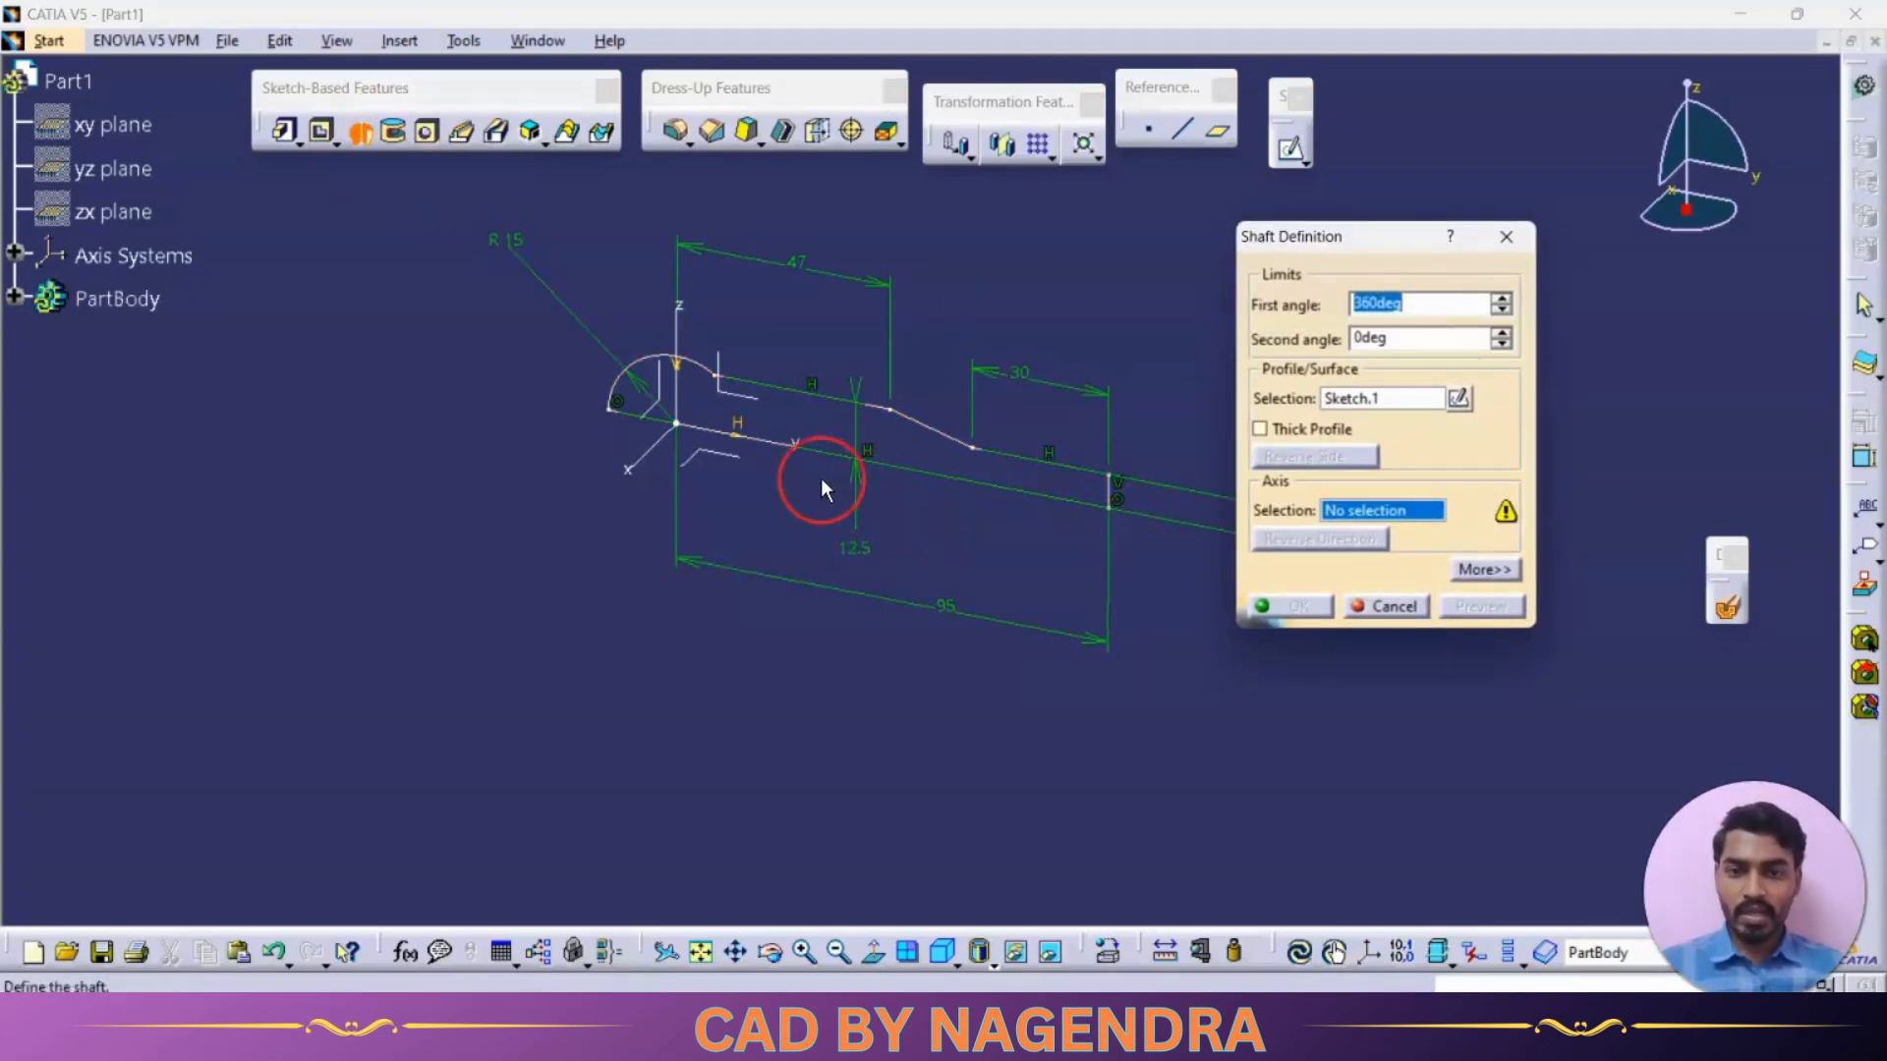
click(779, 439)
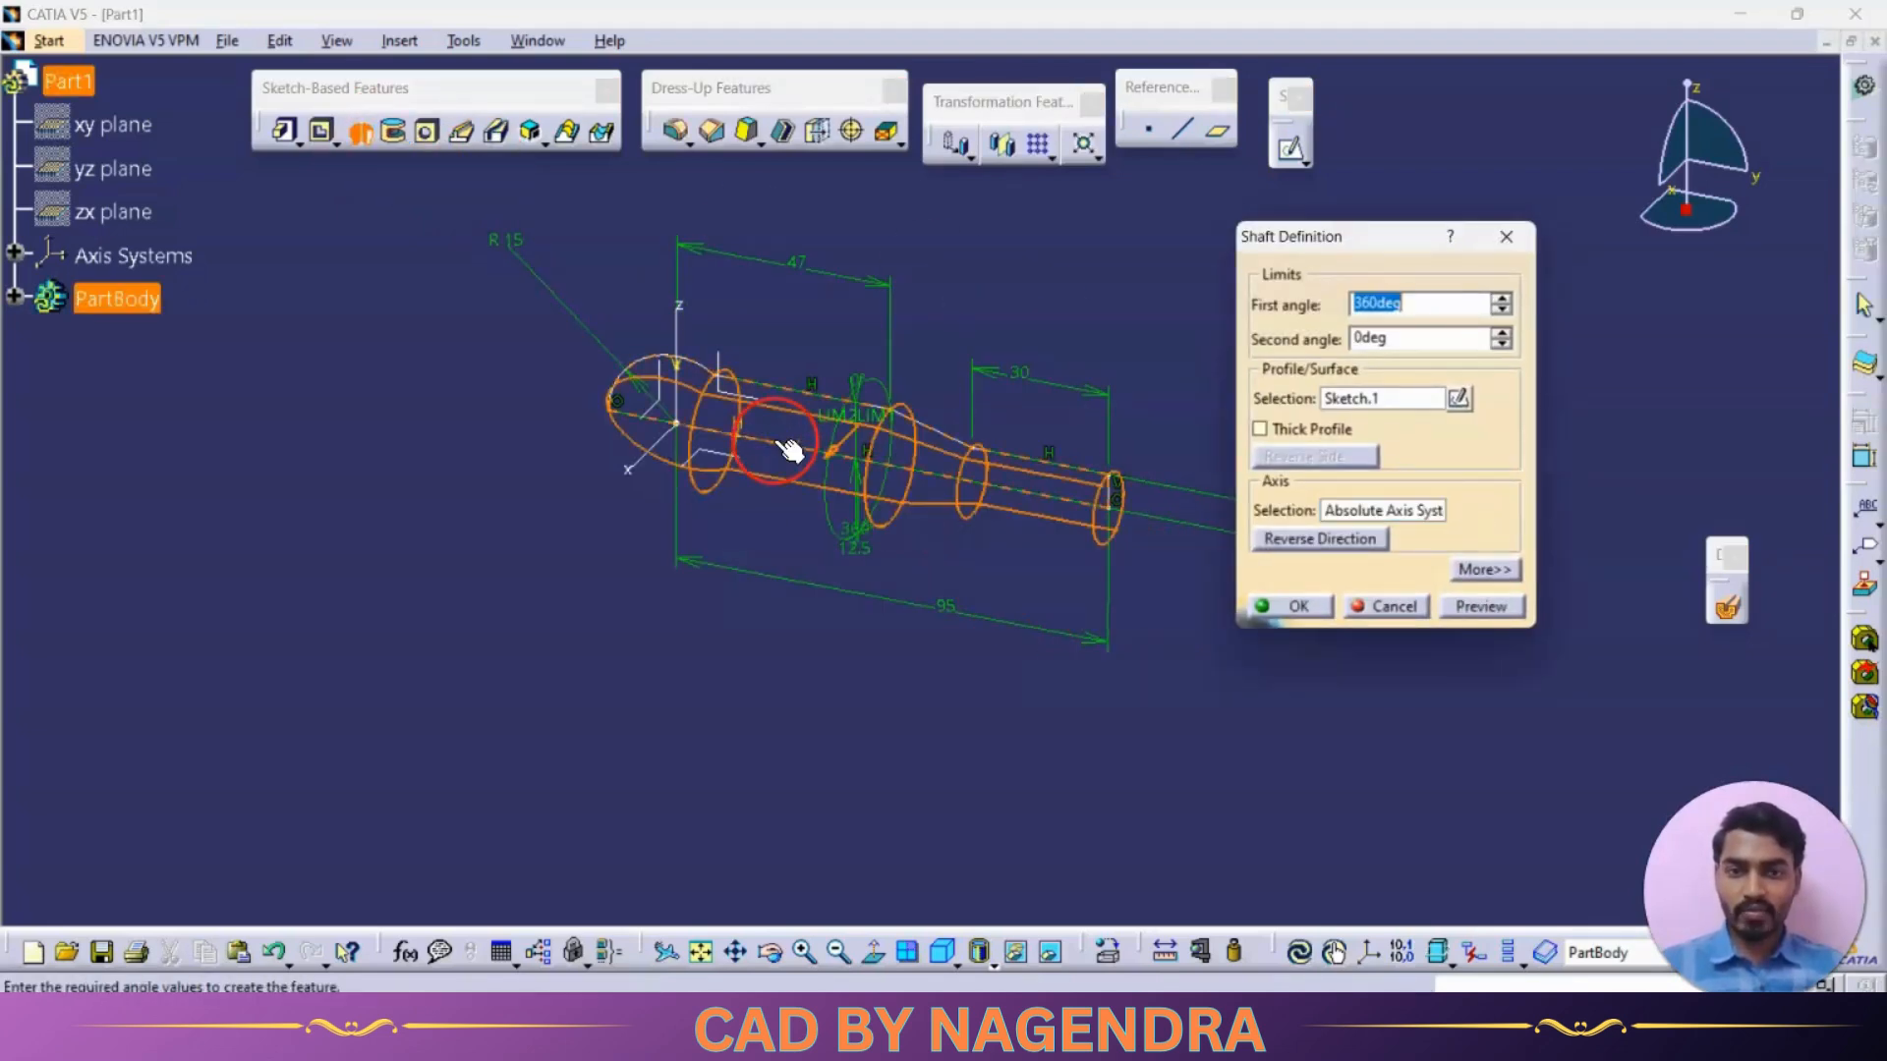
click(1299, 607)
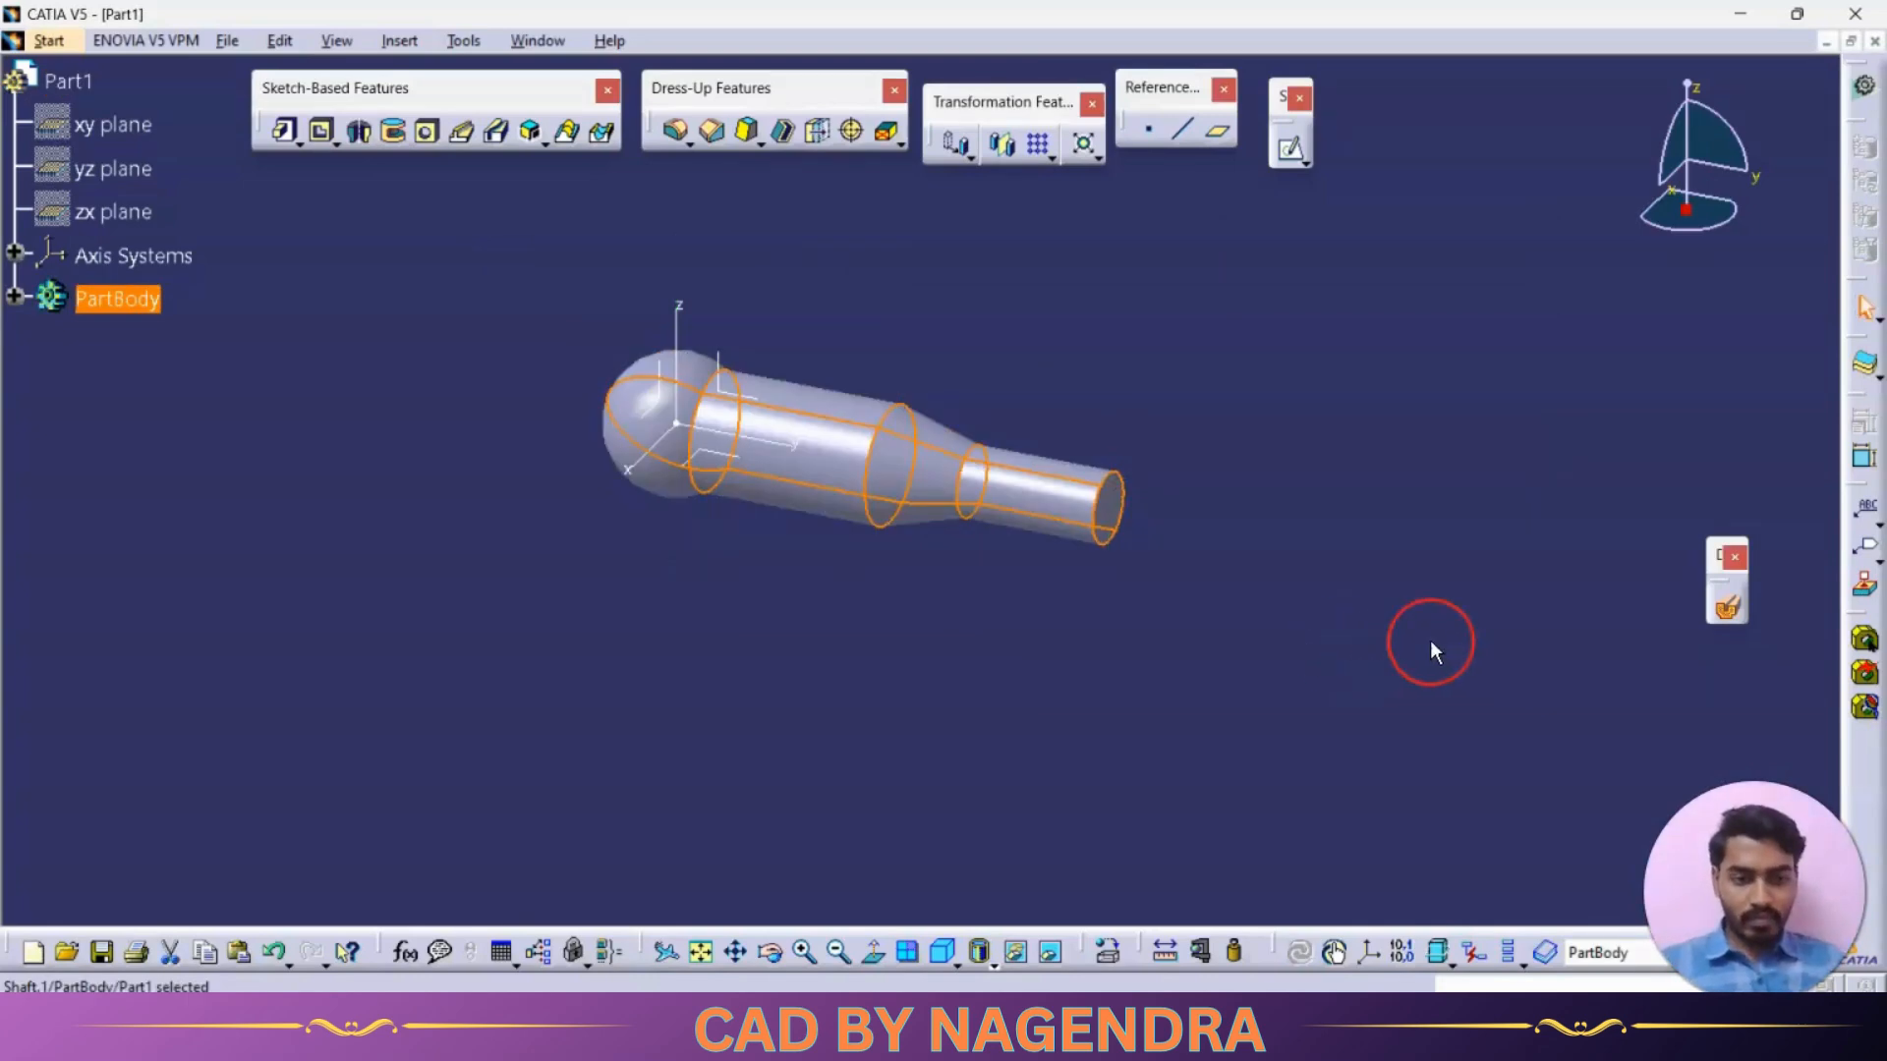
click(1498, 543)
mouse_move(1272, 580)
middle_down()
mouse_move(1454, 468)
mouse_move(1200, 586)
mouse_move(1266, 562)
middle_up()
Sketch a centered rectangle about 55 mm by 21 mm around the origin on the flat face of the shaft's narrow end
key(alt+Tab)
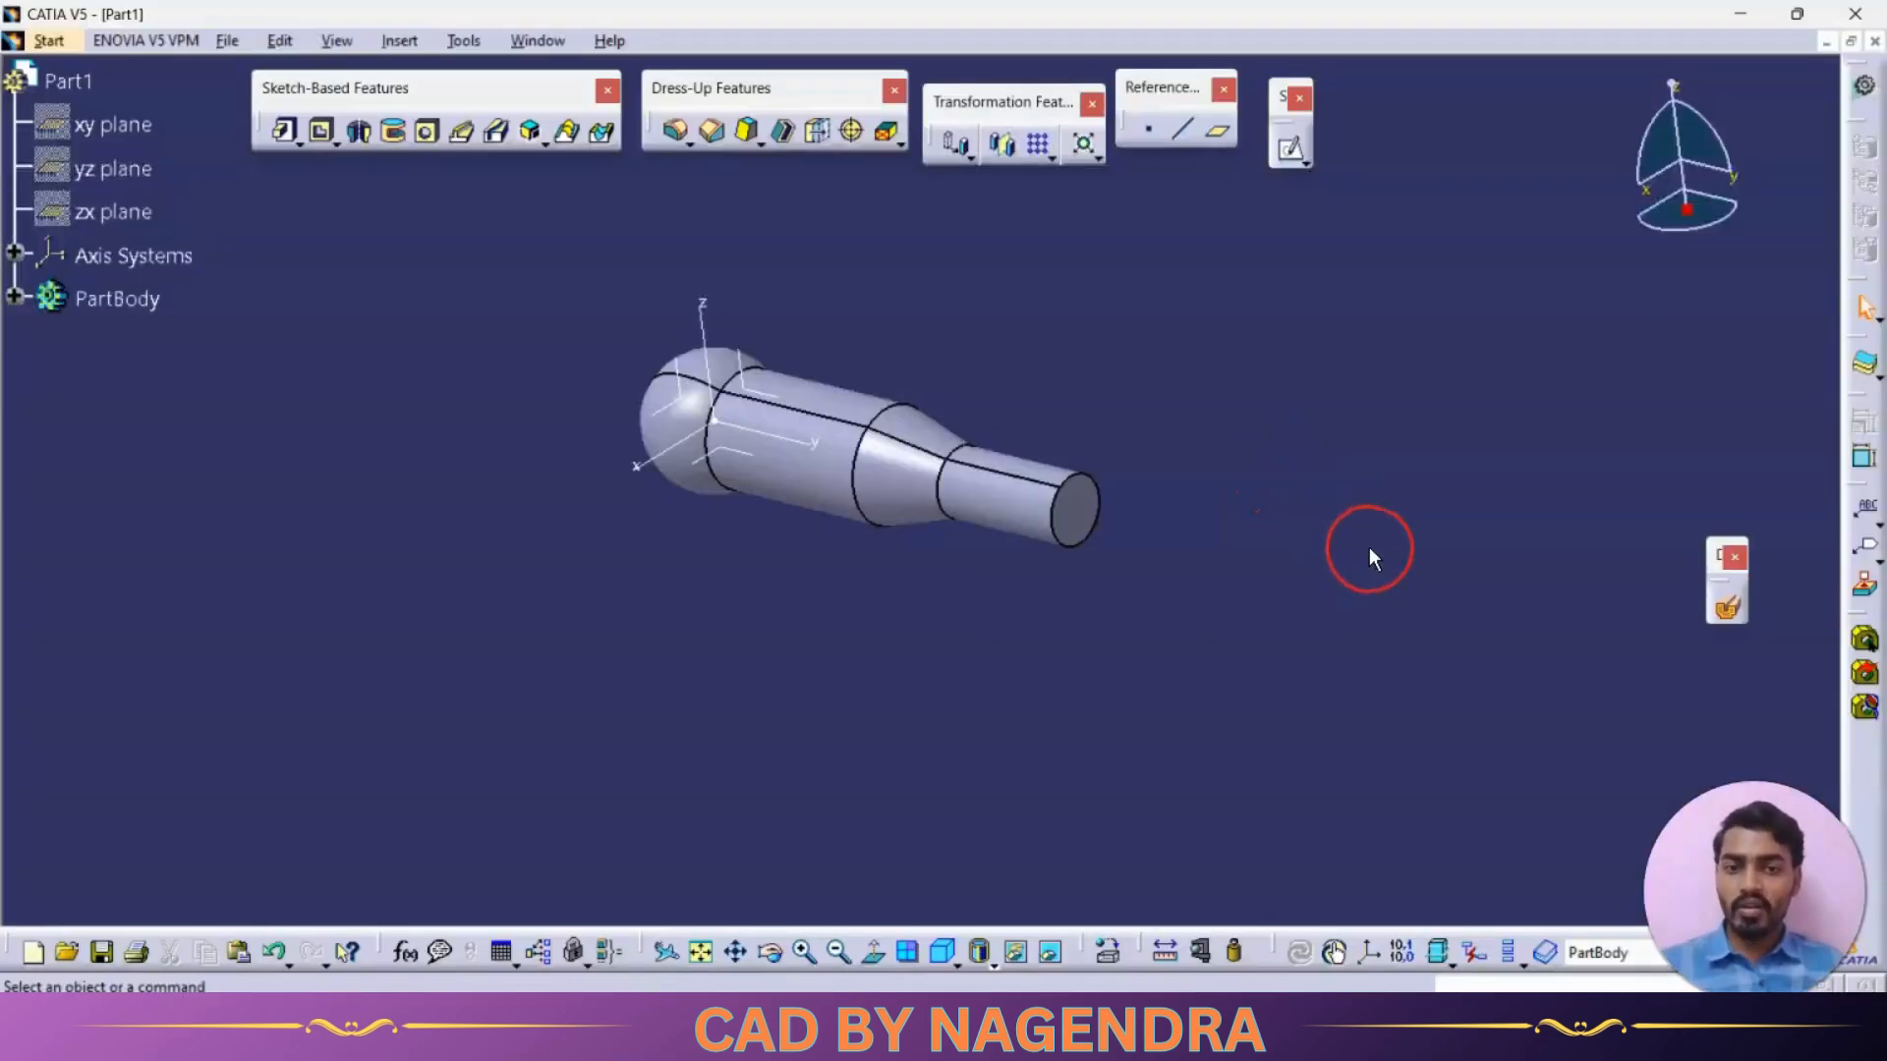
middle_drag(1225, 462, 1204, 463)
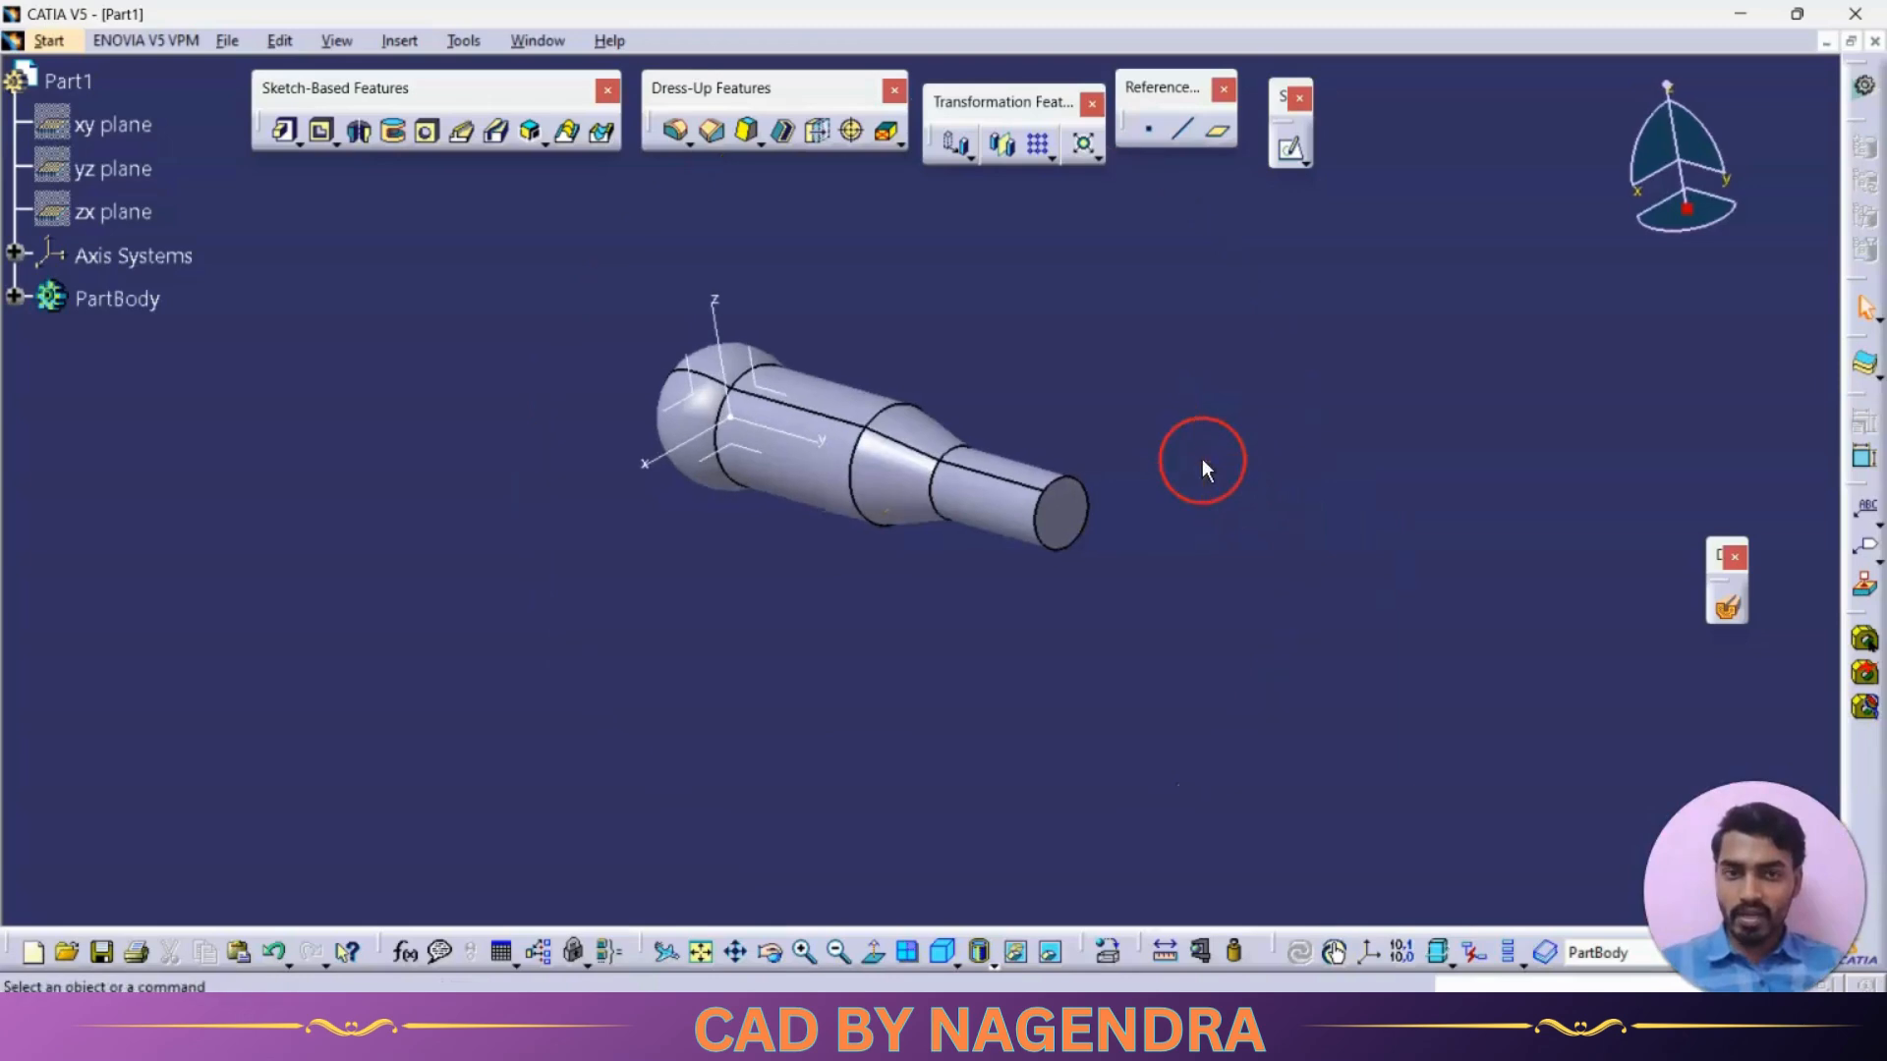
click(1293, 153)
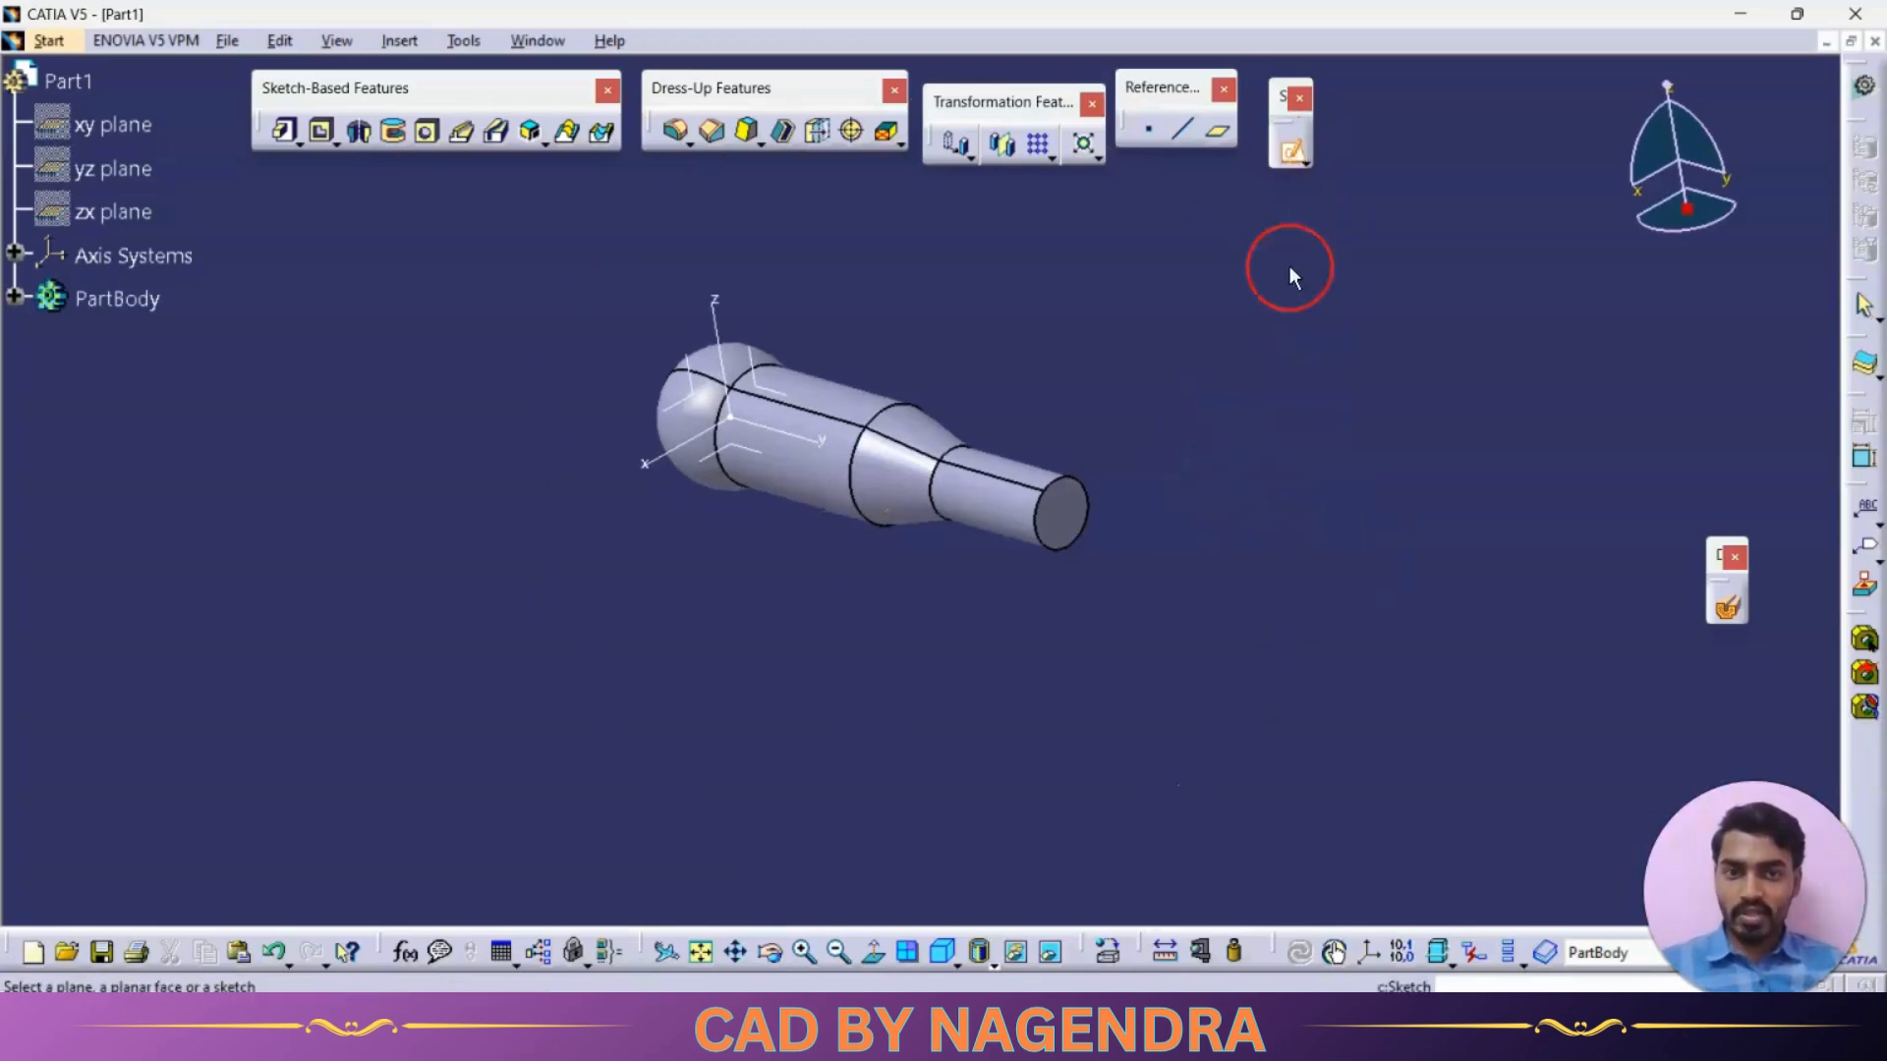
click(1086, 523)
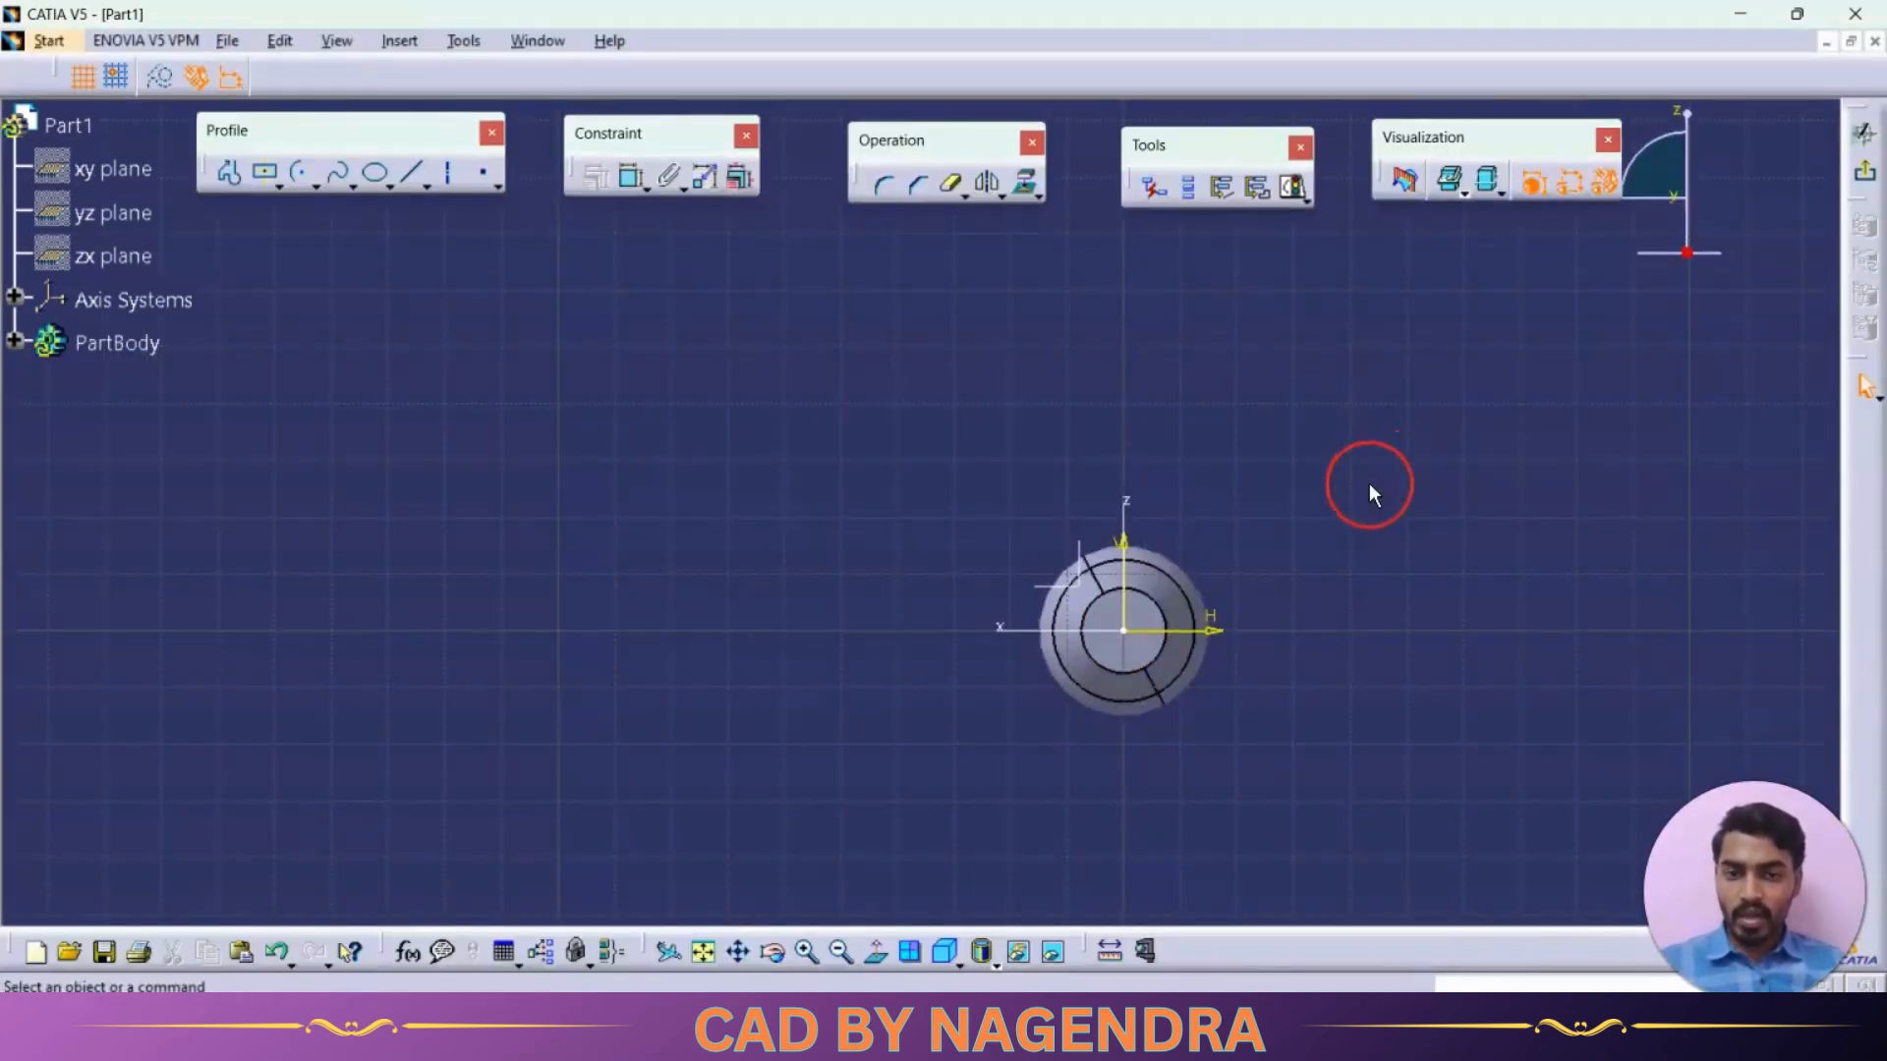
click(264, 173)
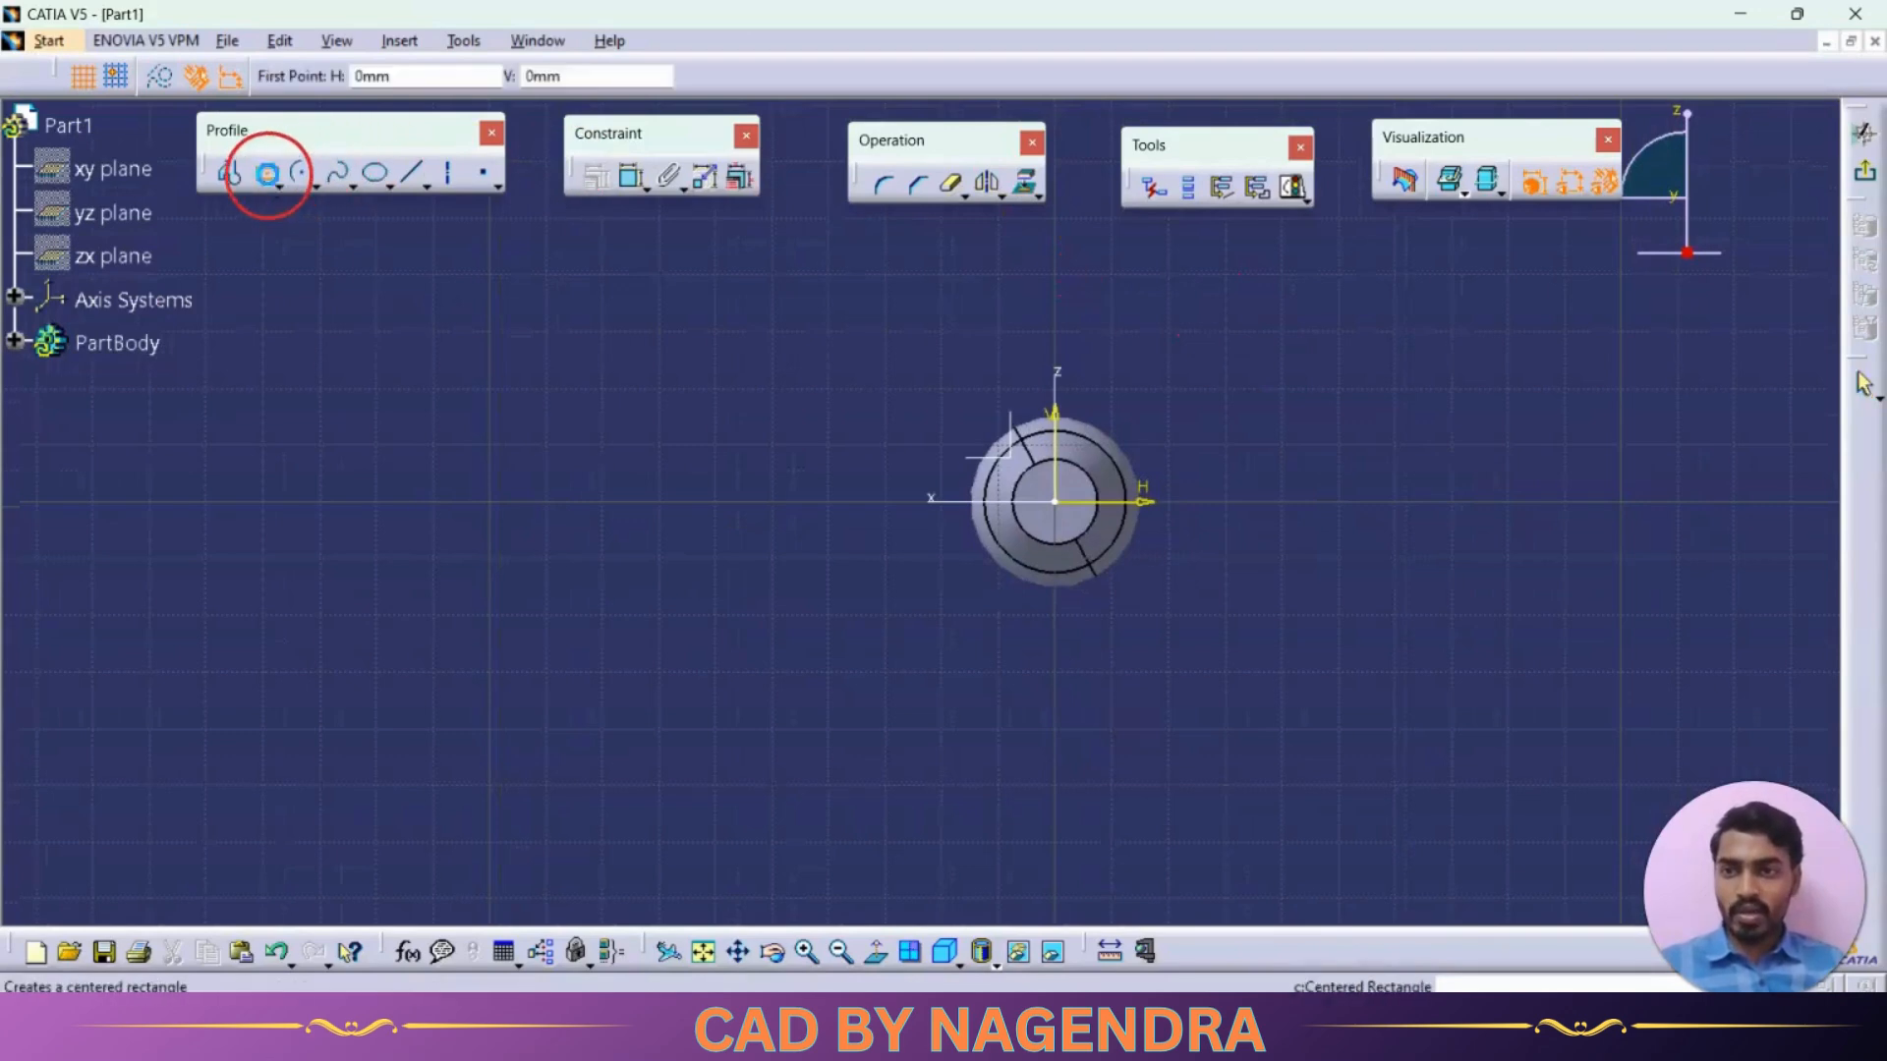
click(1054, 501)
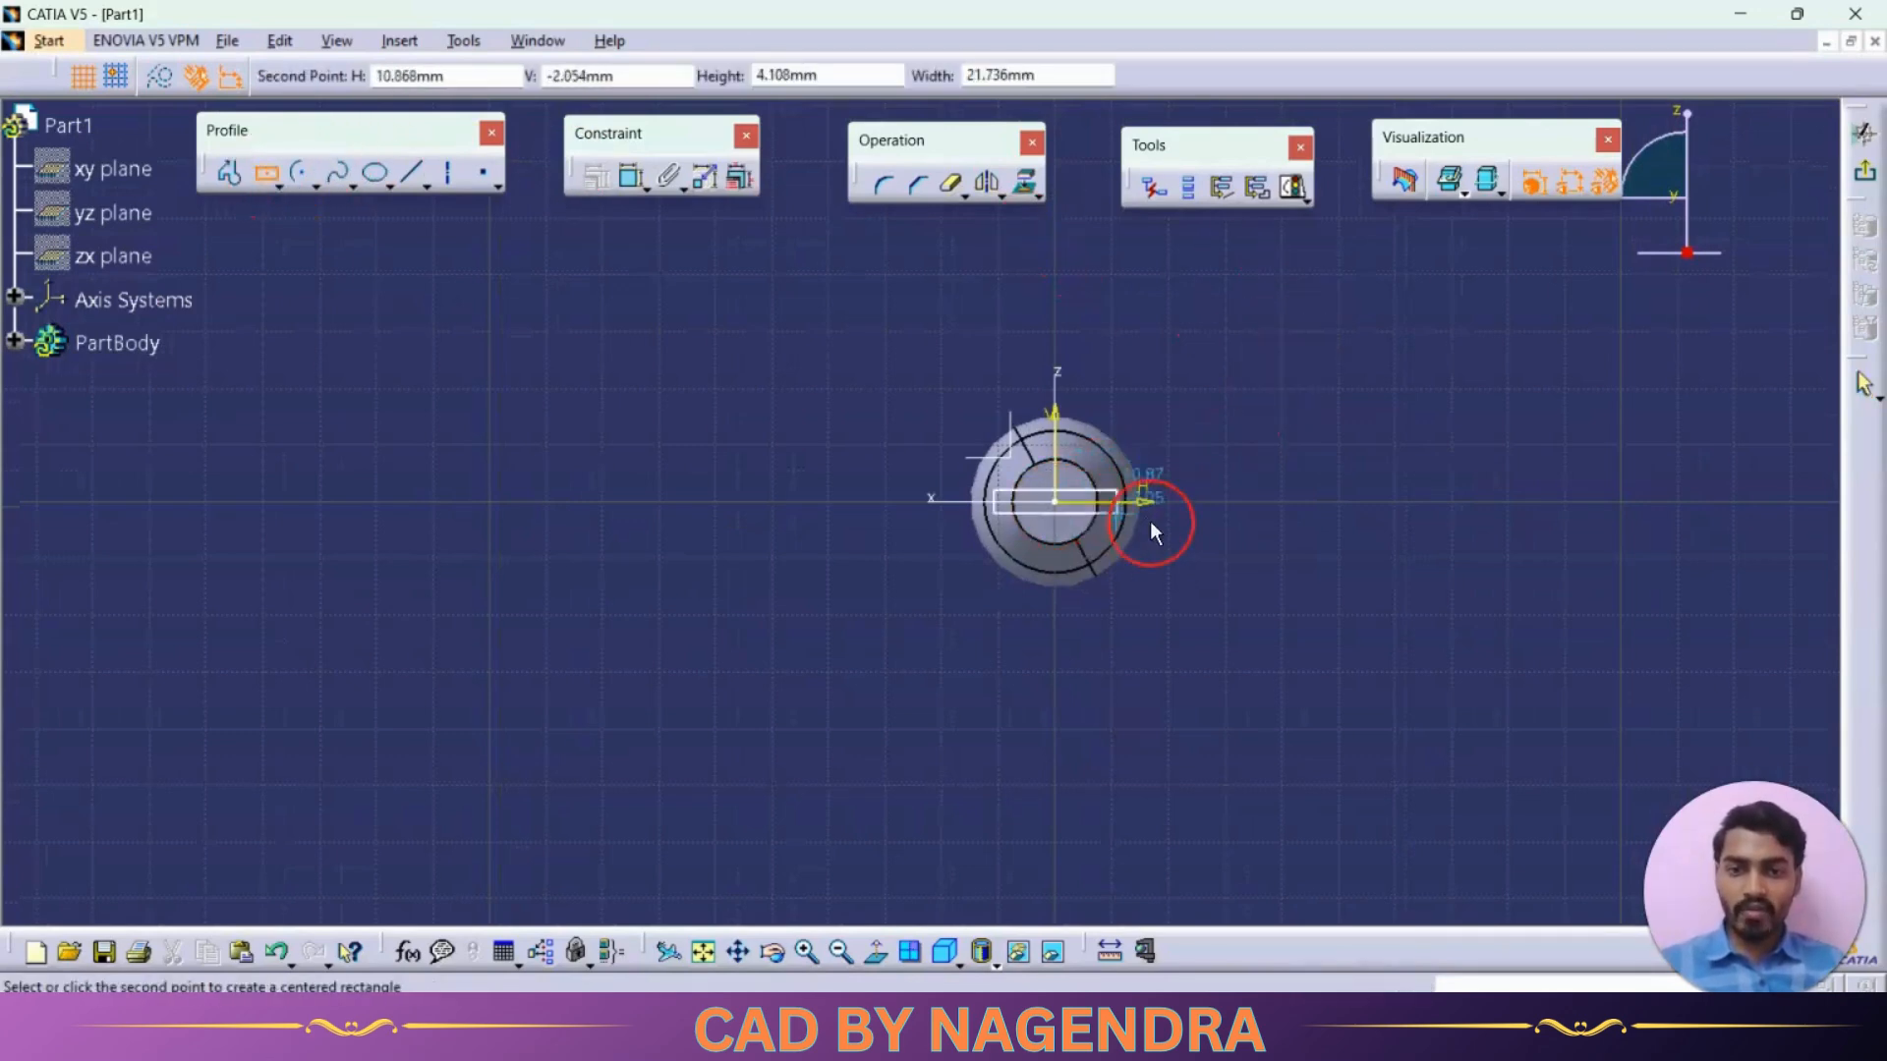
click(1208, 559)
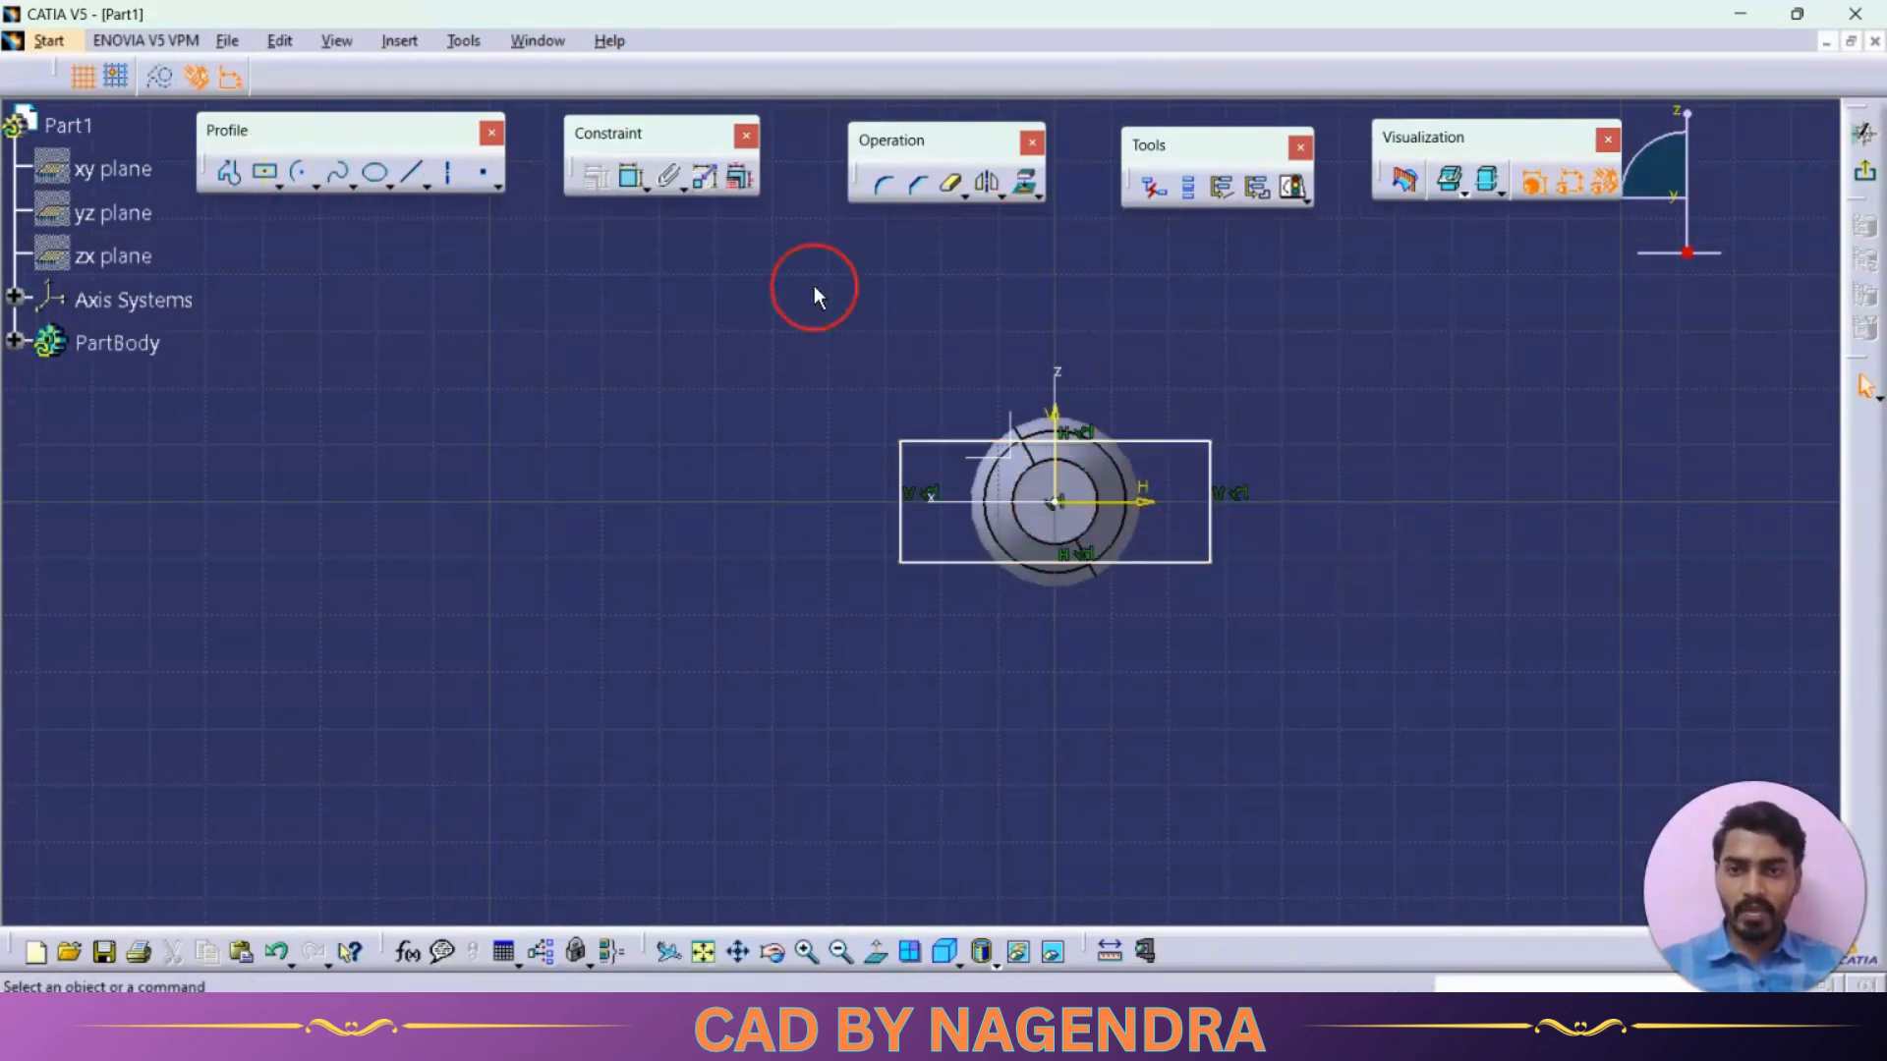
Constrain the rectangle's height to 20 mm
click(632, 180)
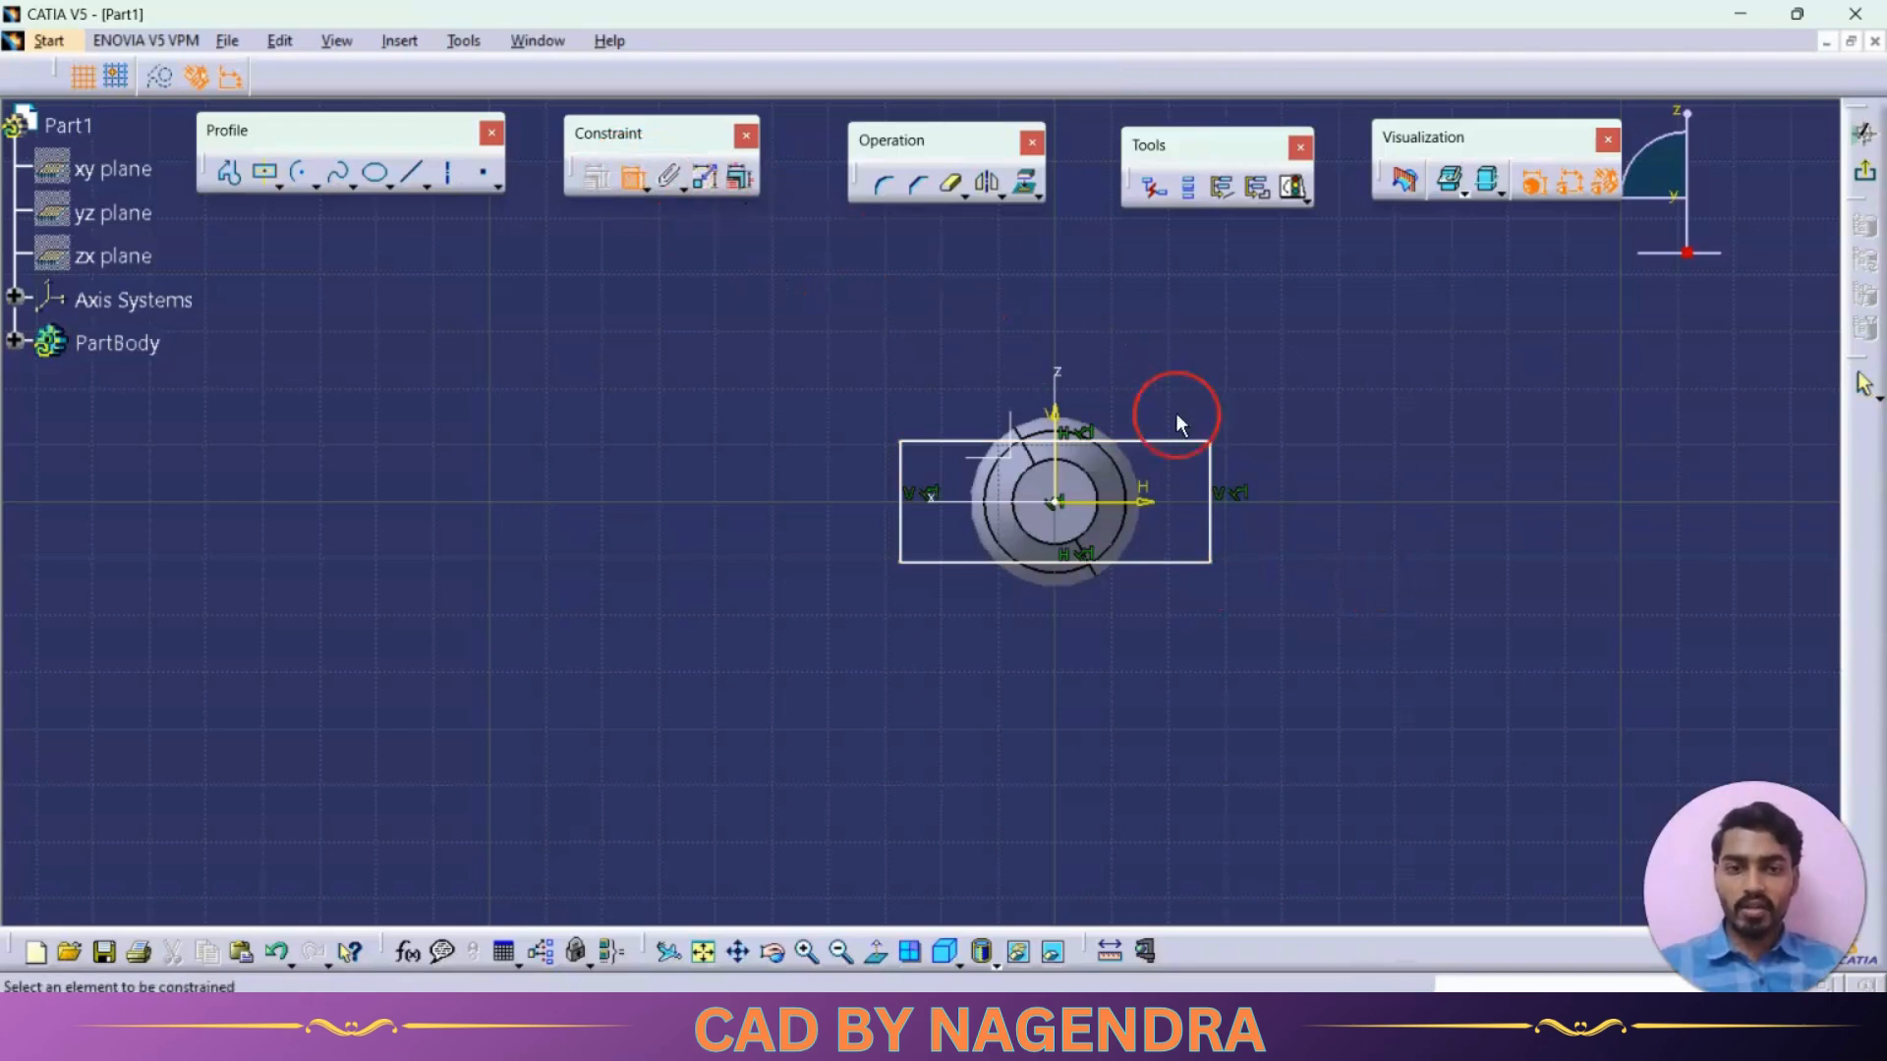
click(1215, 482)
click(1318, 477)
double_click(1321, 479)
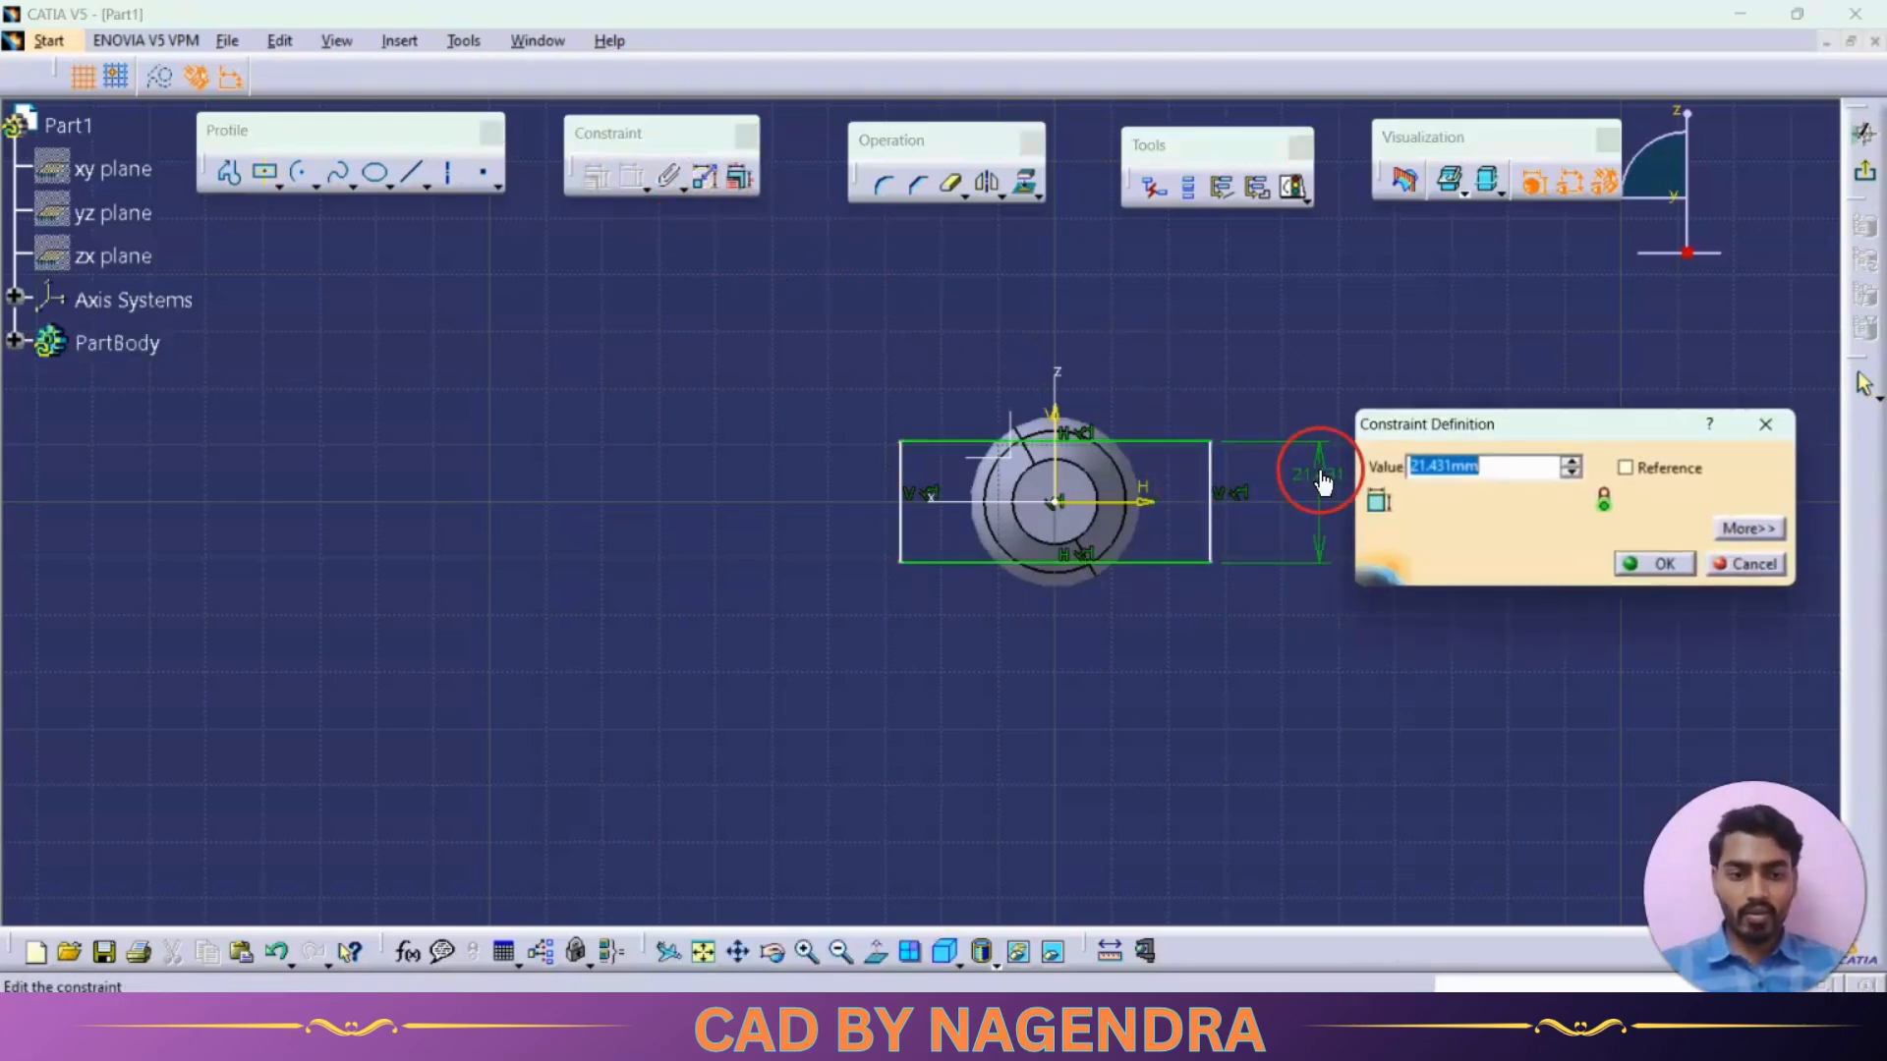
text(20)
key(Return)
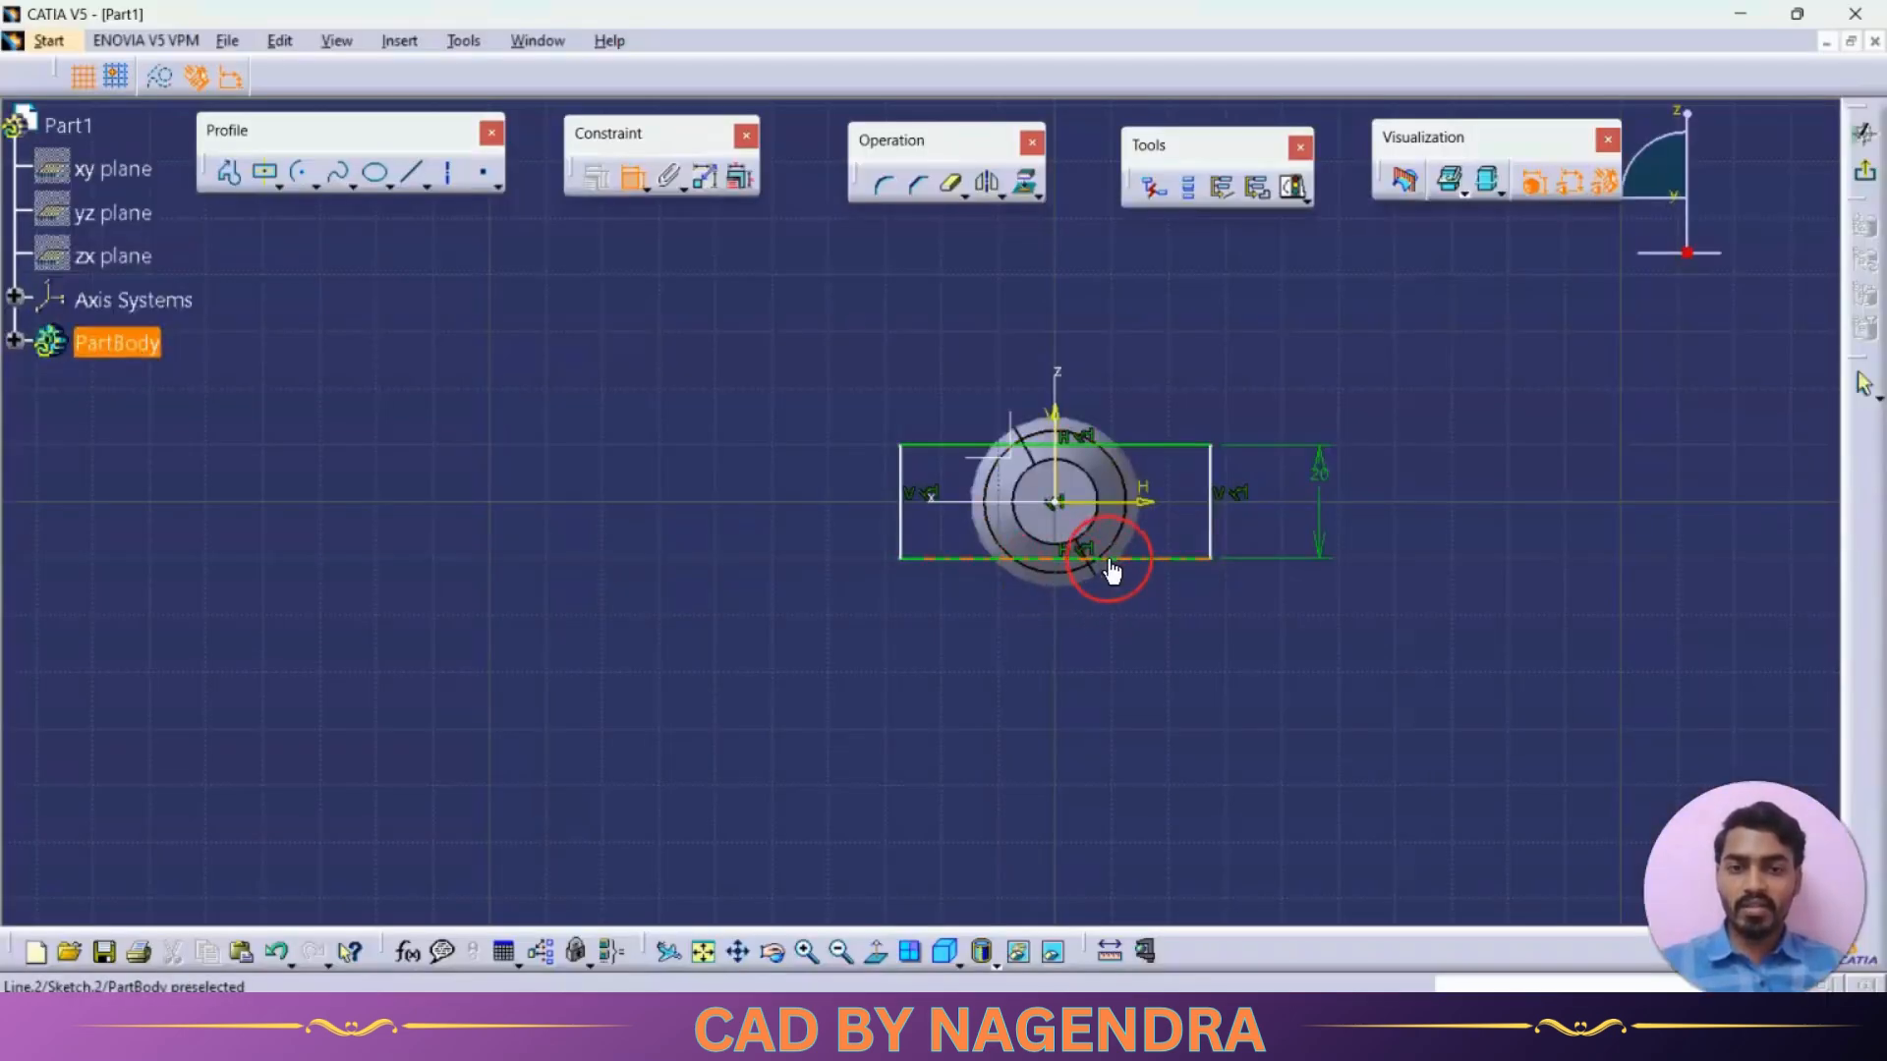
Constrain the rectangle's width to 30 mm and exit the sketch
click(1130, 559)
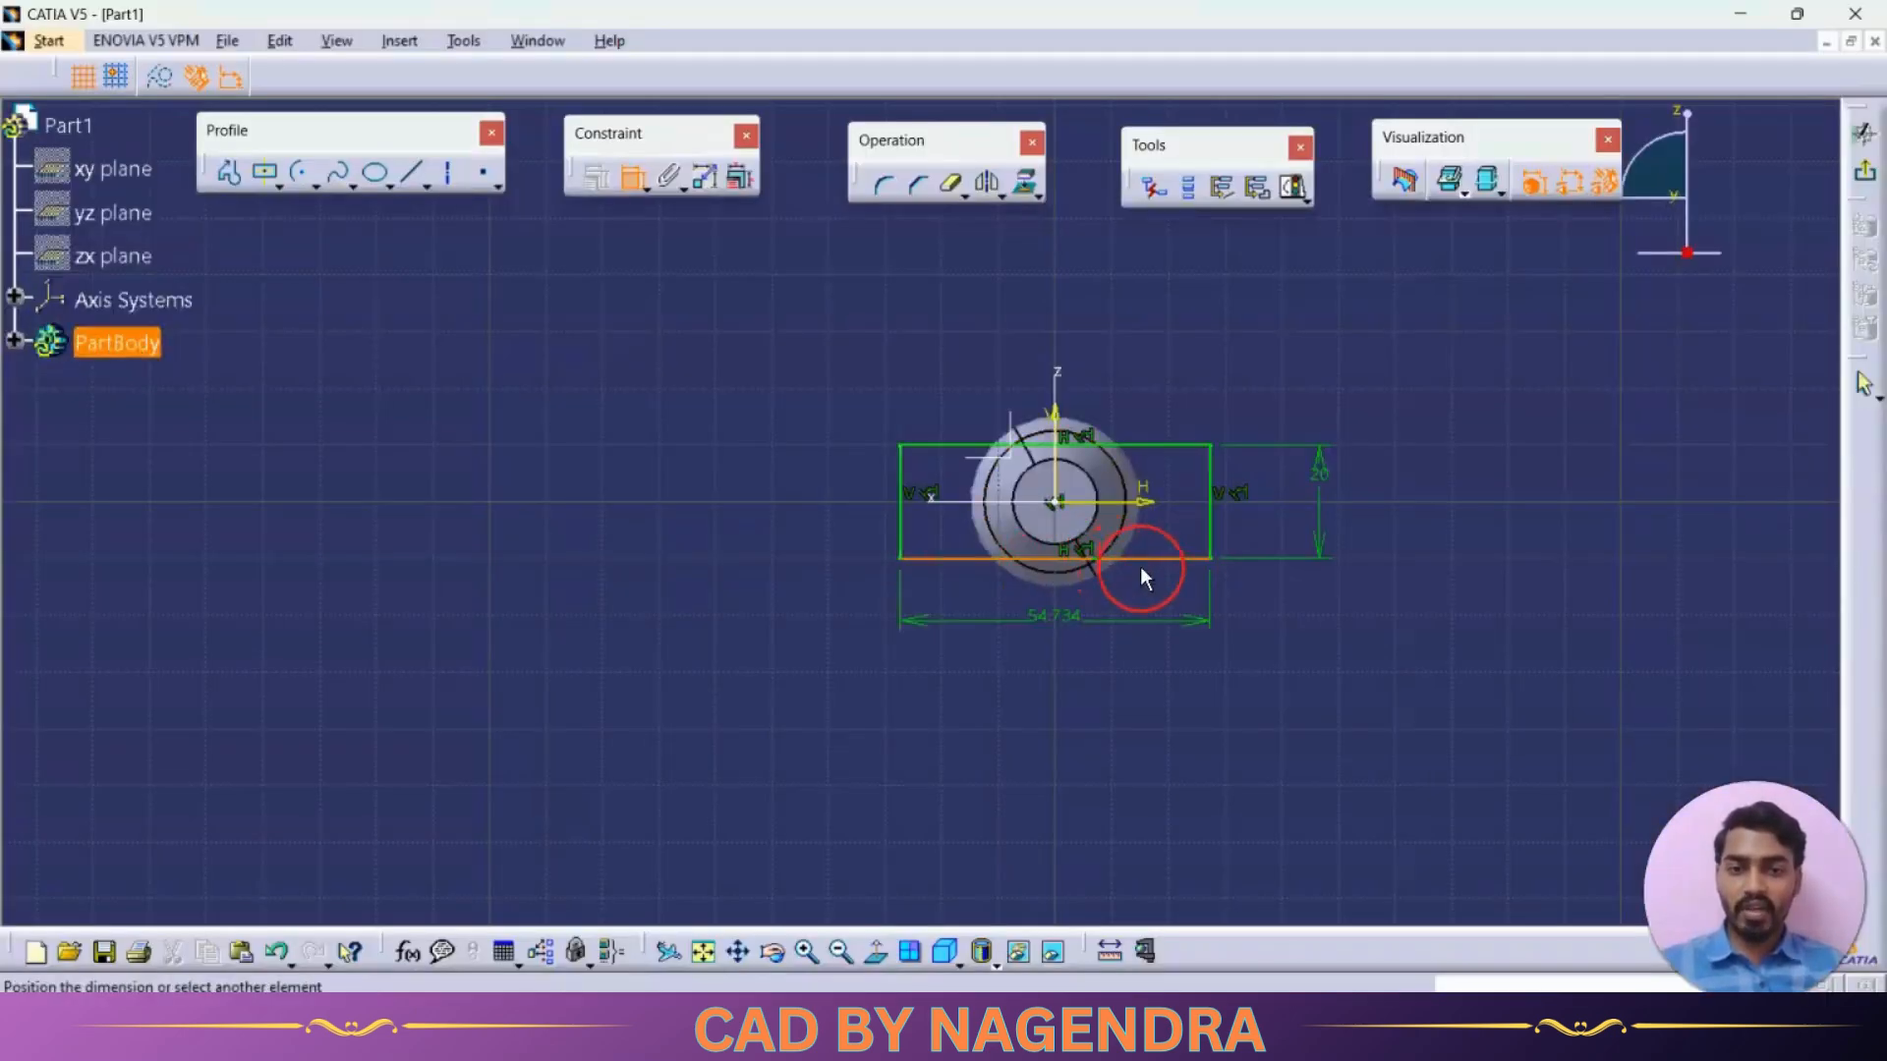
double_click(1130, 621)
text(22)
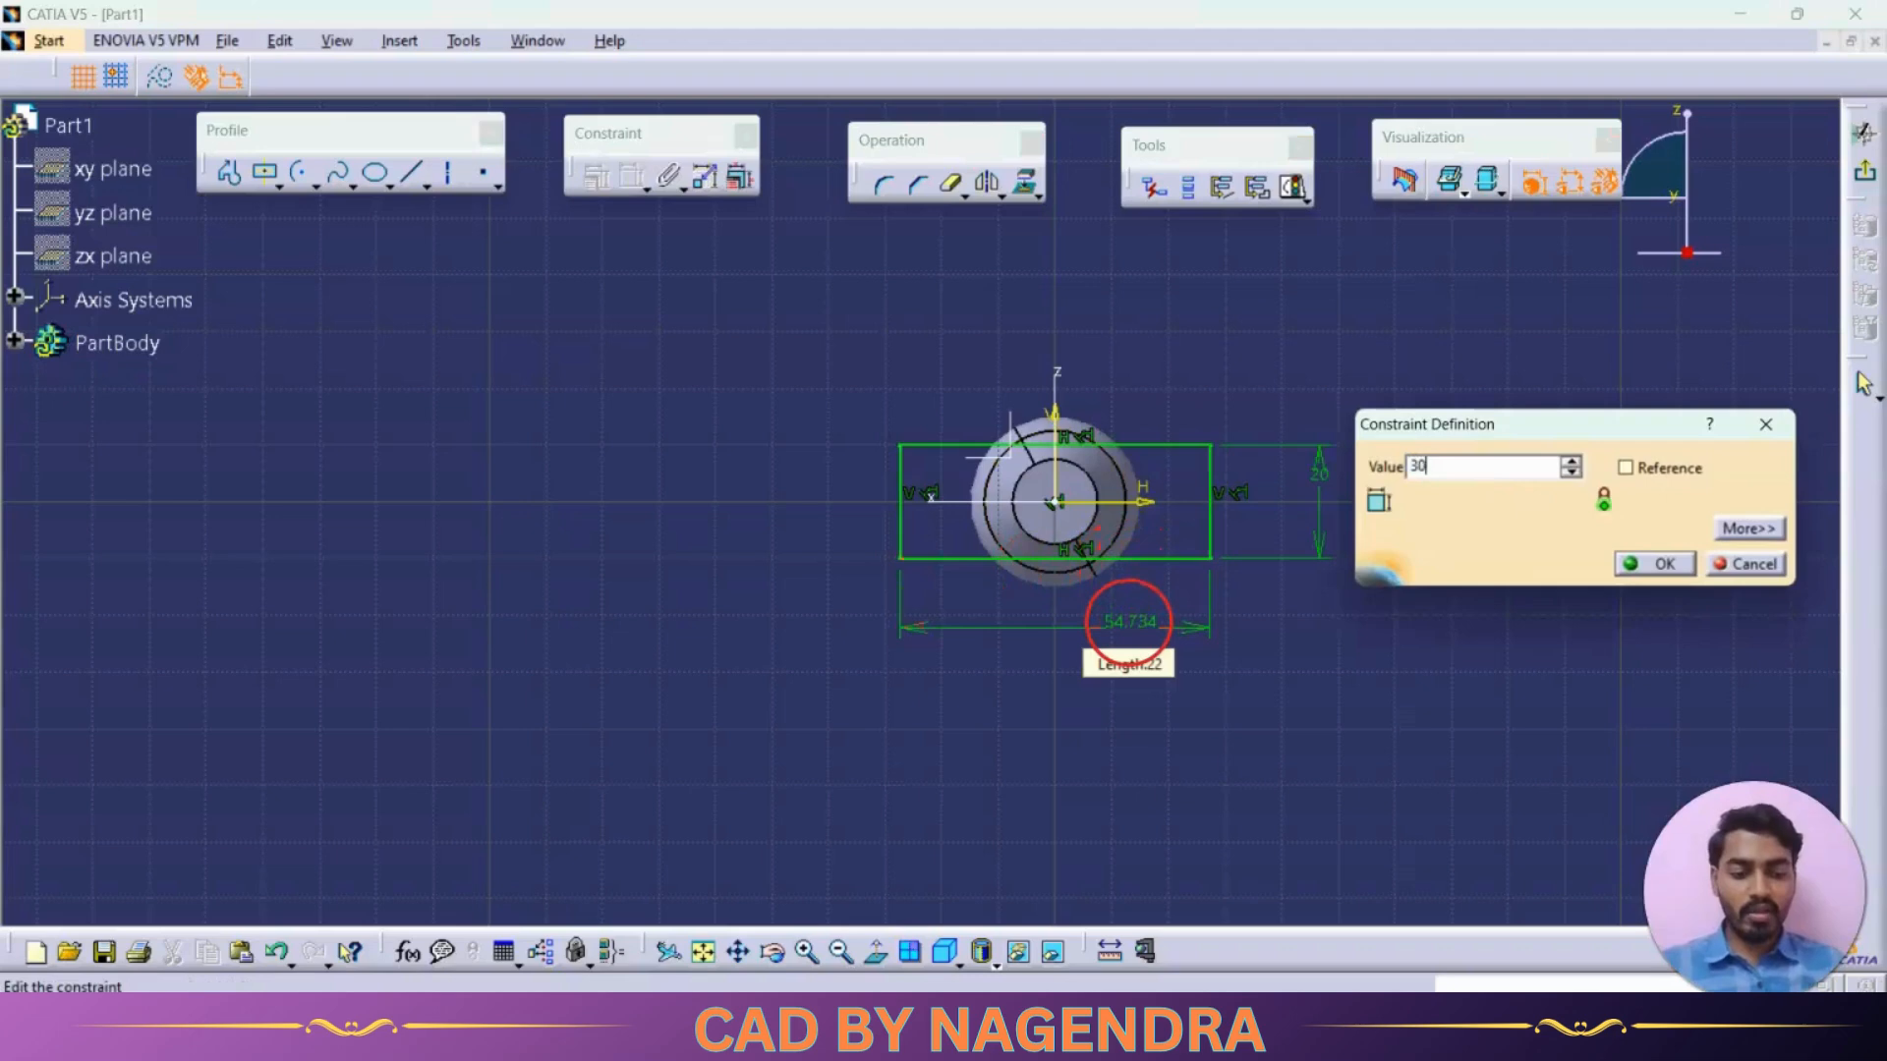
key(Return)
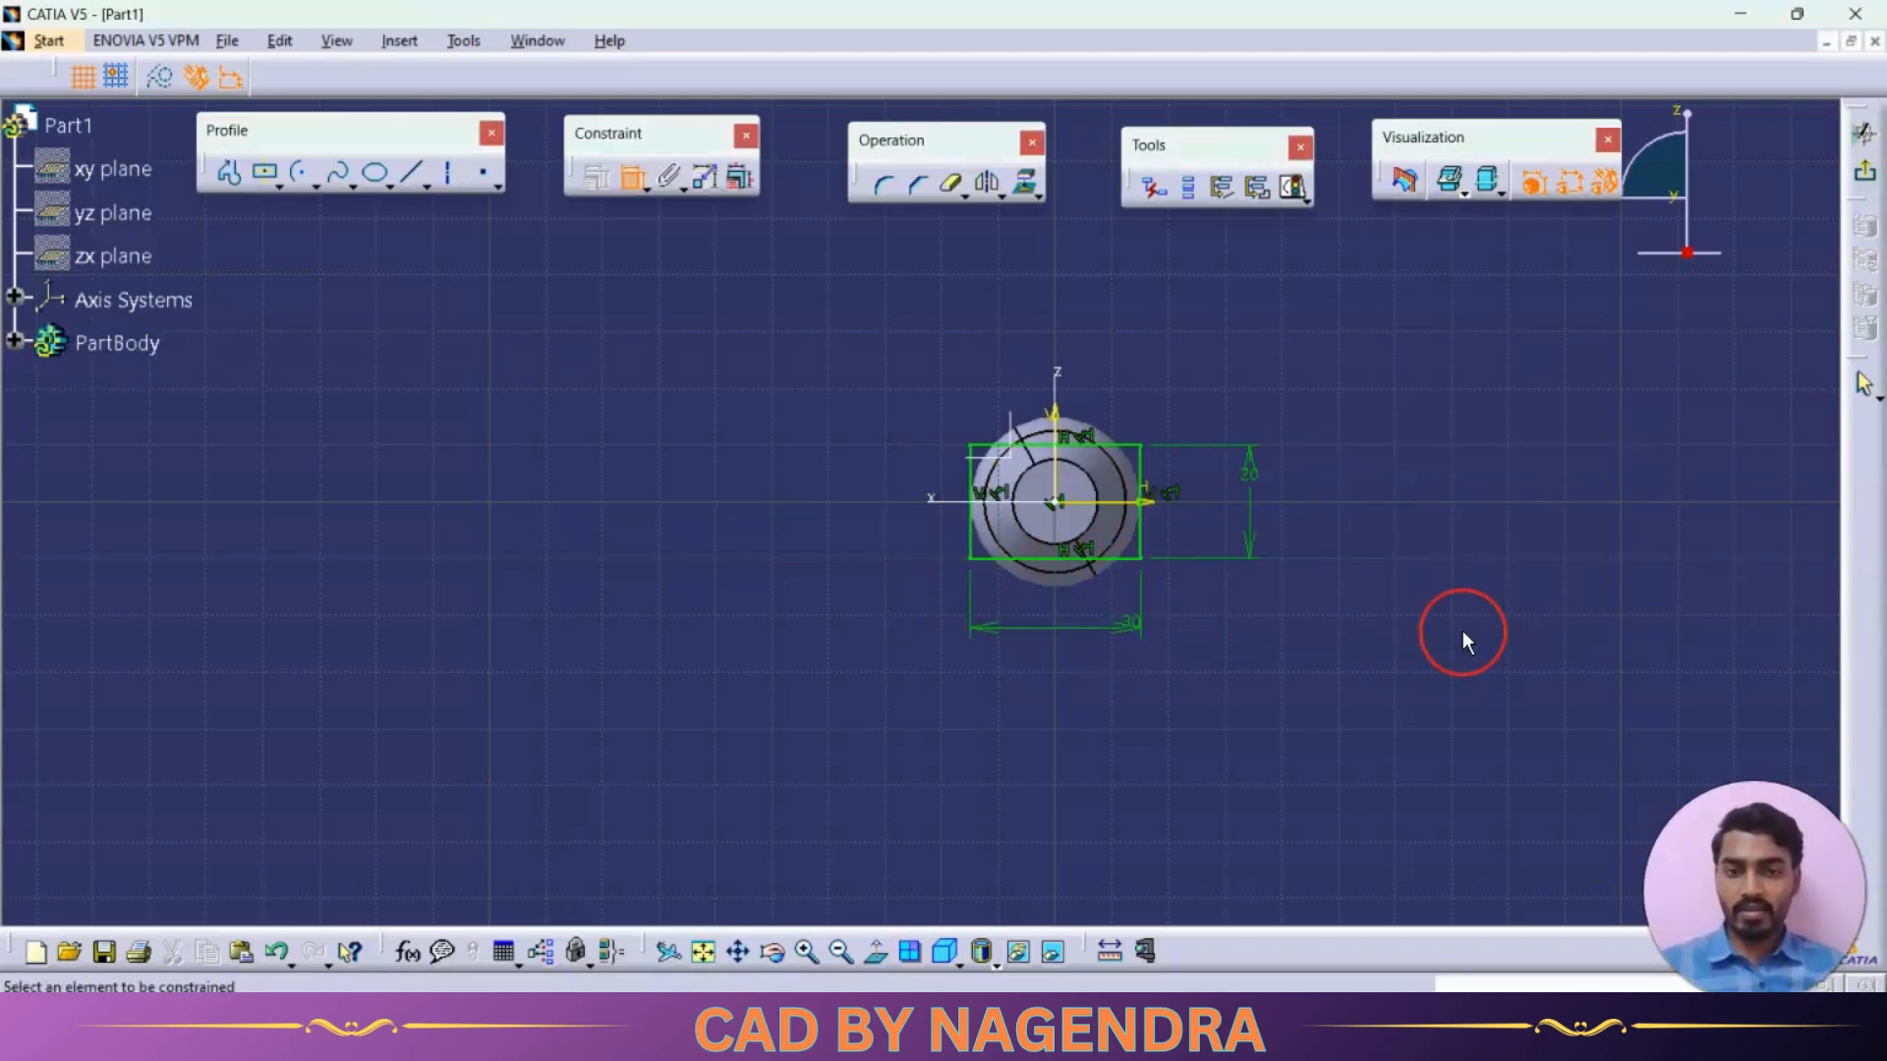
click(1864, 171)
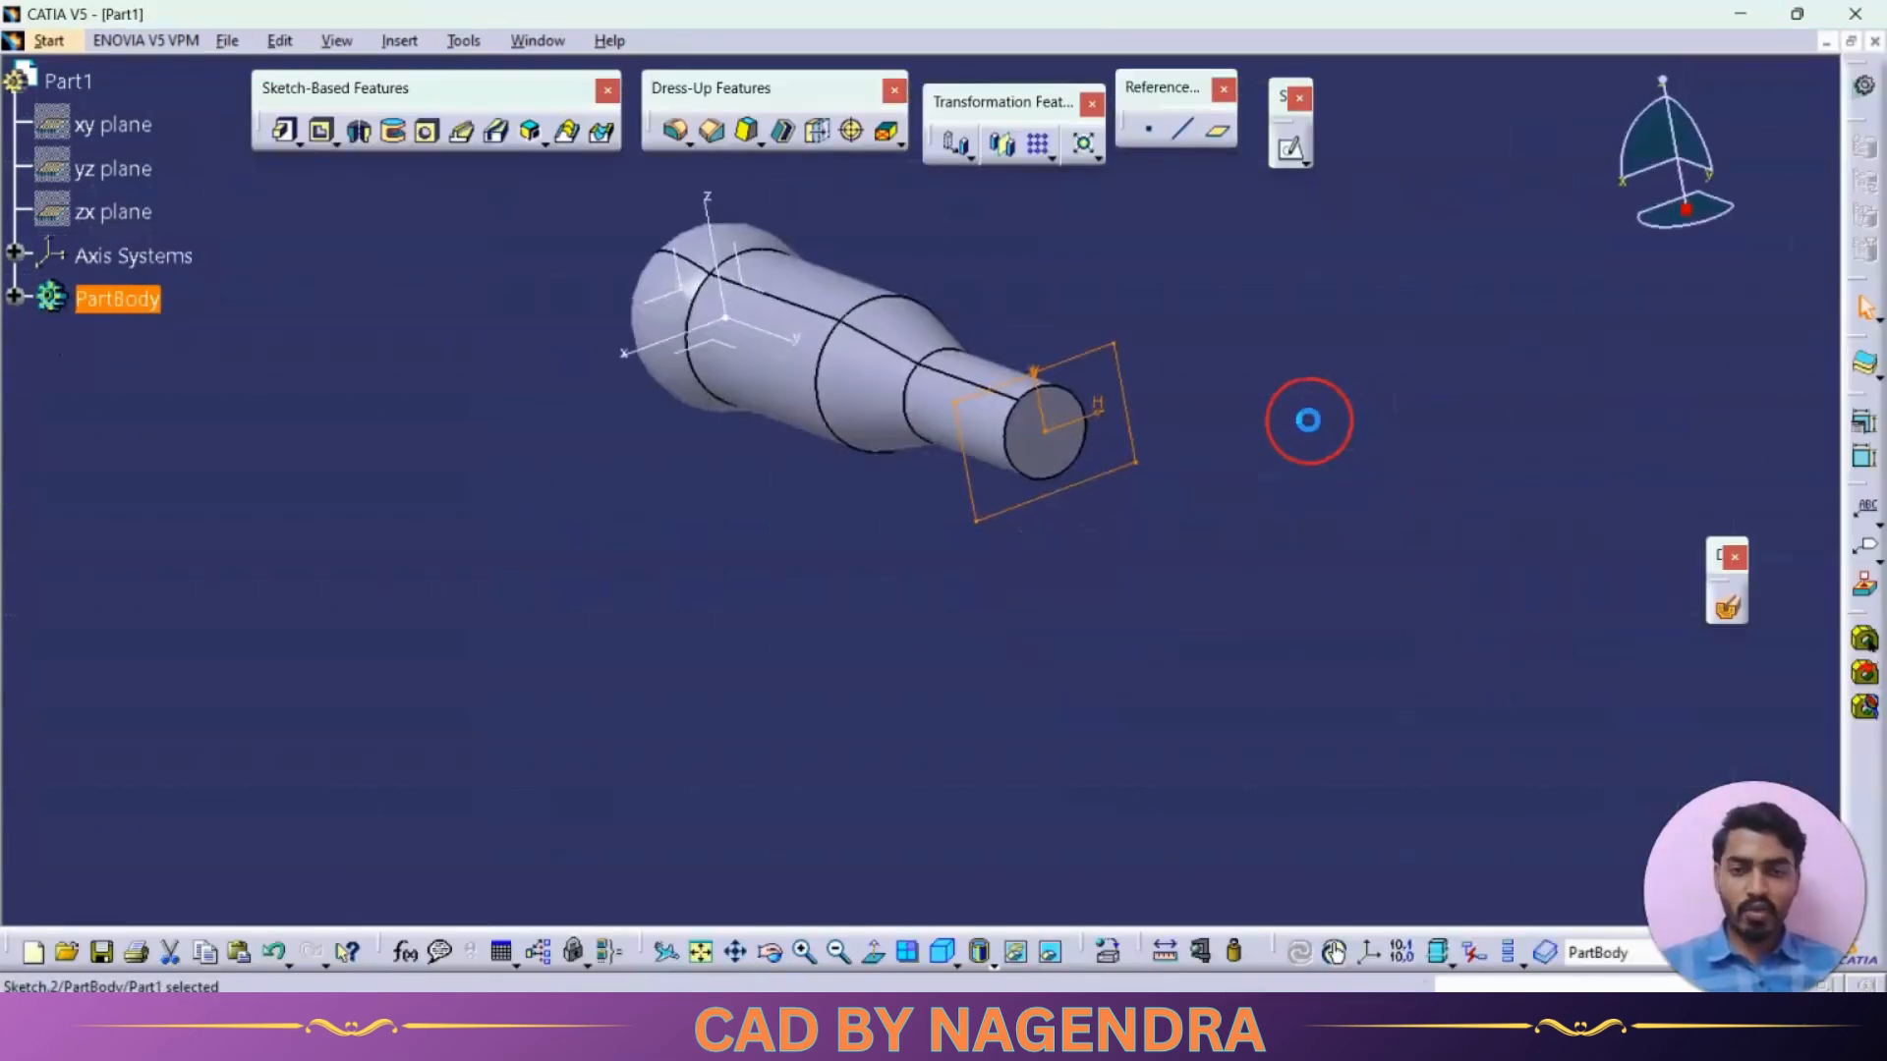
Cut a pocket through the shaft from the rectangle sketch with the limit type Up to last
middle_drag(821, 610, 1044, 637)
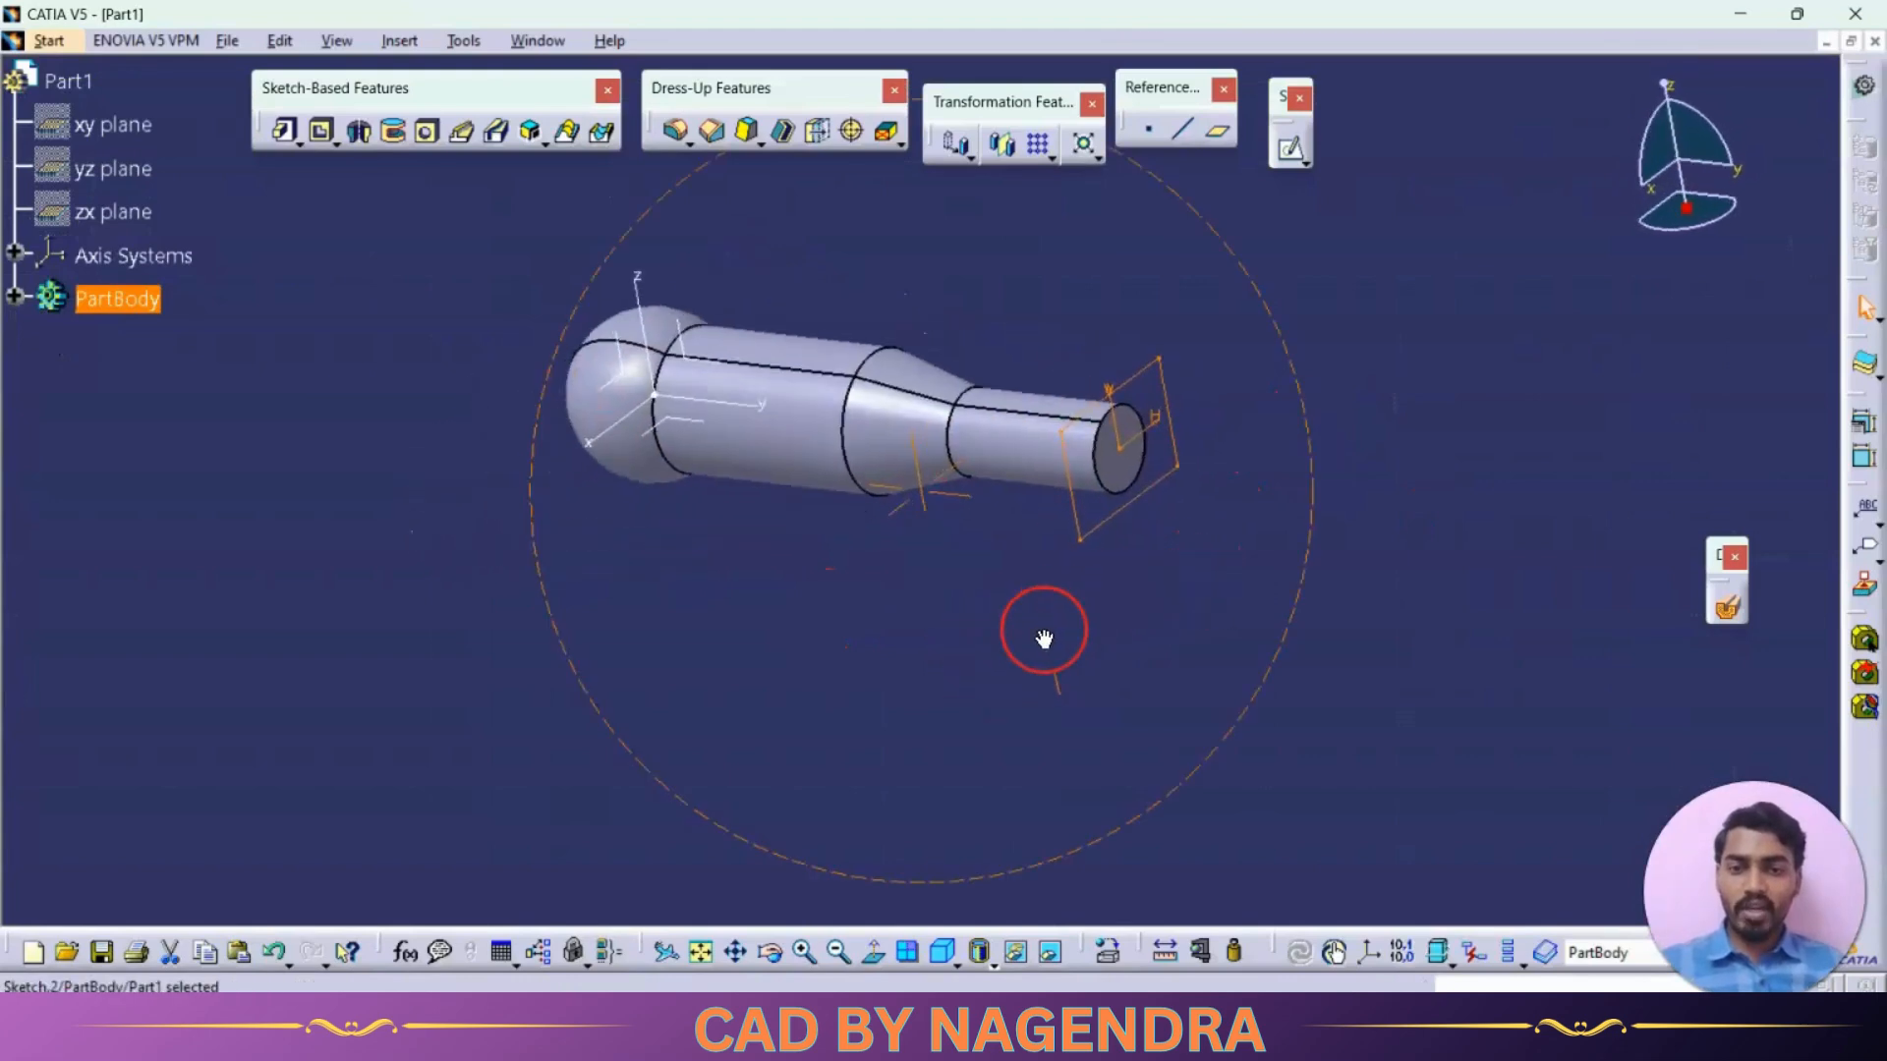
middle_drag(893, 600, 947, 639)
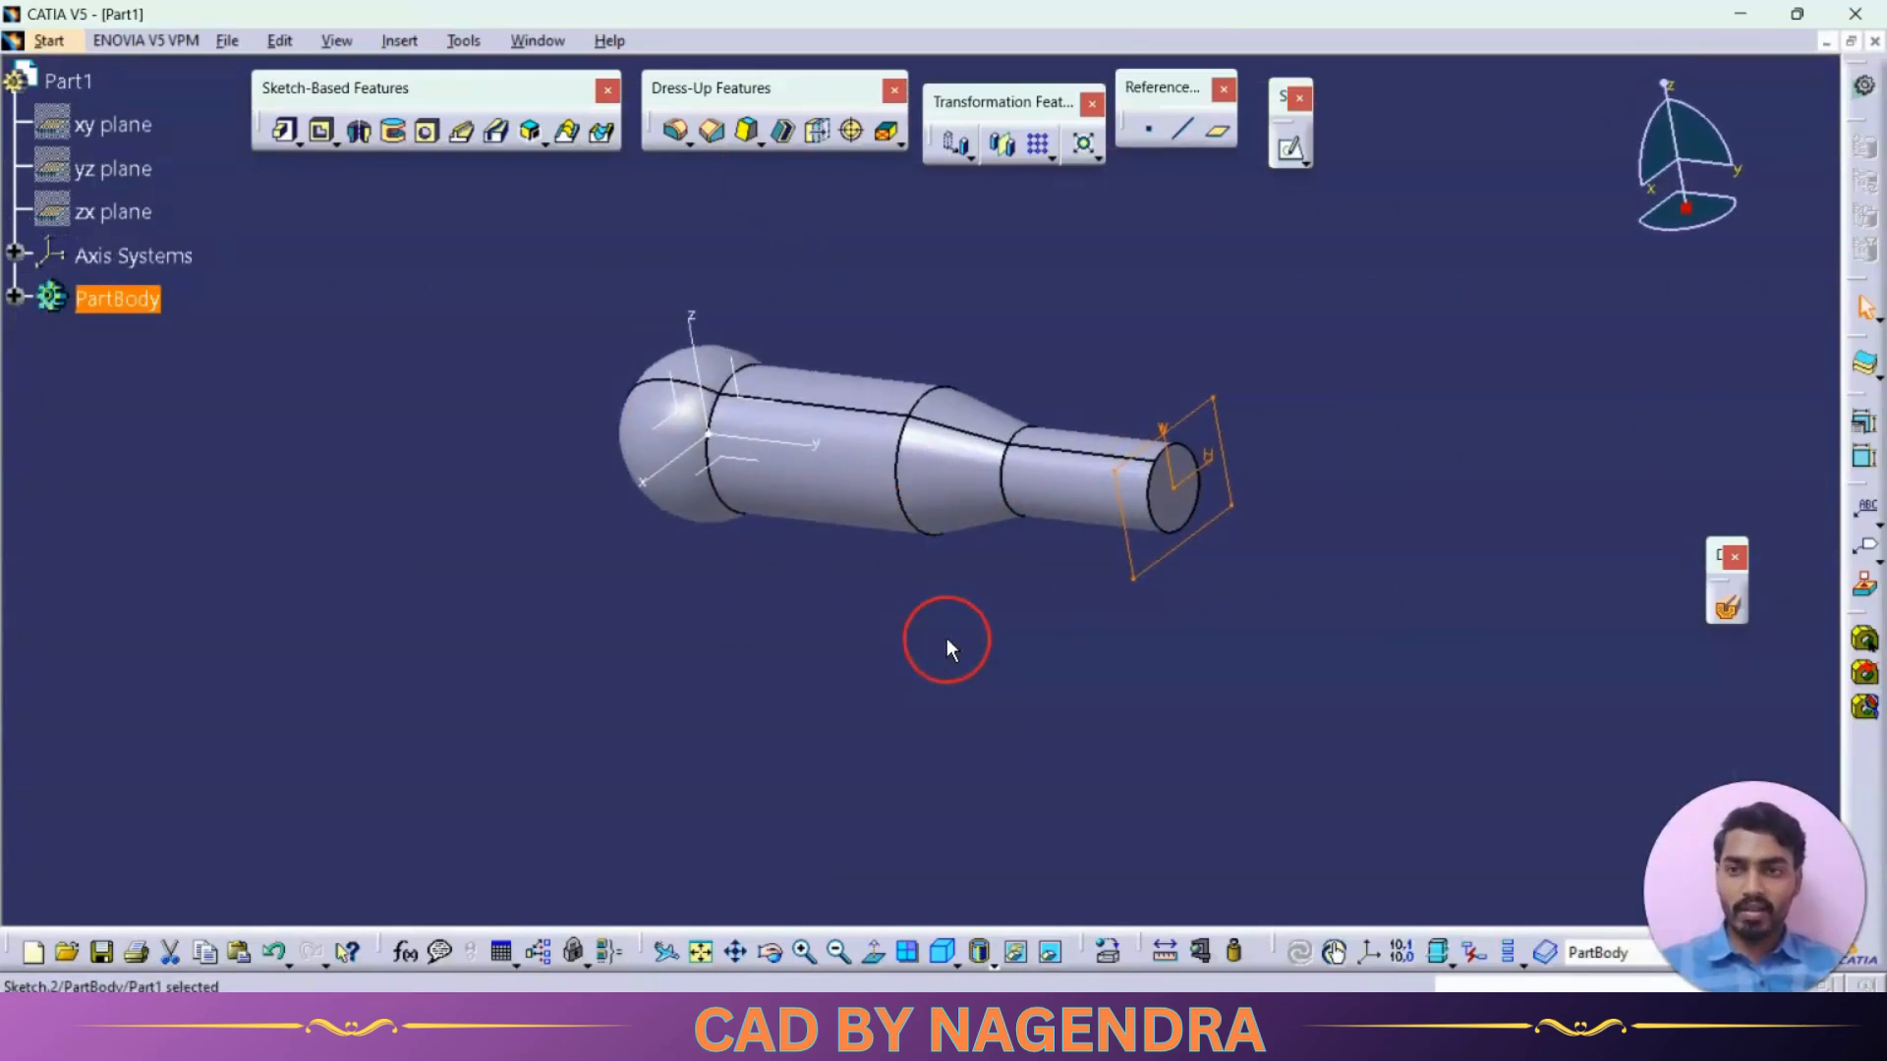
click(322, 136)
click(1651, 319)
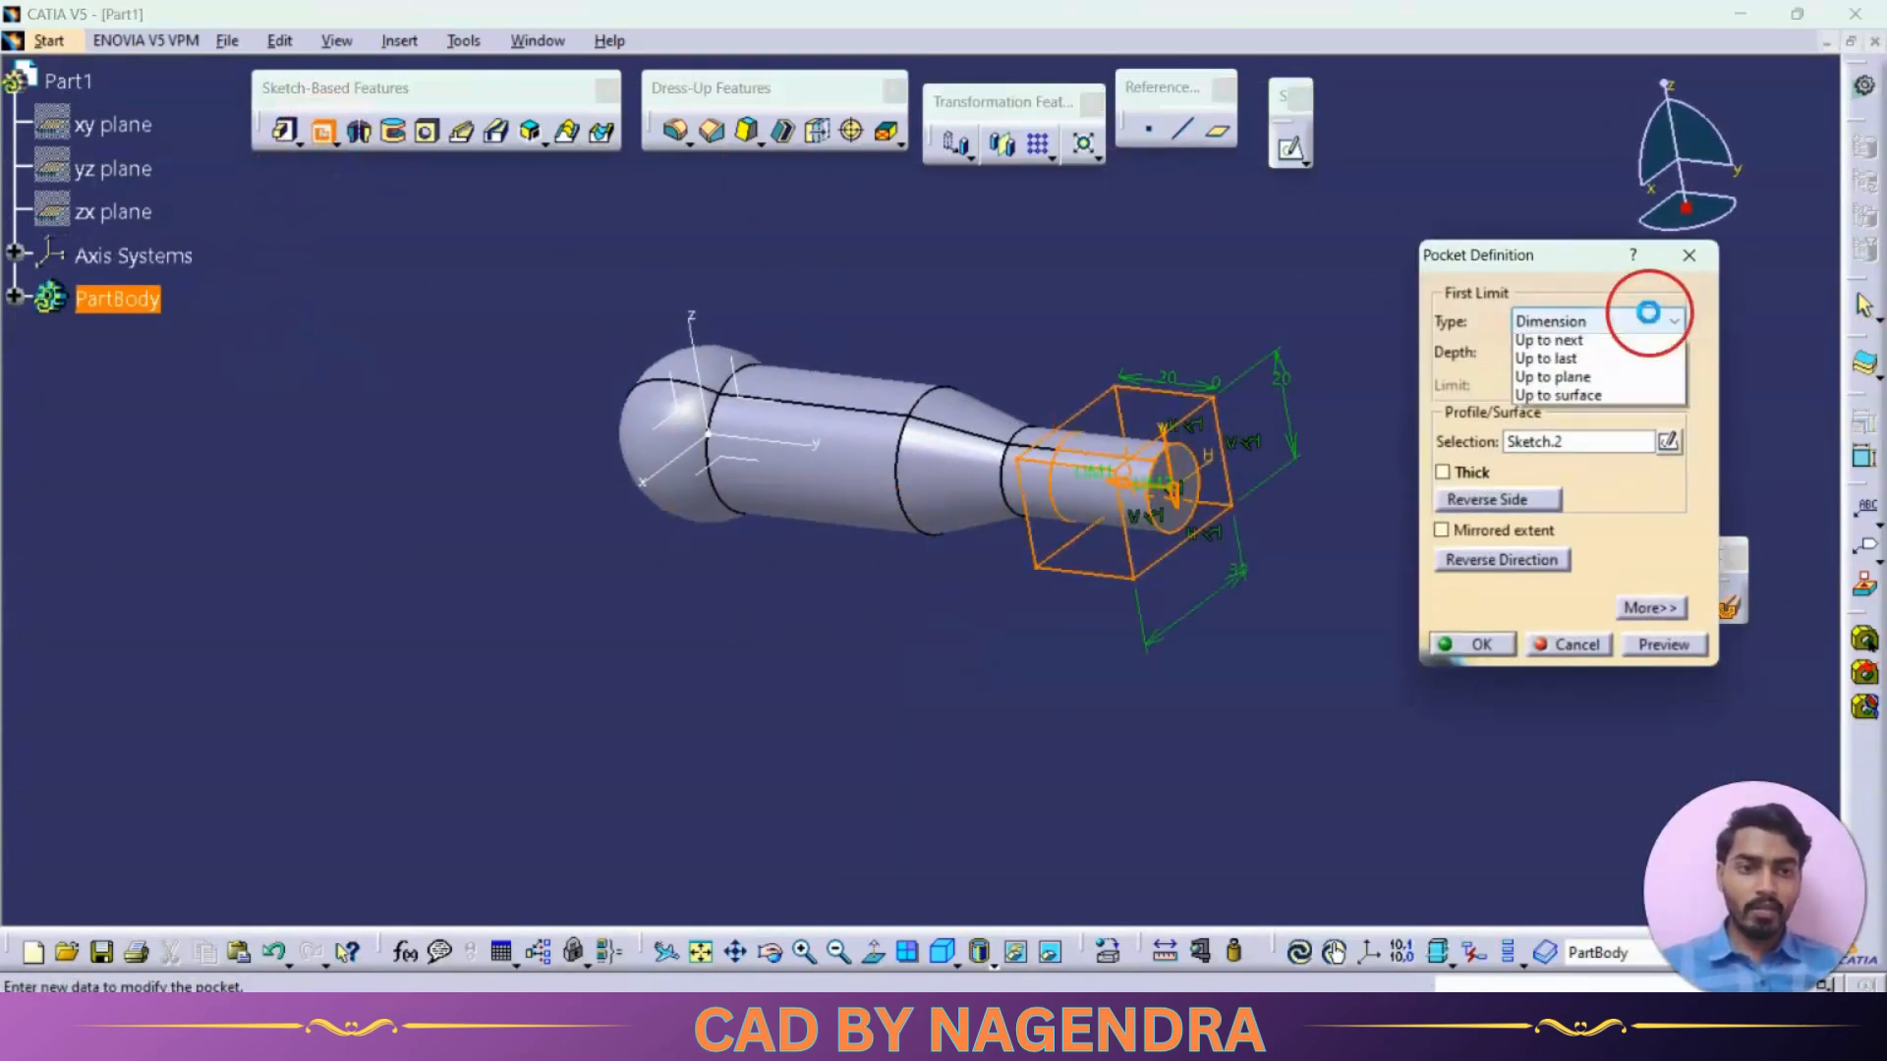
click(1636, 381)
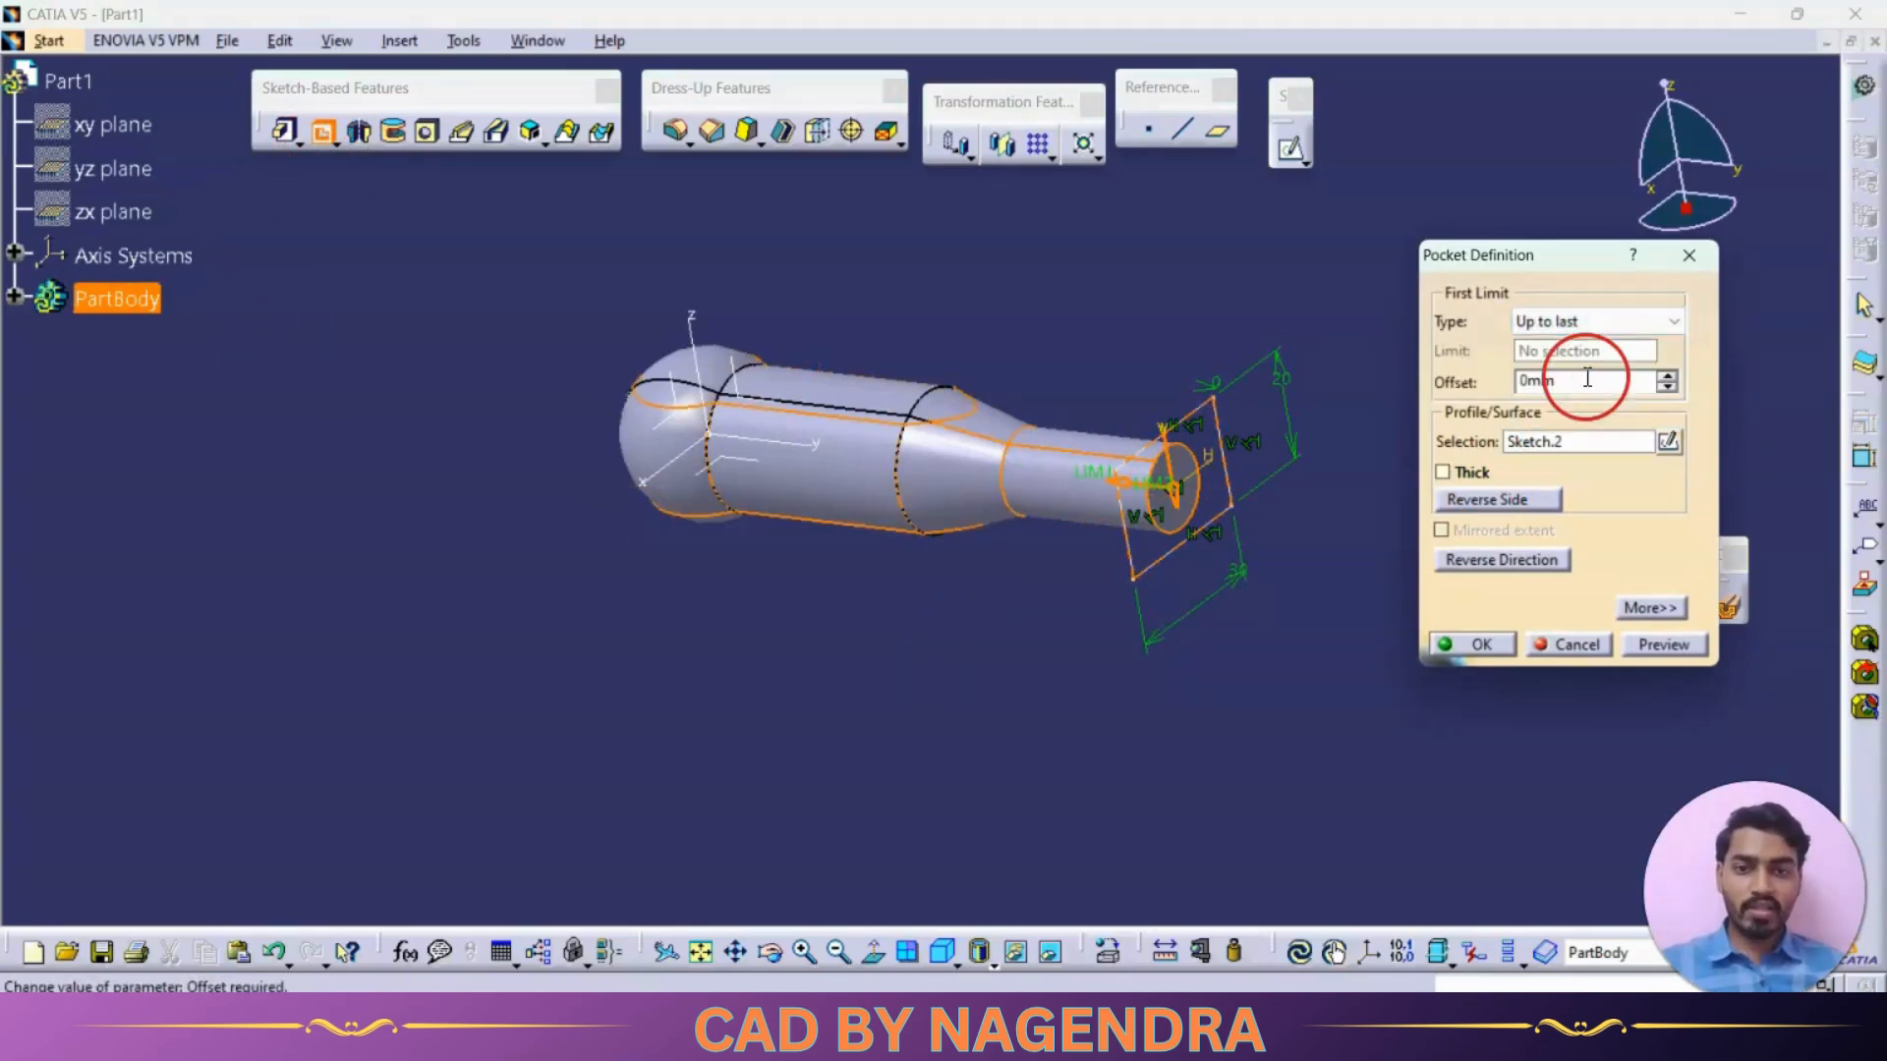
click(1472, 644)
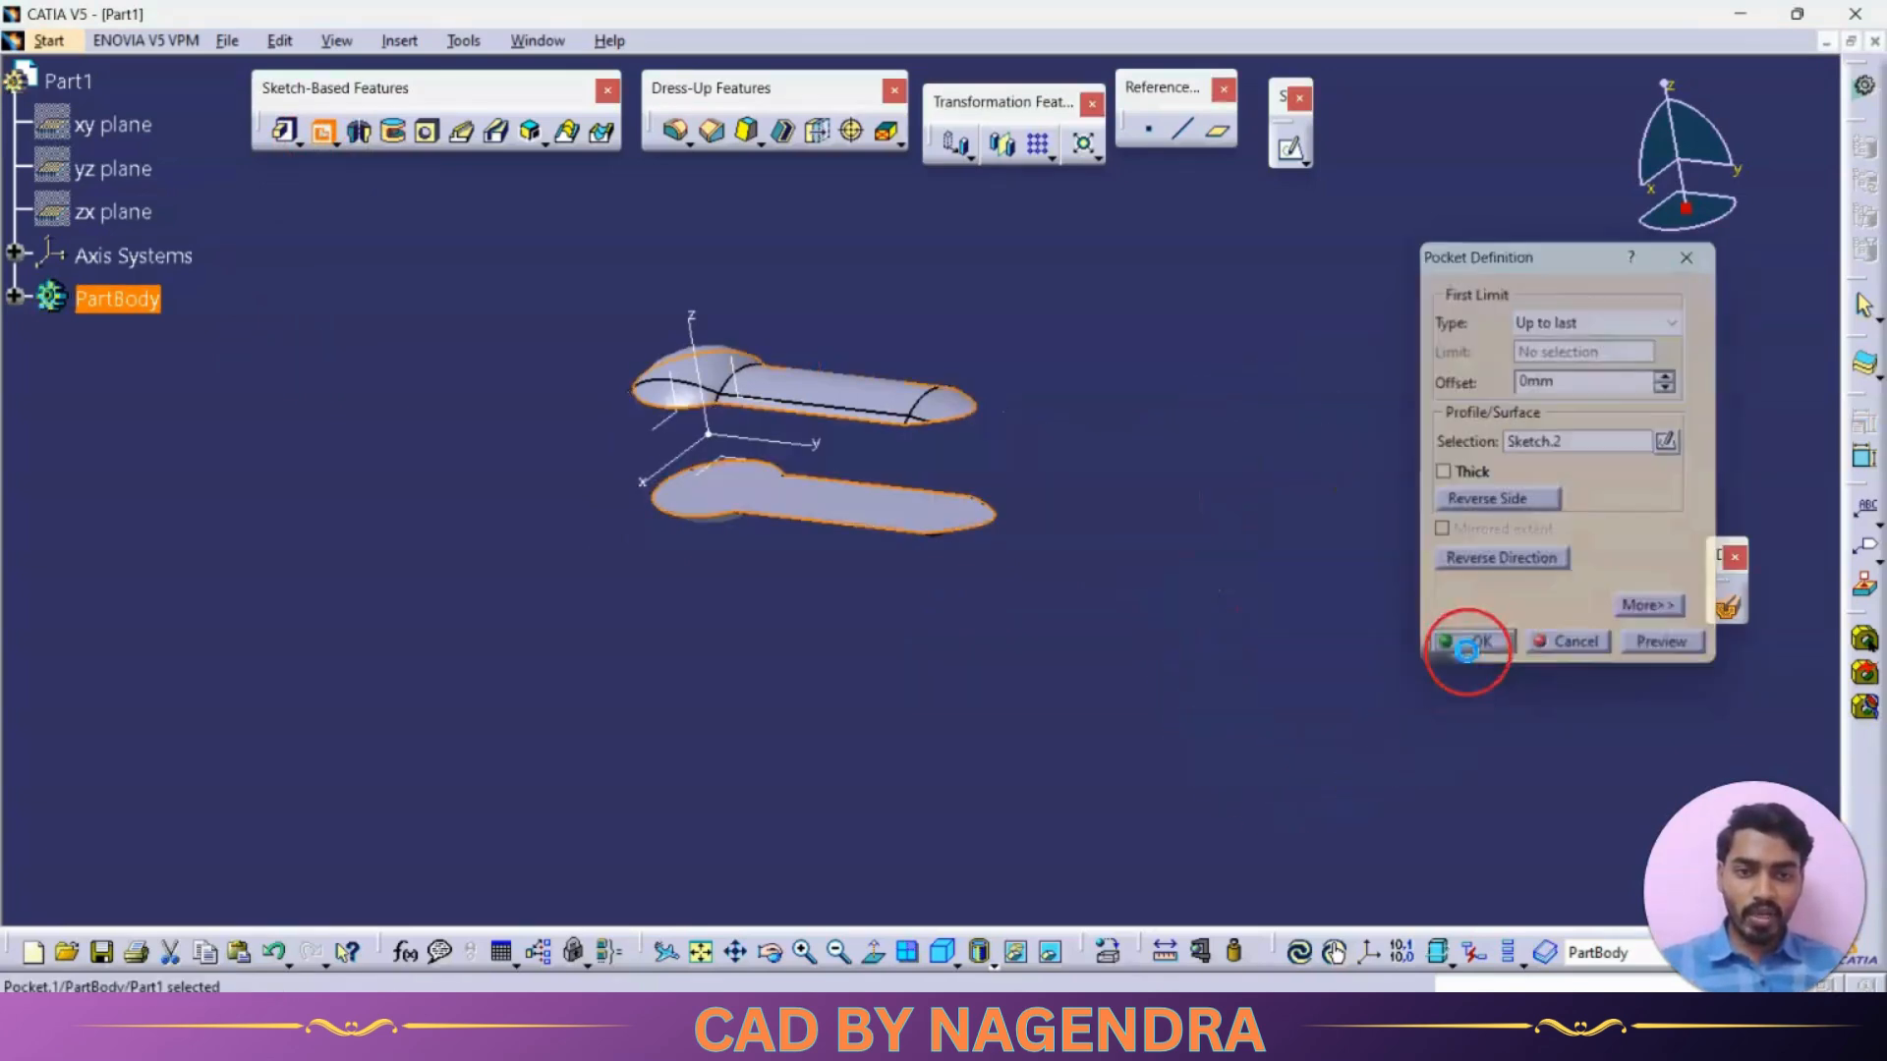
middle_drag(1373, 551, 1489, 474)
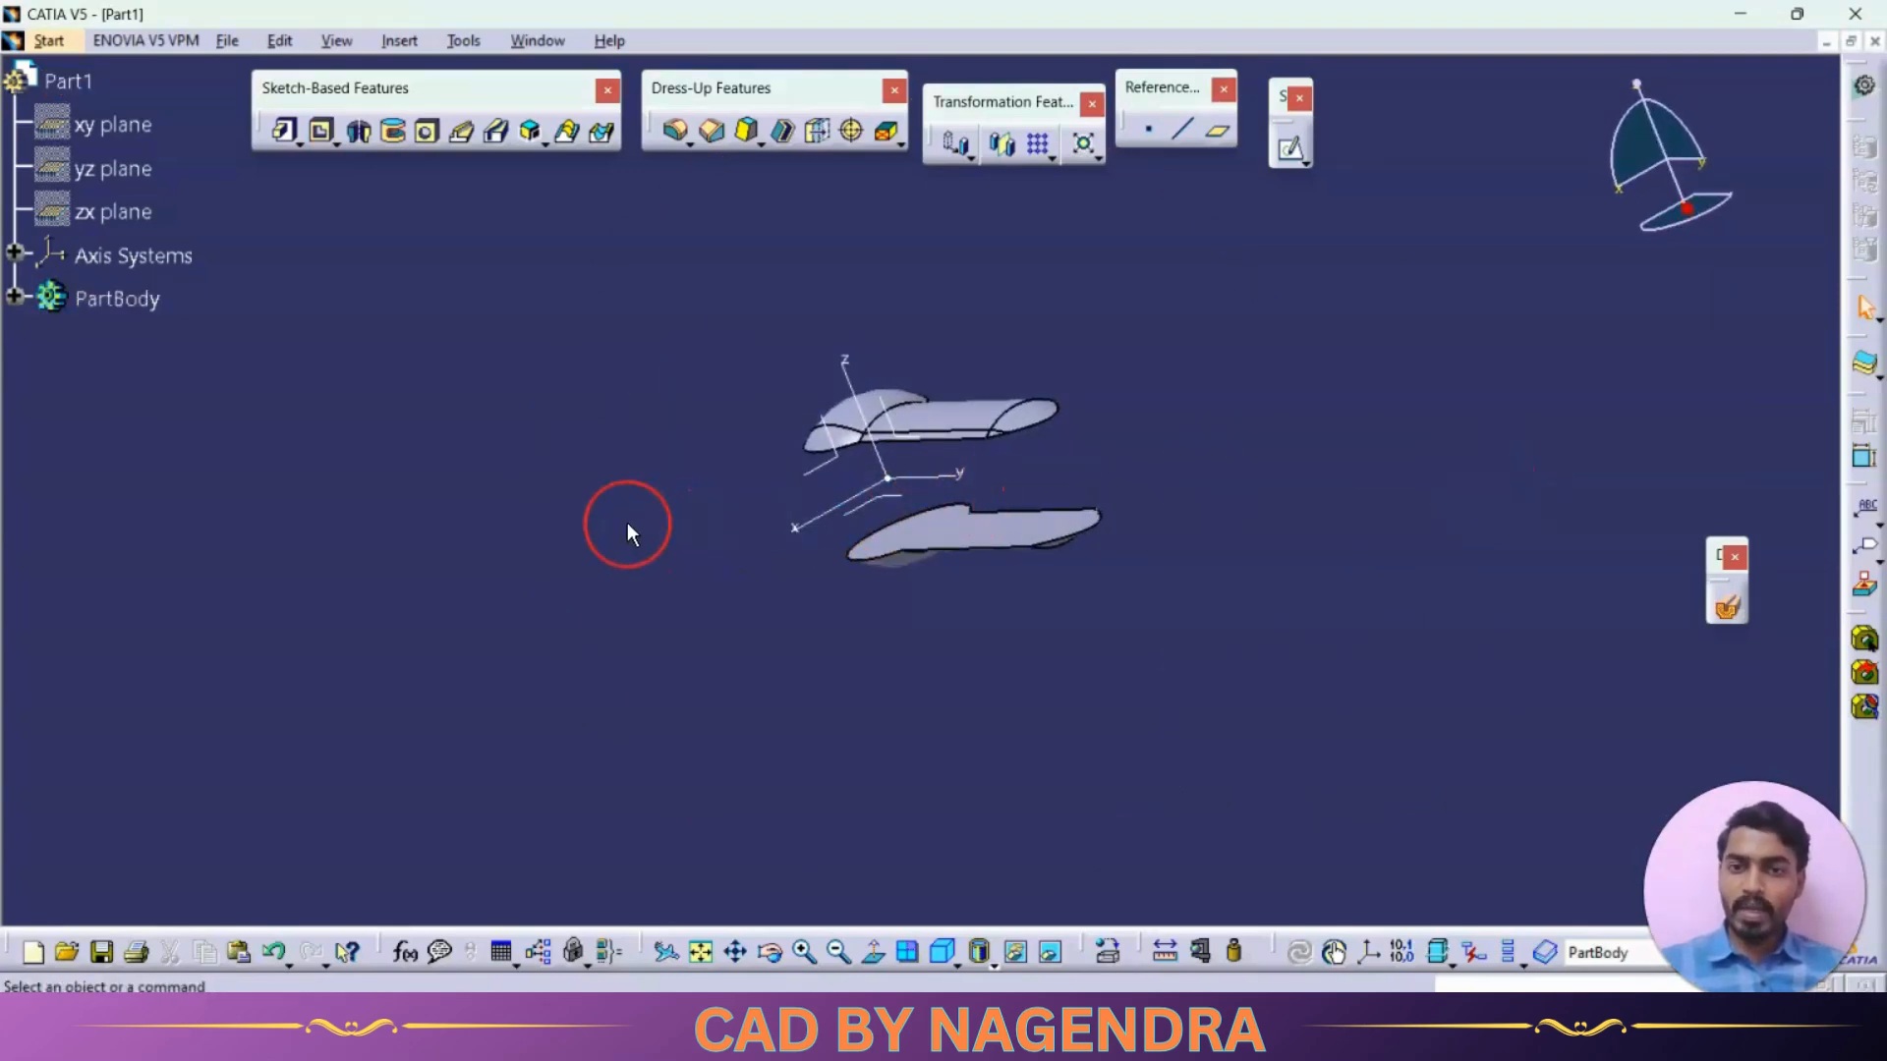
Edit the pocket and reverse its side so that the material outside the rectangle is removed
click(17, 299)
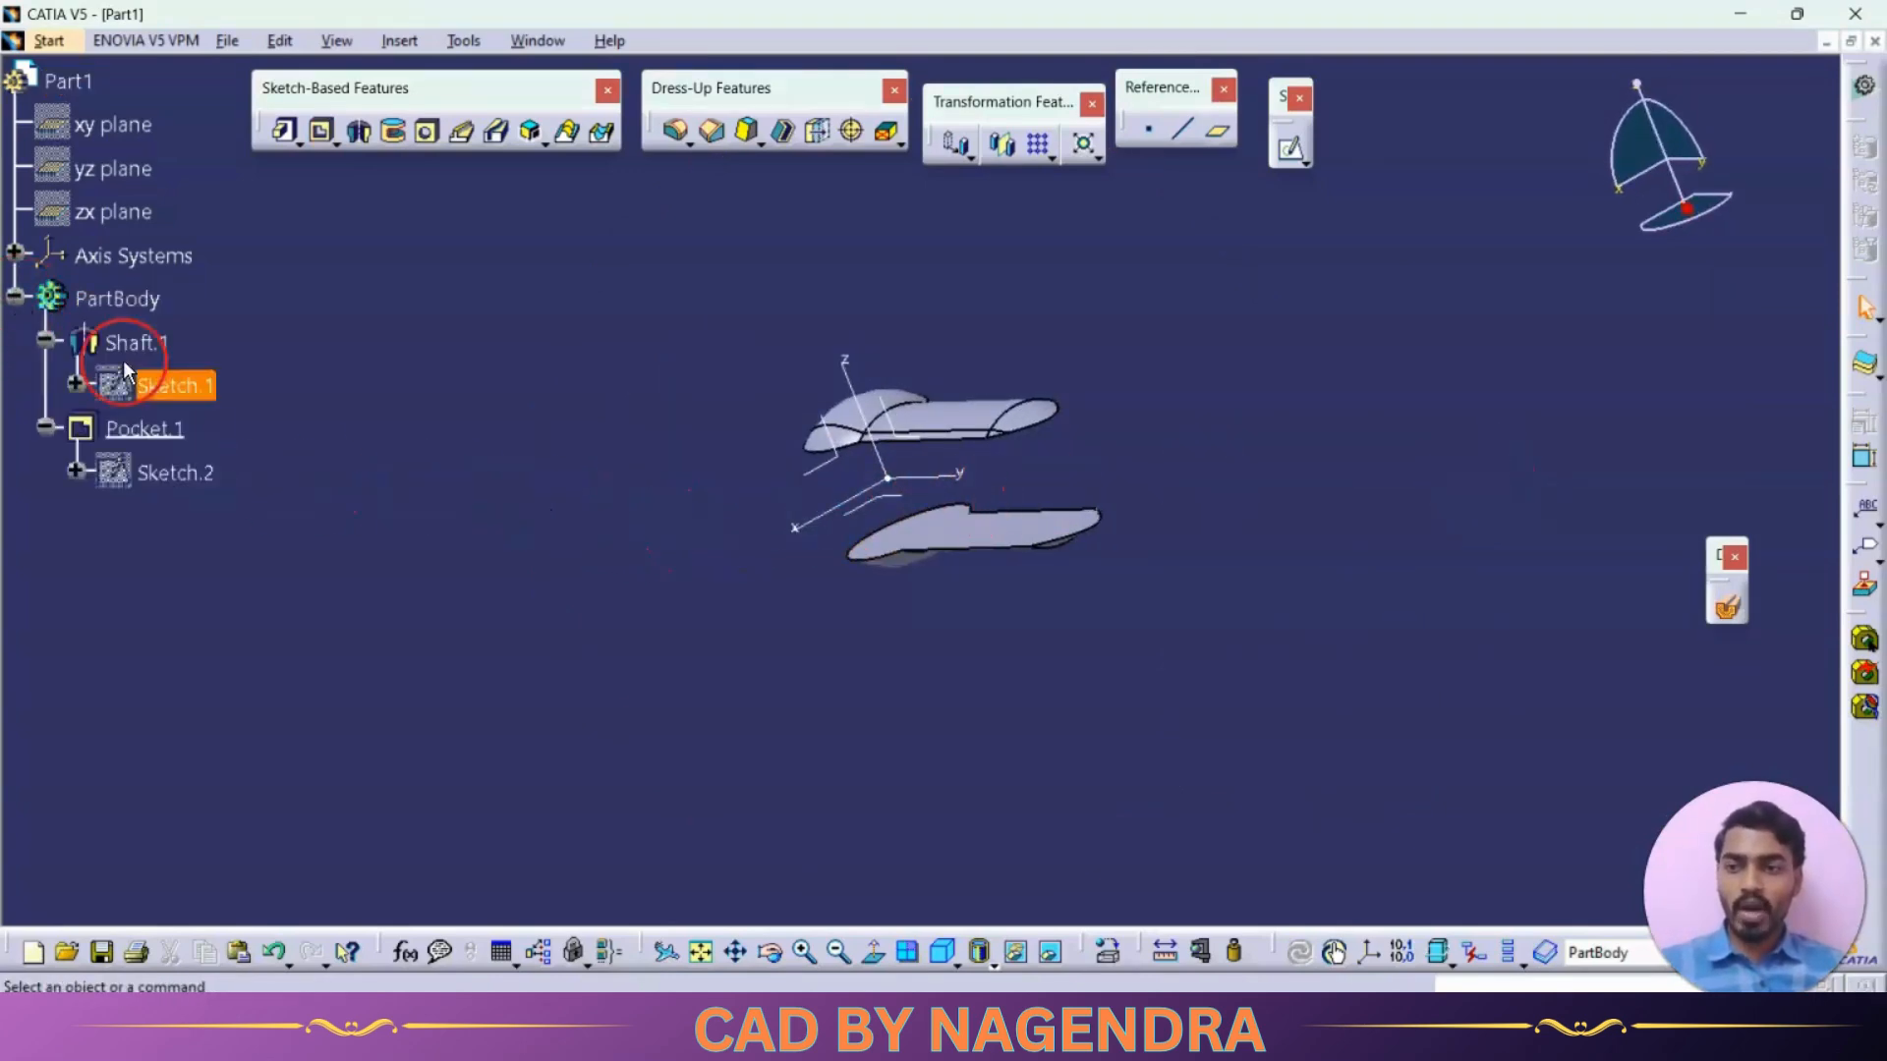
double_click(187, 433)
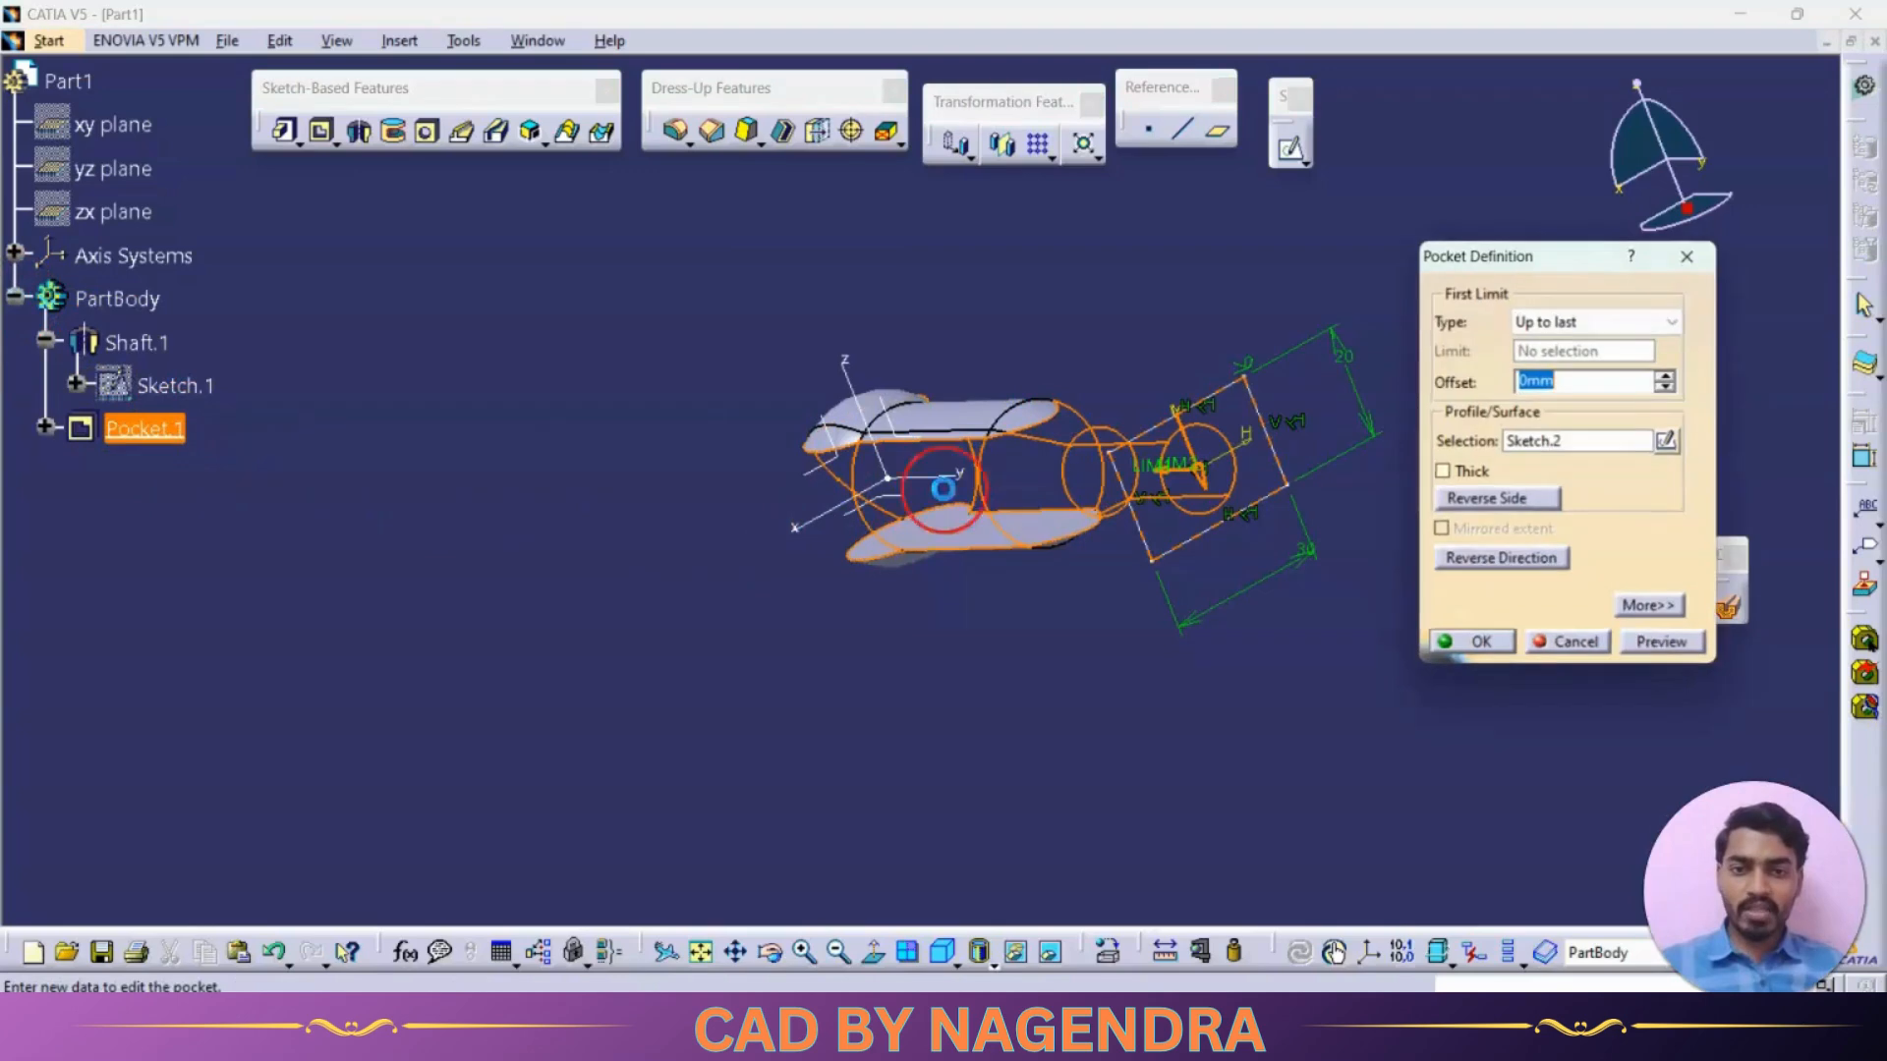
middle_drag(1112, 523, 992, 458)
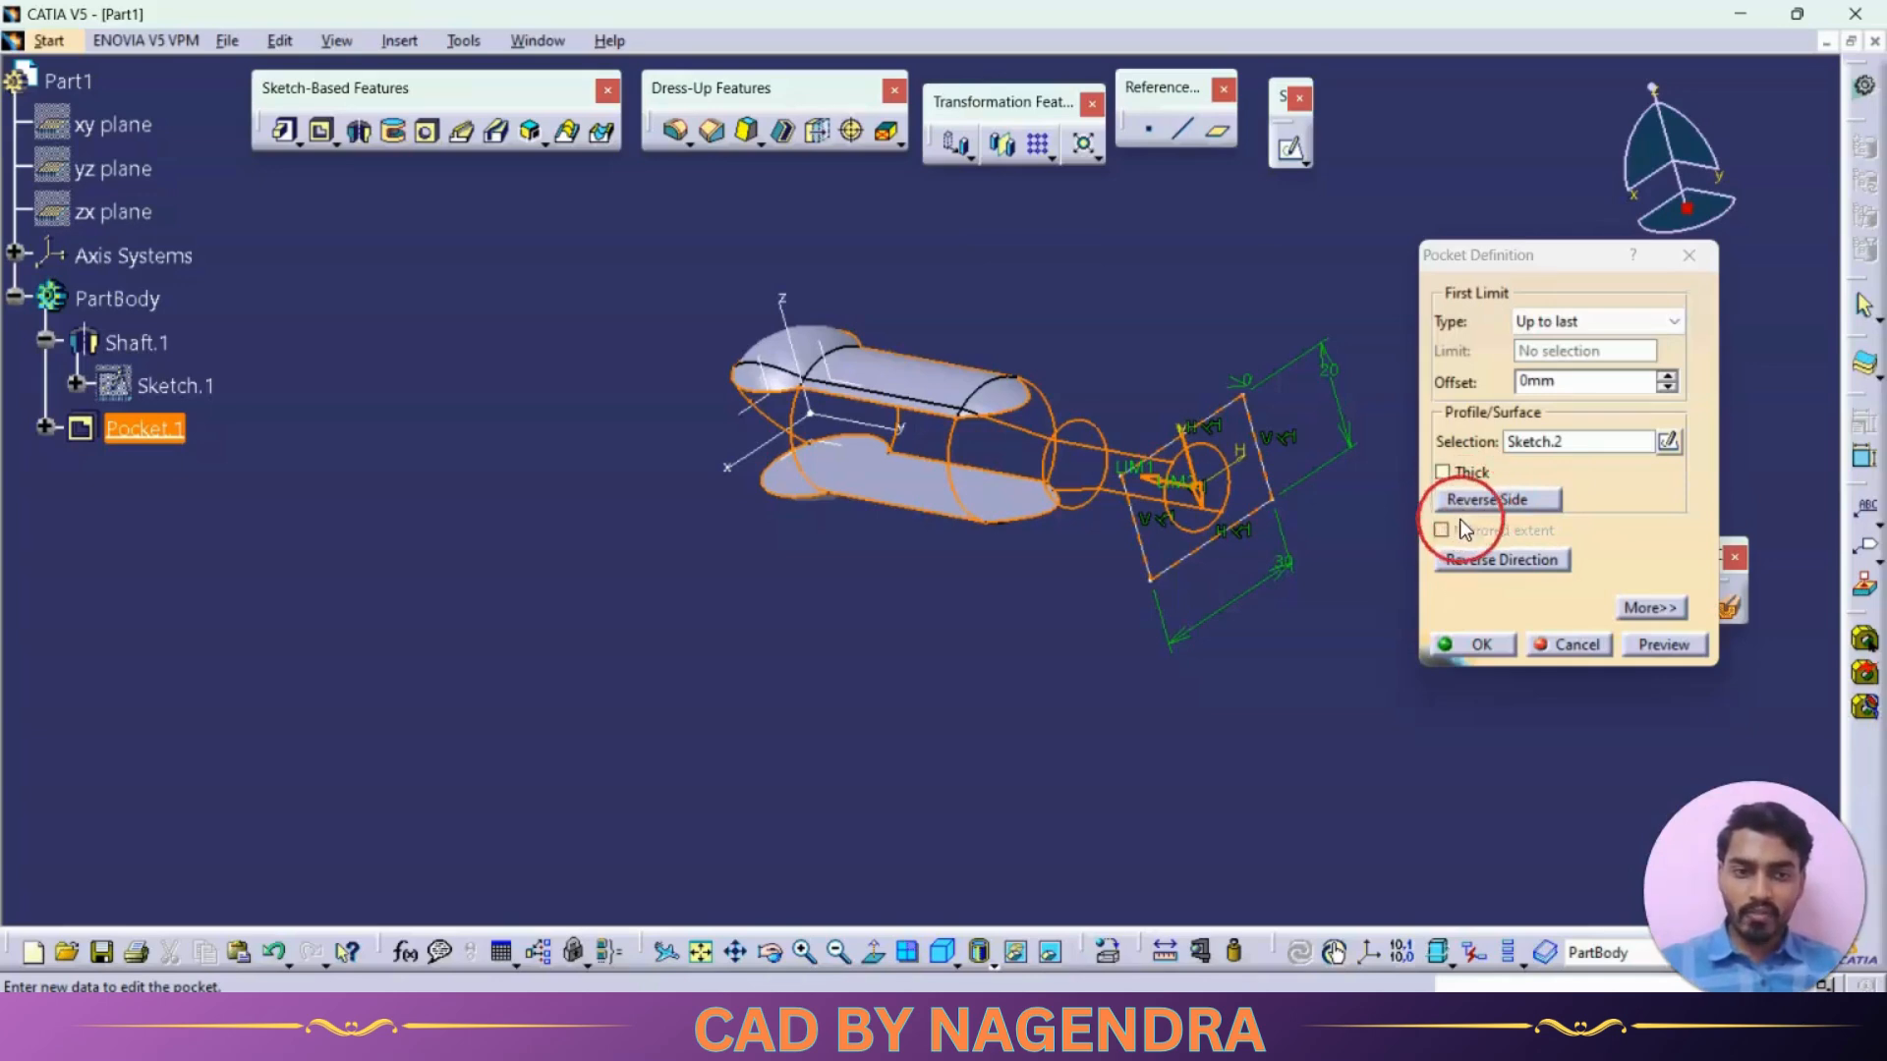
click(1502, 497)
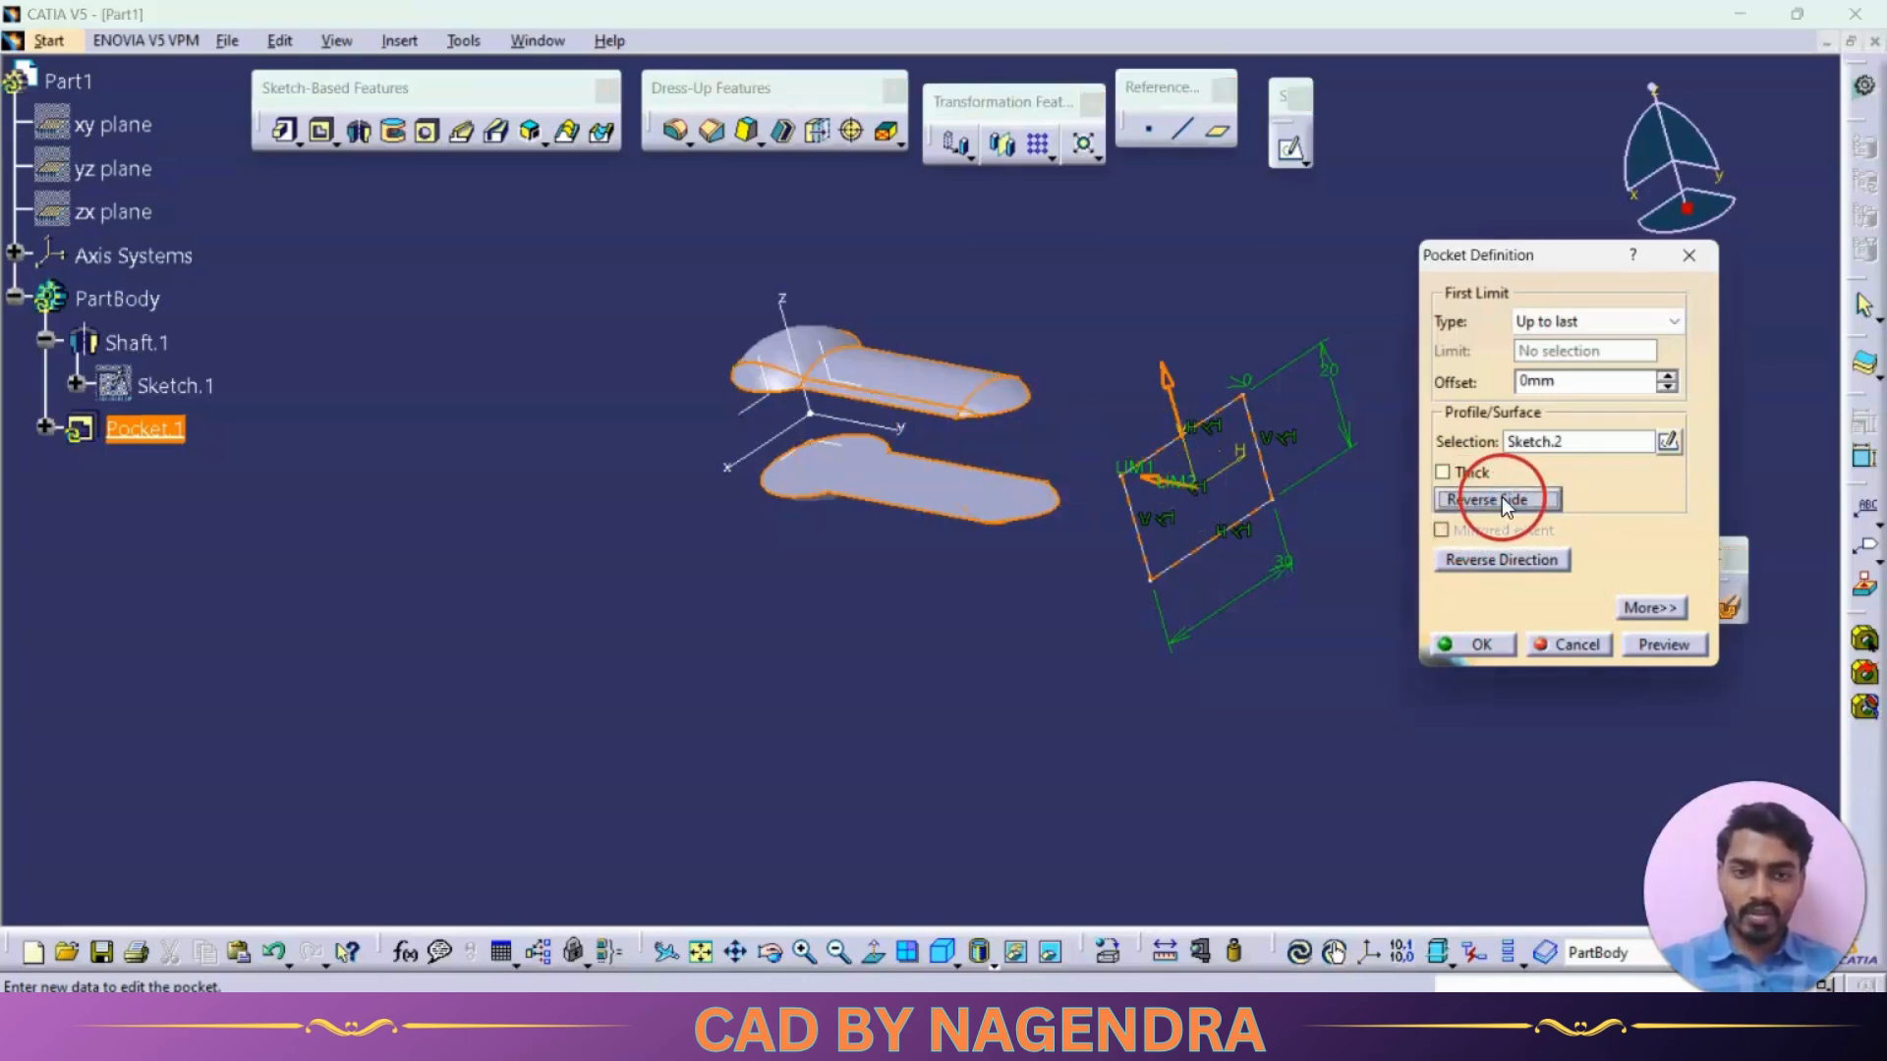
click(1669, 645)
middle_drag(1255, 621, 1156, 618)
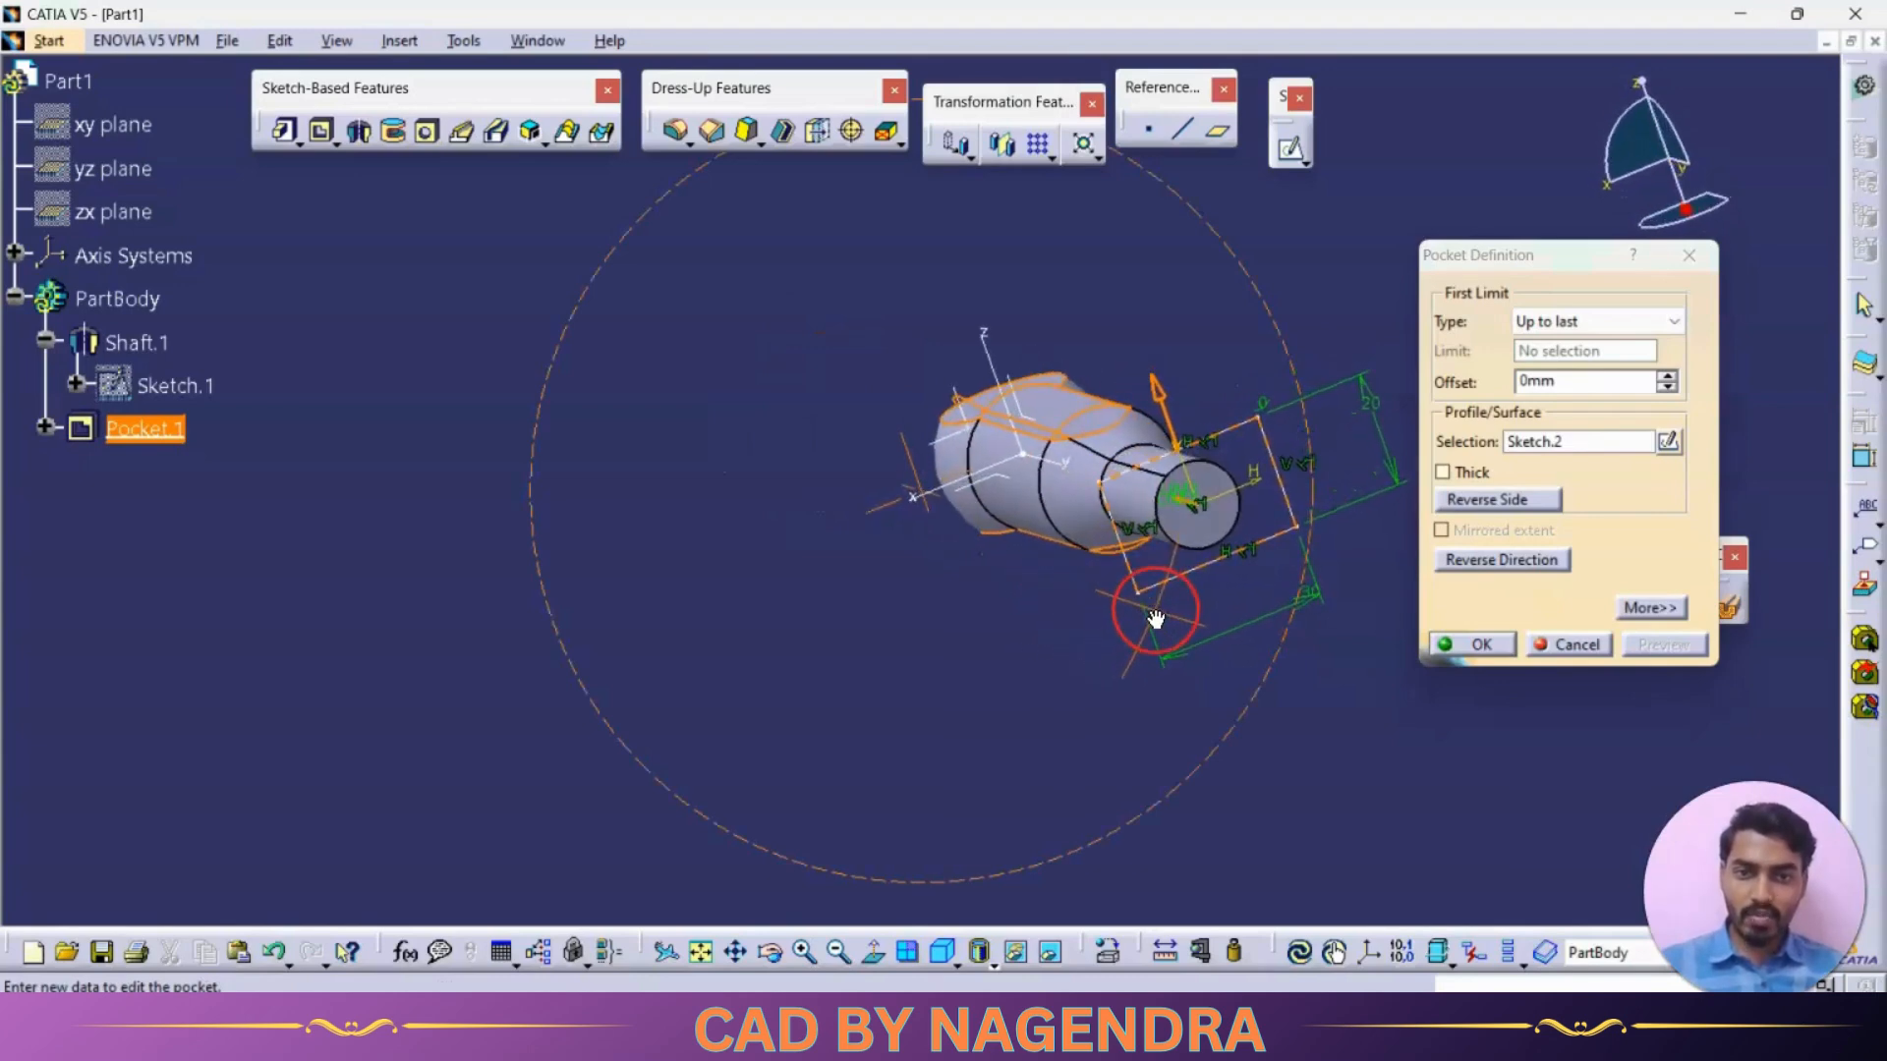
click(1480, 647)
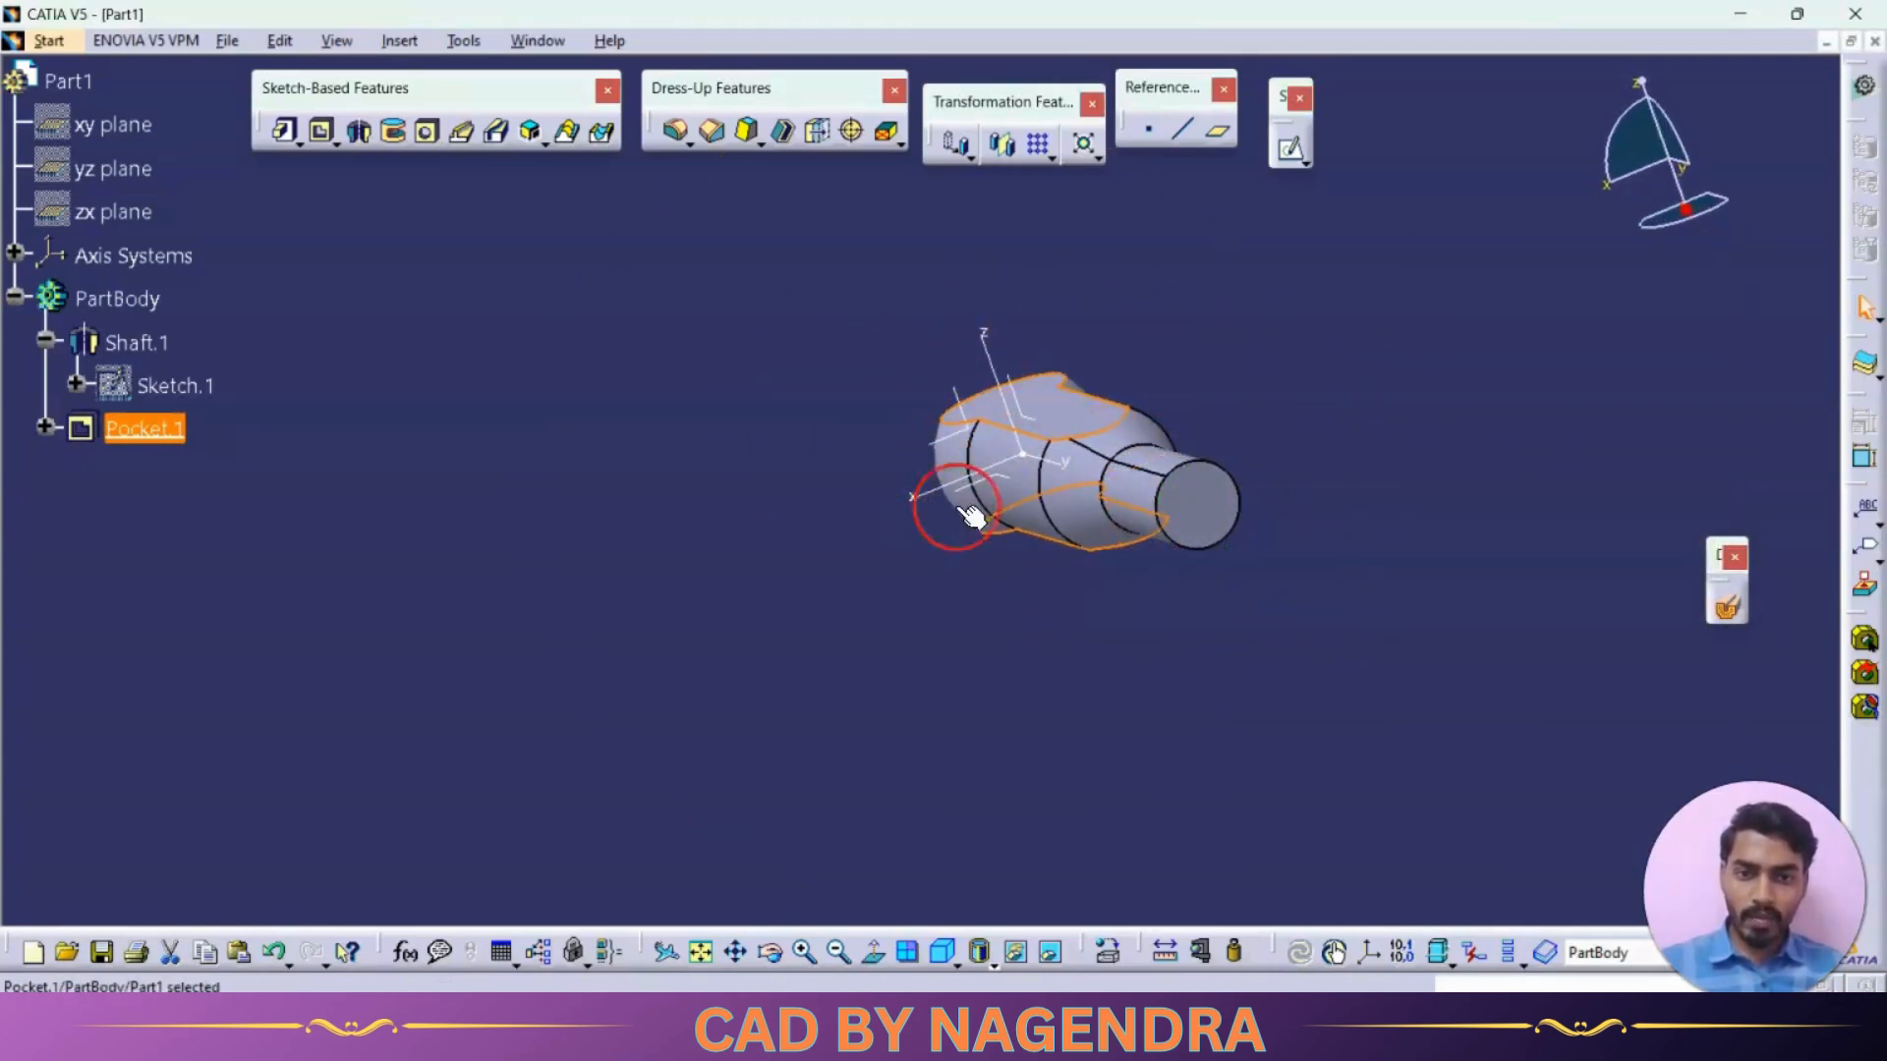
click(1224, 648)
mouse_move(1024, 330)
middle_down()
mouse_move(989, 587)
mouse_move(1154, 695)
mouse_move(1124, 636)
mouse_move(889, 653)
mouse_move(1019, 587)
mouse_move(859, 654)
middle_up()
Start a new sketch on the shaft's narrow end face and project the face's circular edge onto the sketch plane
key(alt+Tab)
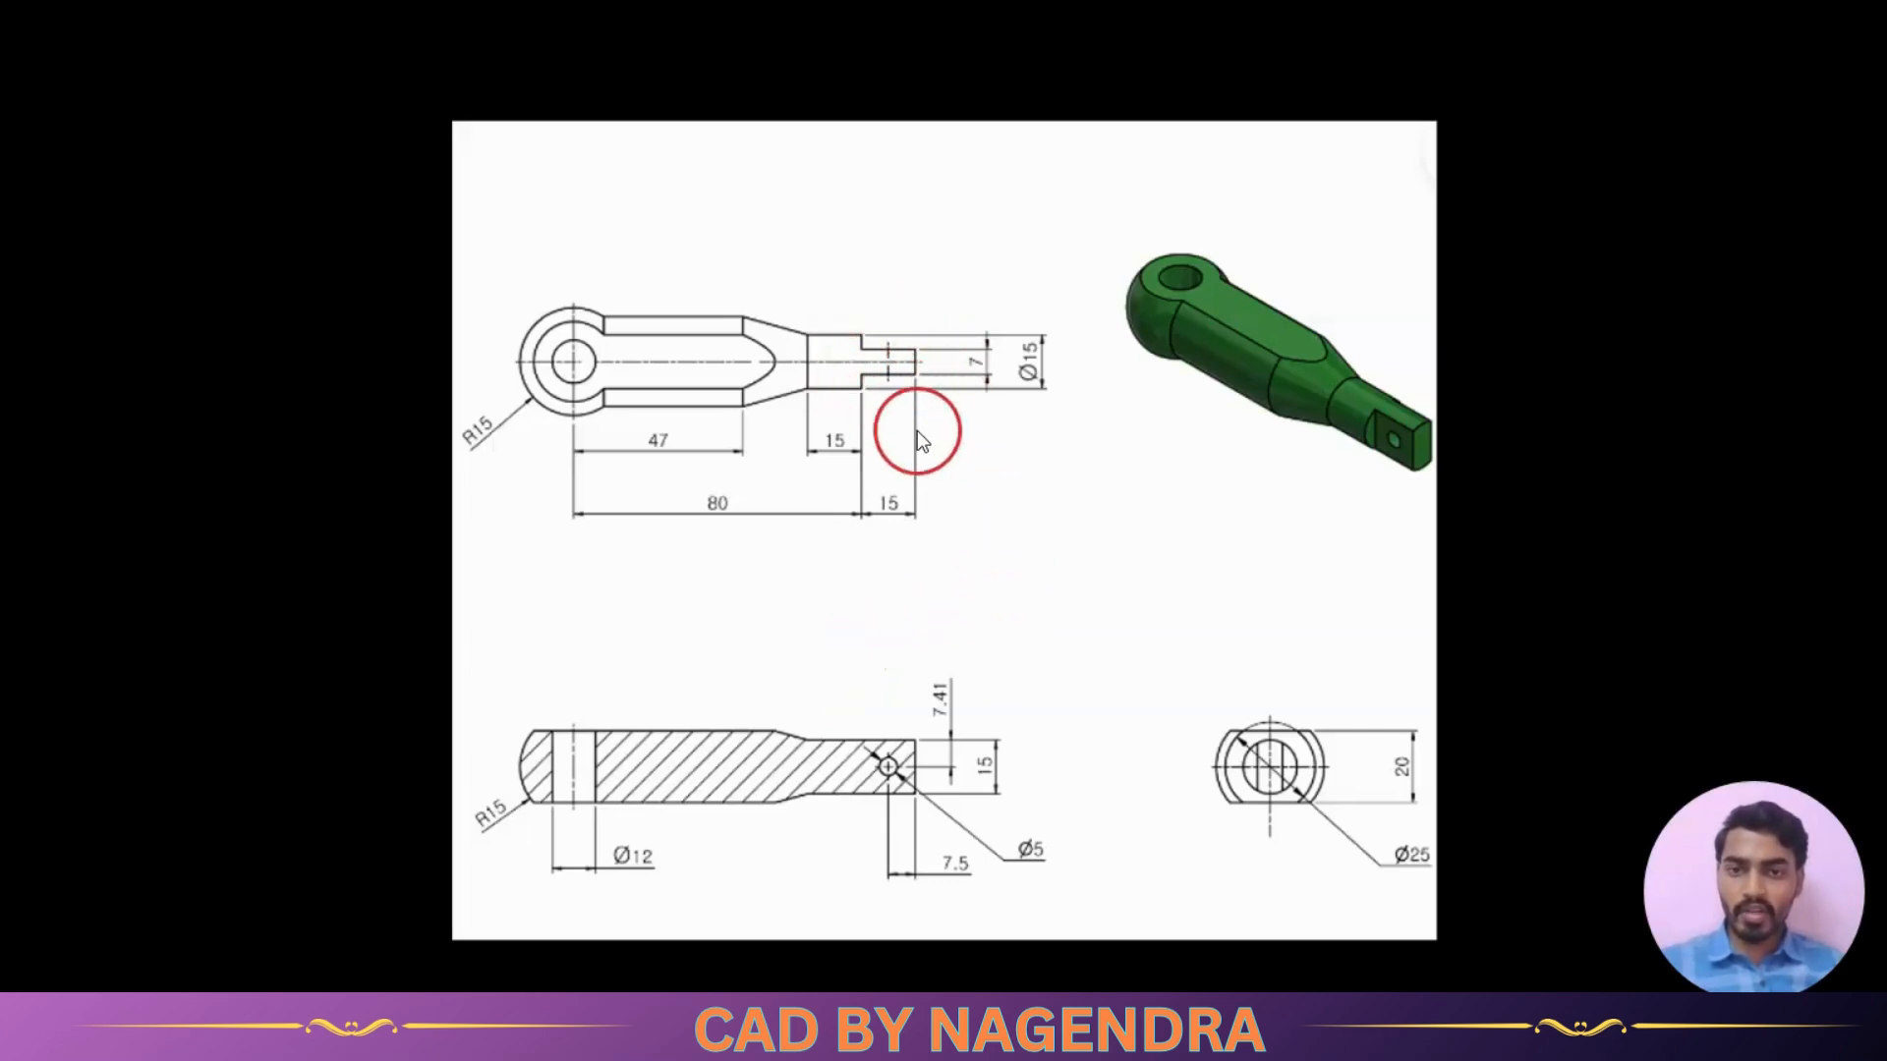
key(alt+Tab)
click(1242, 735)
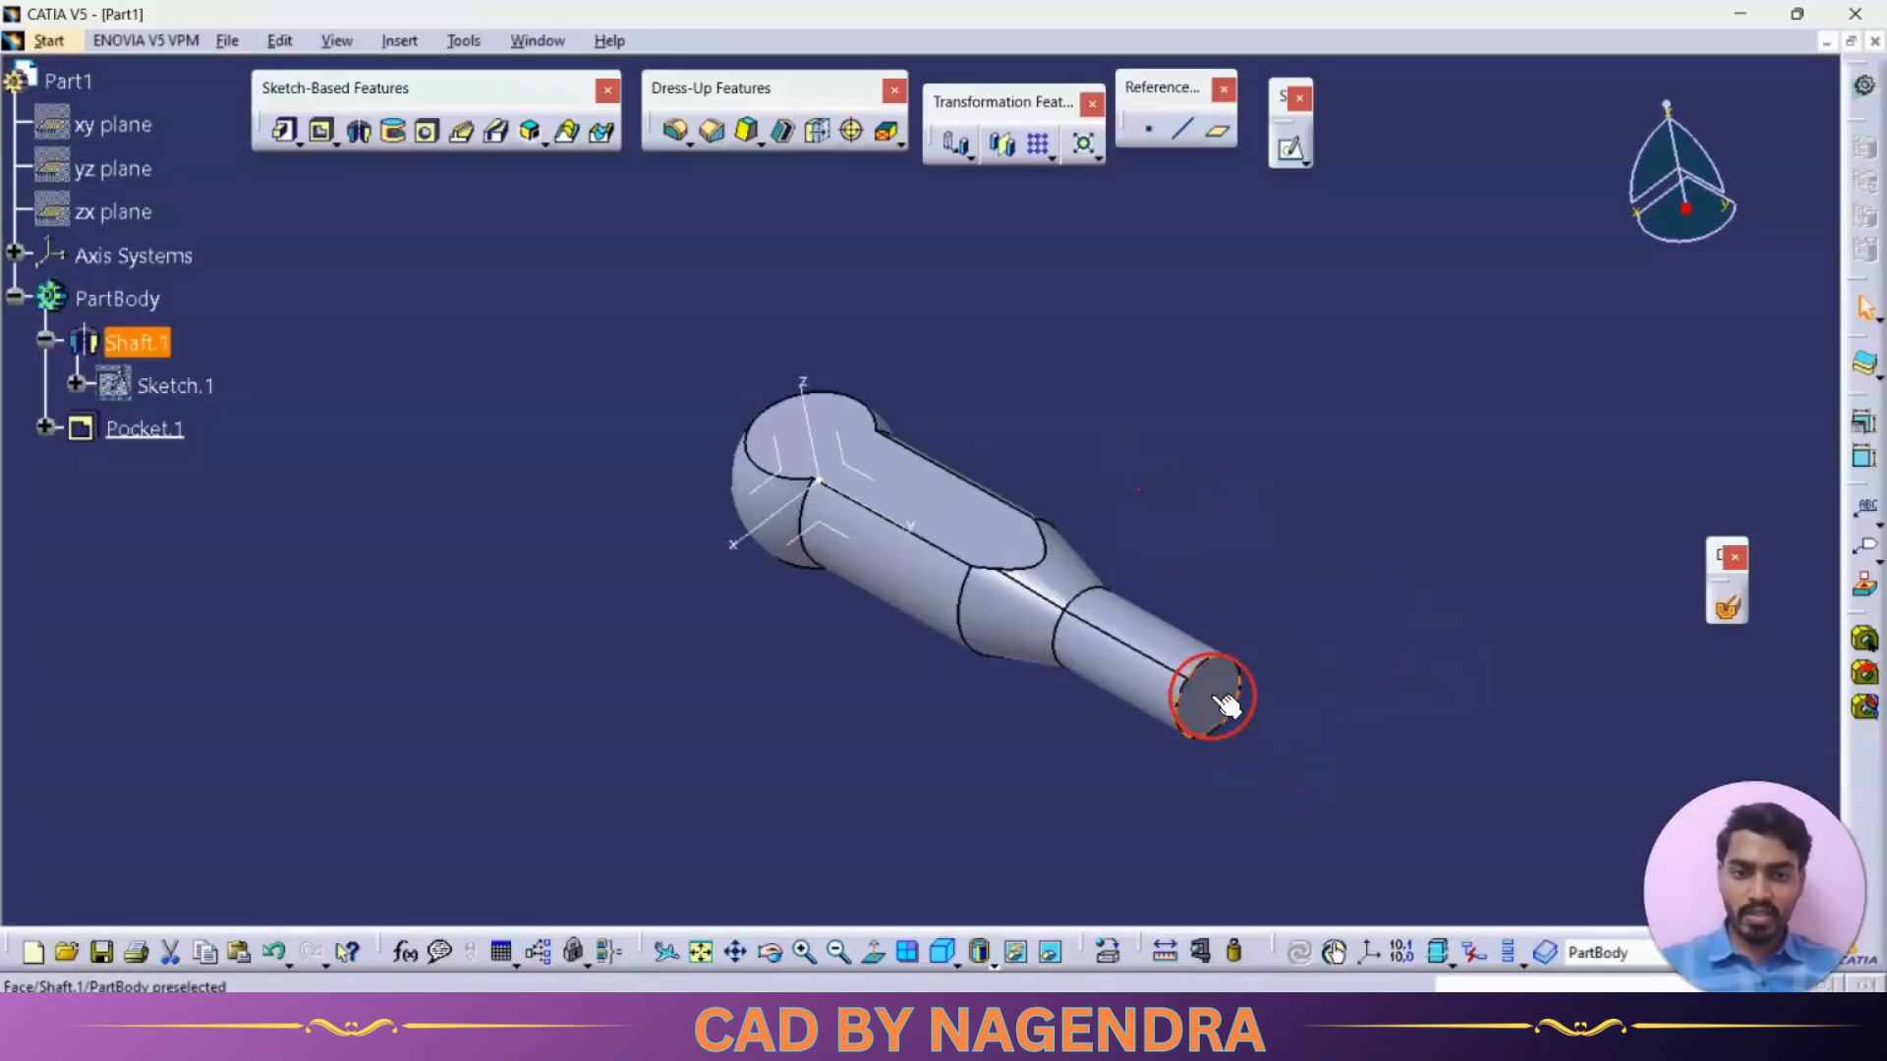
click(1293, 153)
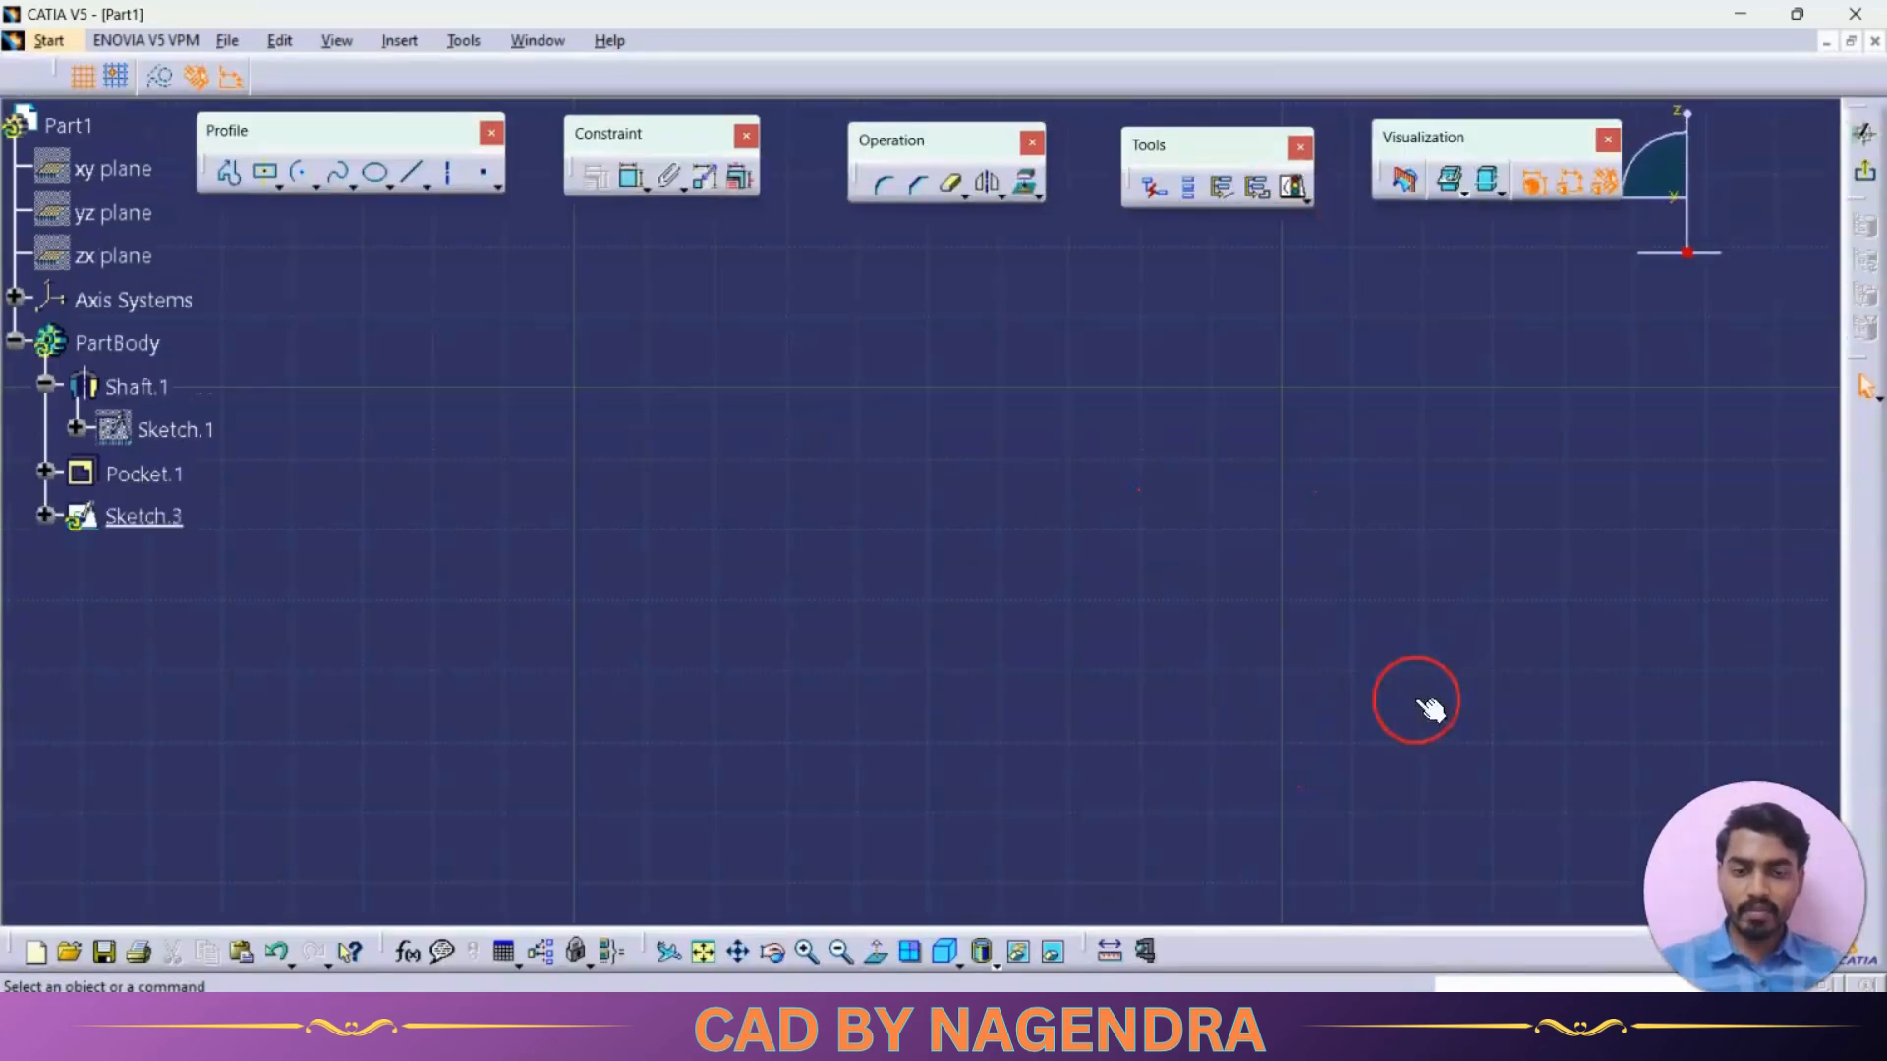
click(700, 953)
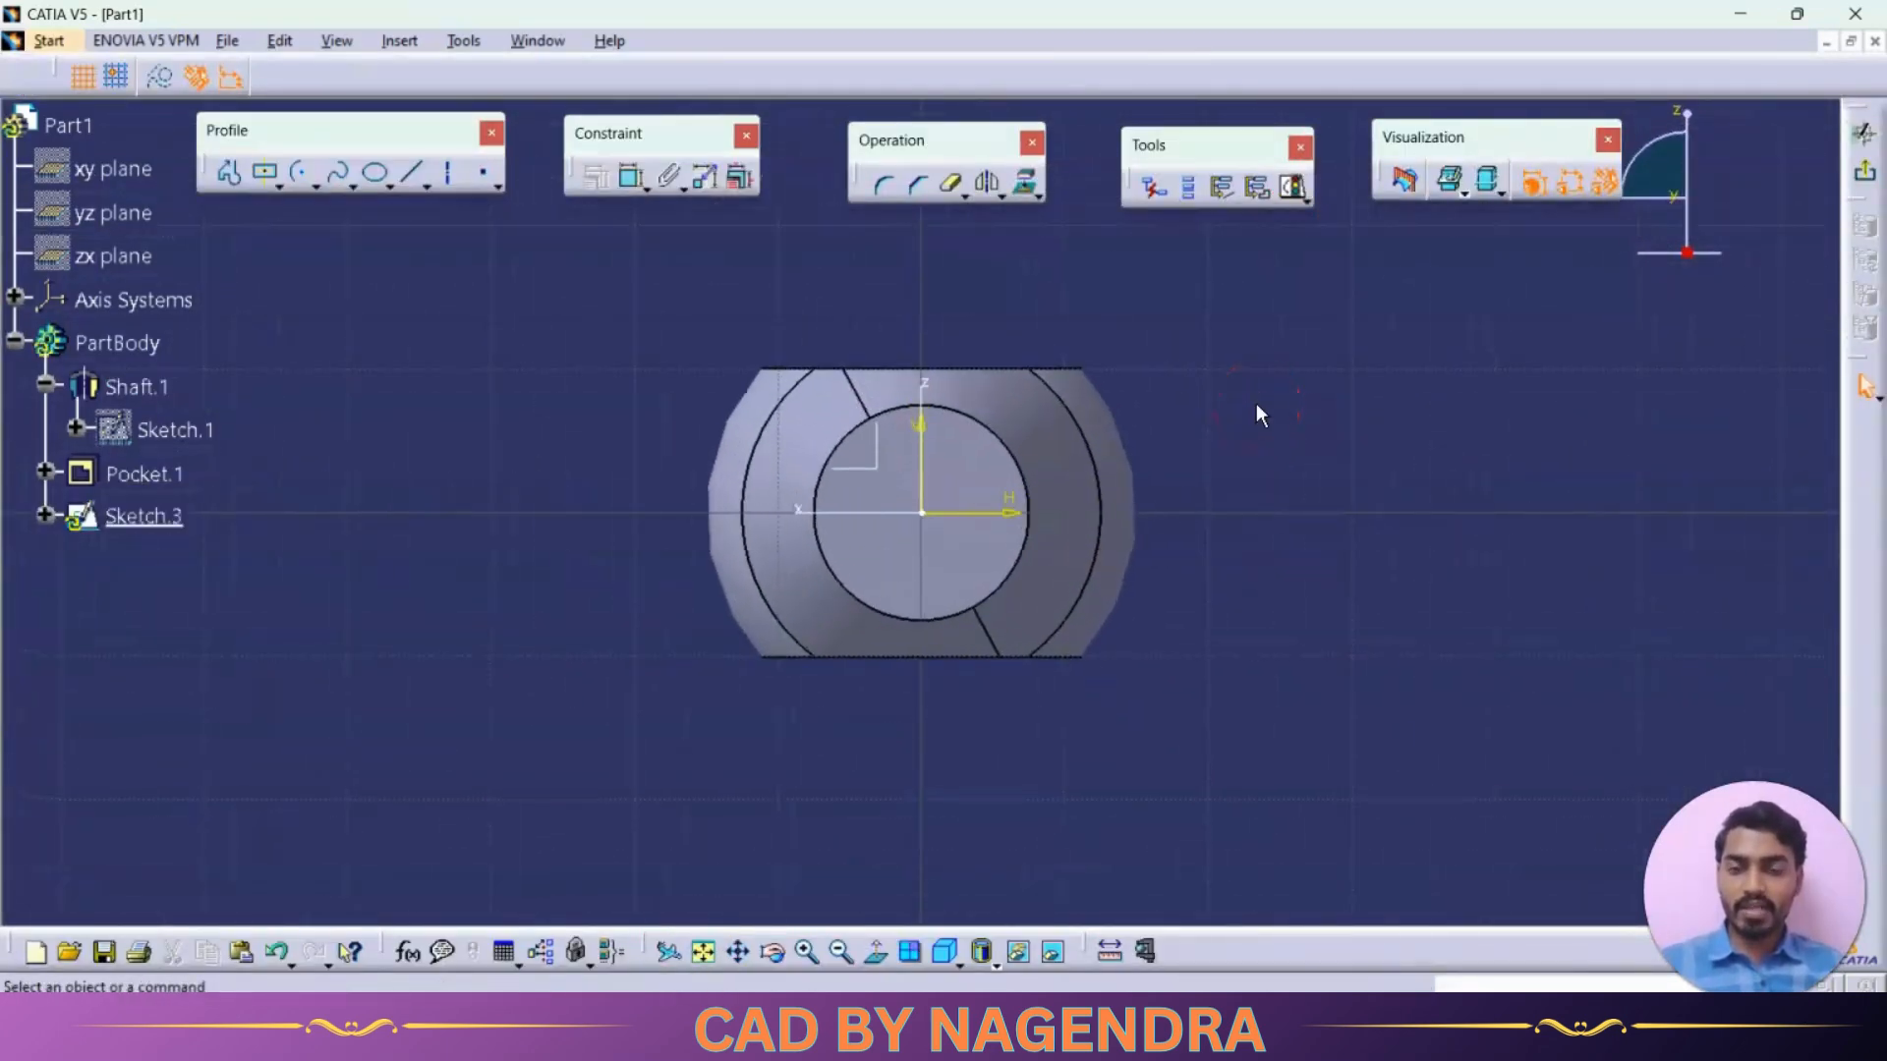
click(1028, 188)
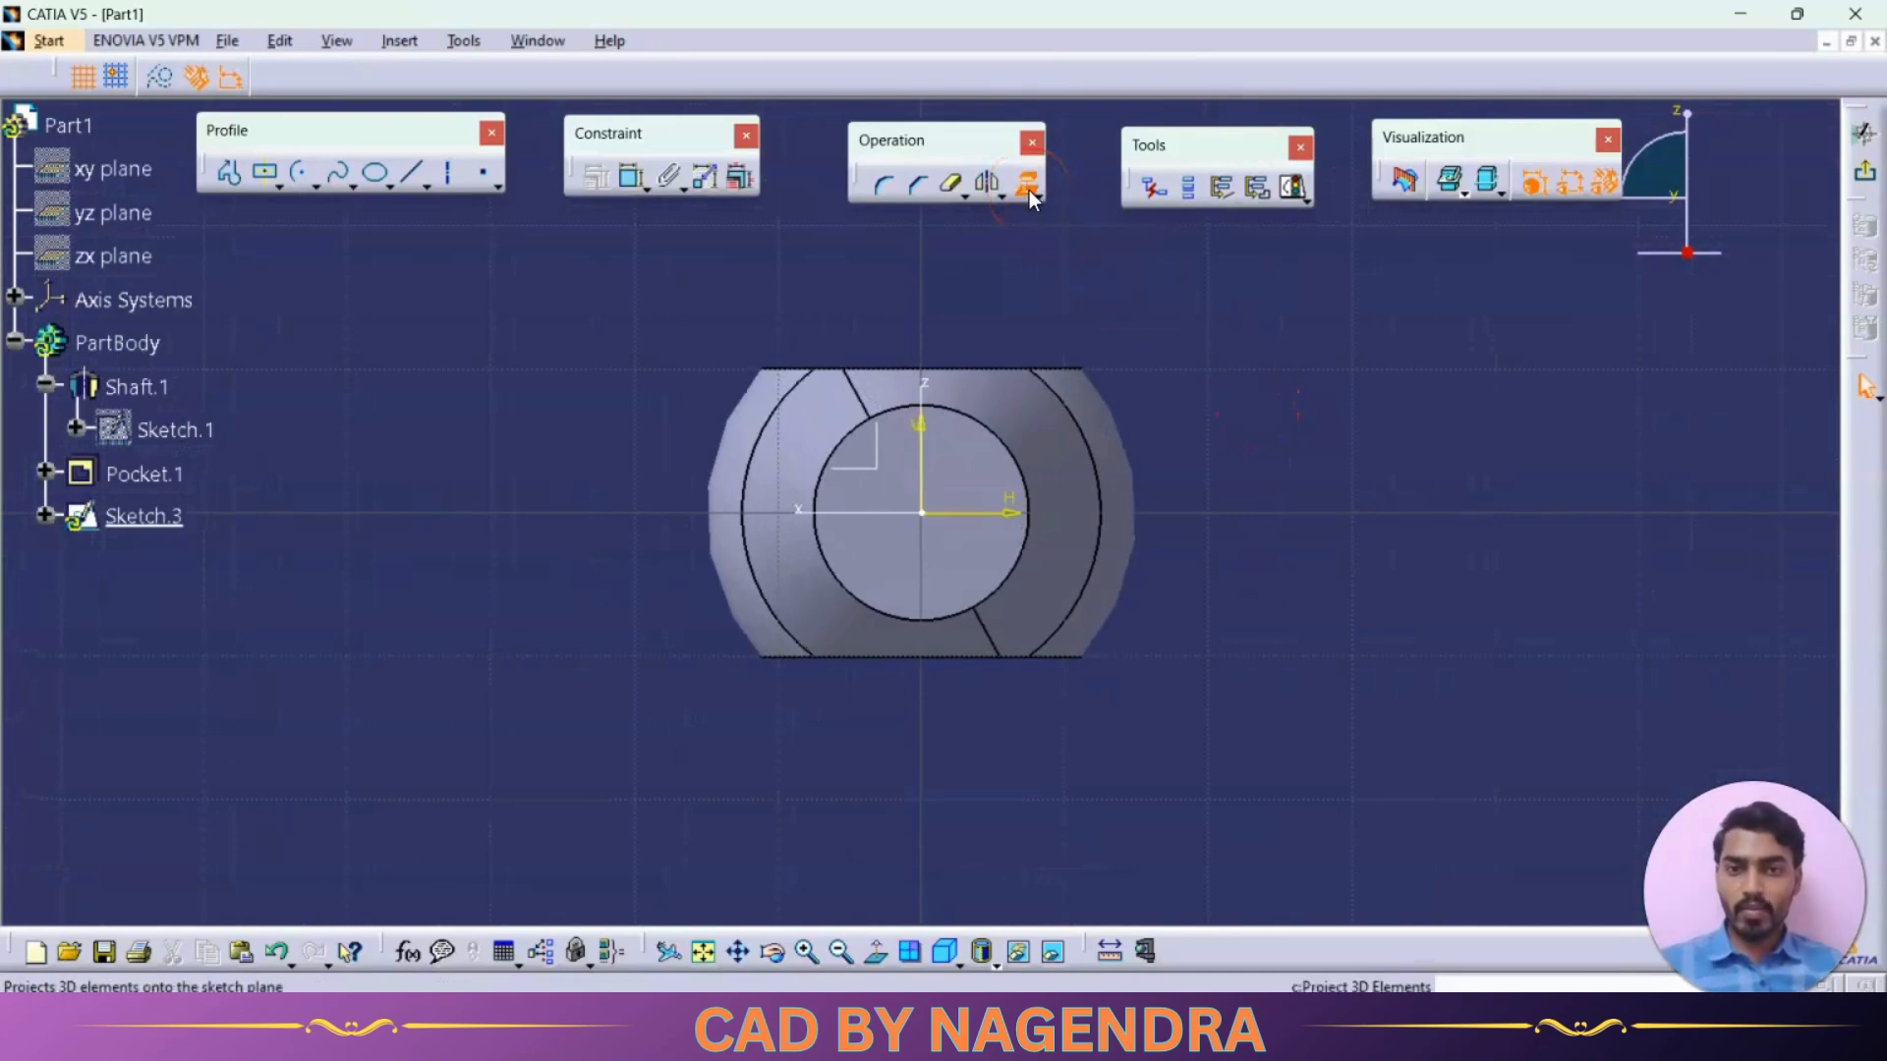
click(994, 429)
key(alt+Tab)
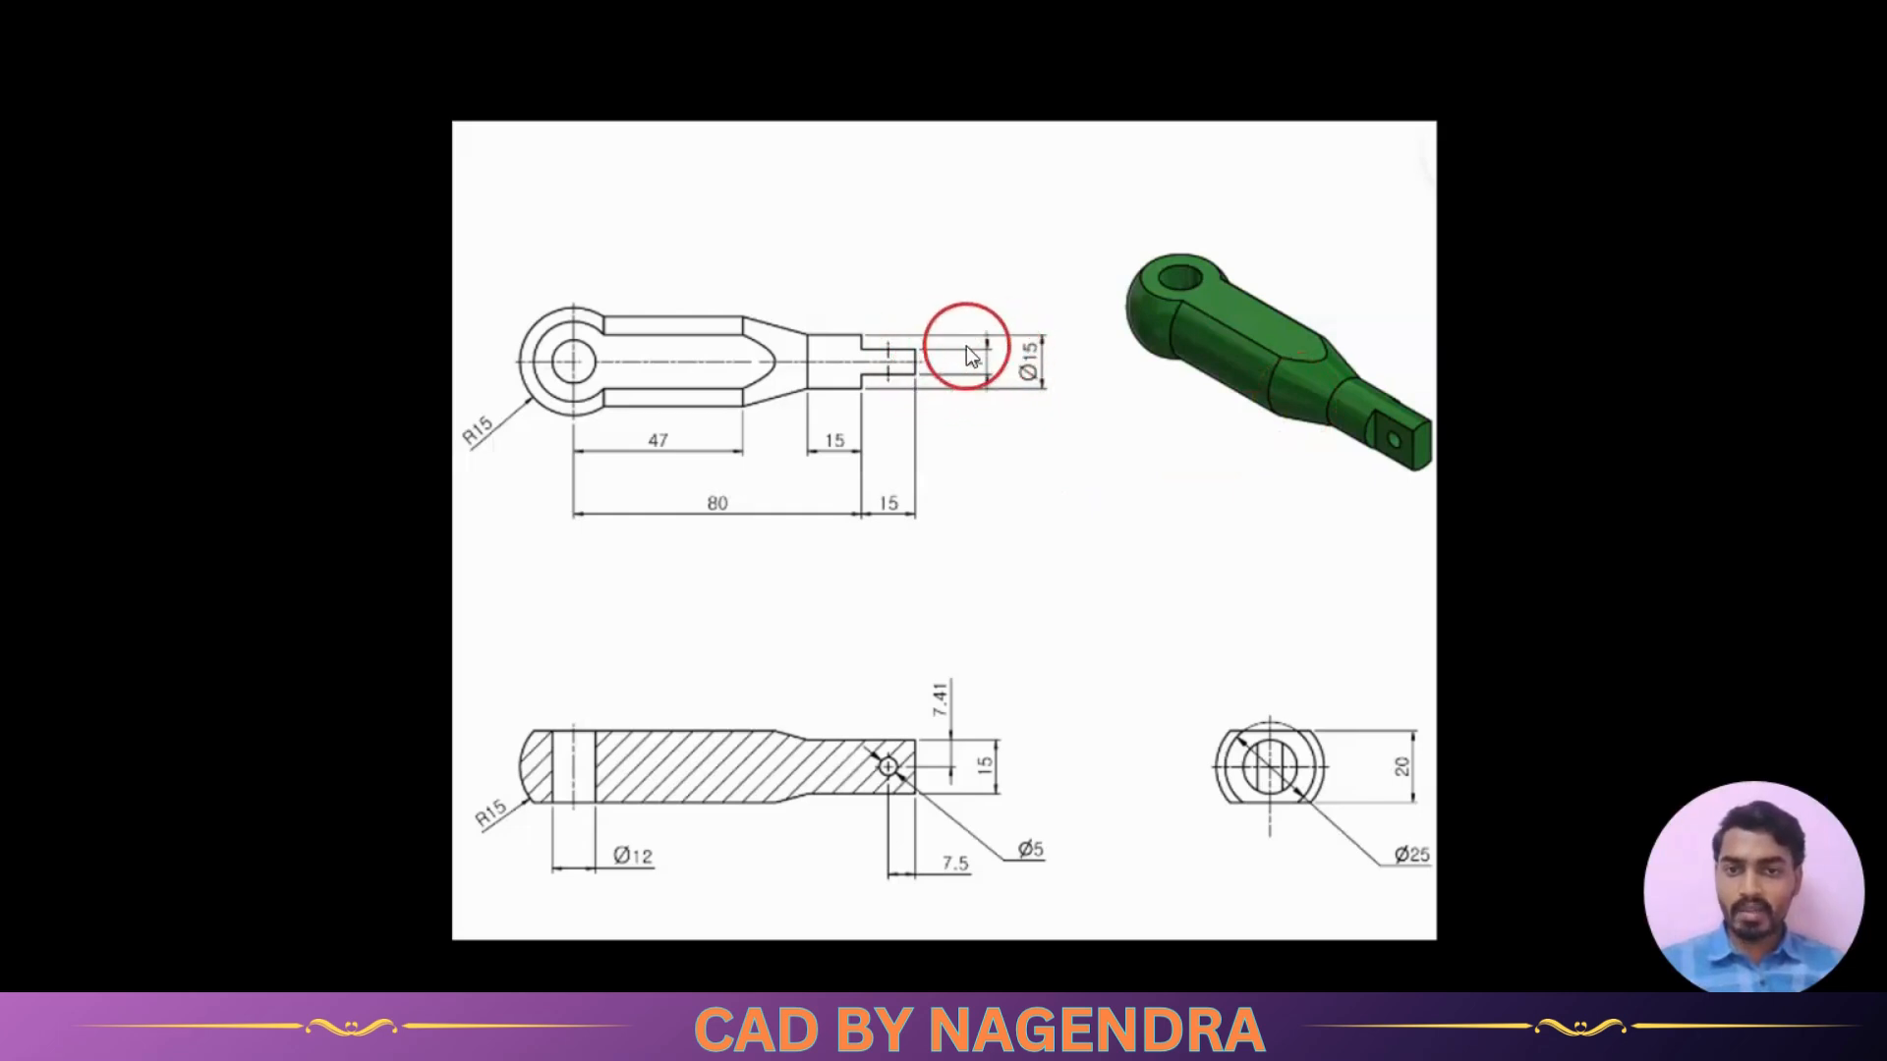
Draw a vertical line across the projected circle, offset to the left of its centre, with both ends on the circle
key(alt+Tab)
click(412, 179)
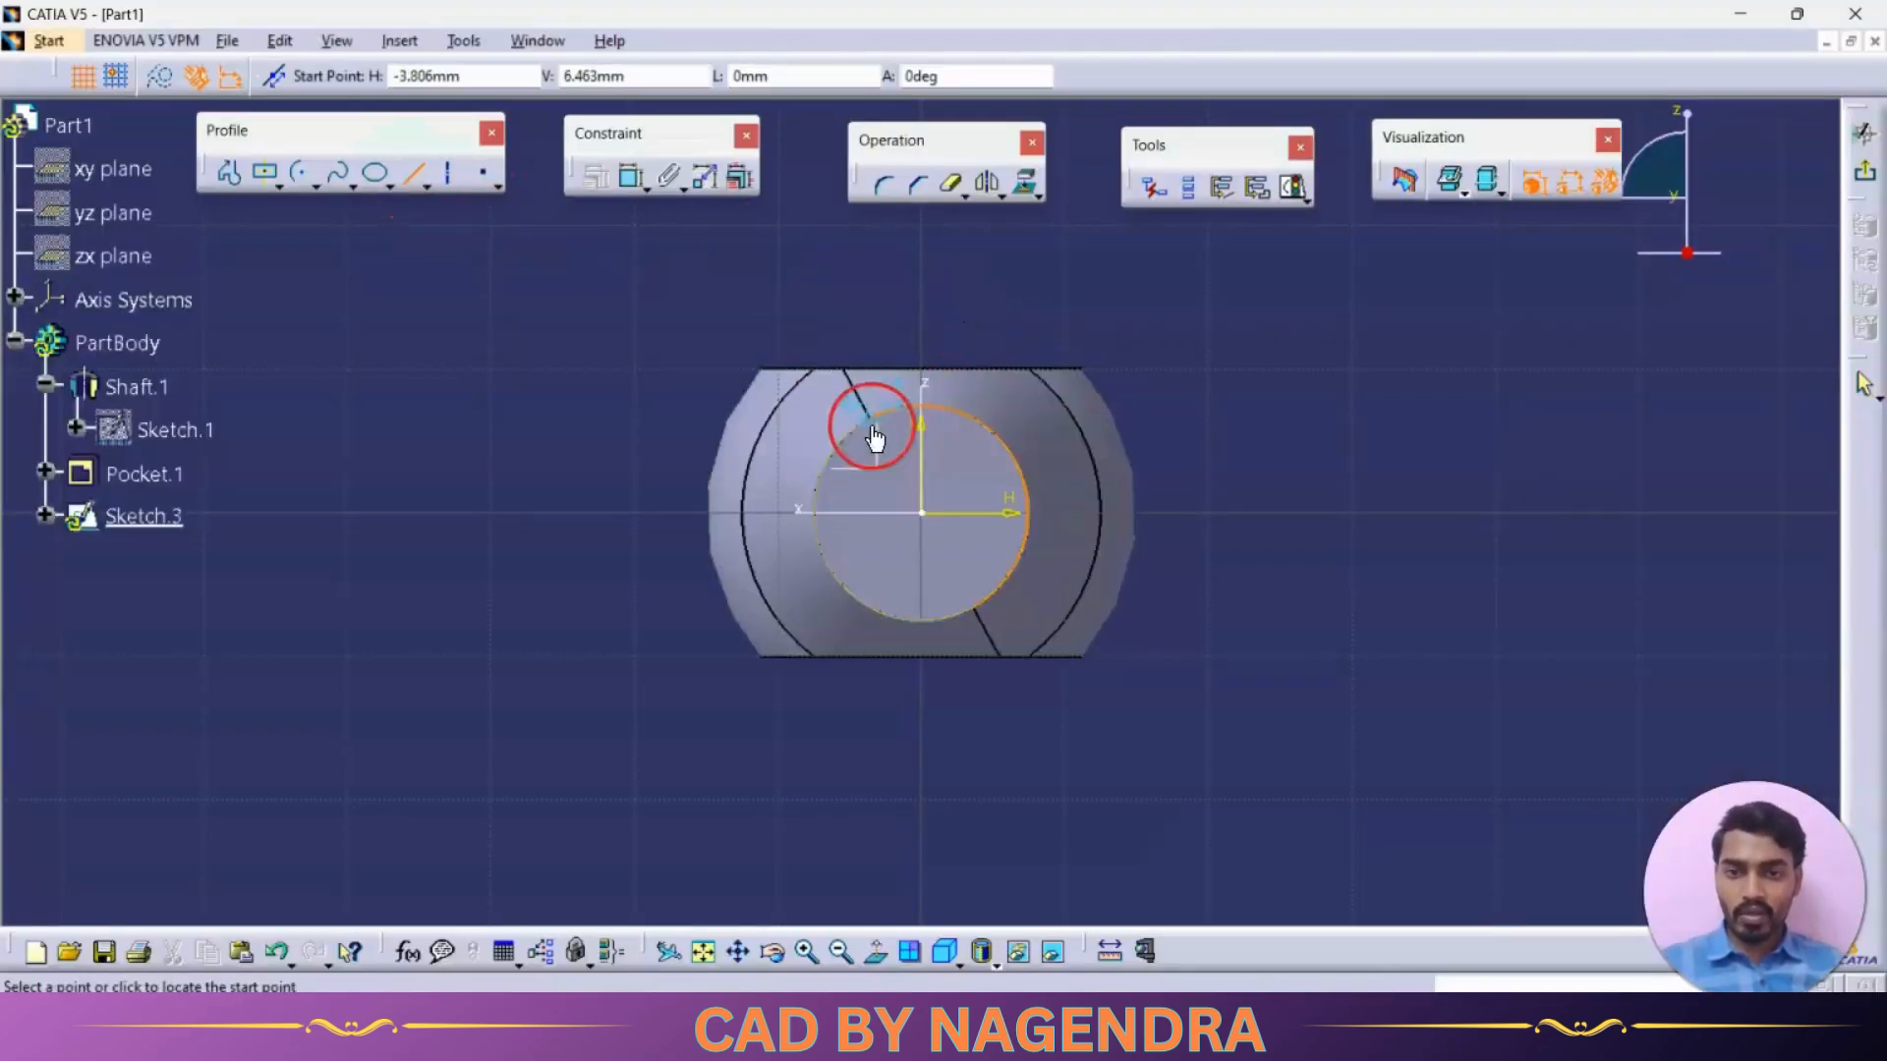
click(889, 413)
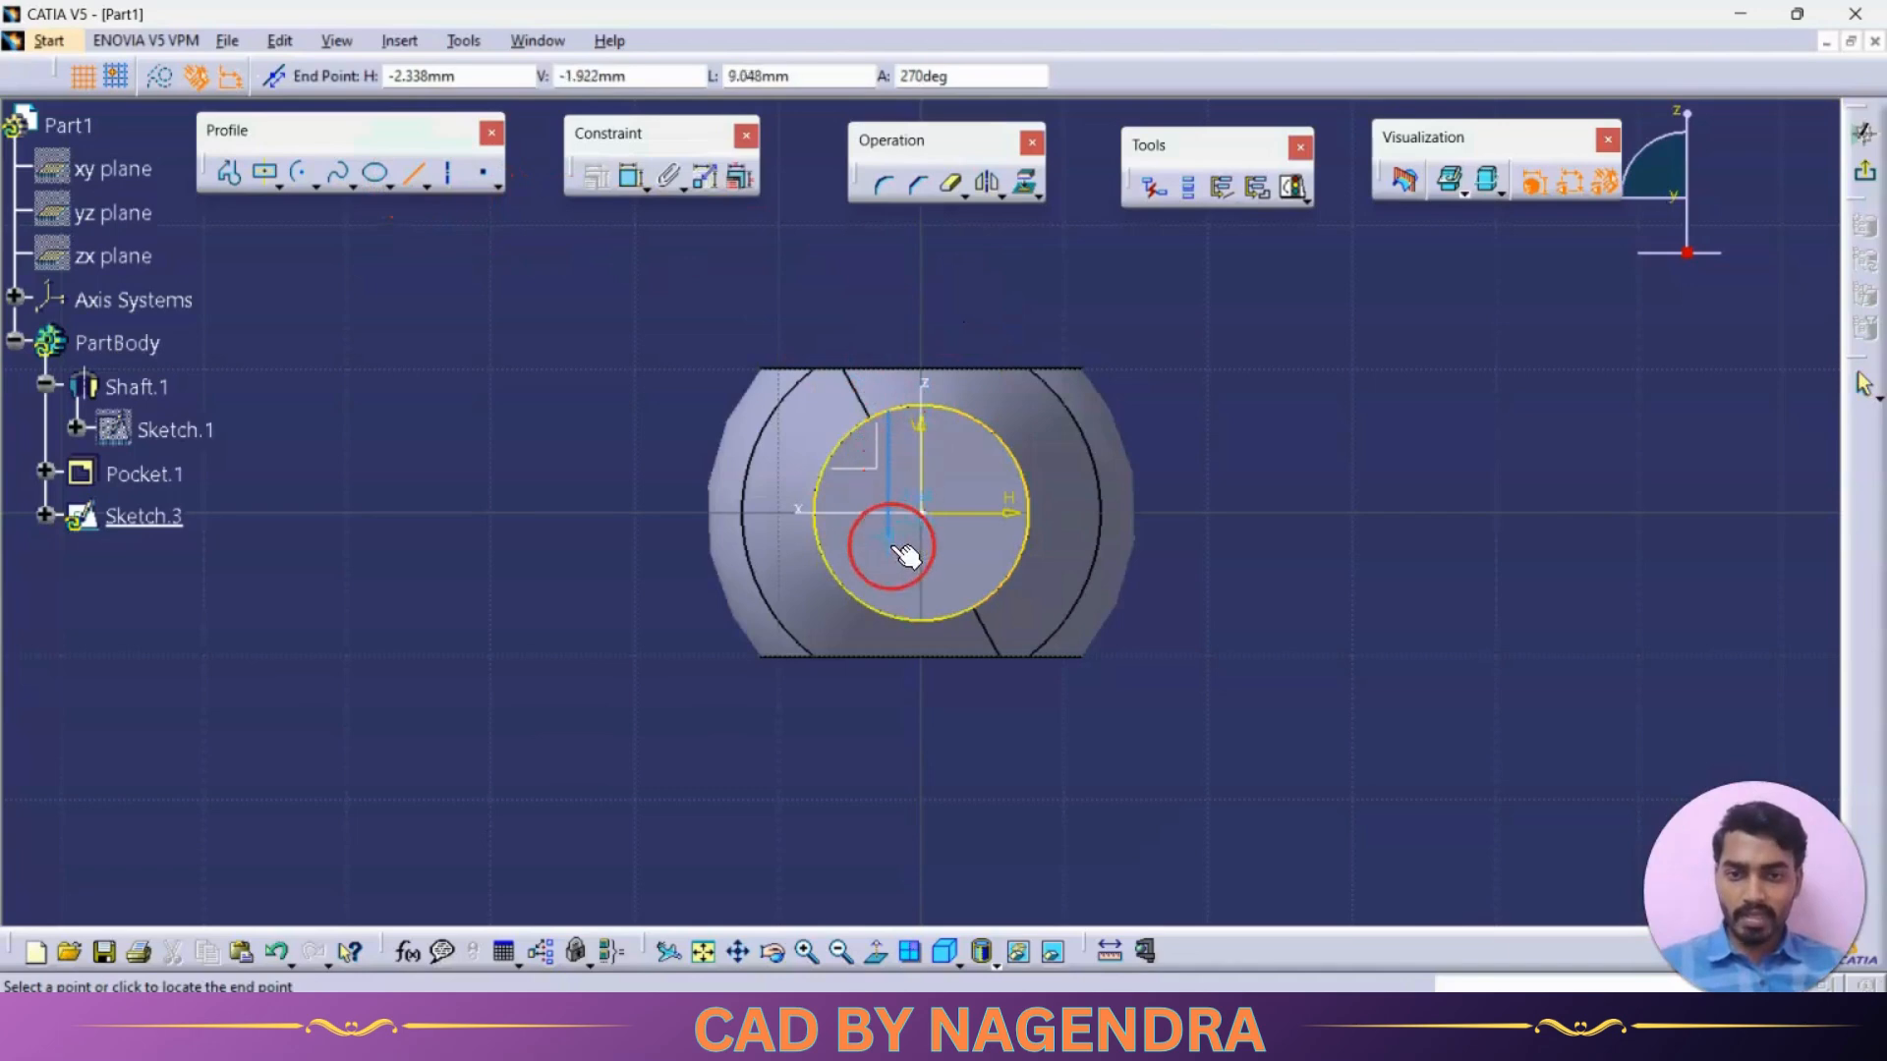
click(890, 621)
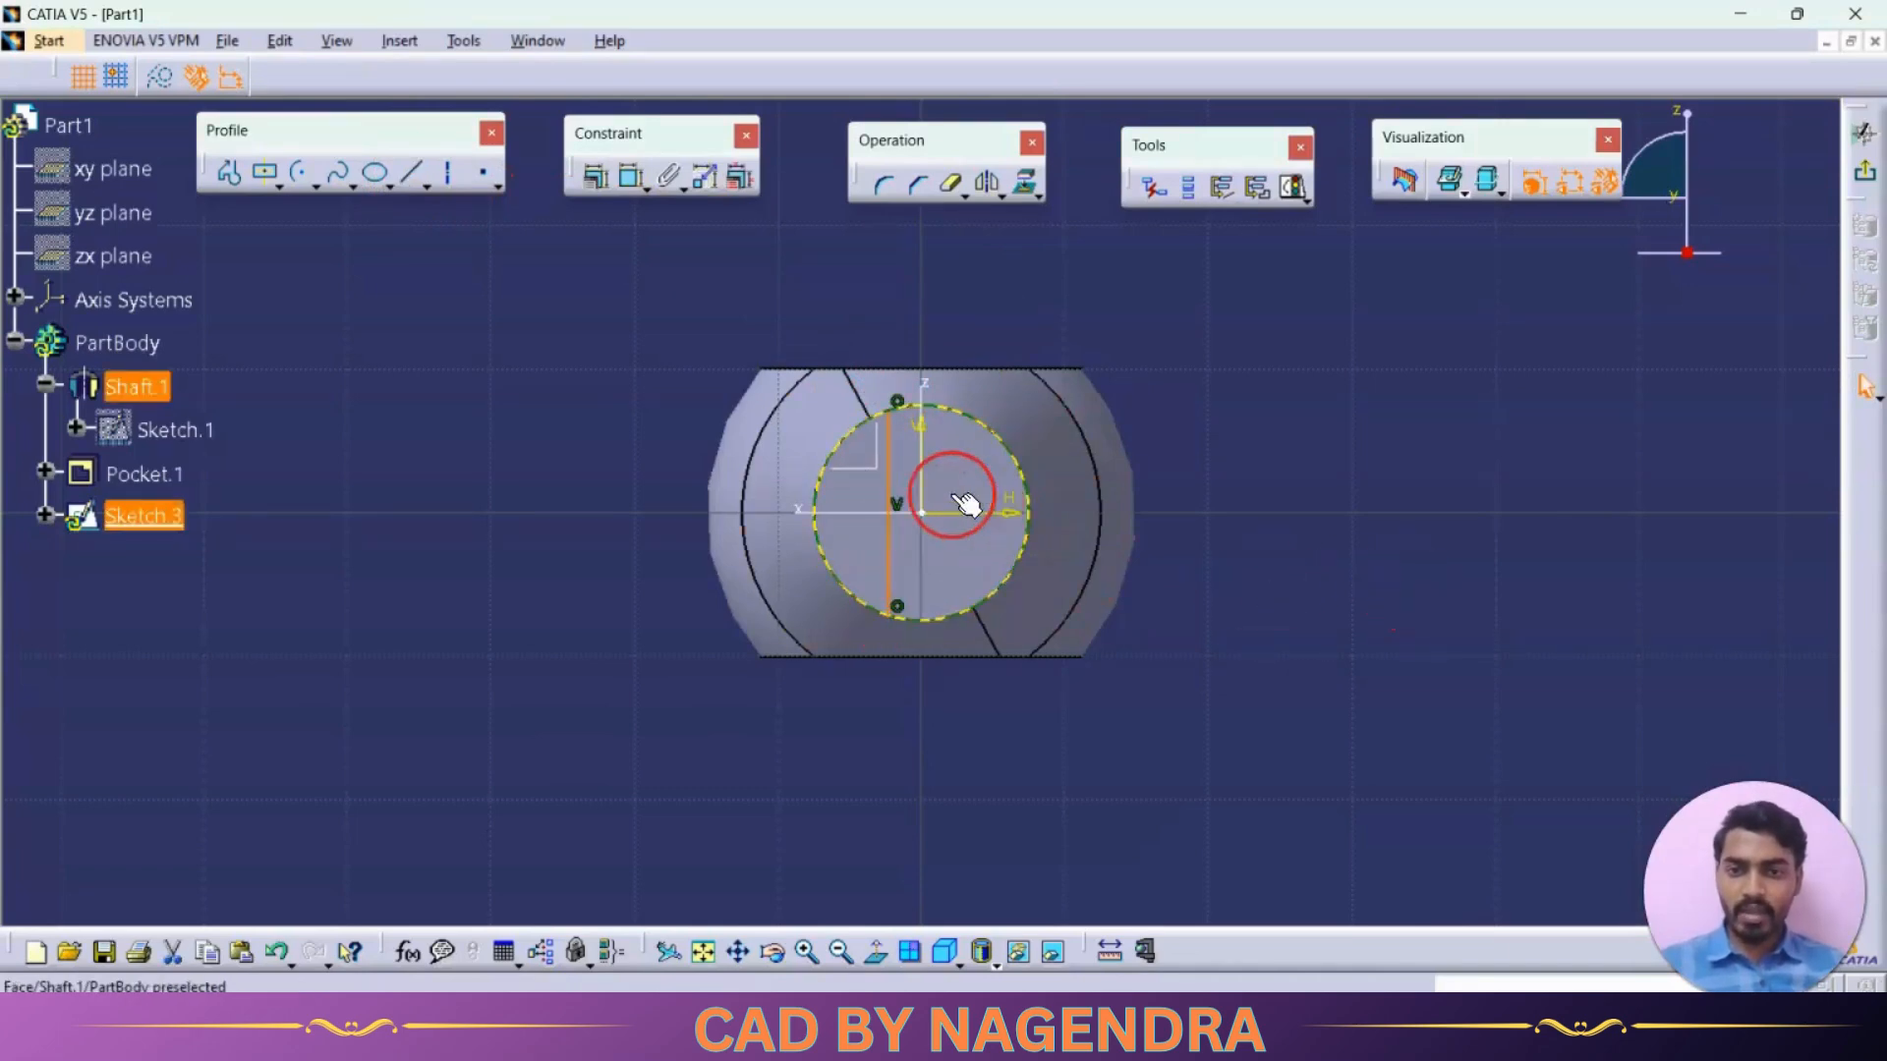
Mirror the vertical line about the sketch's vertical axis
click(889, 452)
click(989, 187)
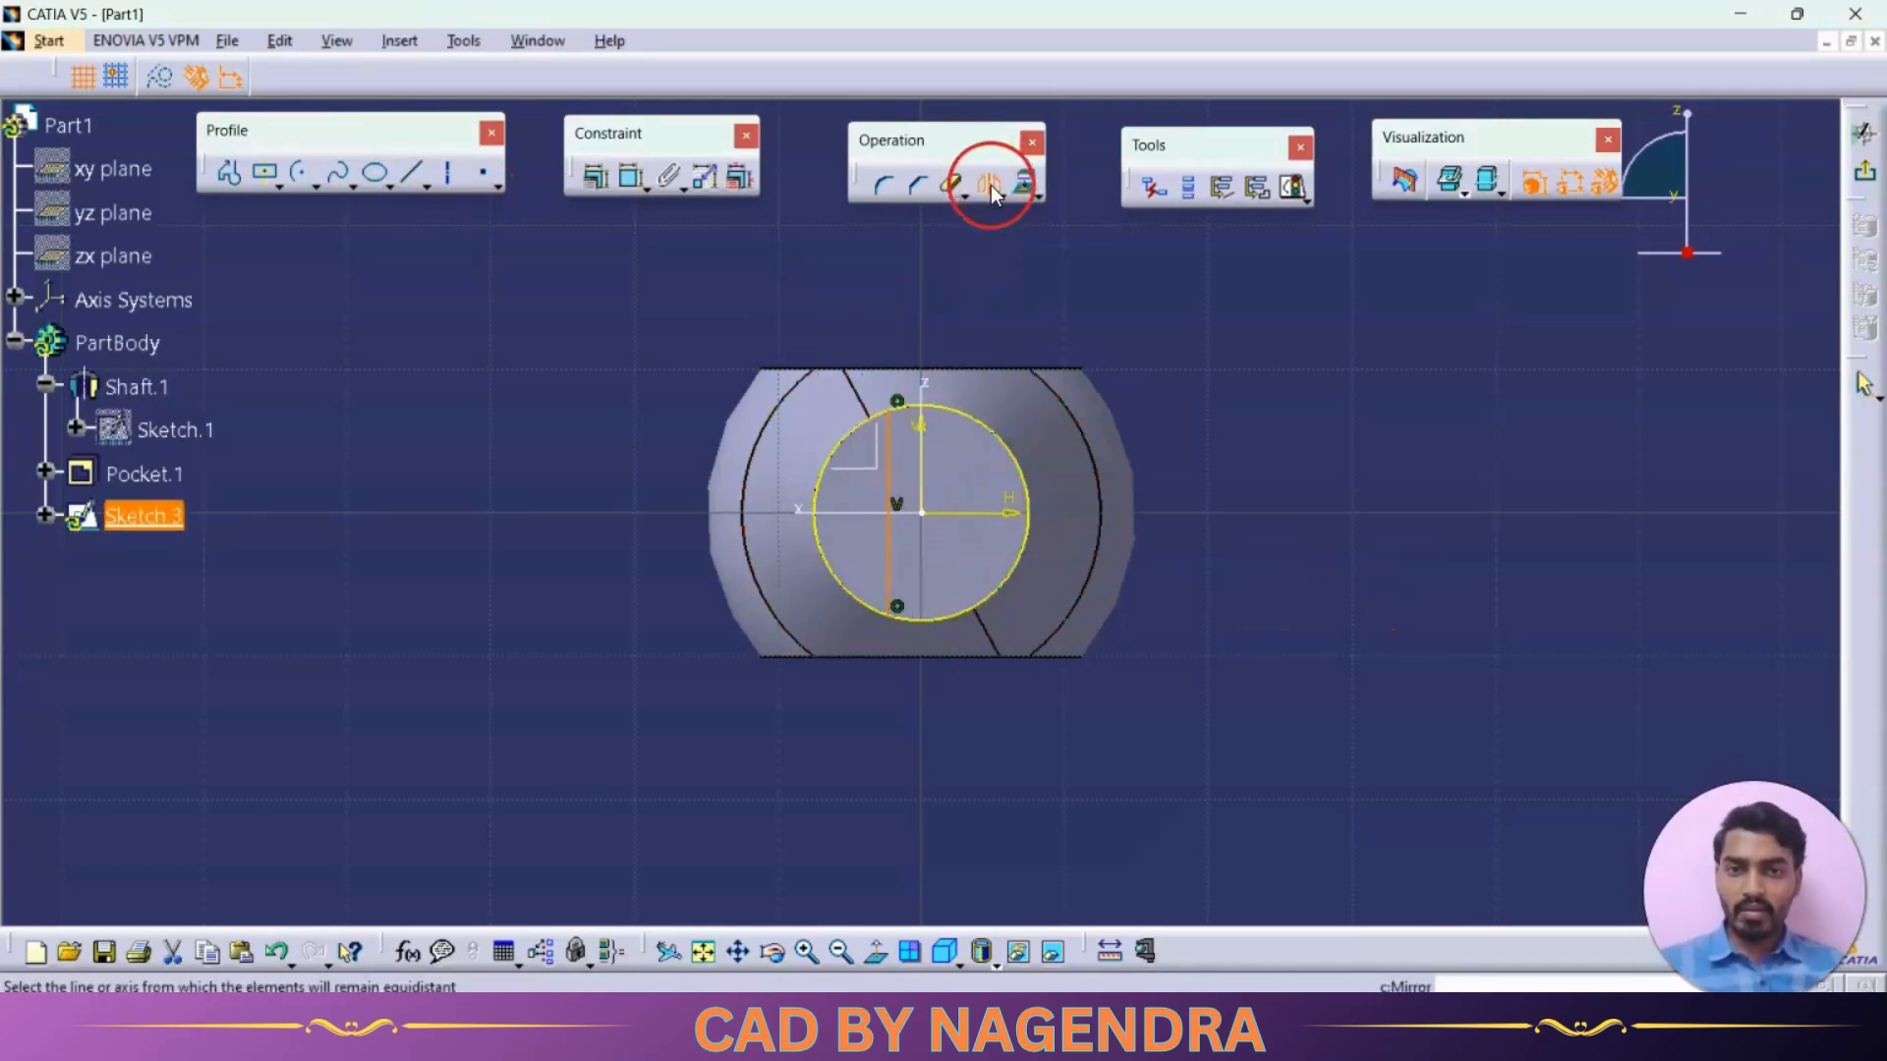
click(924, 457)
click(1276, 400)
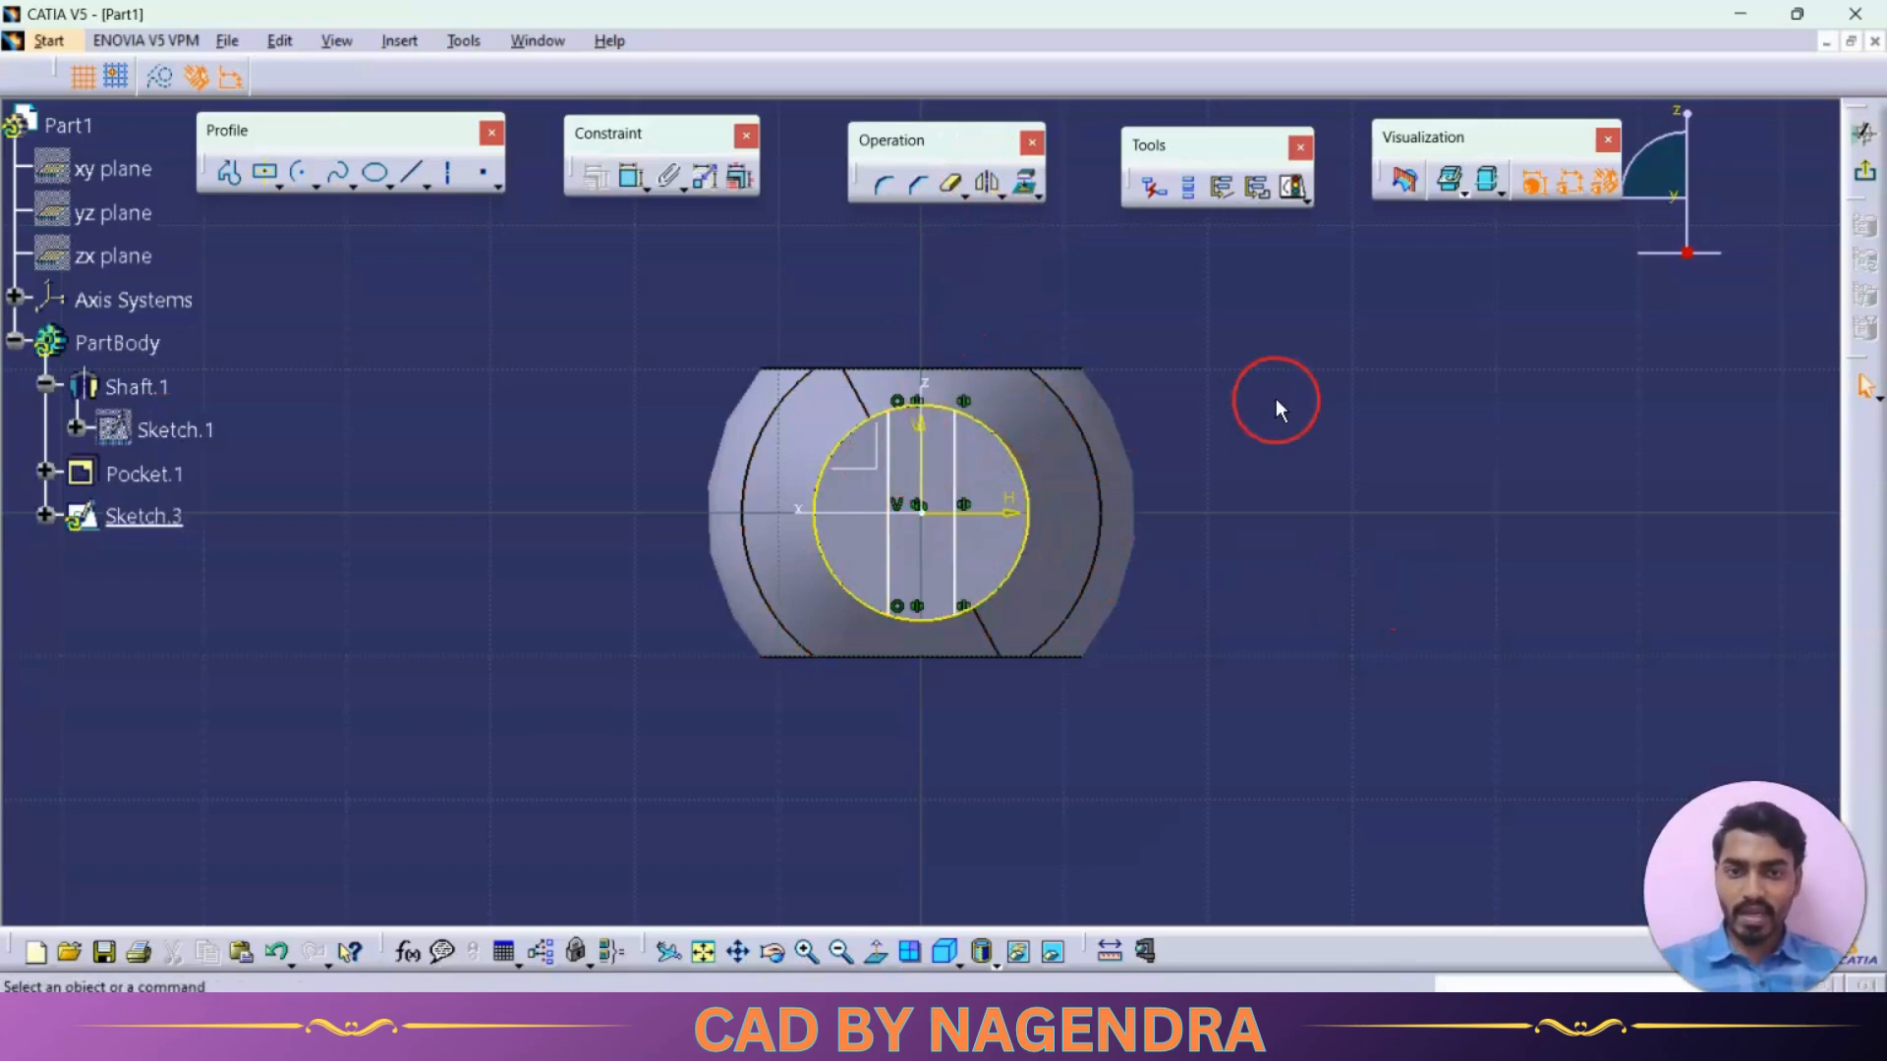
Constrain the distance between the two vertical lines to 7 mm
click(630, 179)
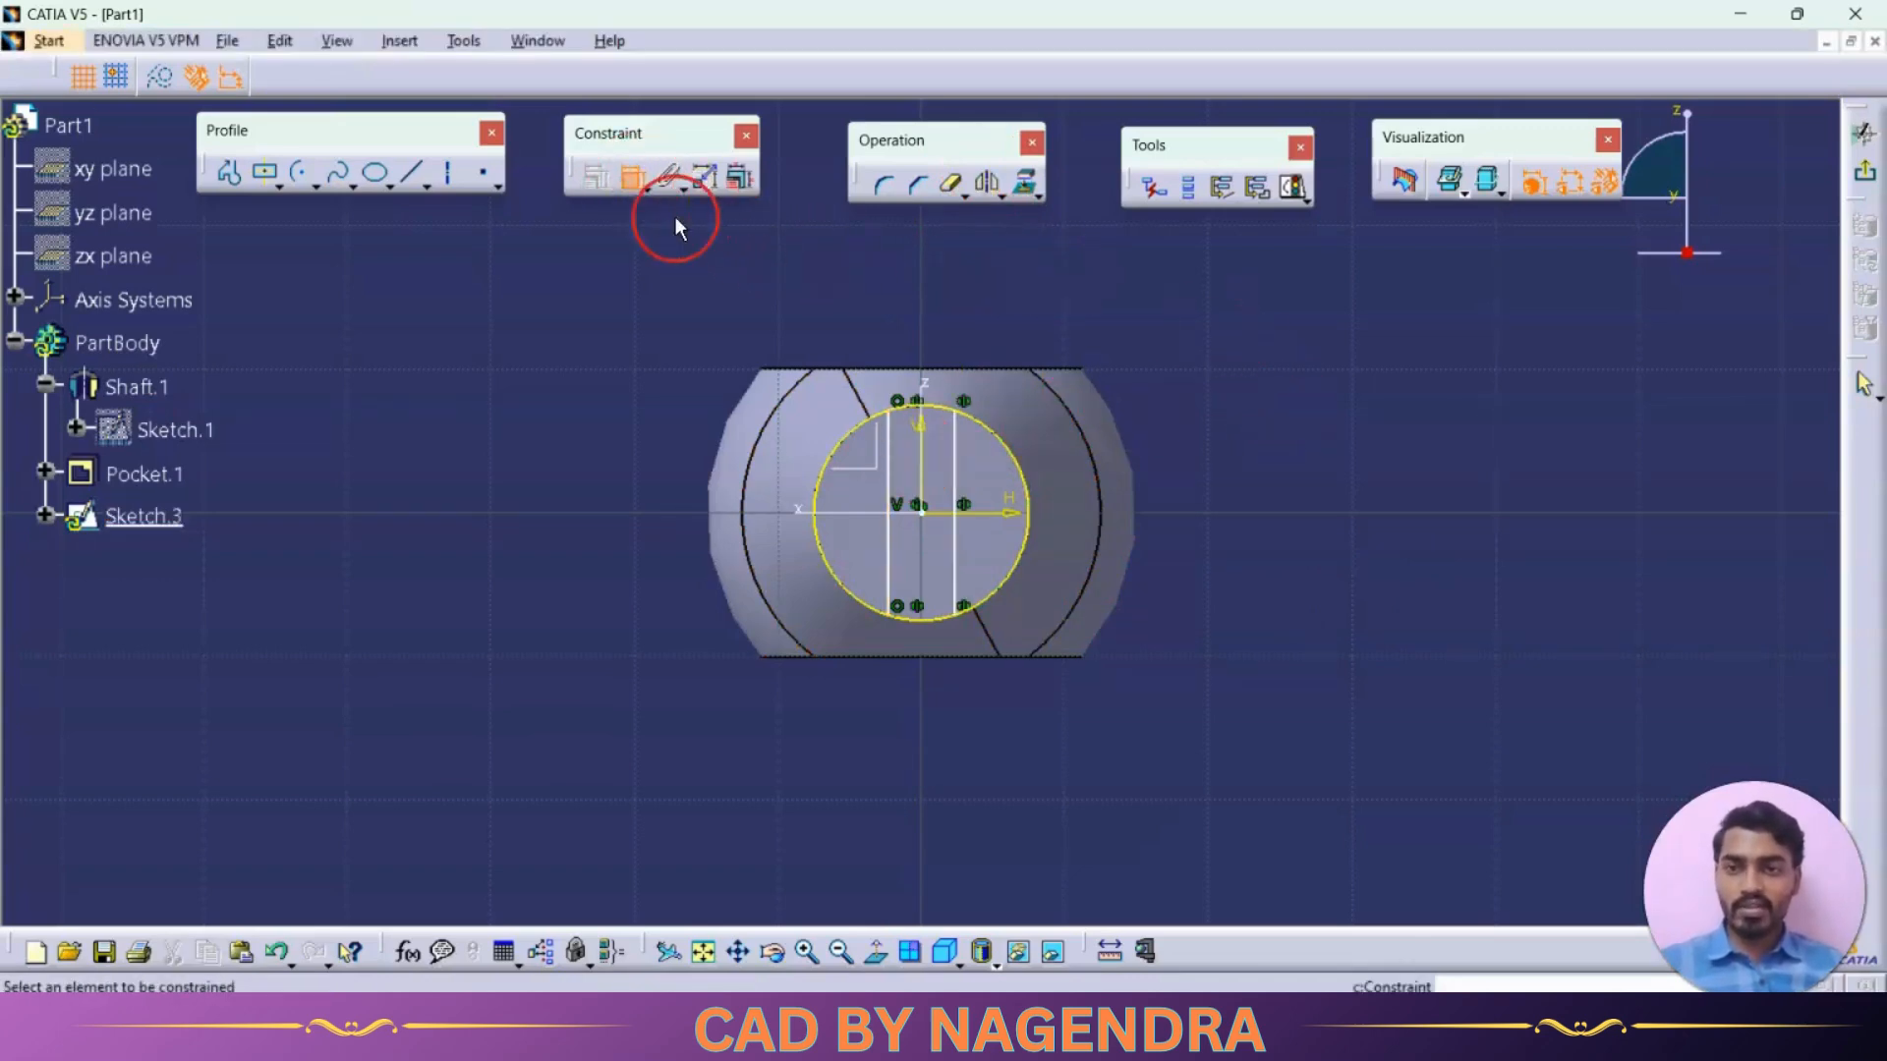
click(890, 483)
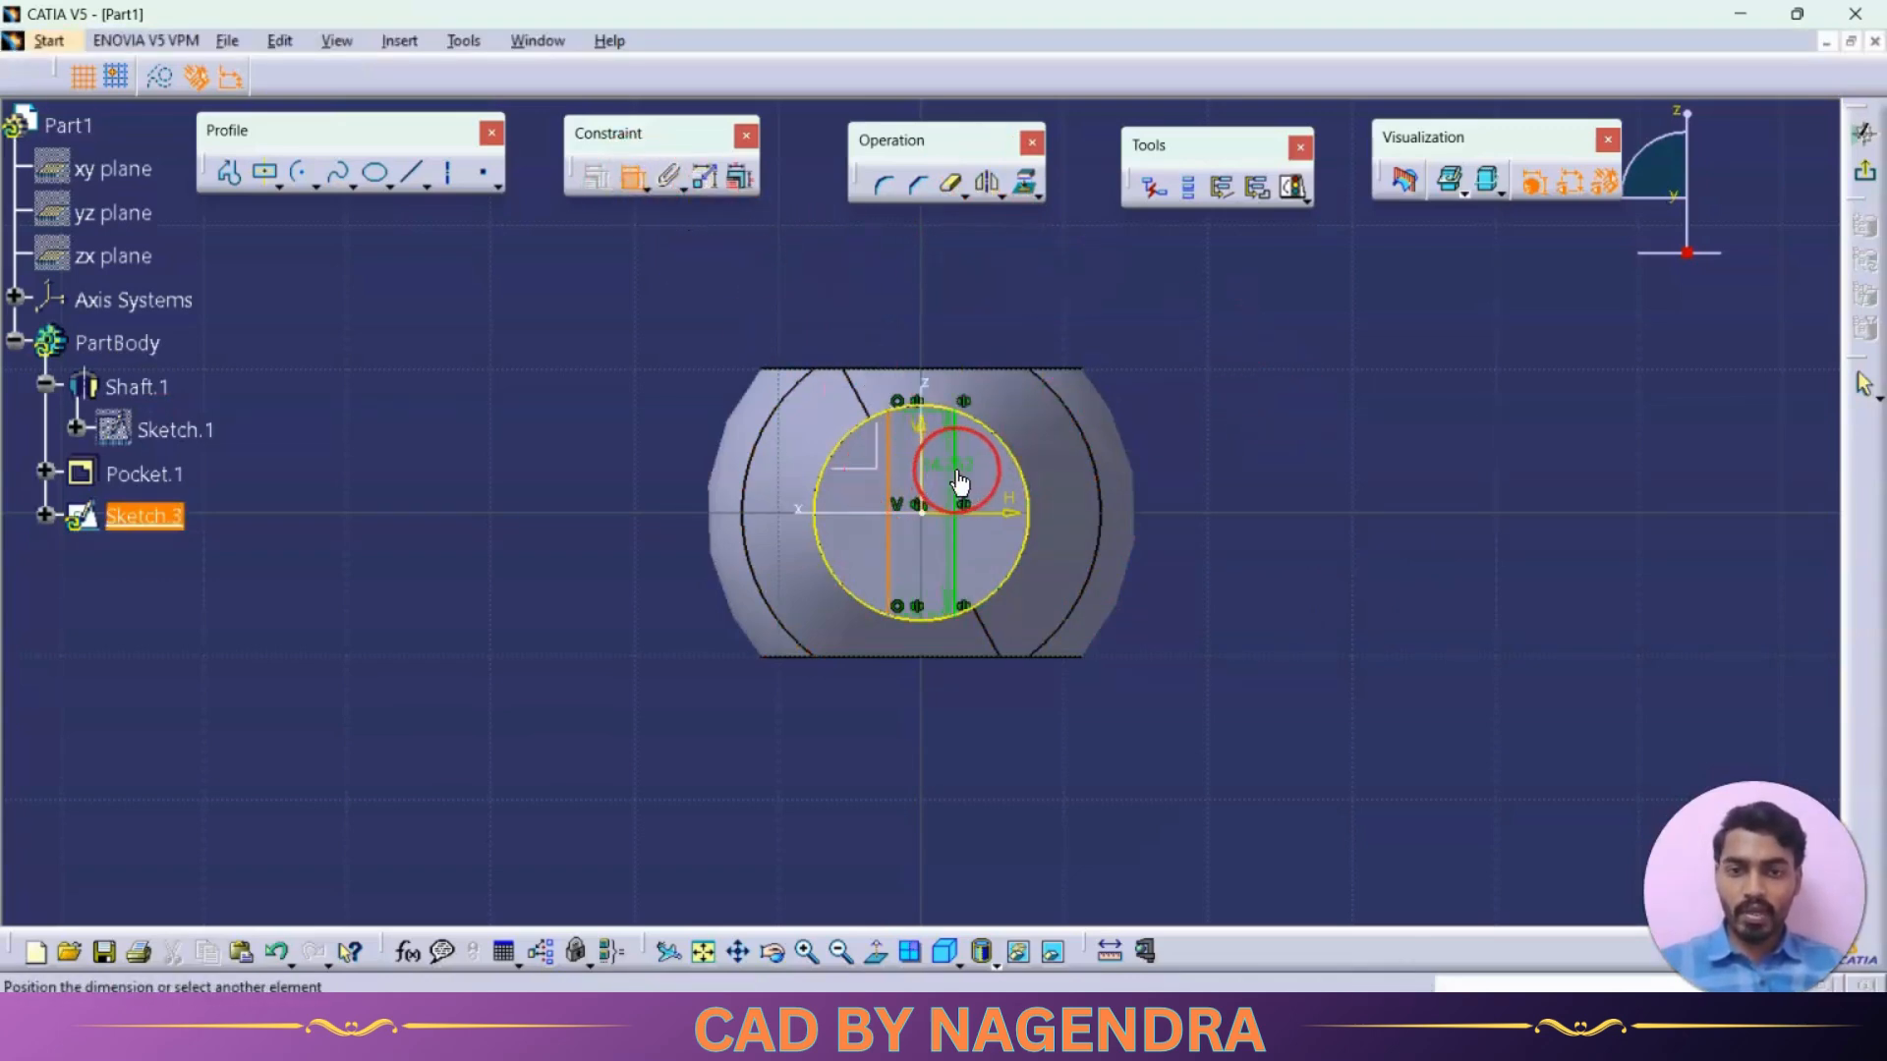
click(955, 483)
double_click(989, 739)
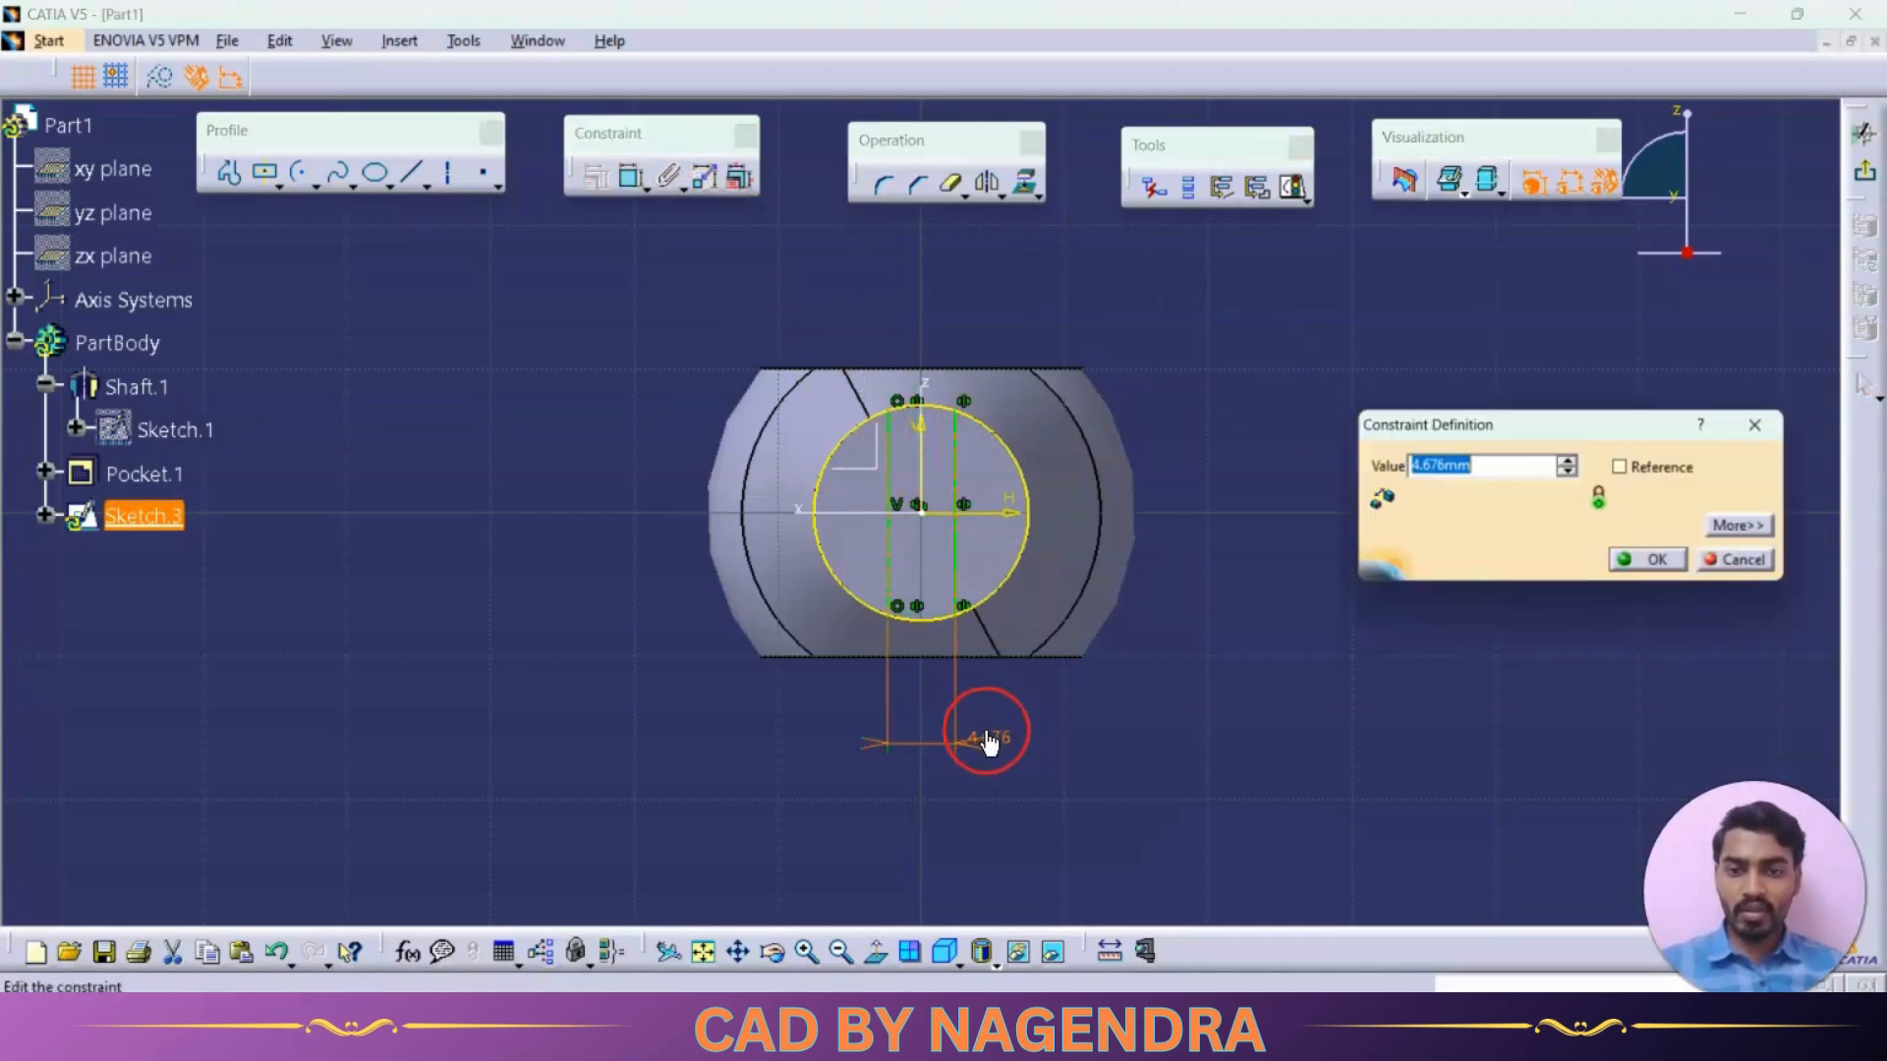
text(7)
key(Return)
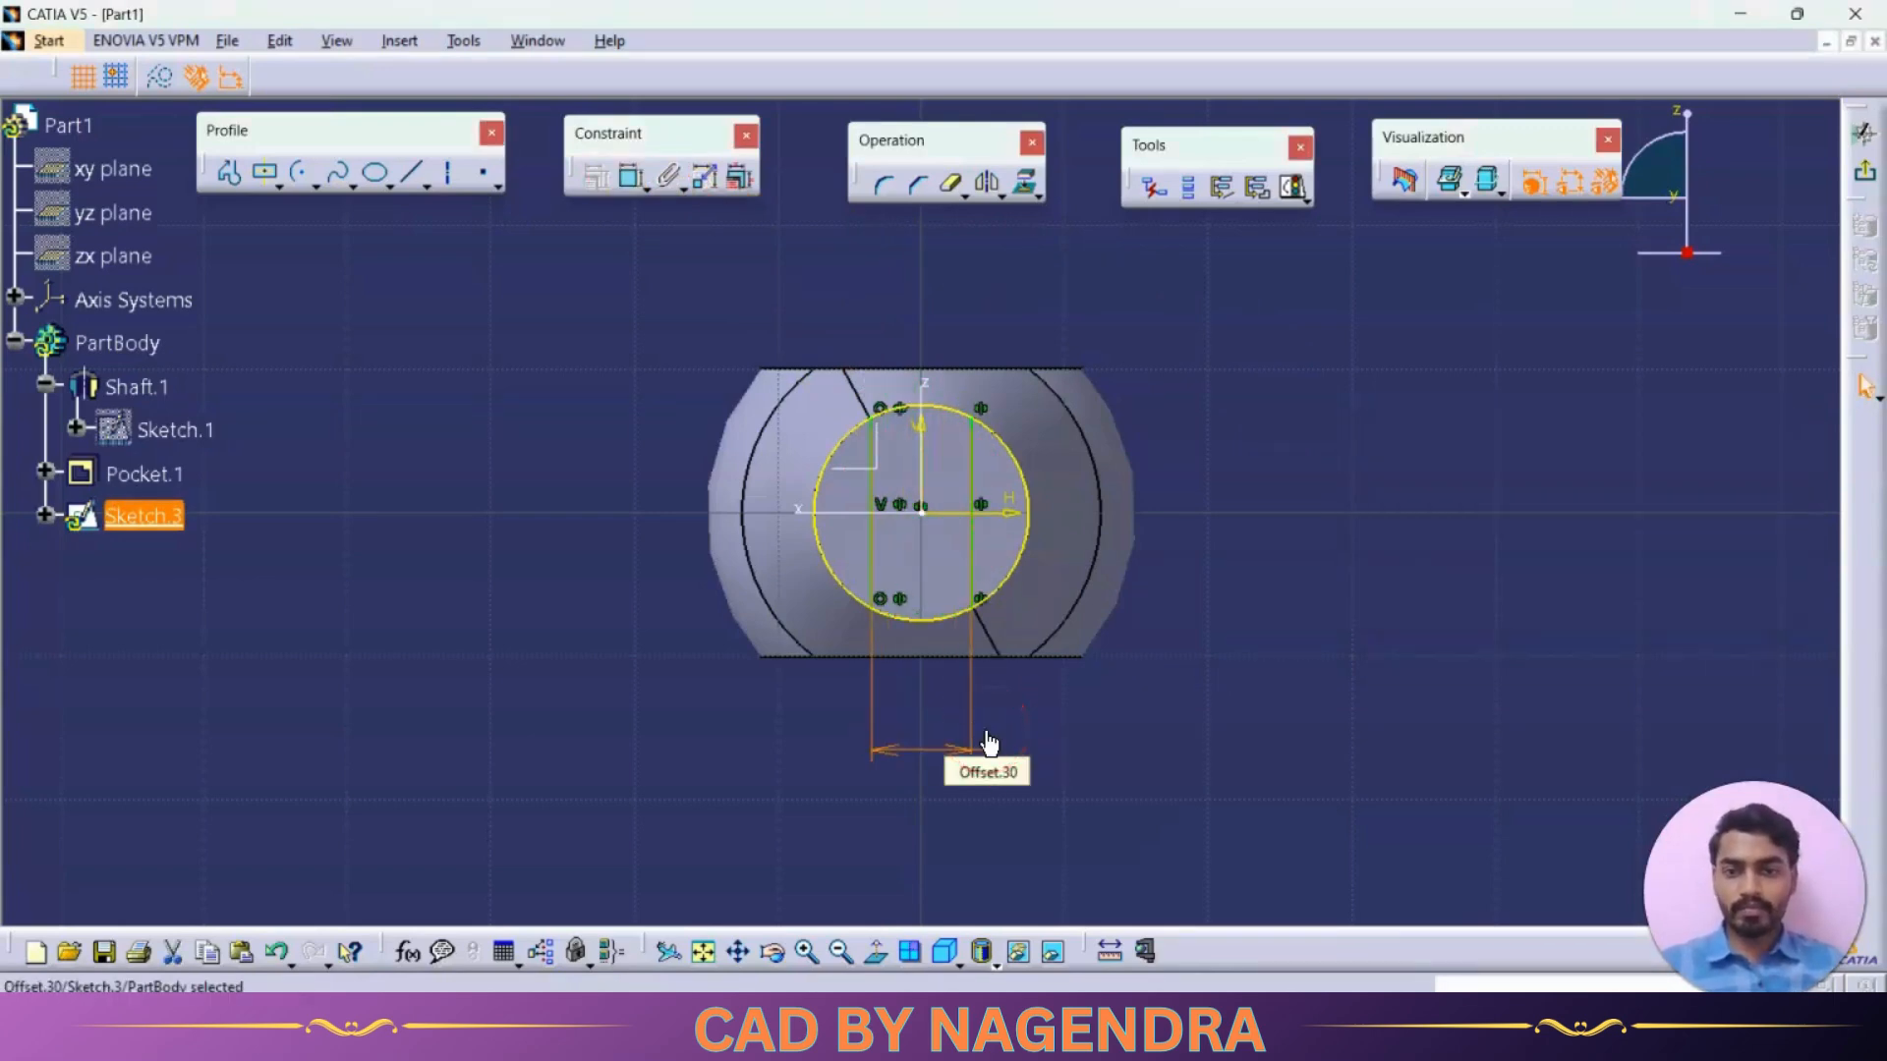
click(1434, 627)
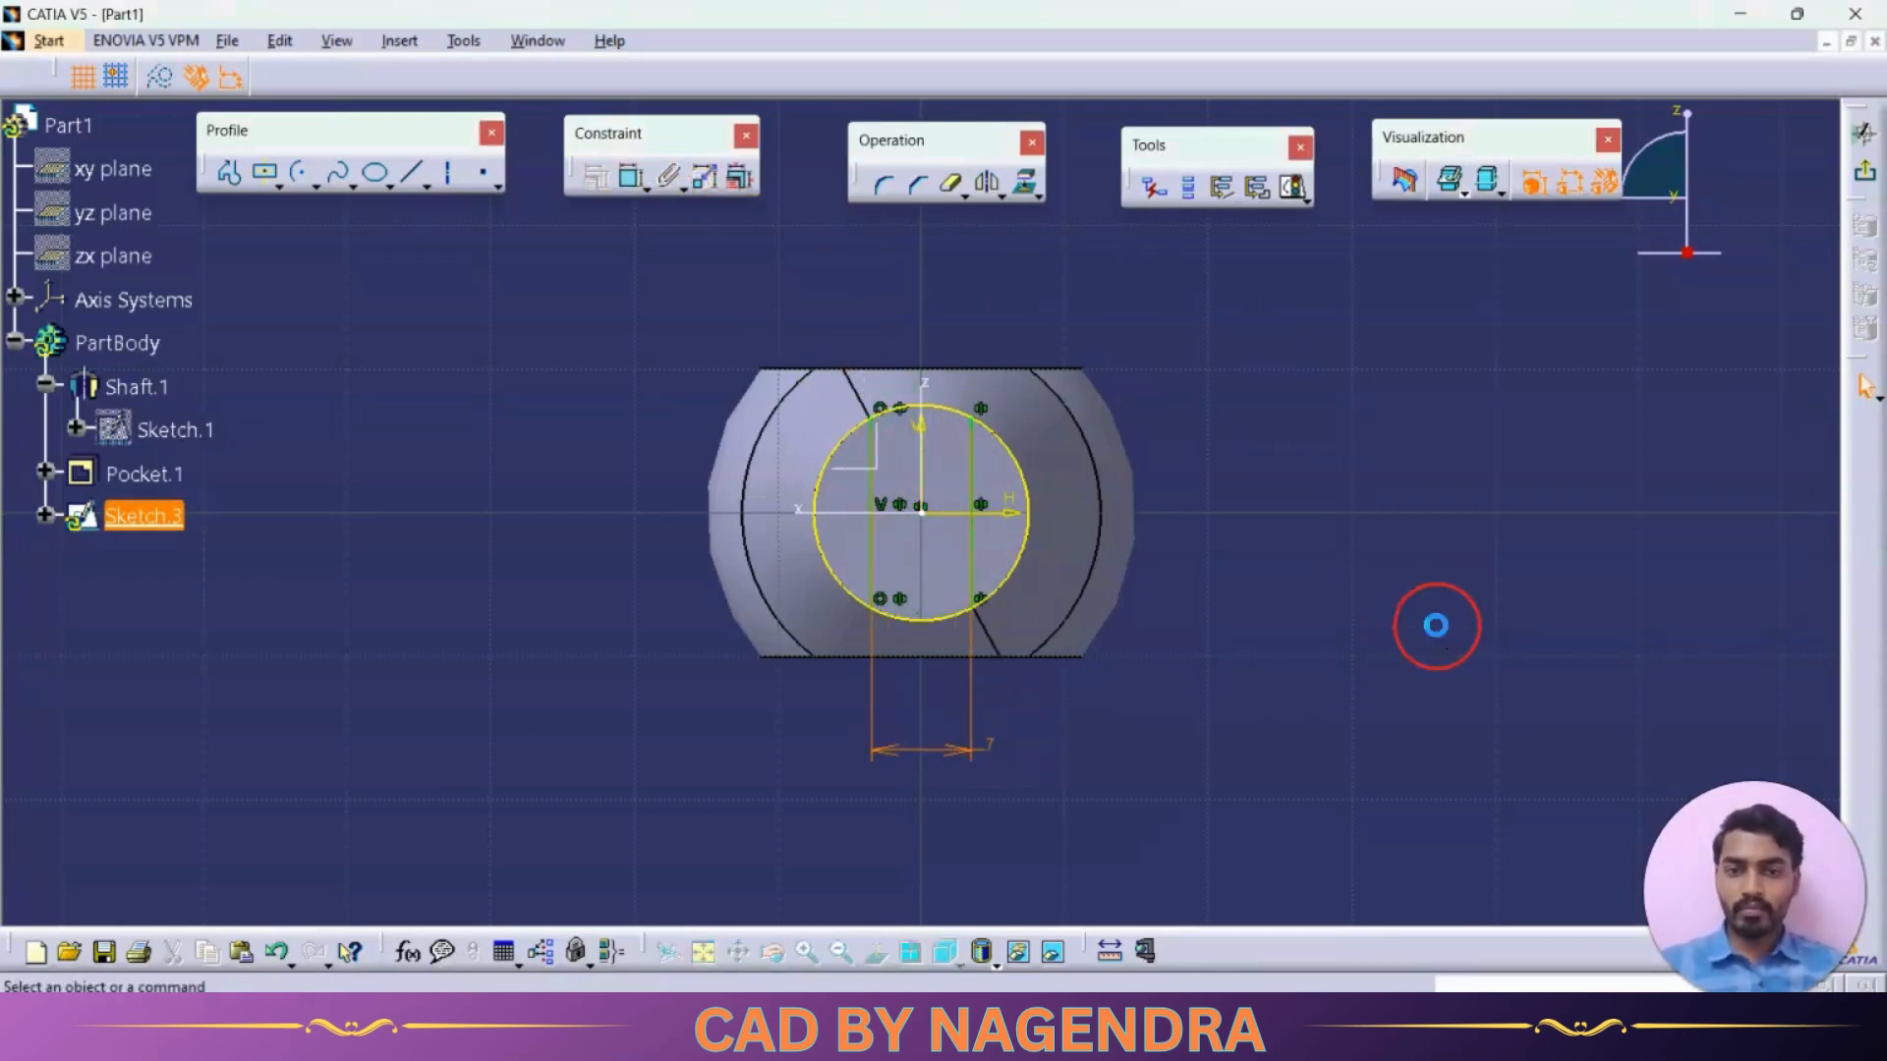
Trim the circle's upper and lower arcs between the two lines with Quick Trim and exit the sketch
click(948, 185)
click(938, 406)
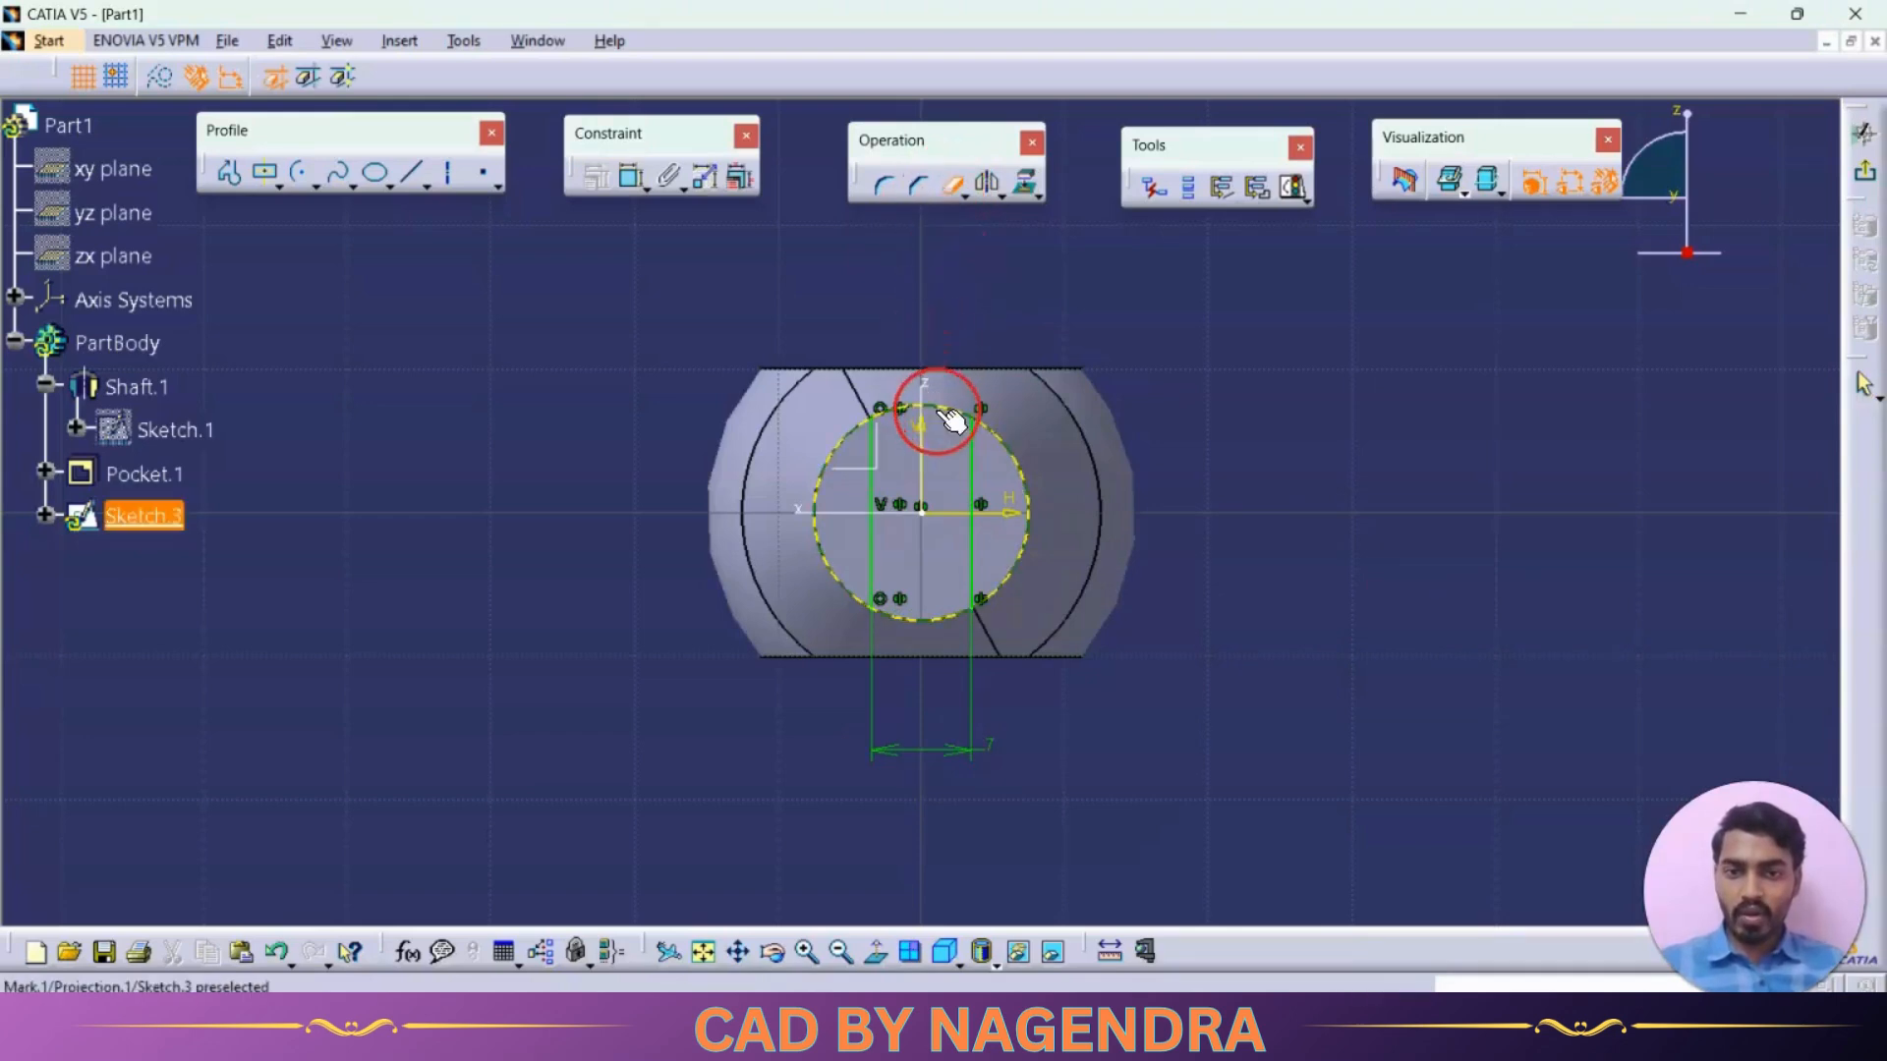
click(934, 629)
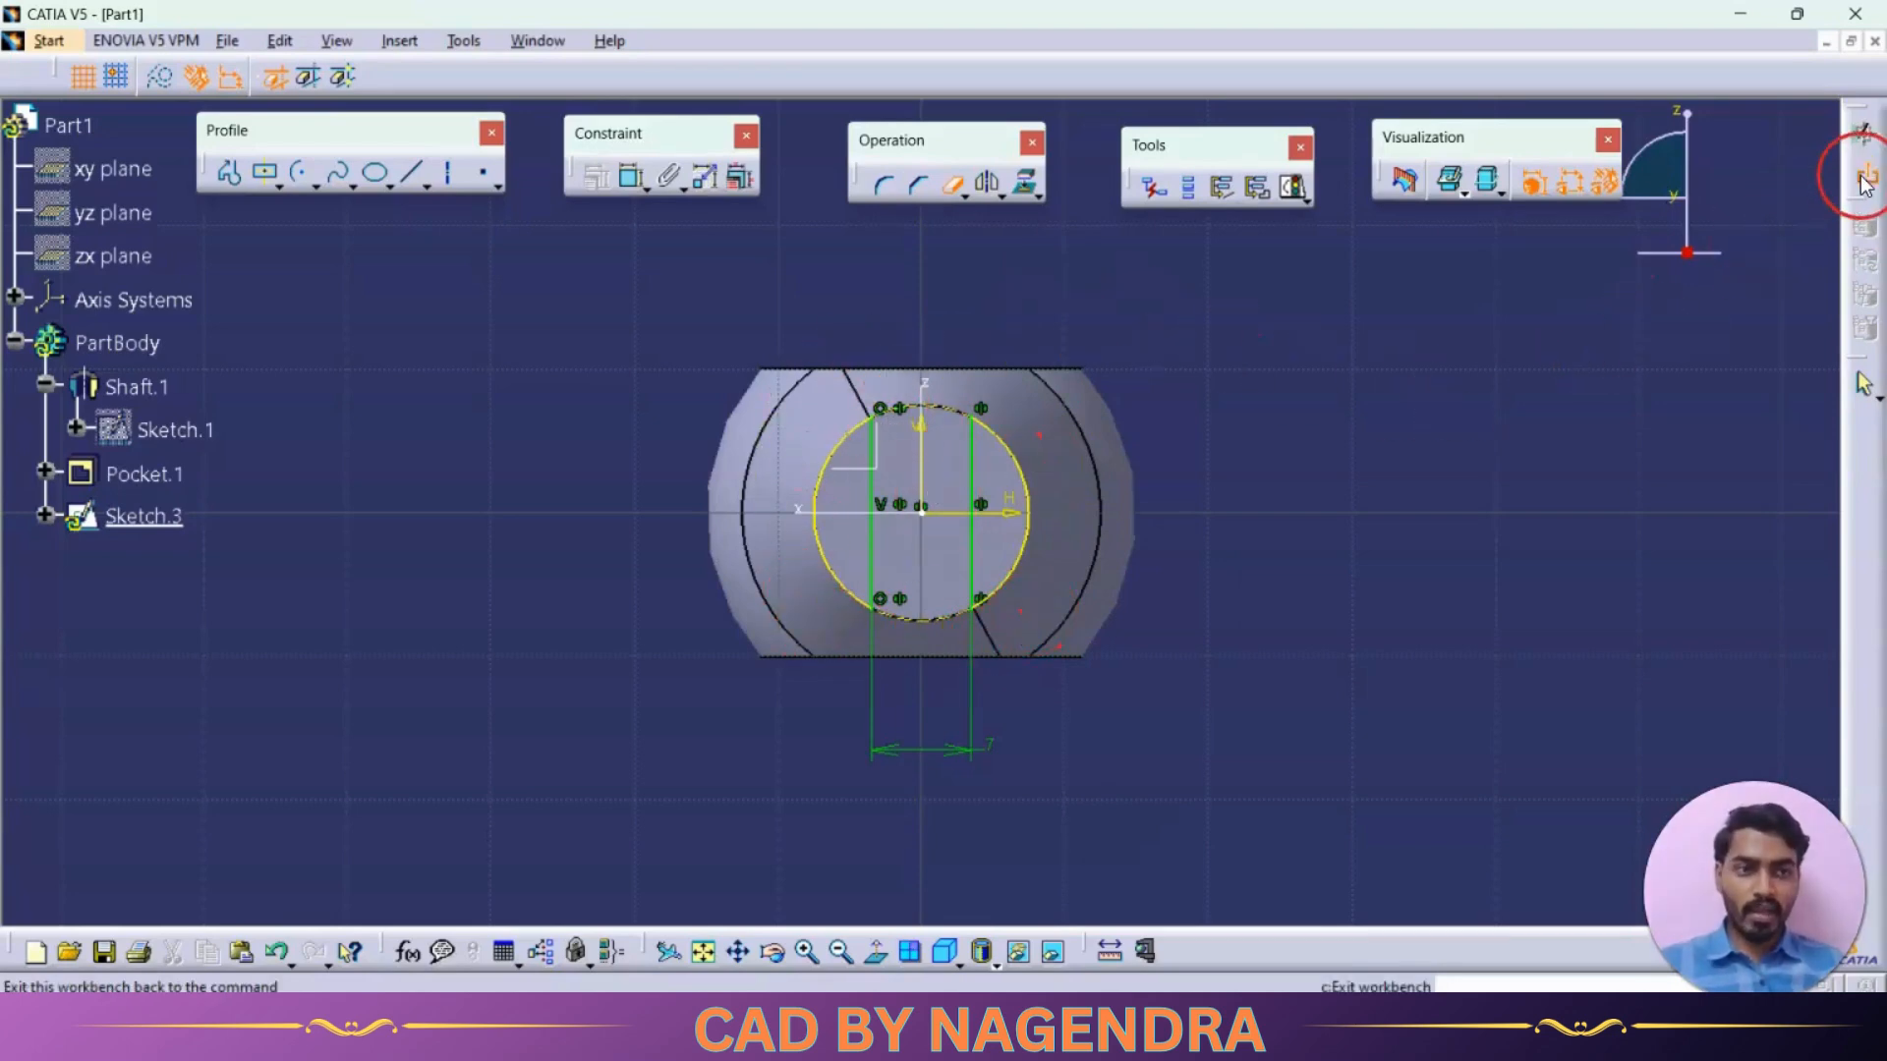
click(1863, 134)
Cut a pocket from the end-face sketch with the limit type Dimension and a depth of 15 mm
middle_drag(1201, 521, 1364, 802)
click(328, 140)
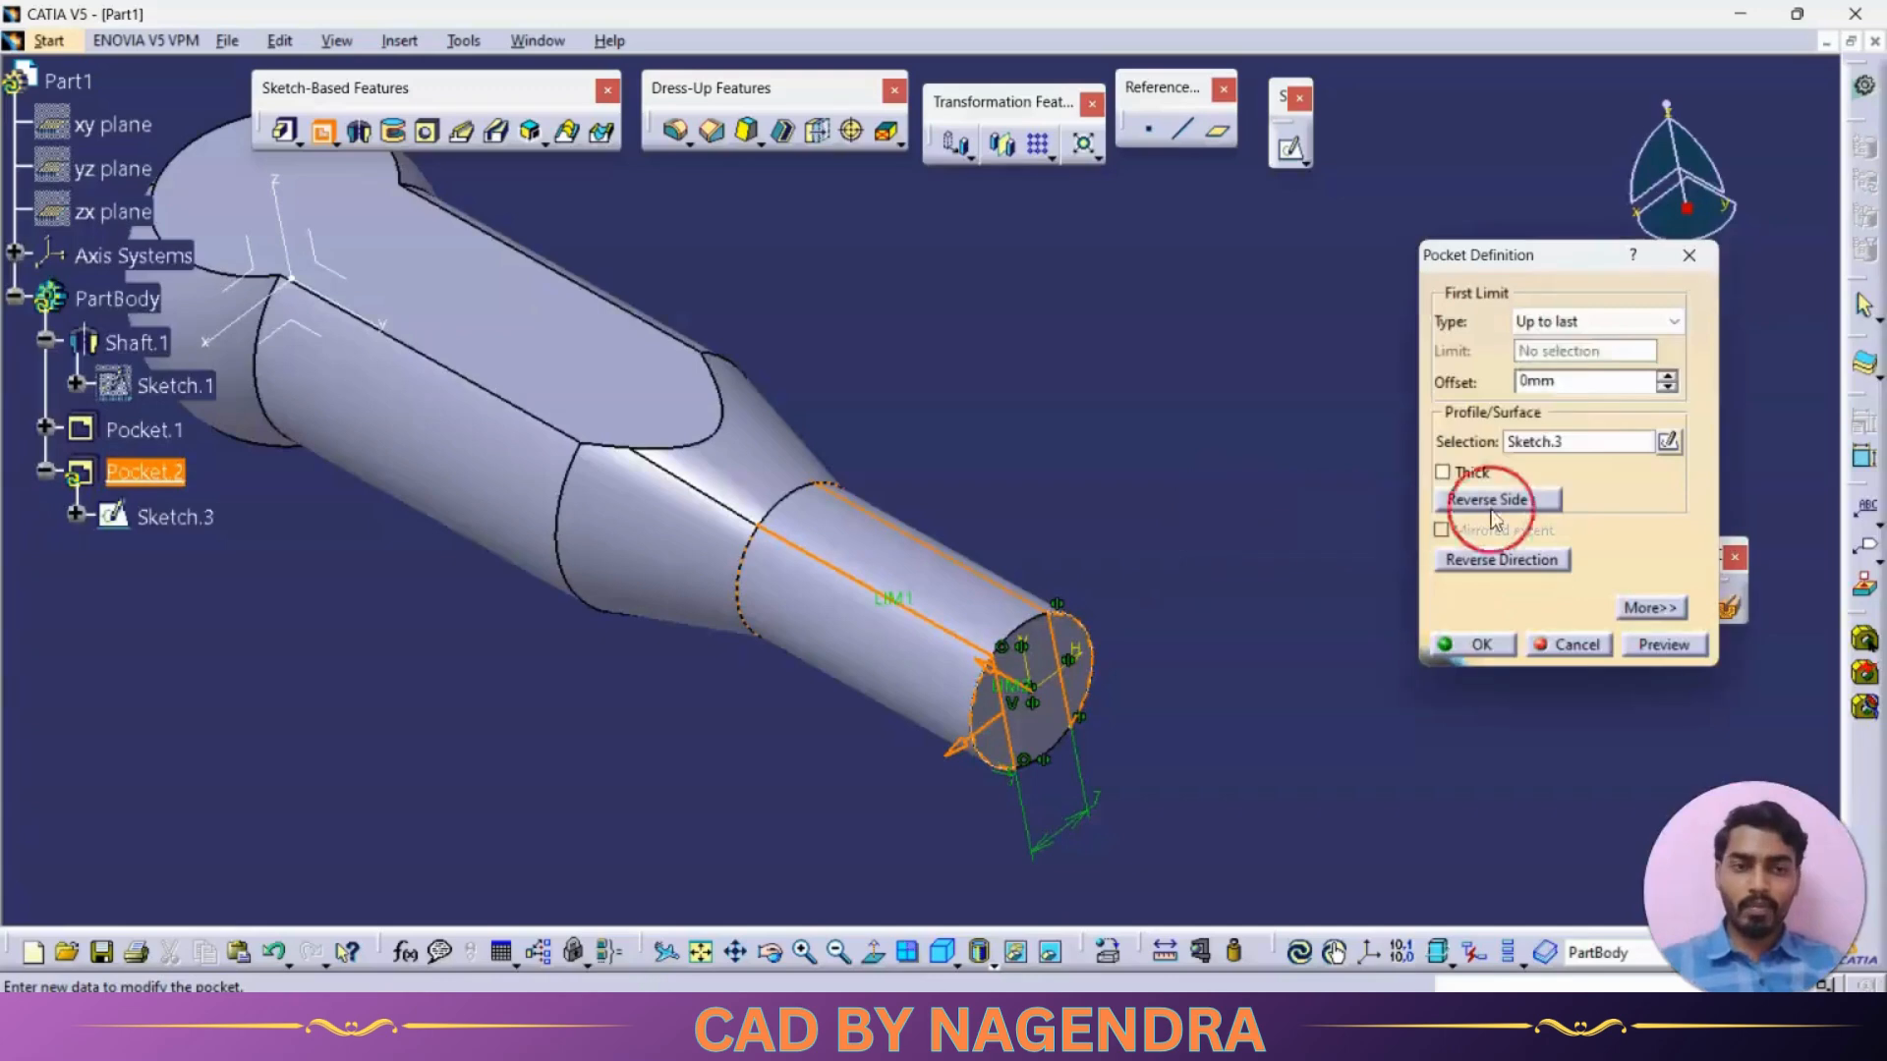
click(1572, 322)
click(1587, 345)
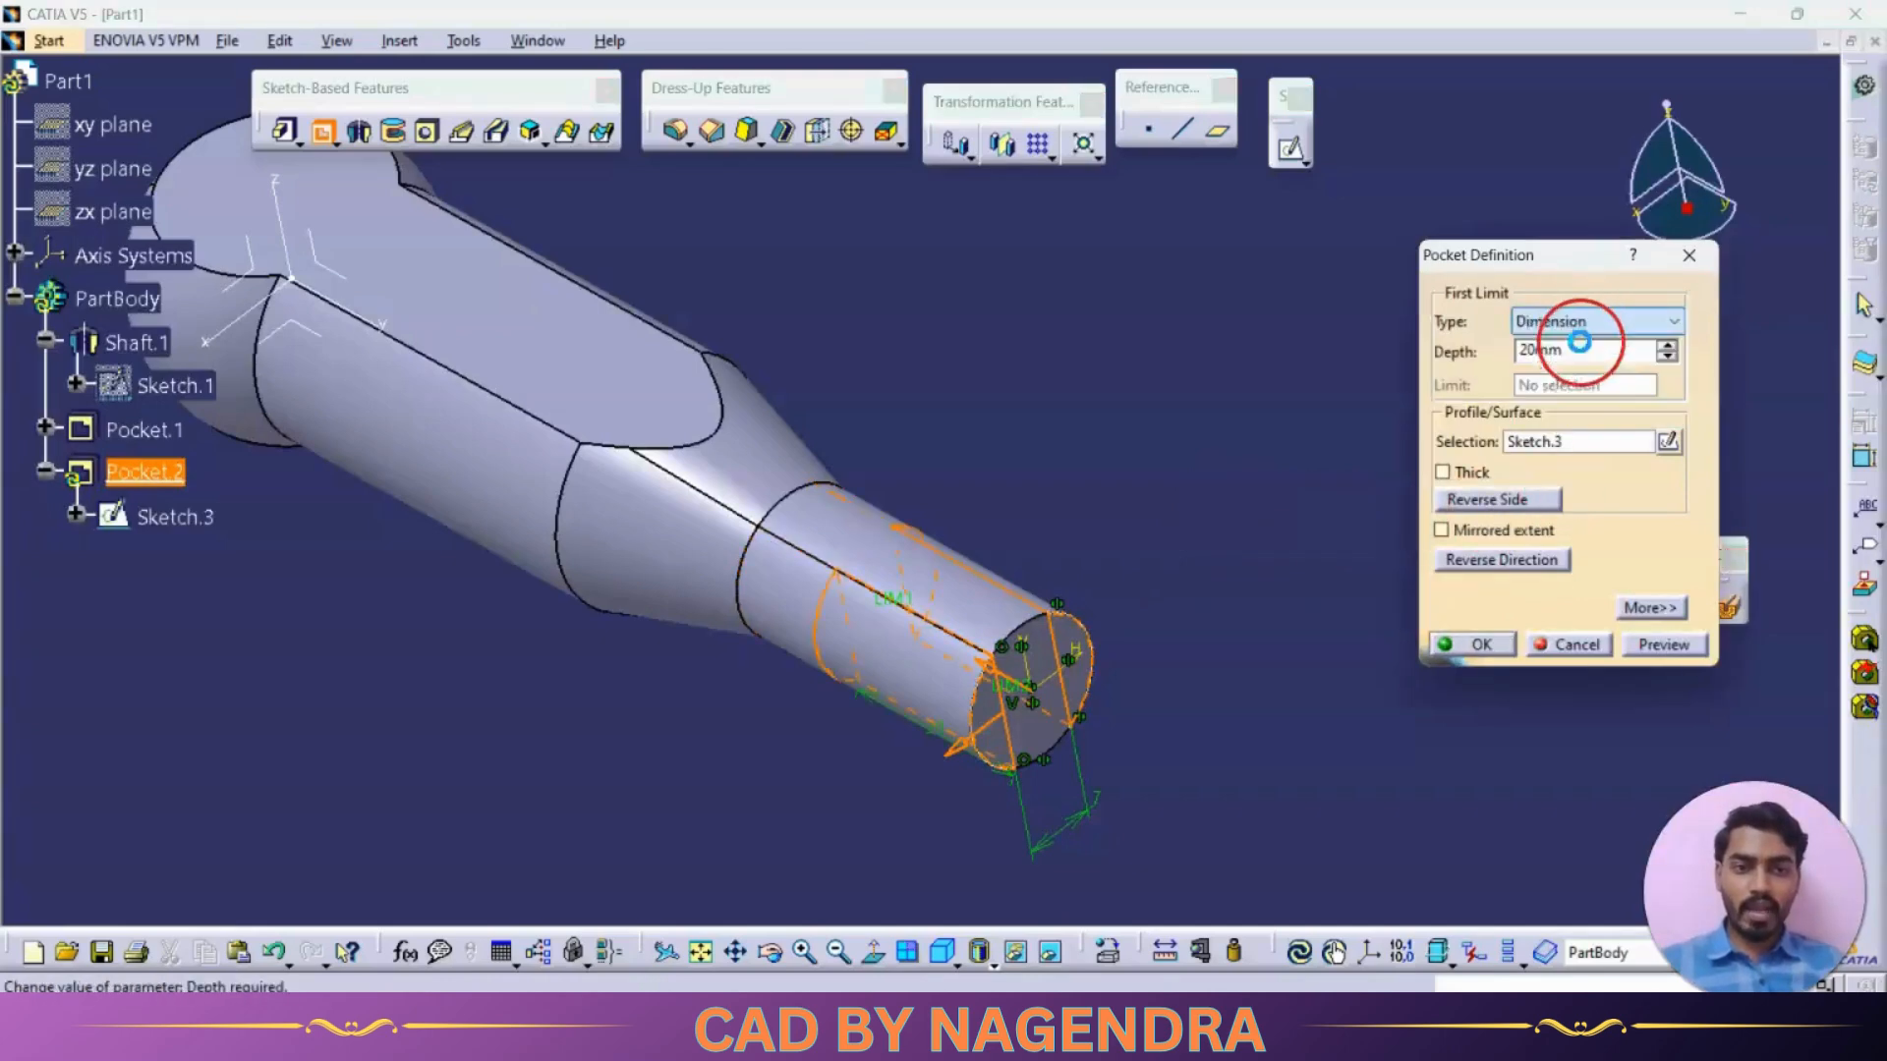
double_click(1590, 352)
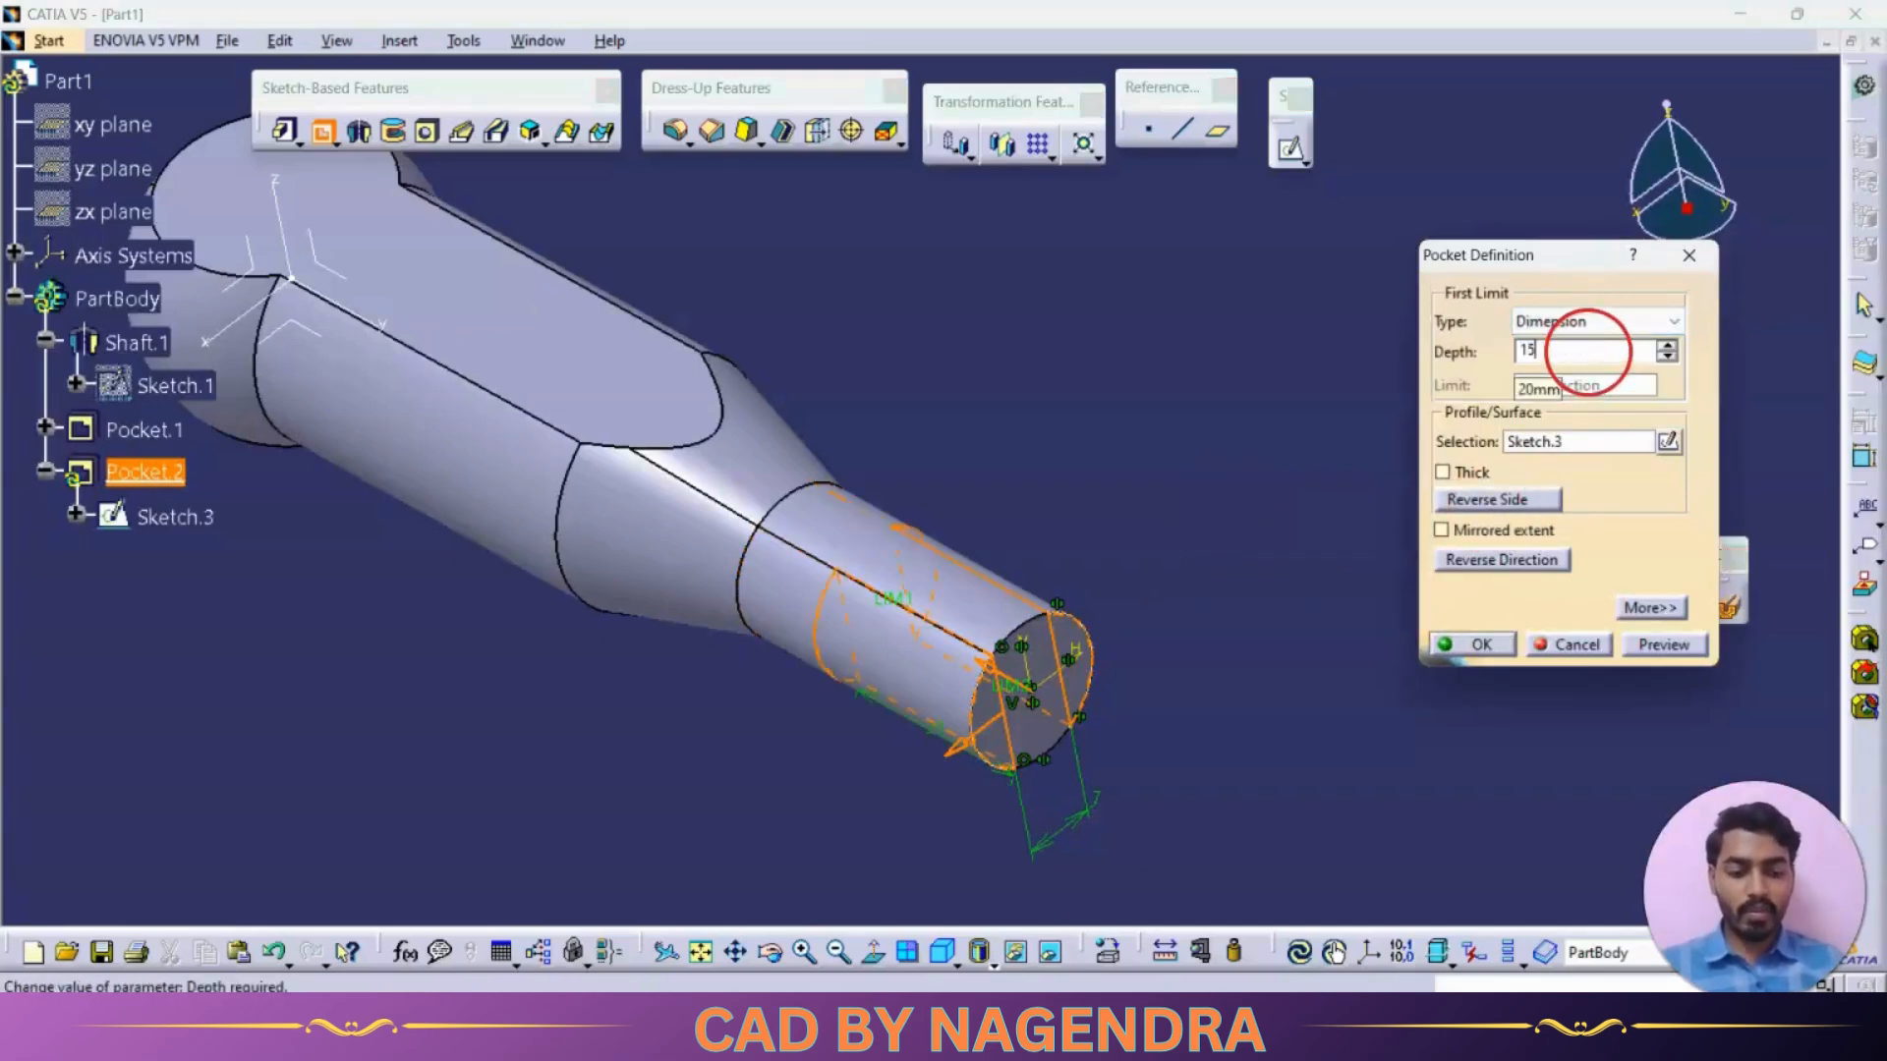
key(Return)
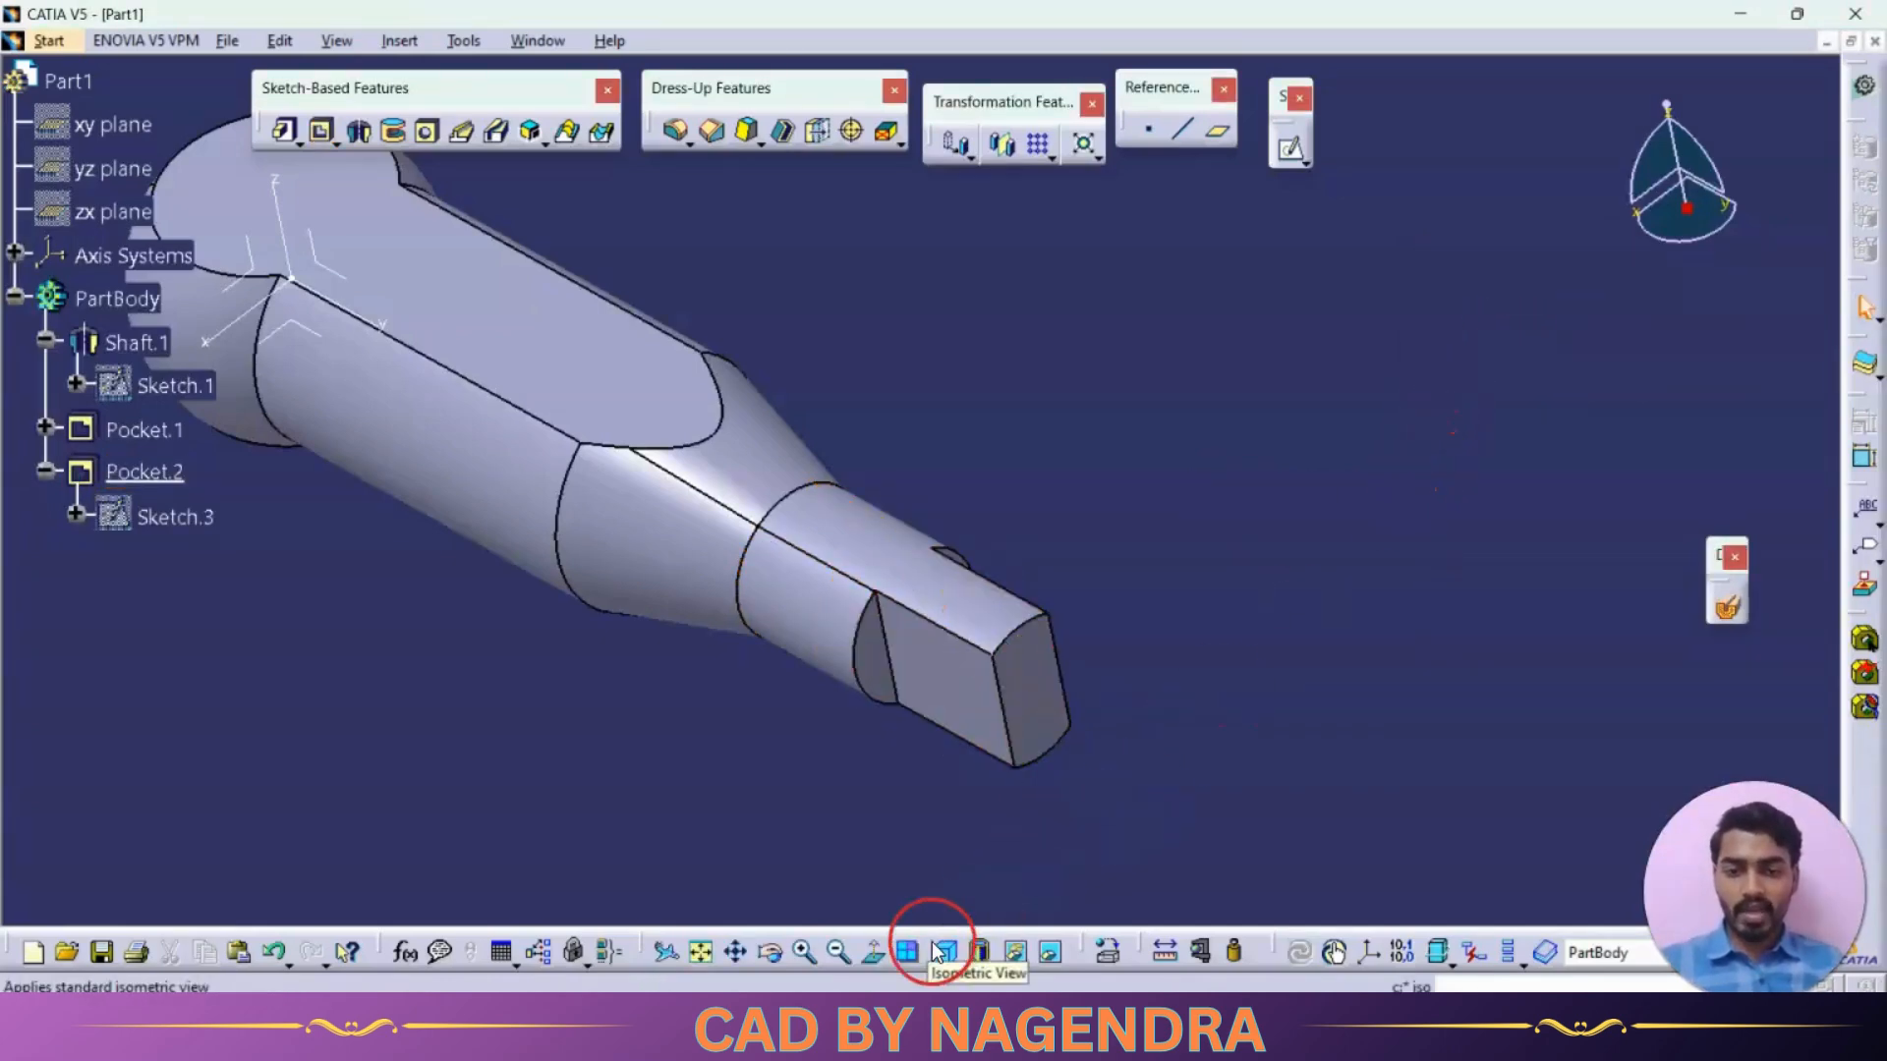
Create a 12 mm diameter hole, Up To Next, concentric with the rounded end on the upper flat face
click(936, 949)
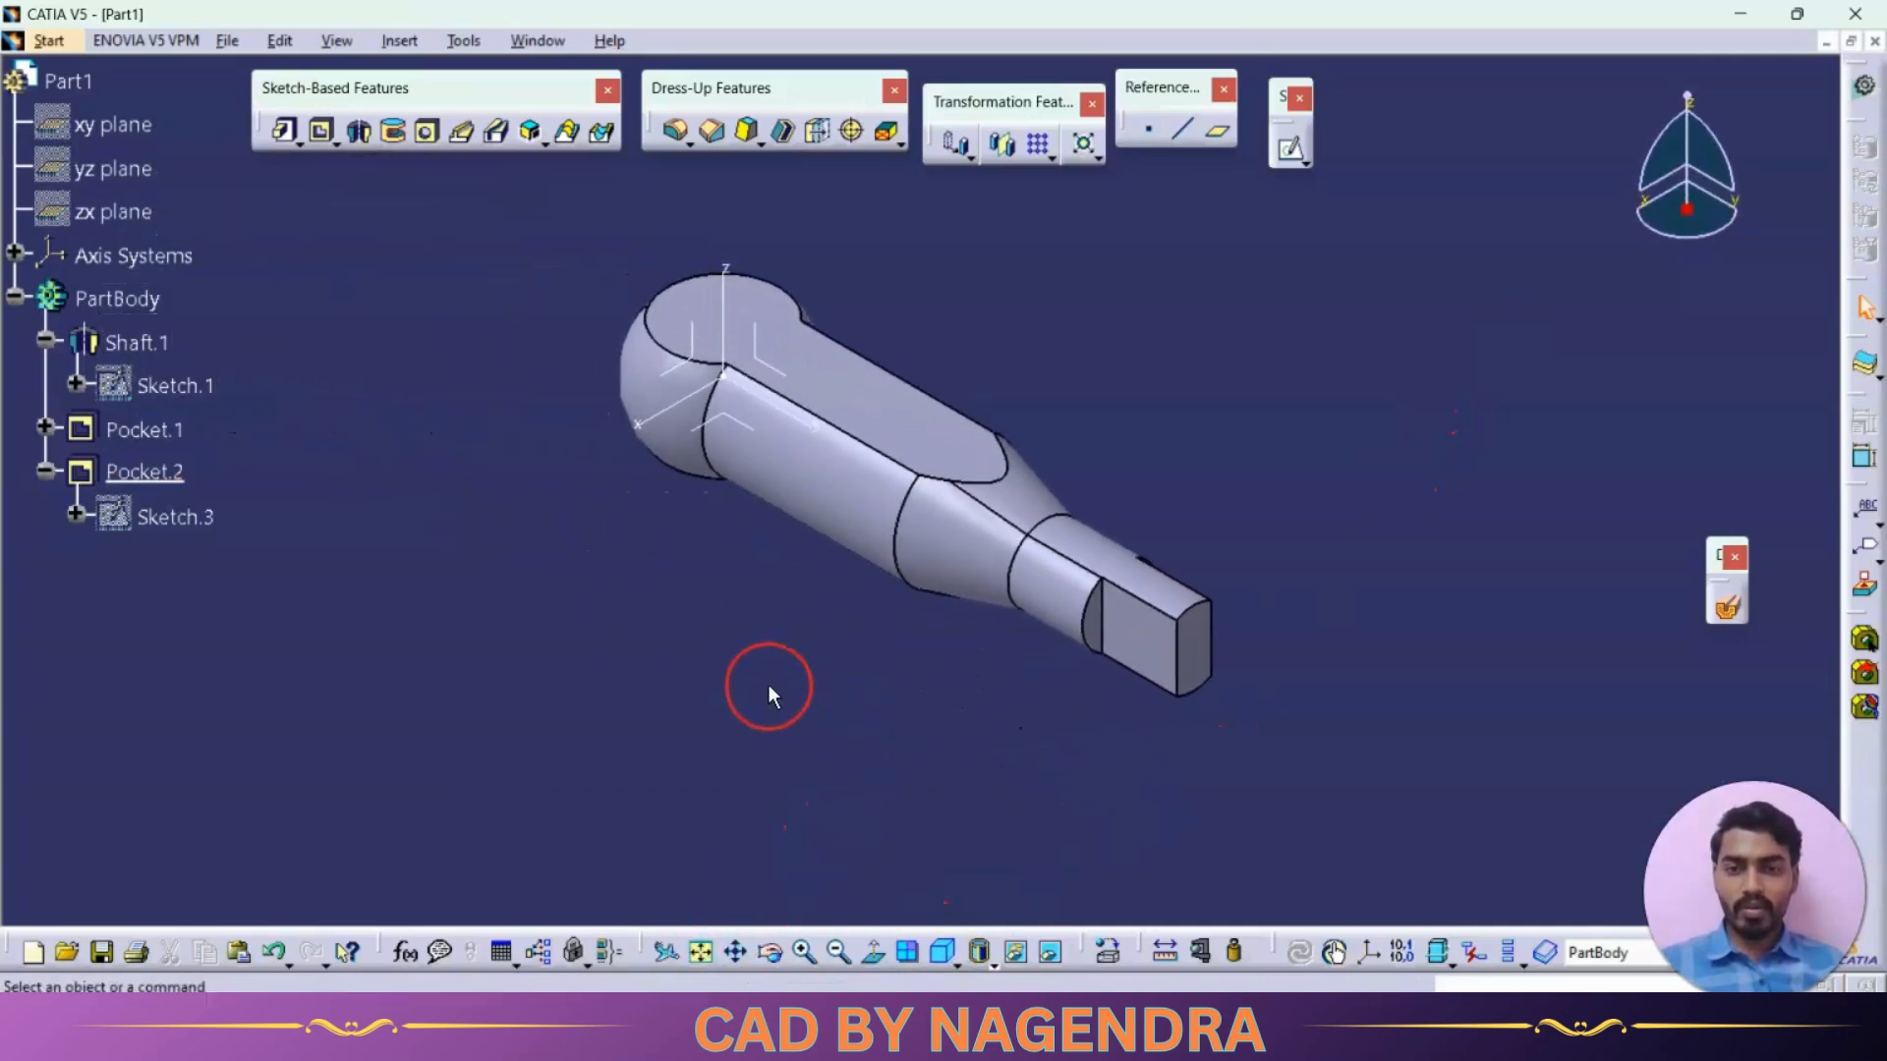
mouse_move(768, 684)
middle_down()
mouse_move(725, 662)
mouse_move(1100, 535)
mouse_move(982, 603)
middle_up()
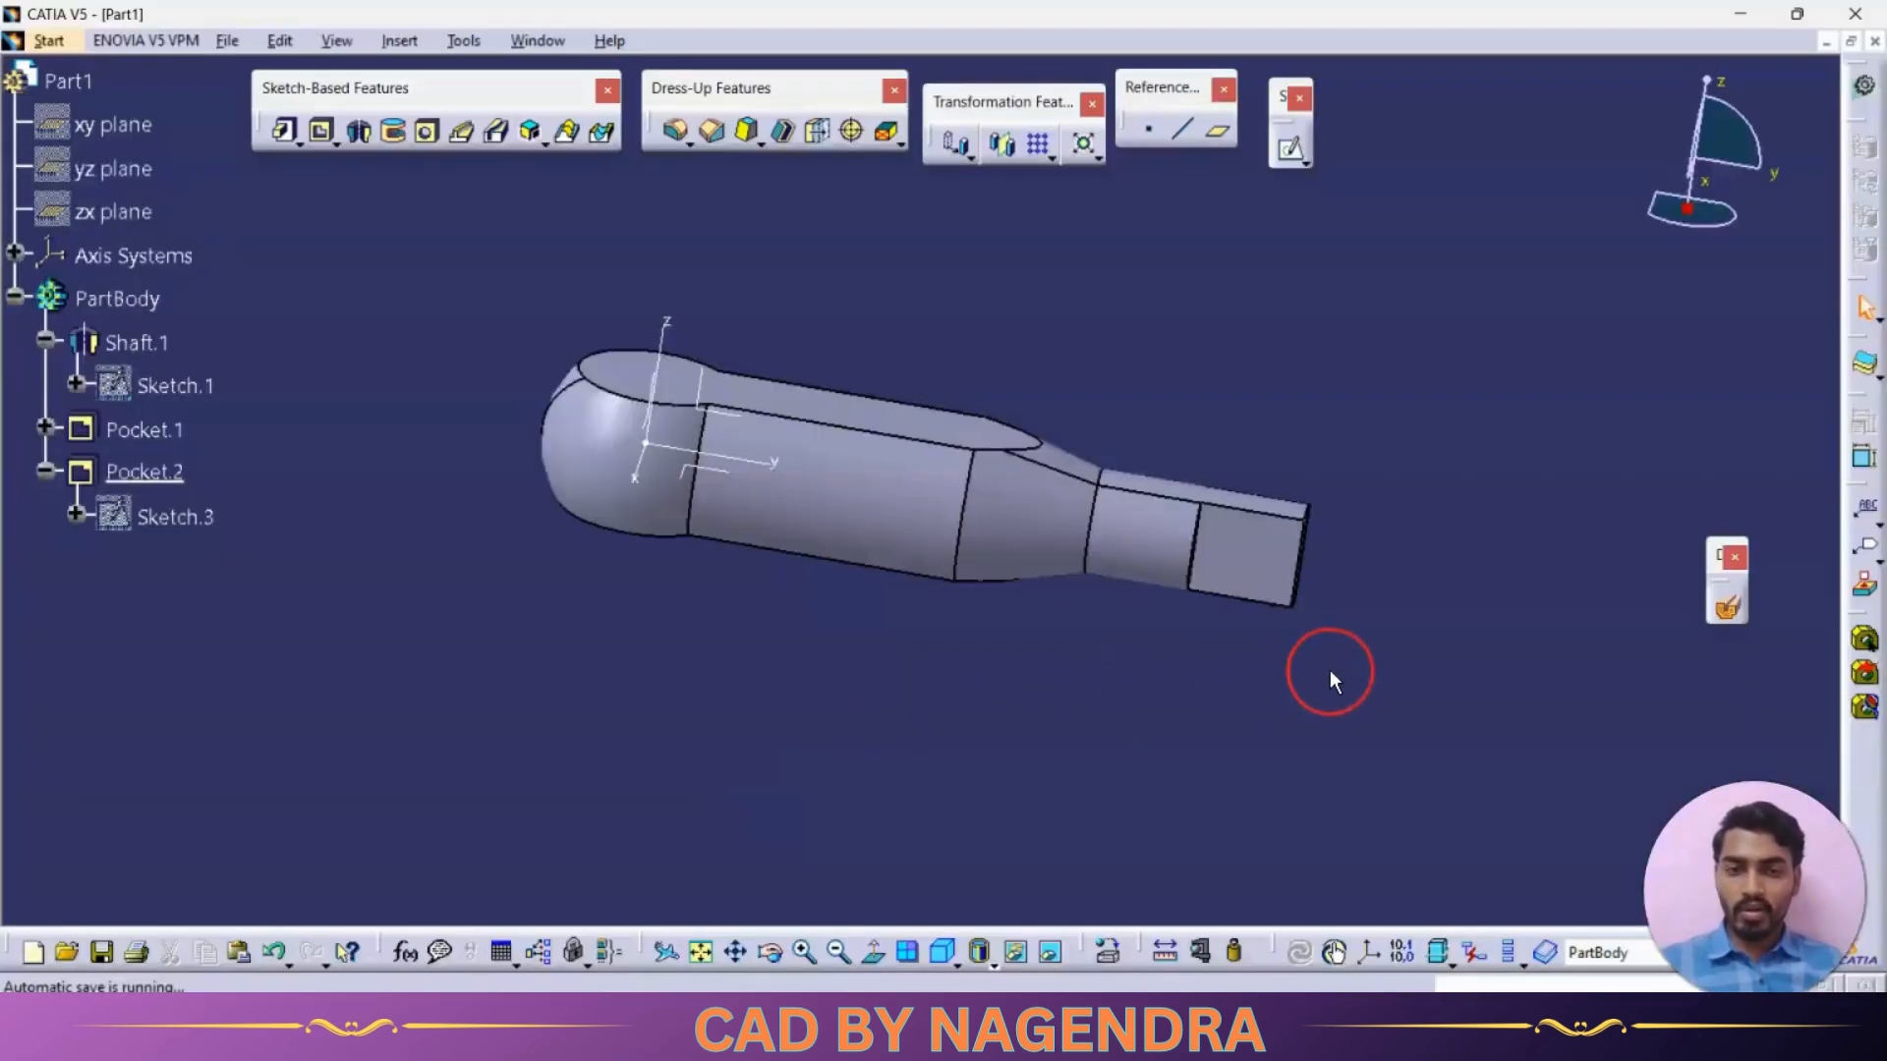
click(426, 135)
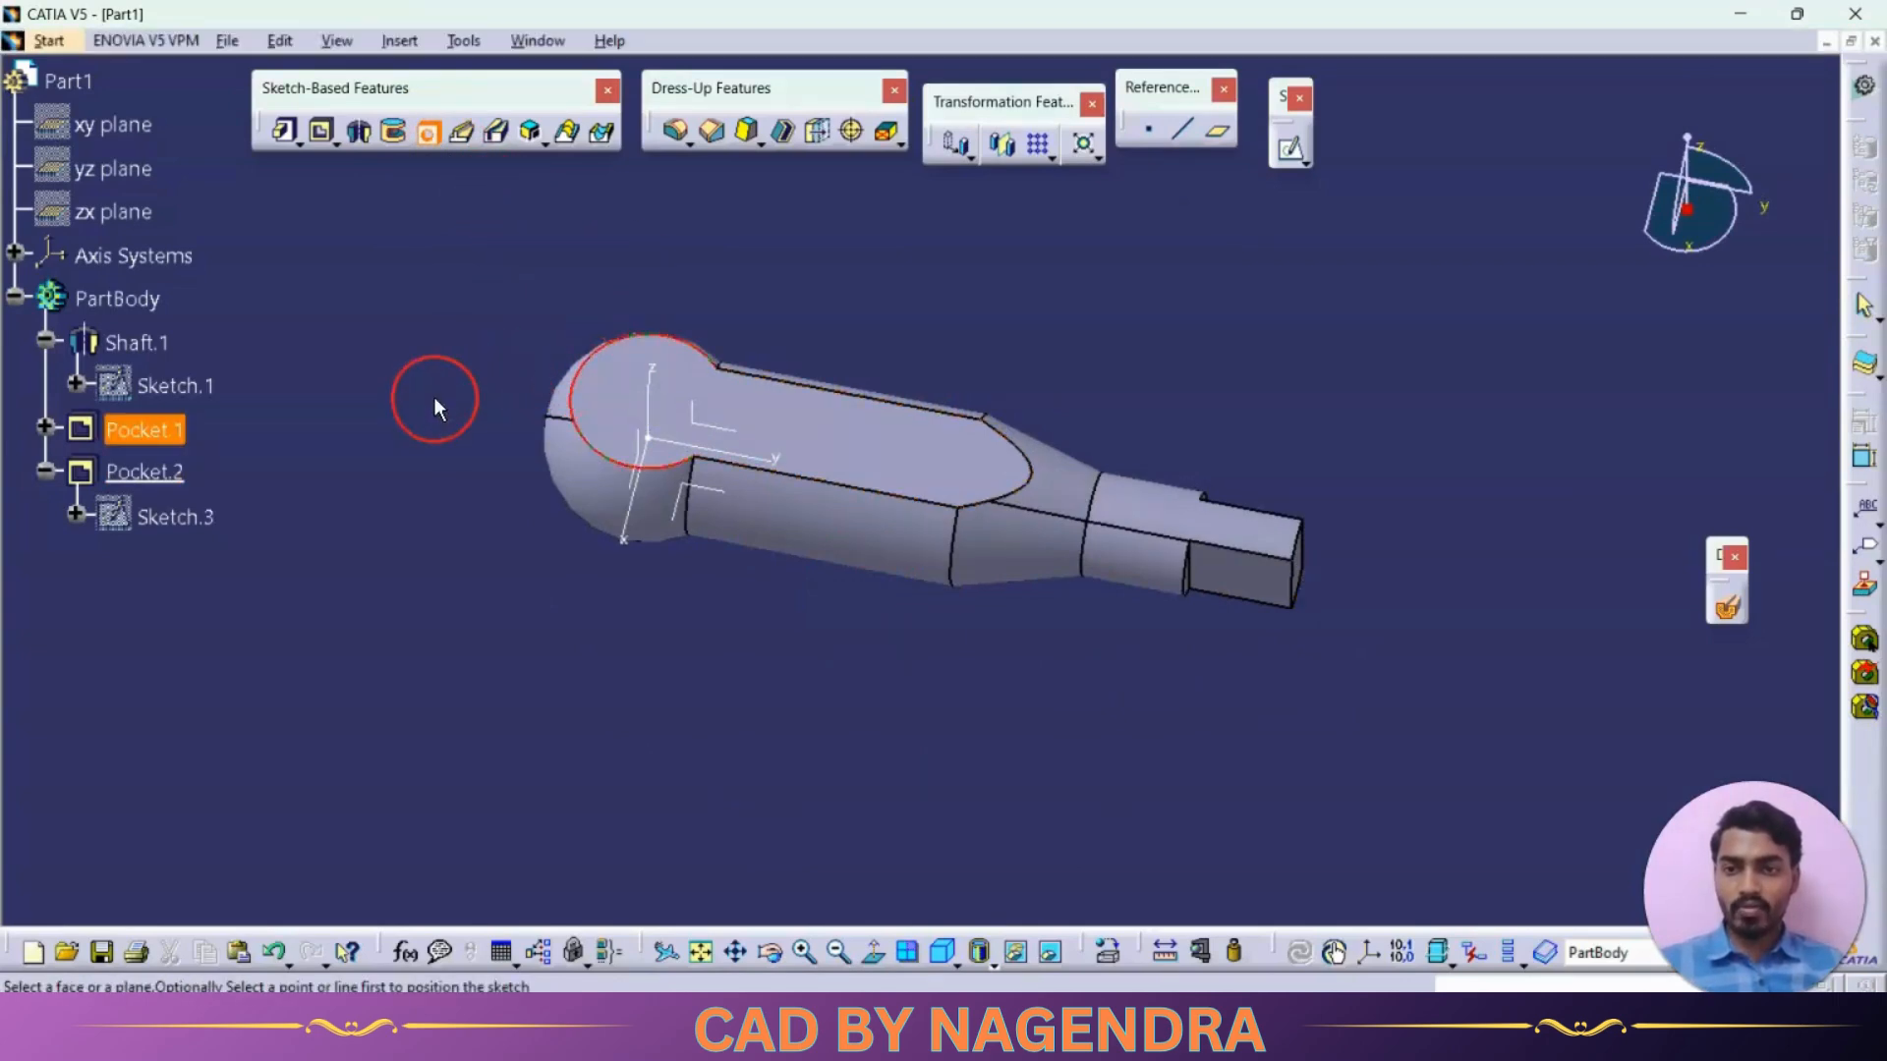
click(630, 399)
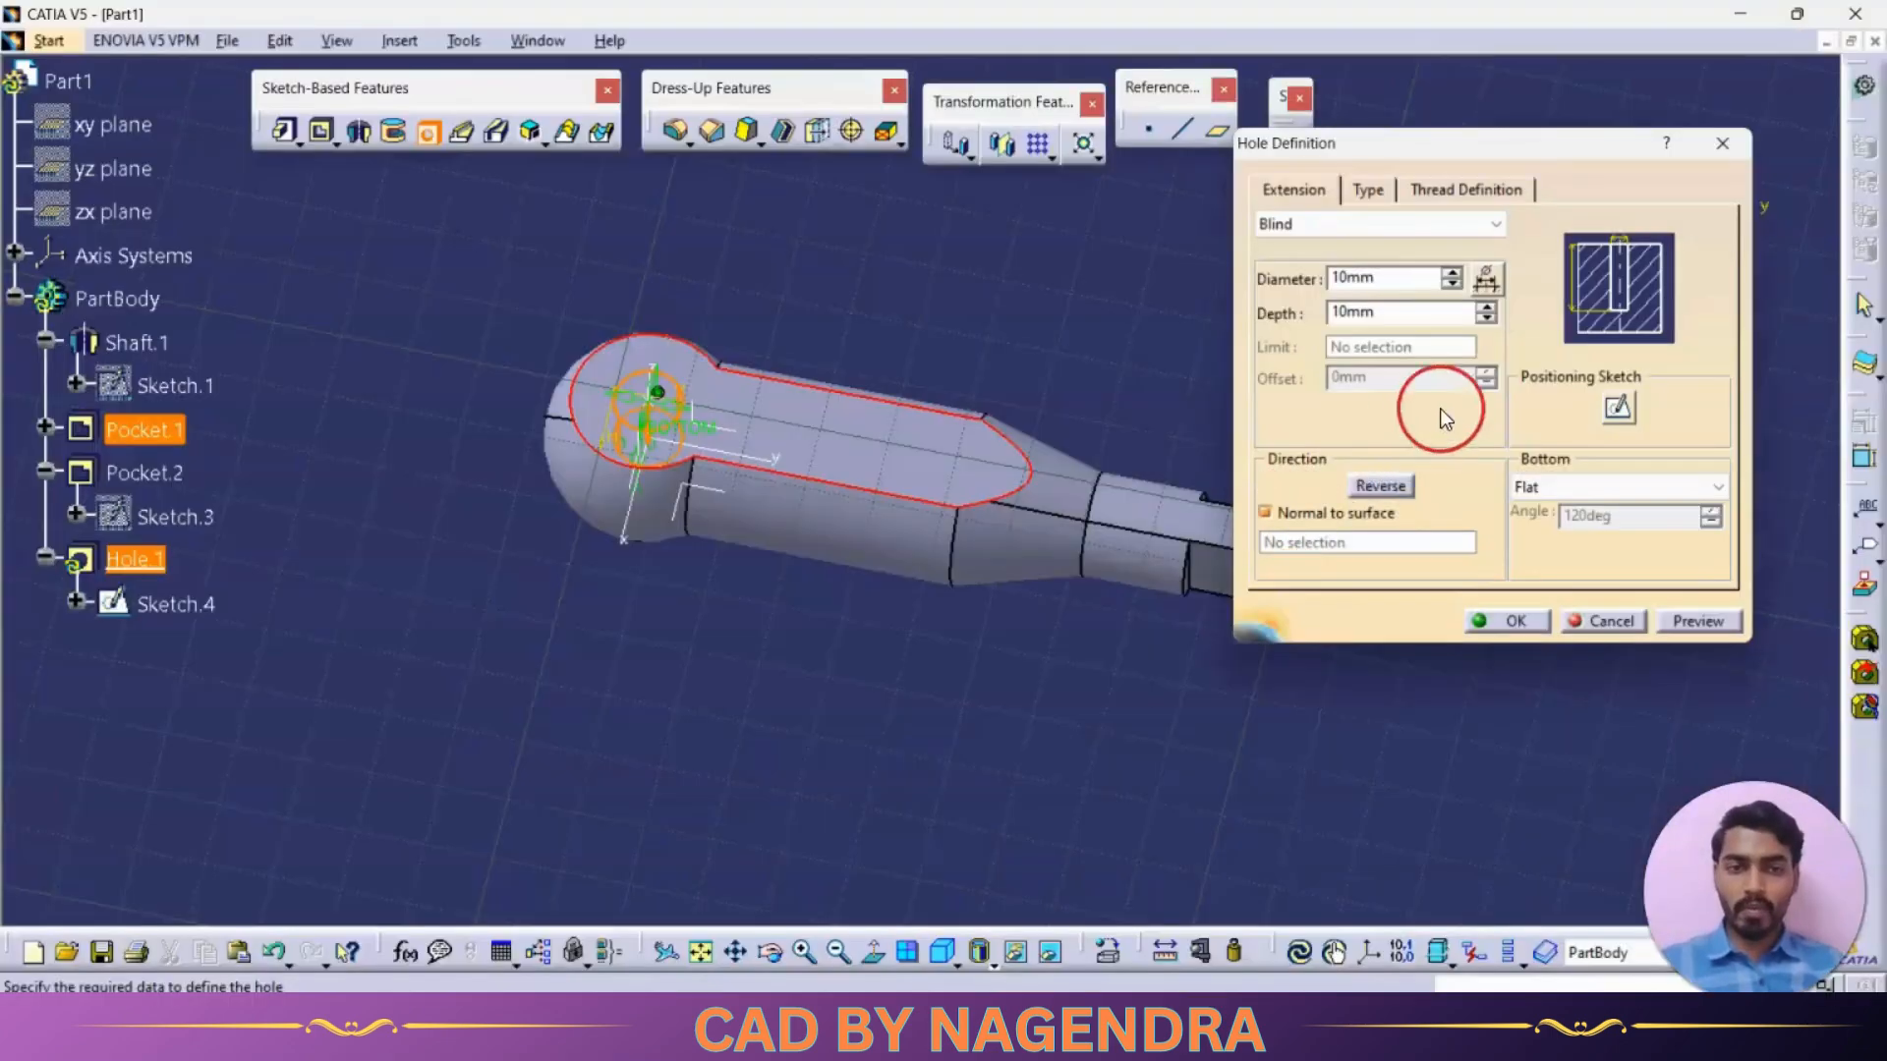
double_click(1405, 279)
text(12)
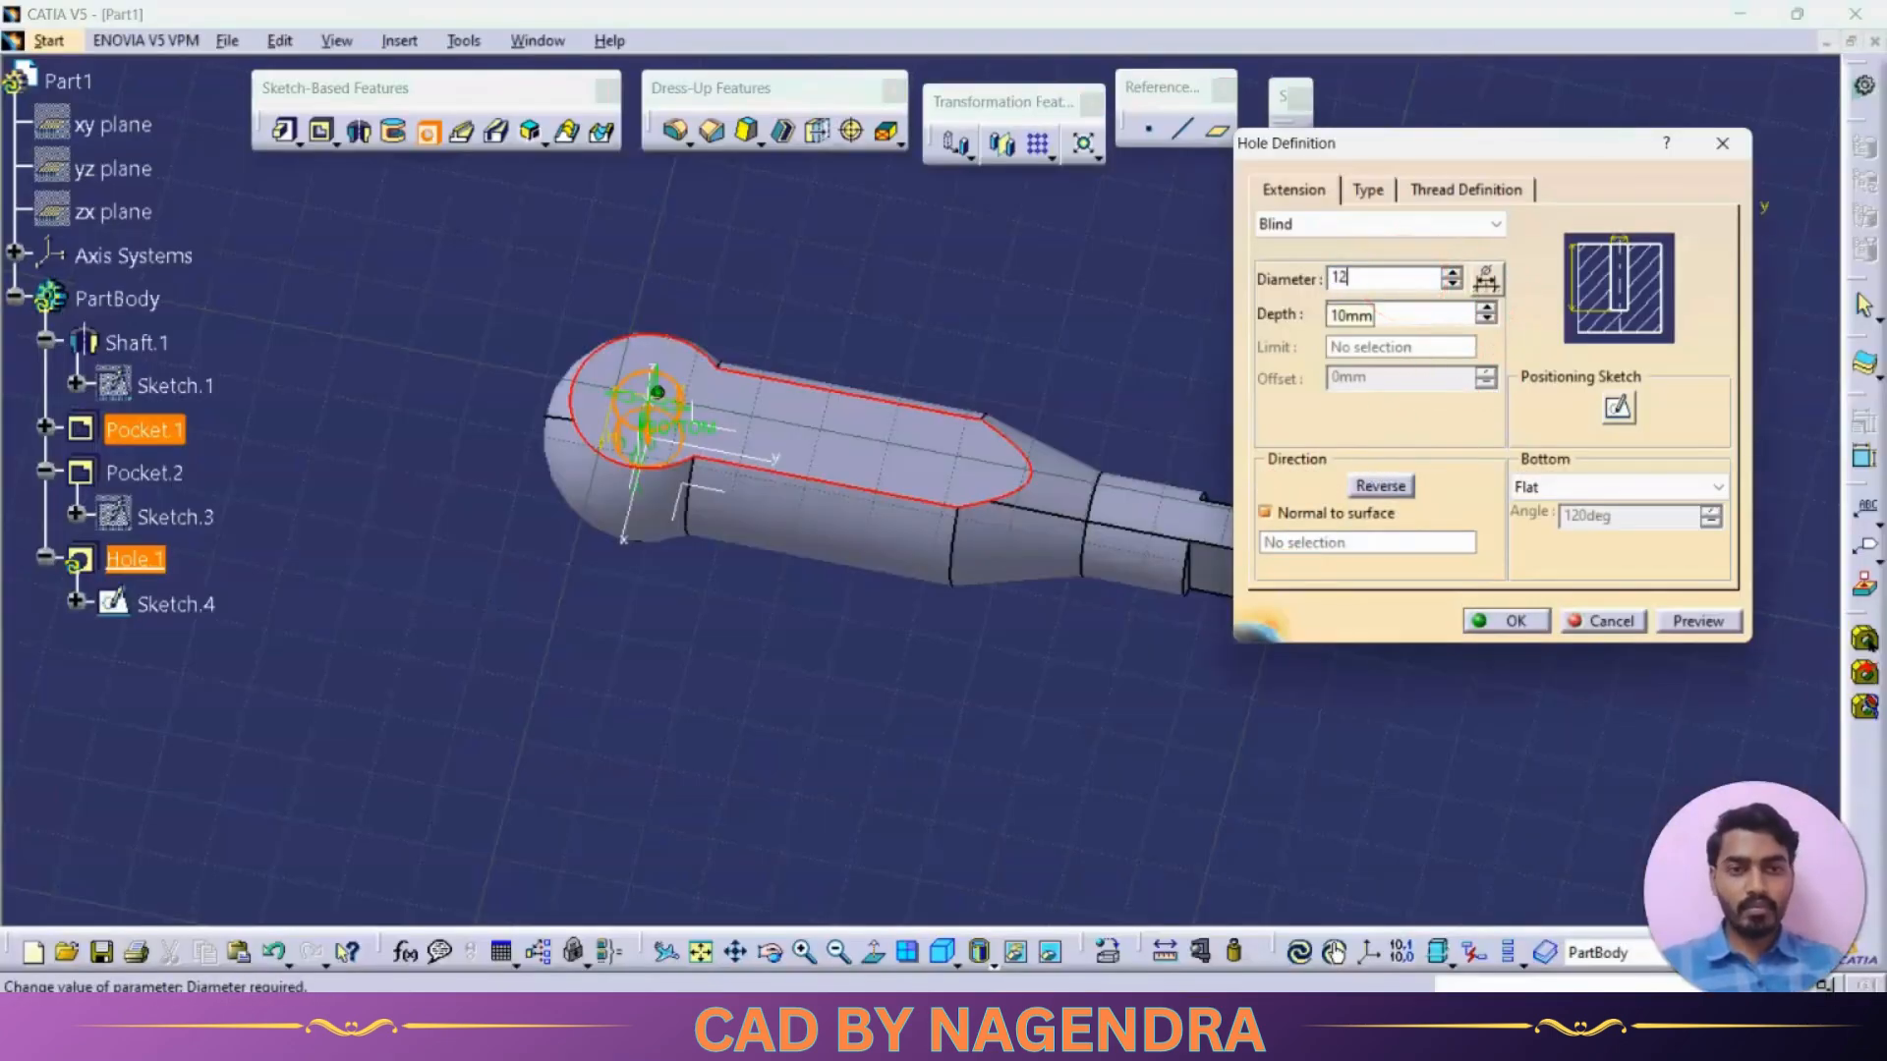
click(1371, 224)
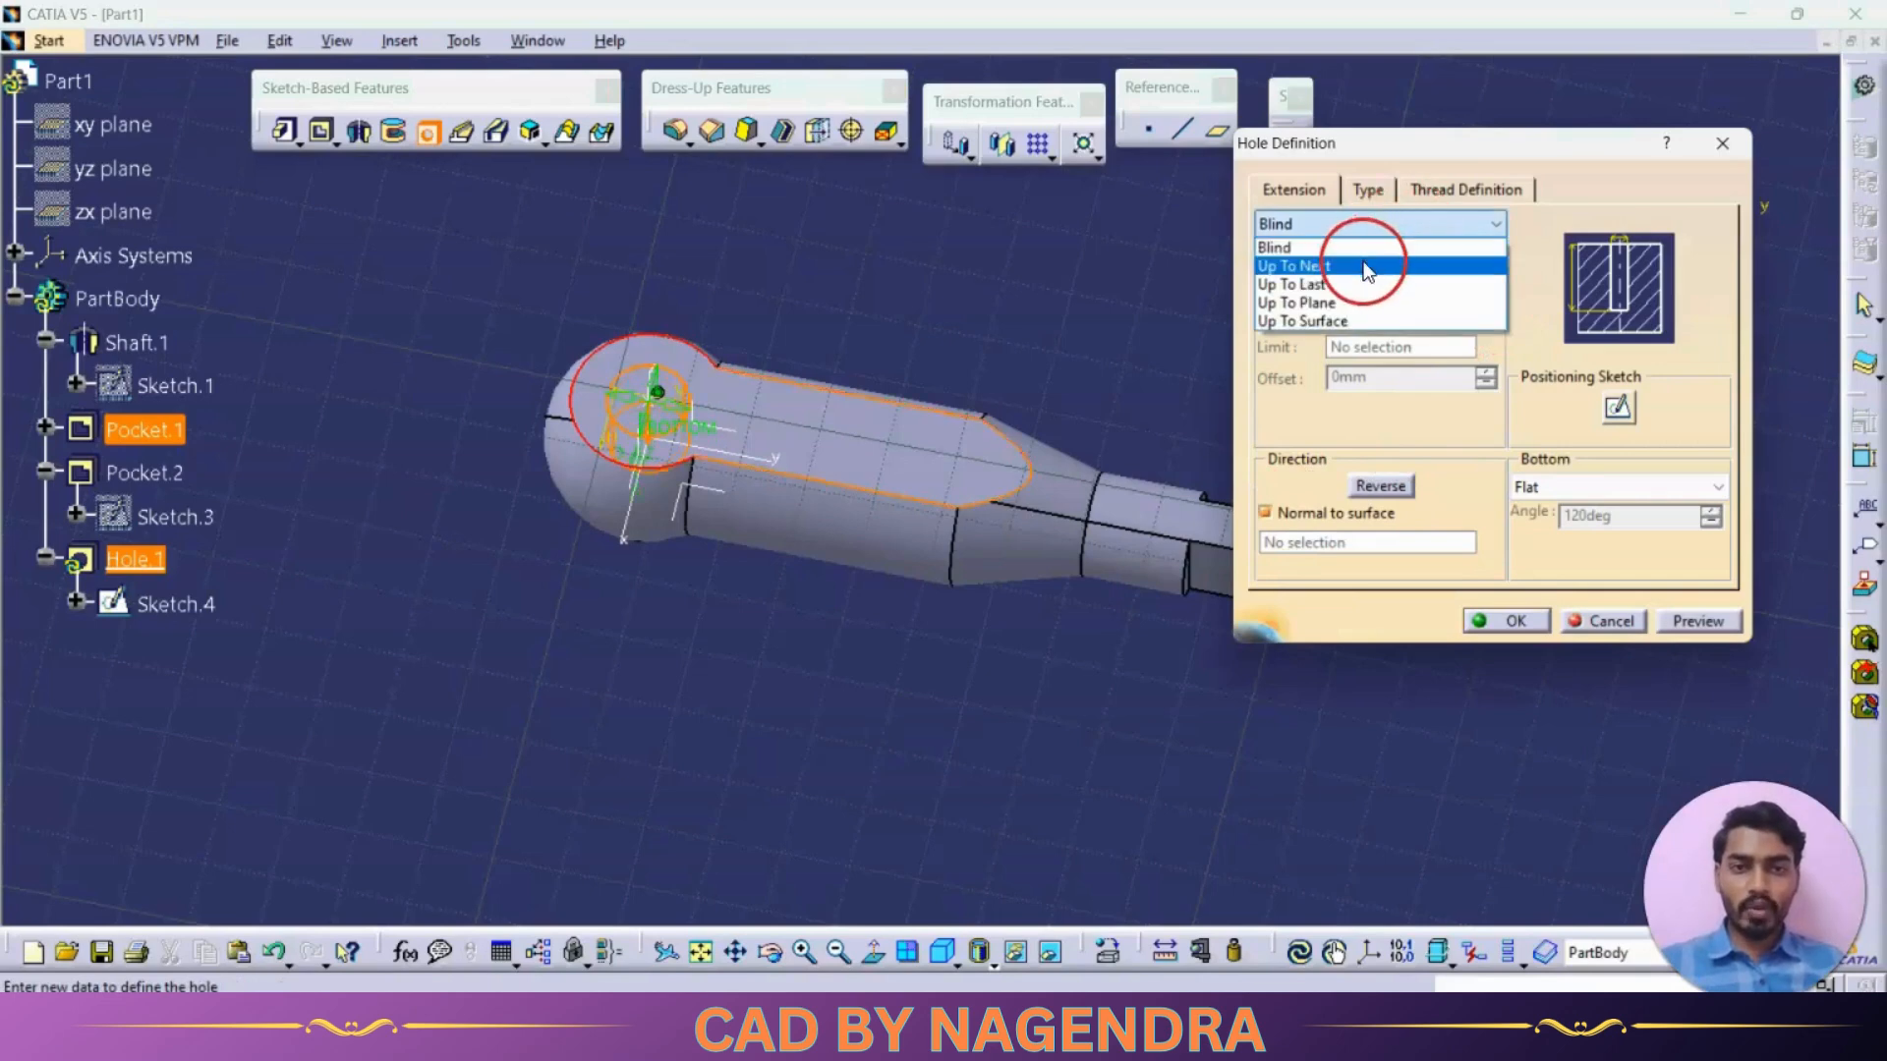
click(1312, 258)
click(1506, 621)
Start an Up To Next hole on the side flat of the narrow end and set its diameter to 5 mm
middle_drag(1110, 721, 1045, 674)
key(alt+Tab)
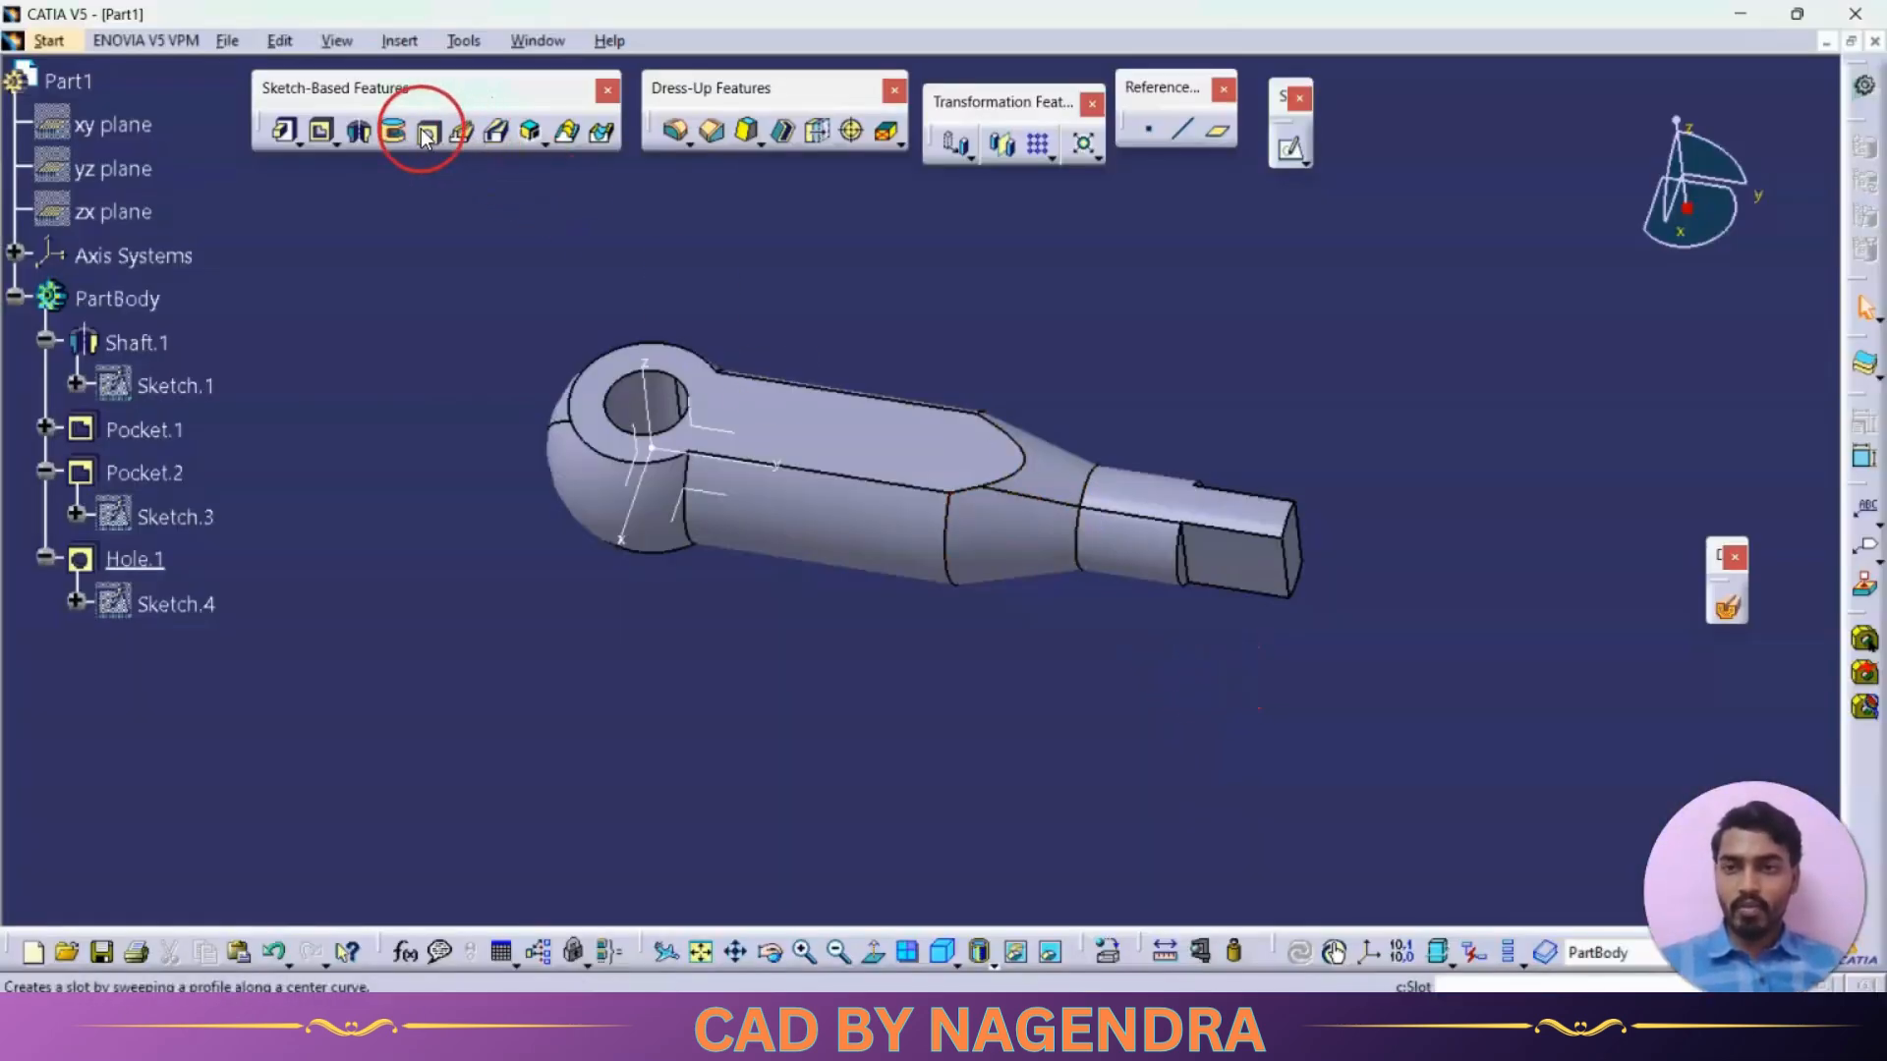
click(425, 135)
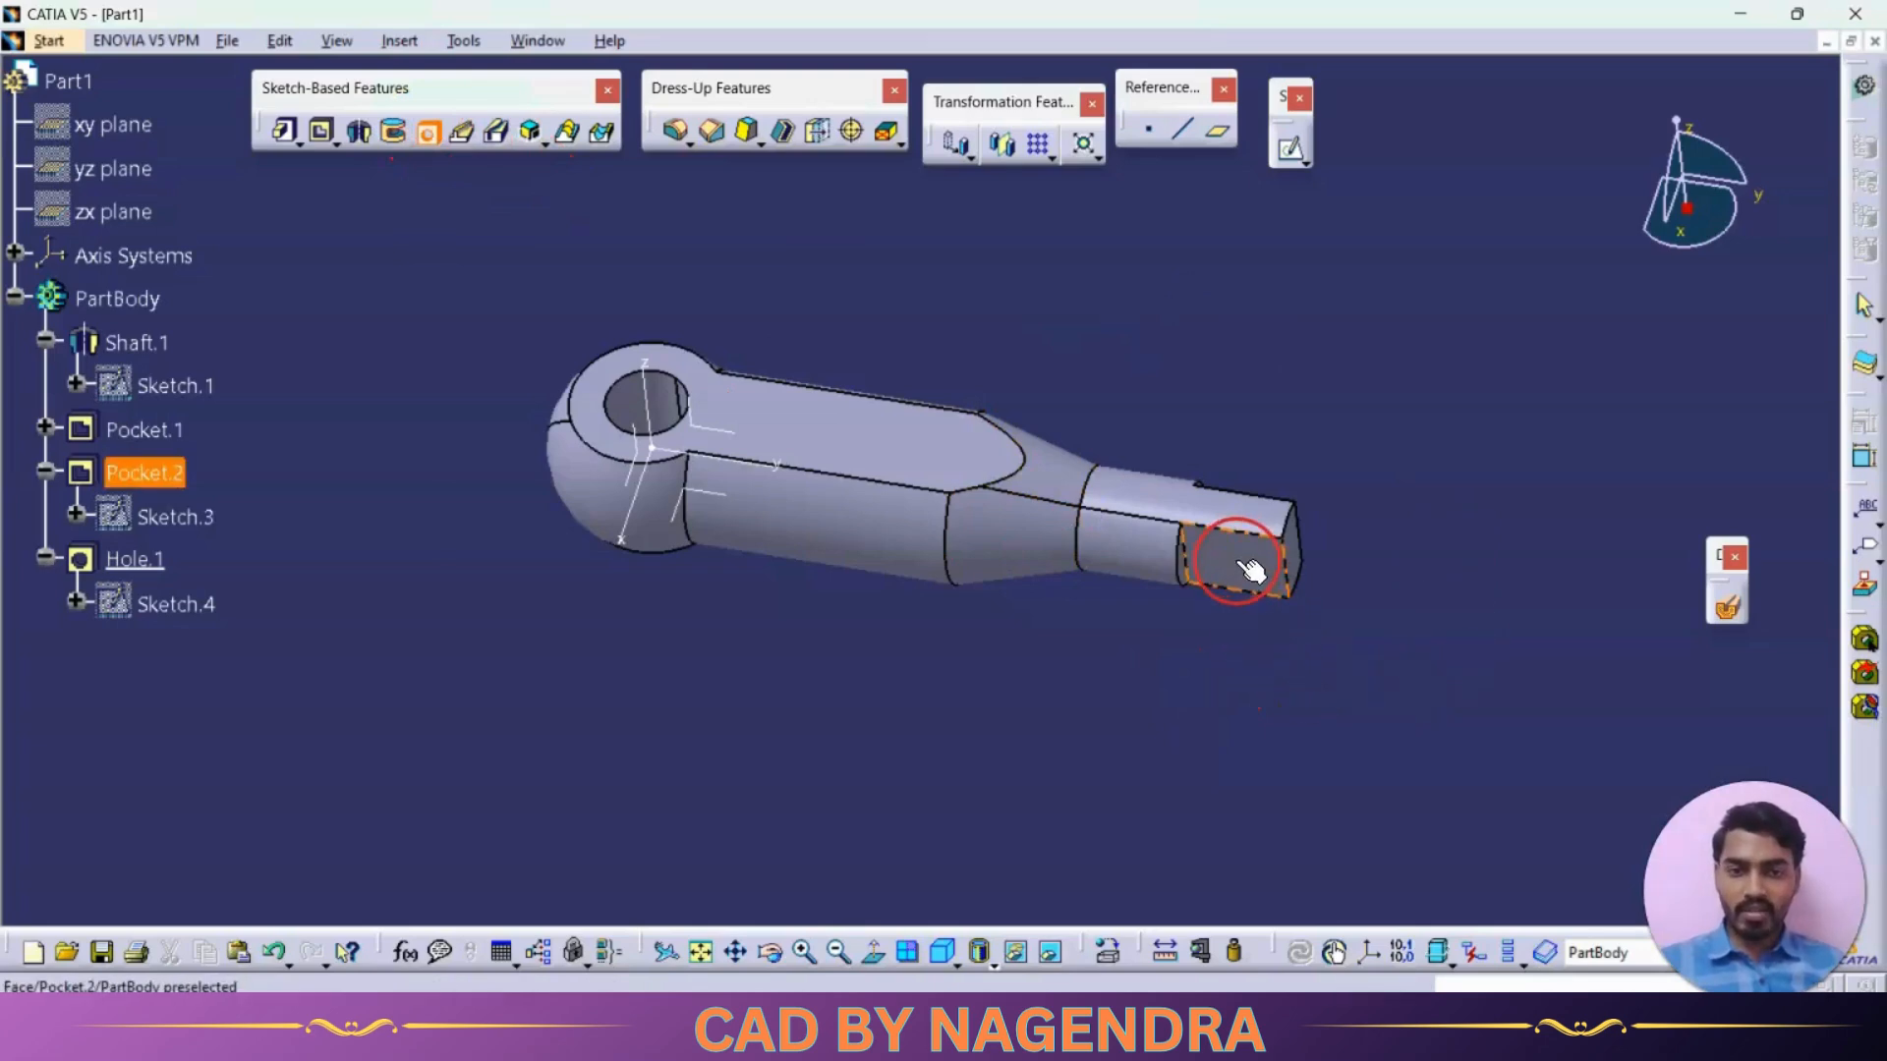
click(1248, 568)
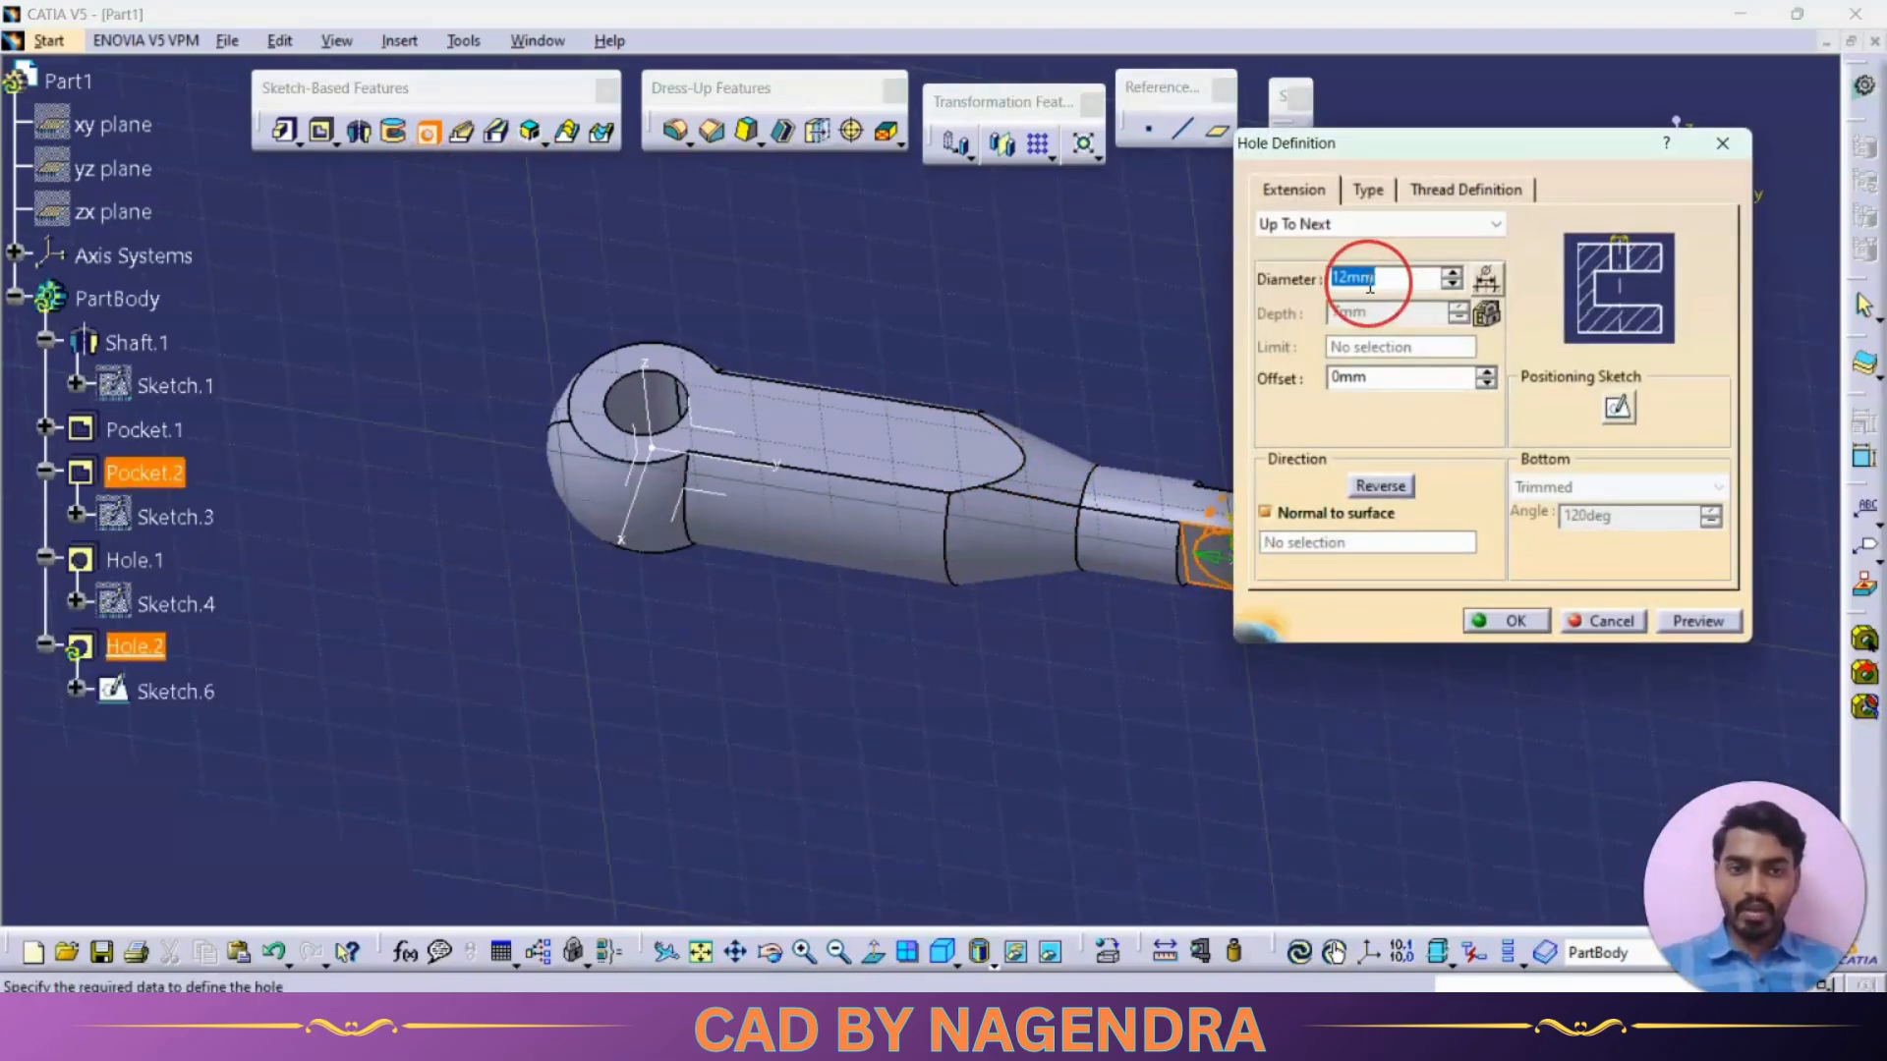
text(5)
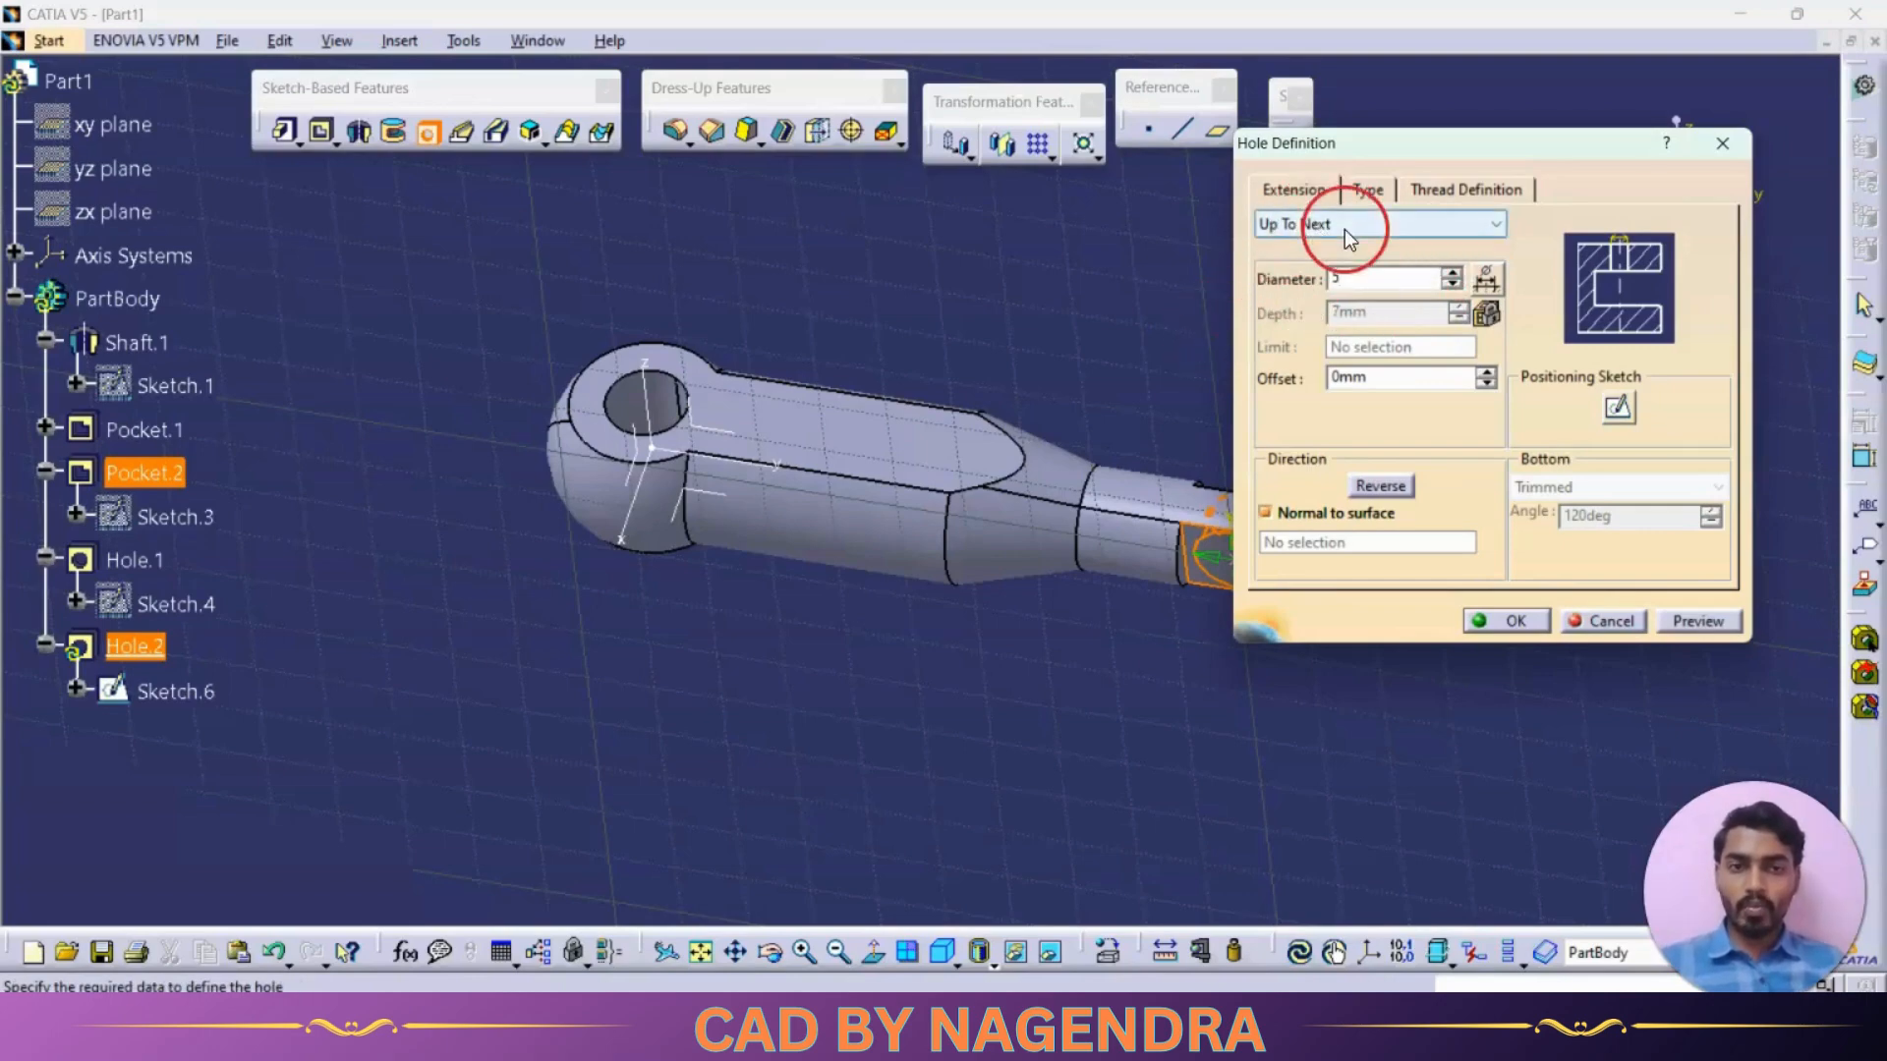
In the hole's positioning sketch, constrain the centre point to 7.5 mm from the shaft's end edge
click(1619, 409)
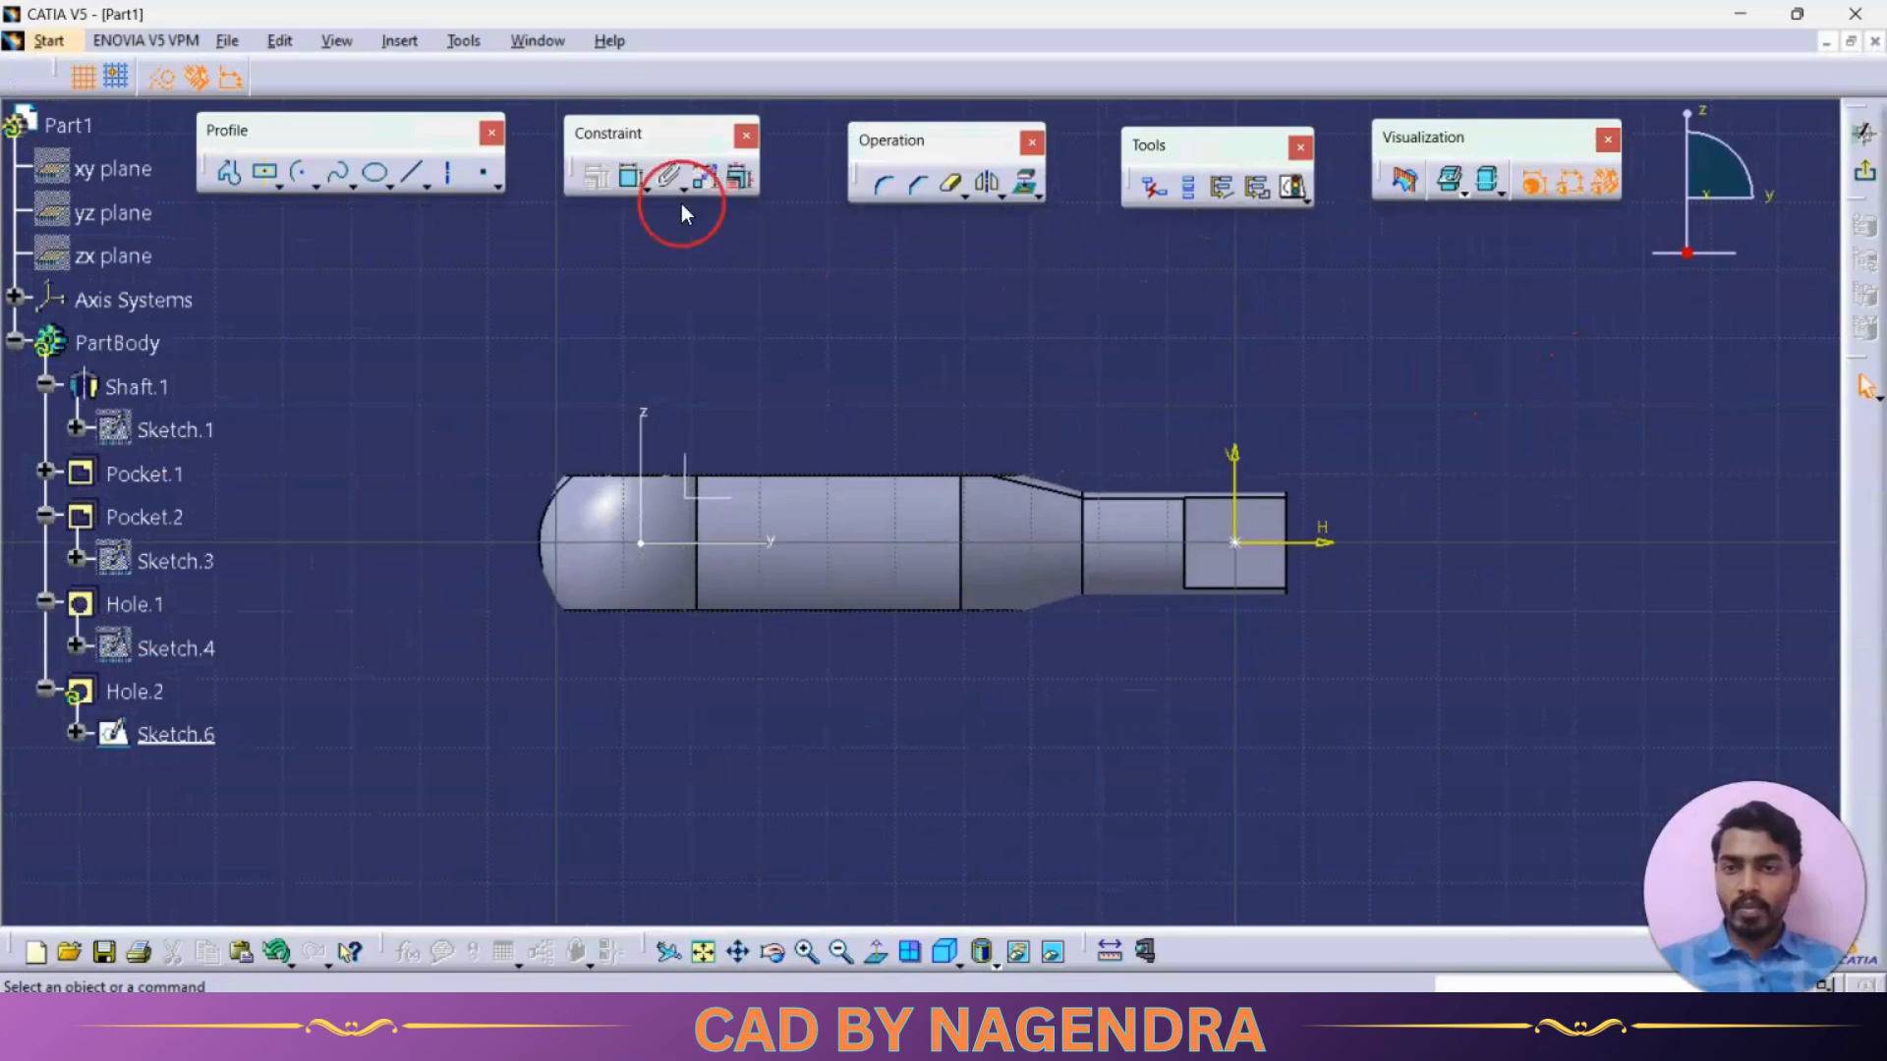
click(632, 179)
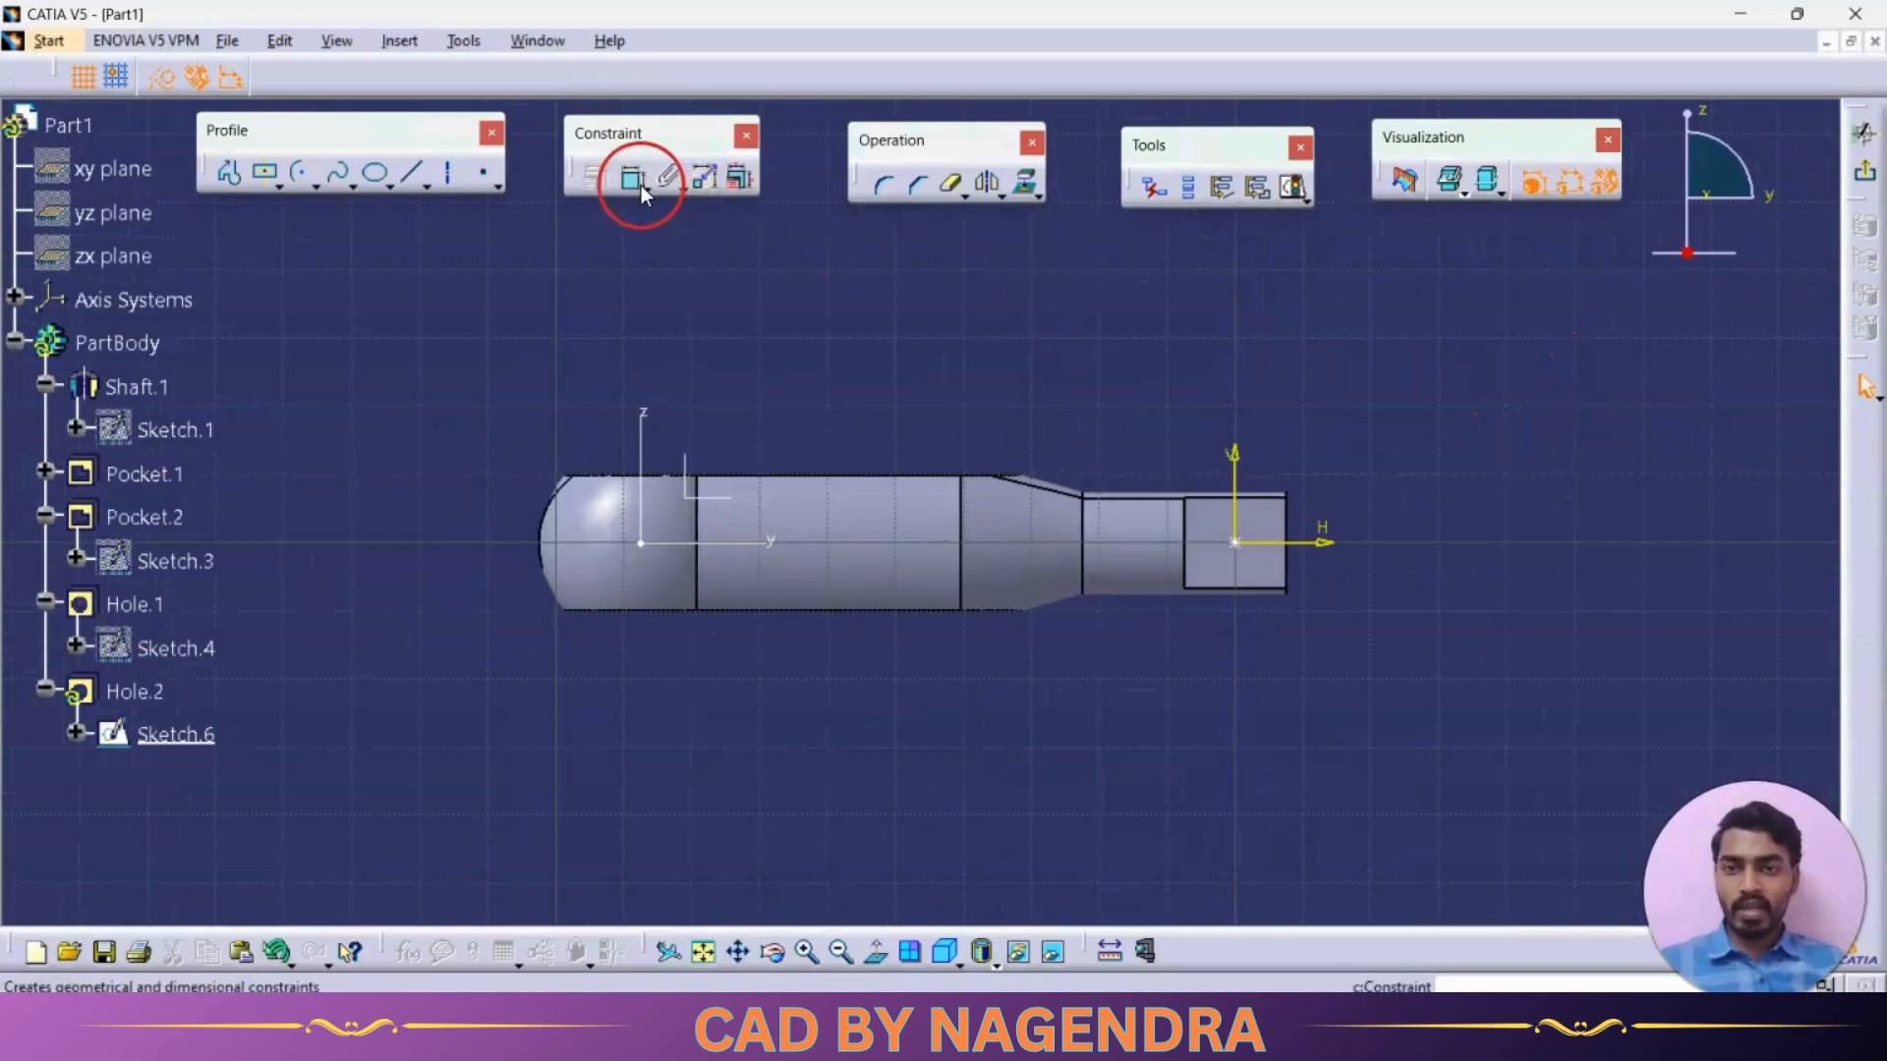
click(1240, 543)
click(1286, 552)
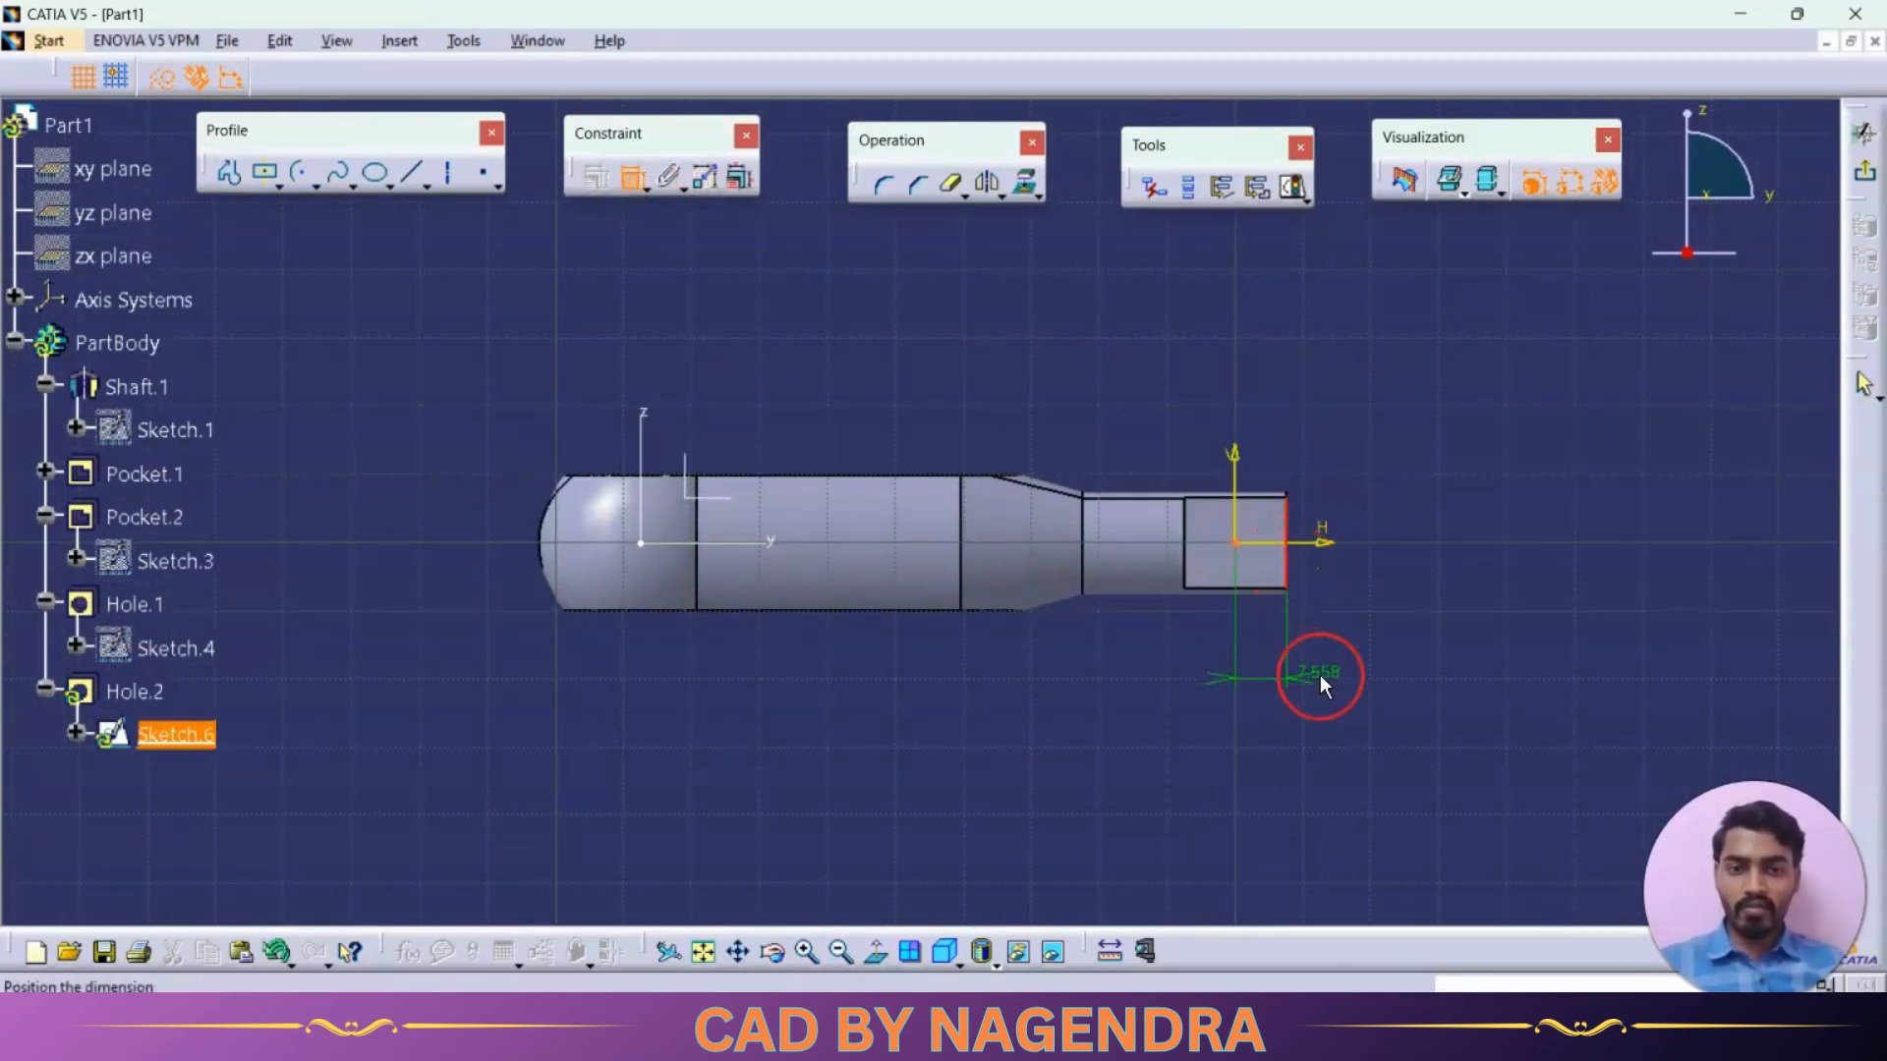
click(1324, 685)
double_click(1320, 676)
text(7.)
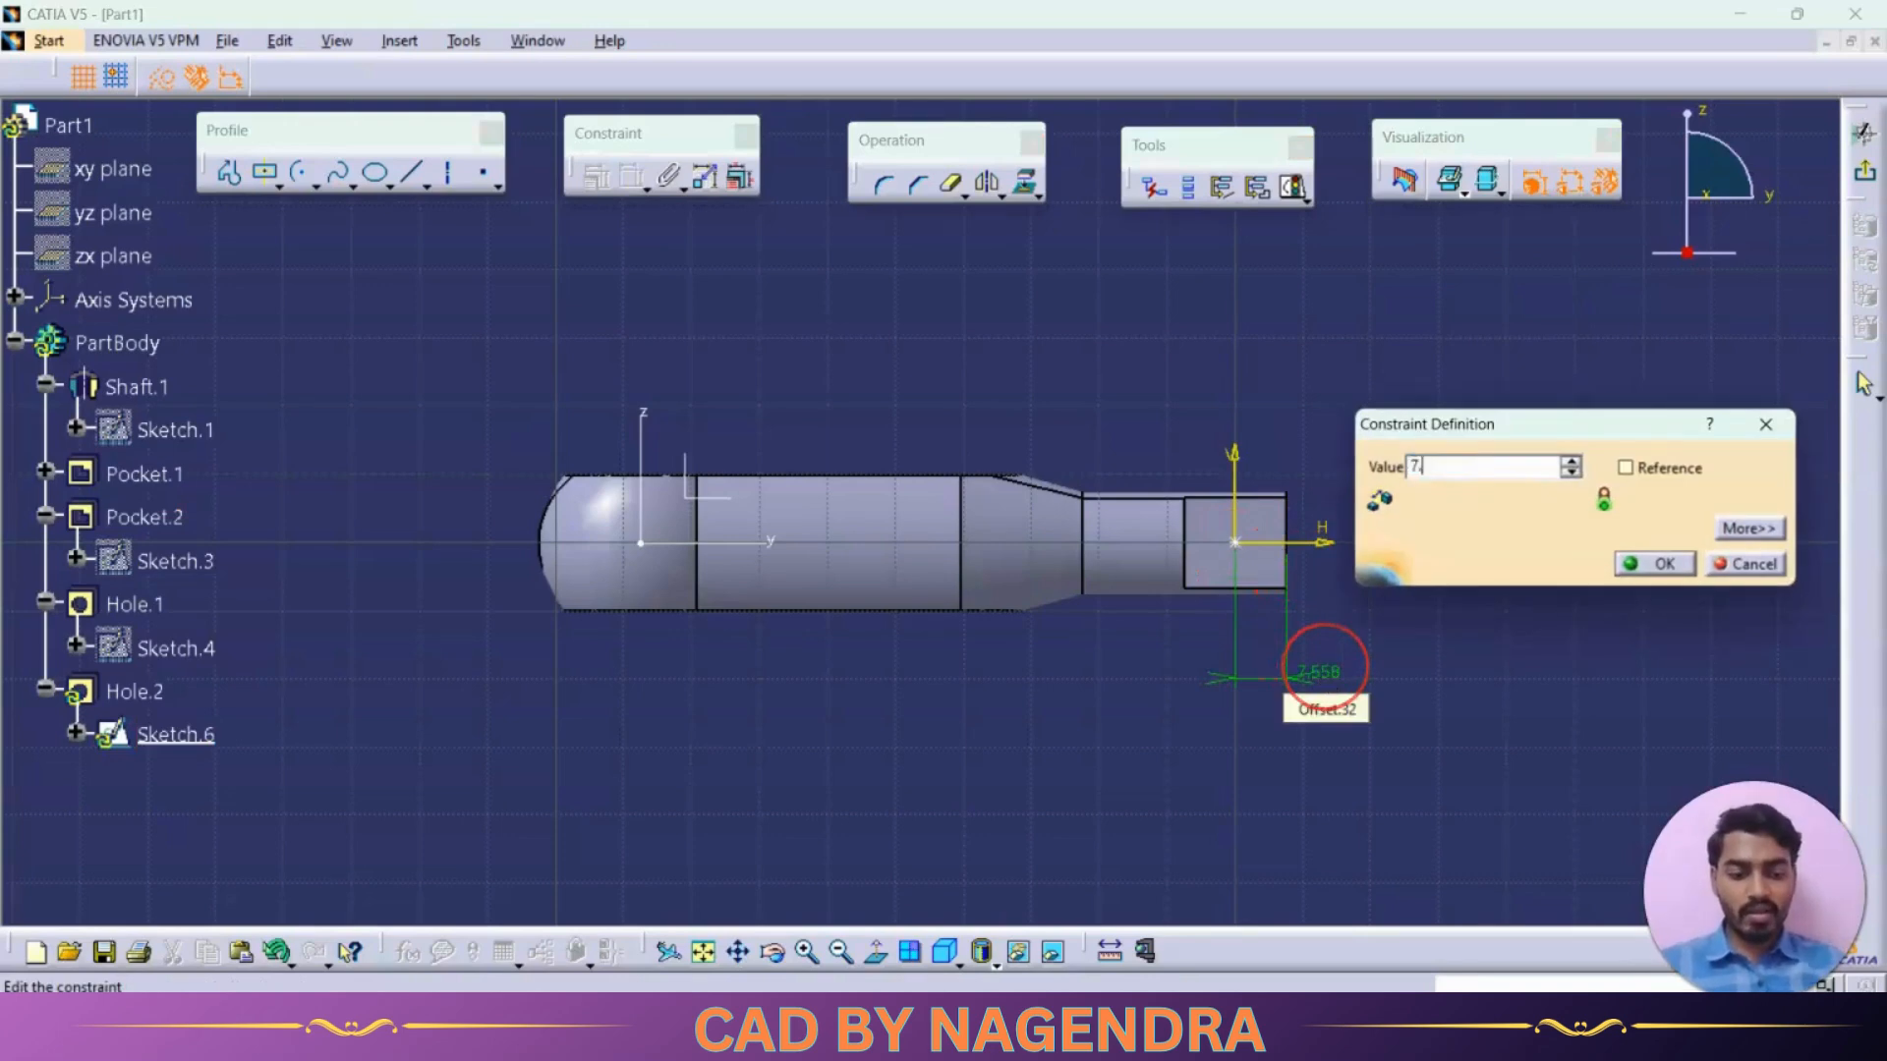
text(5)
key(Return)
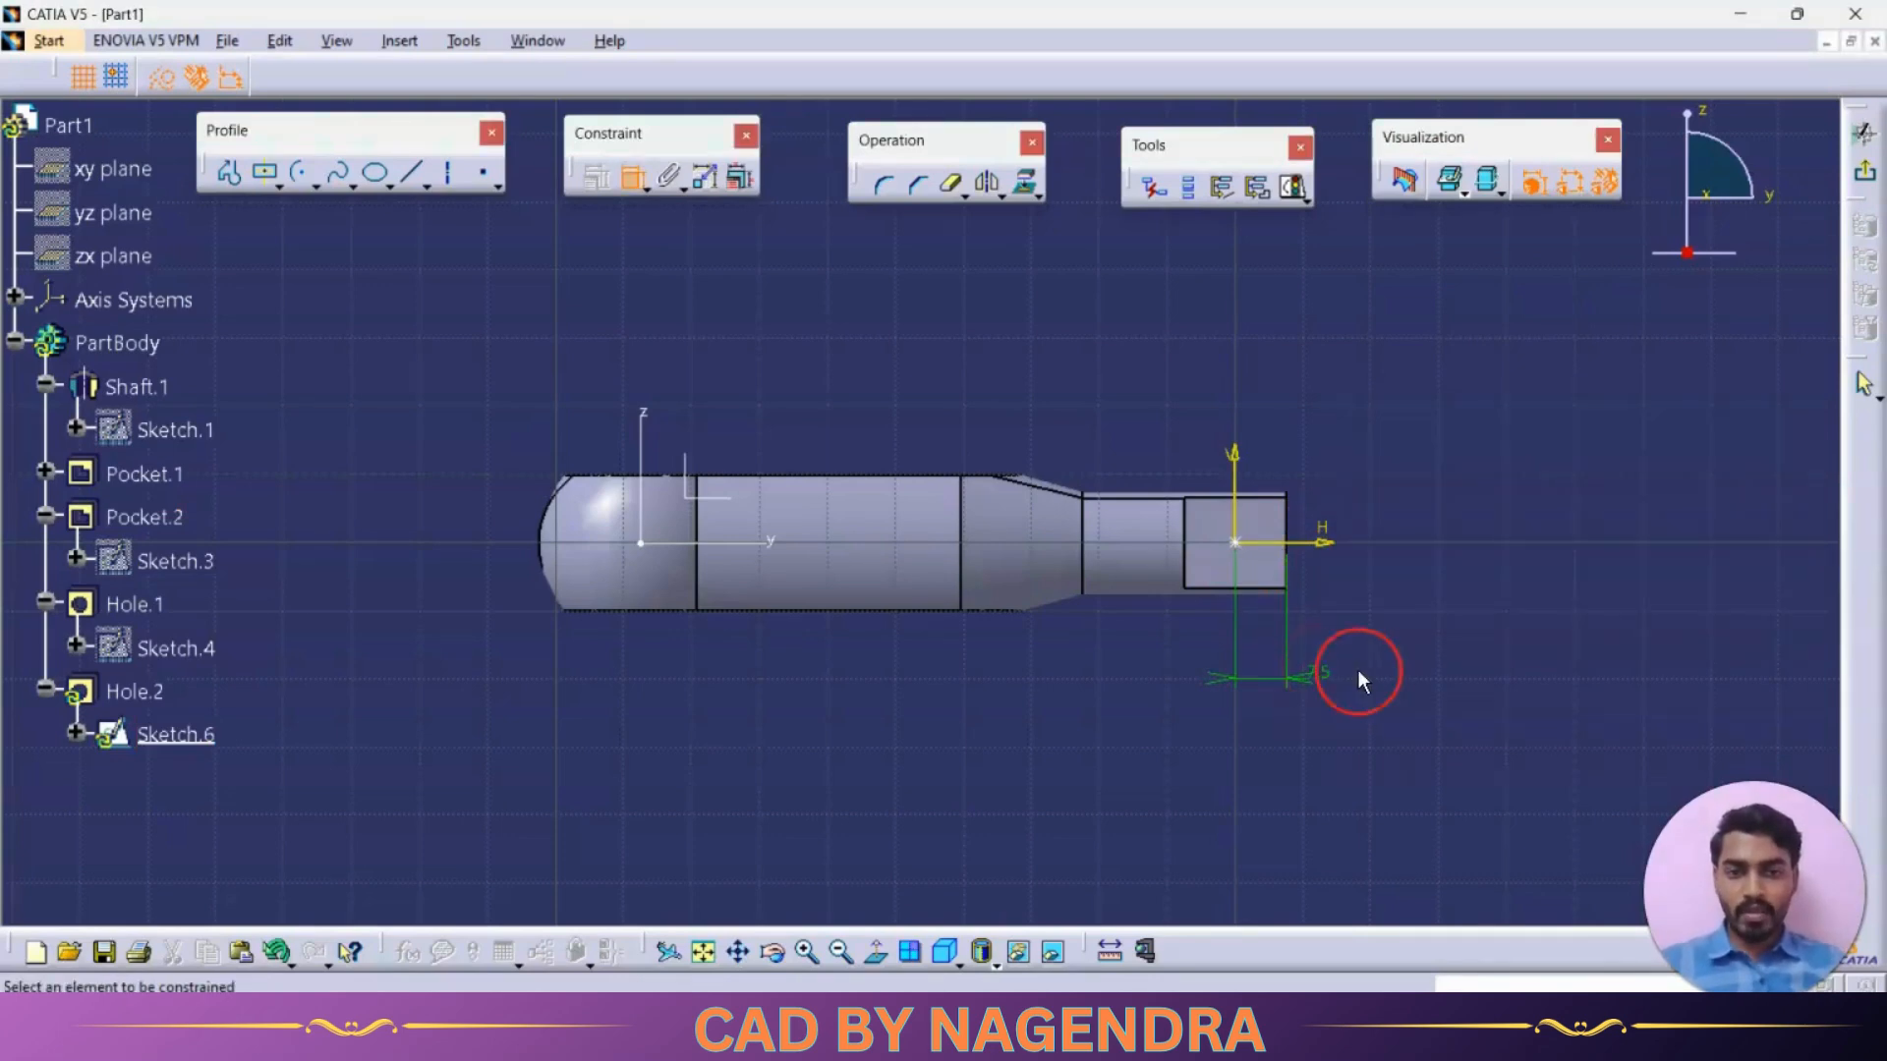
click(1237, 533)
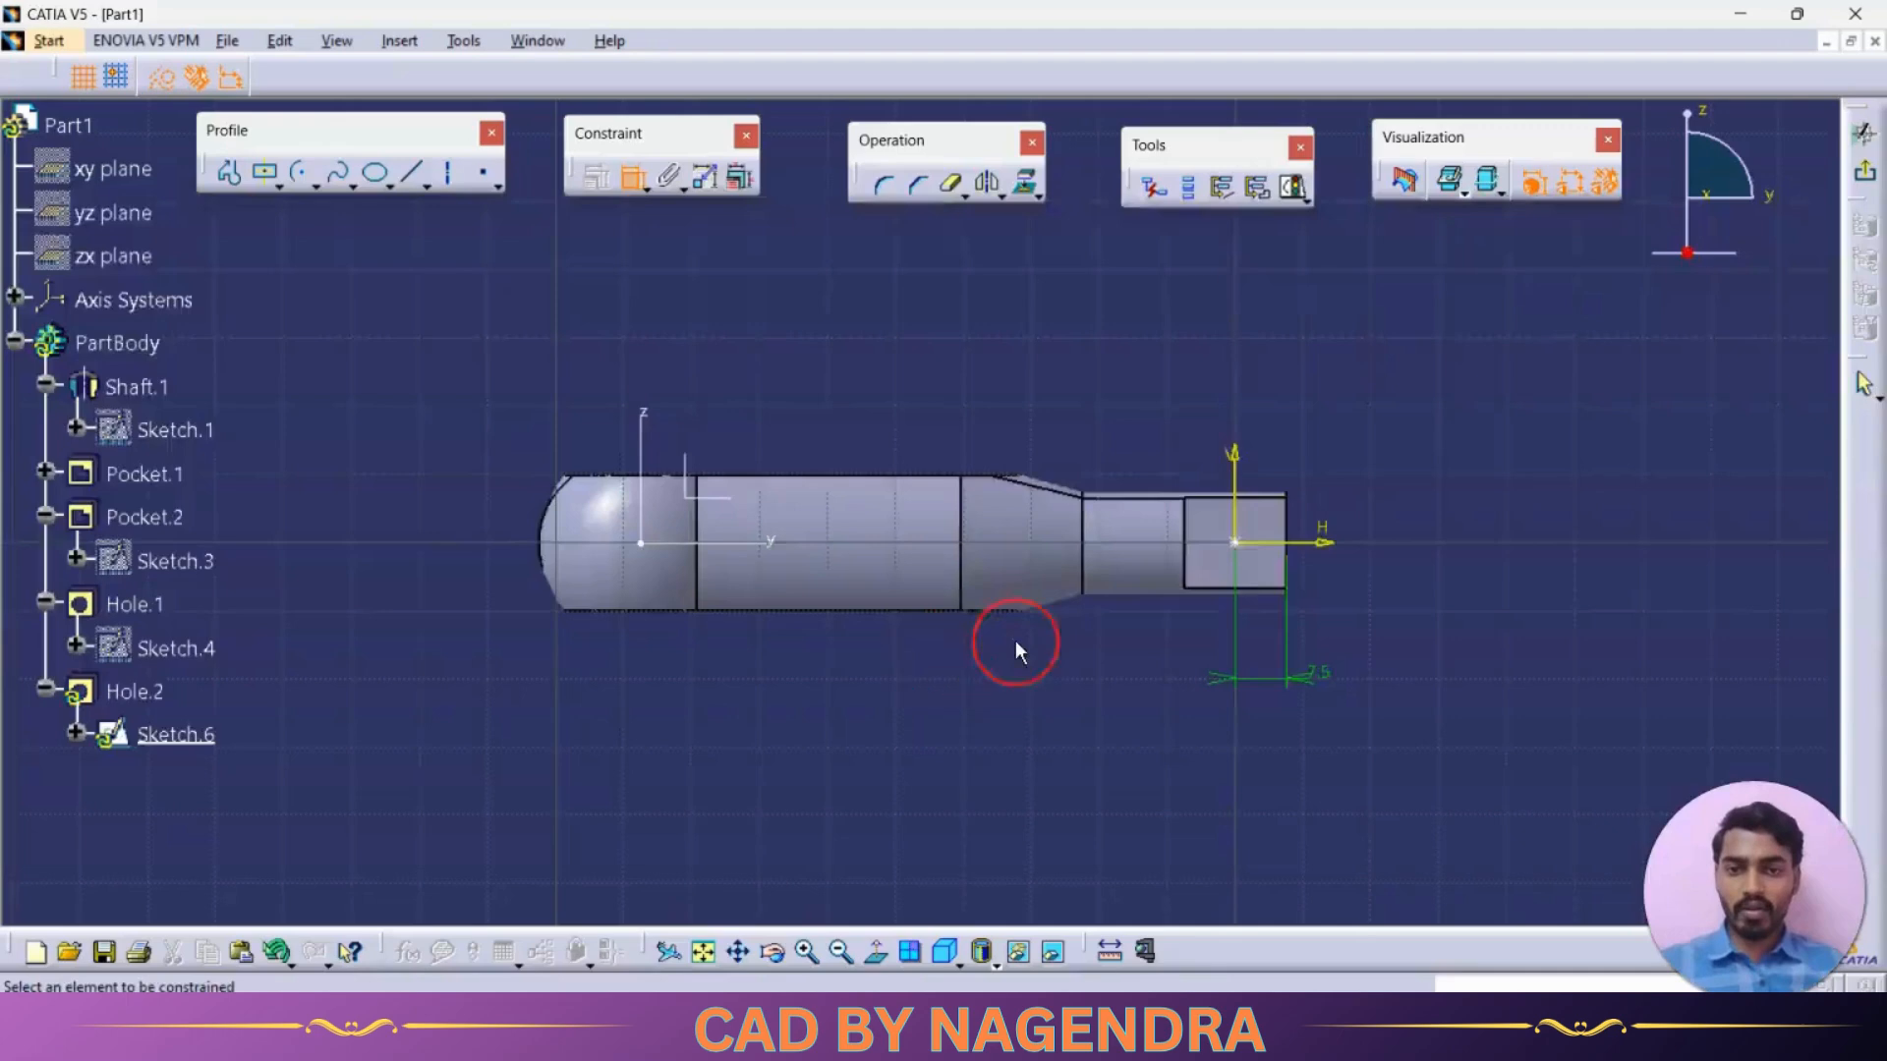
mouse_move(1011, 640)
middle_down()
mouse_move(1152, 567)
mouse_move(1116, 505)
mouse_move(1154, 429)
middle_up()
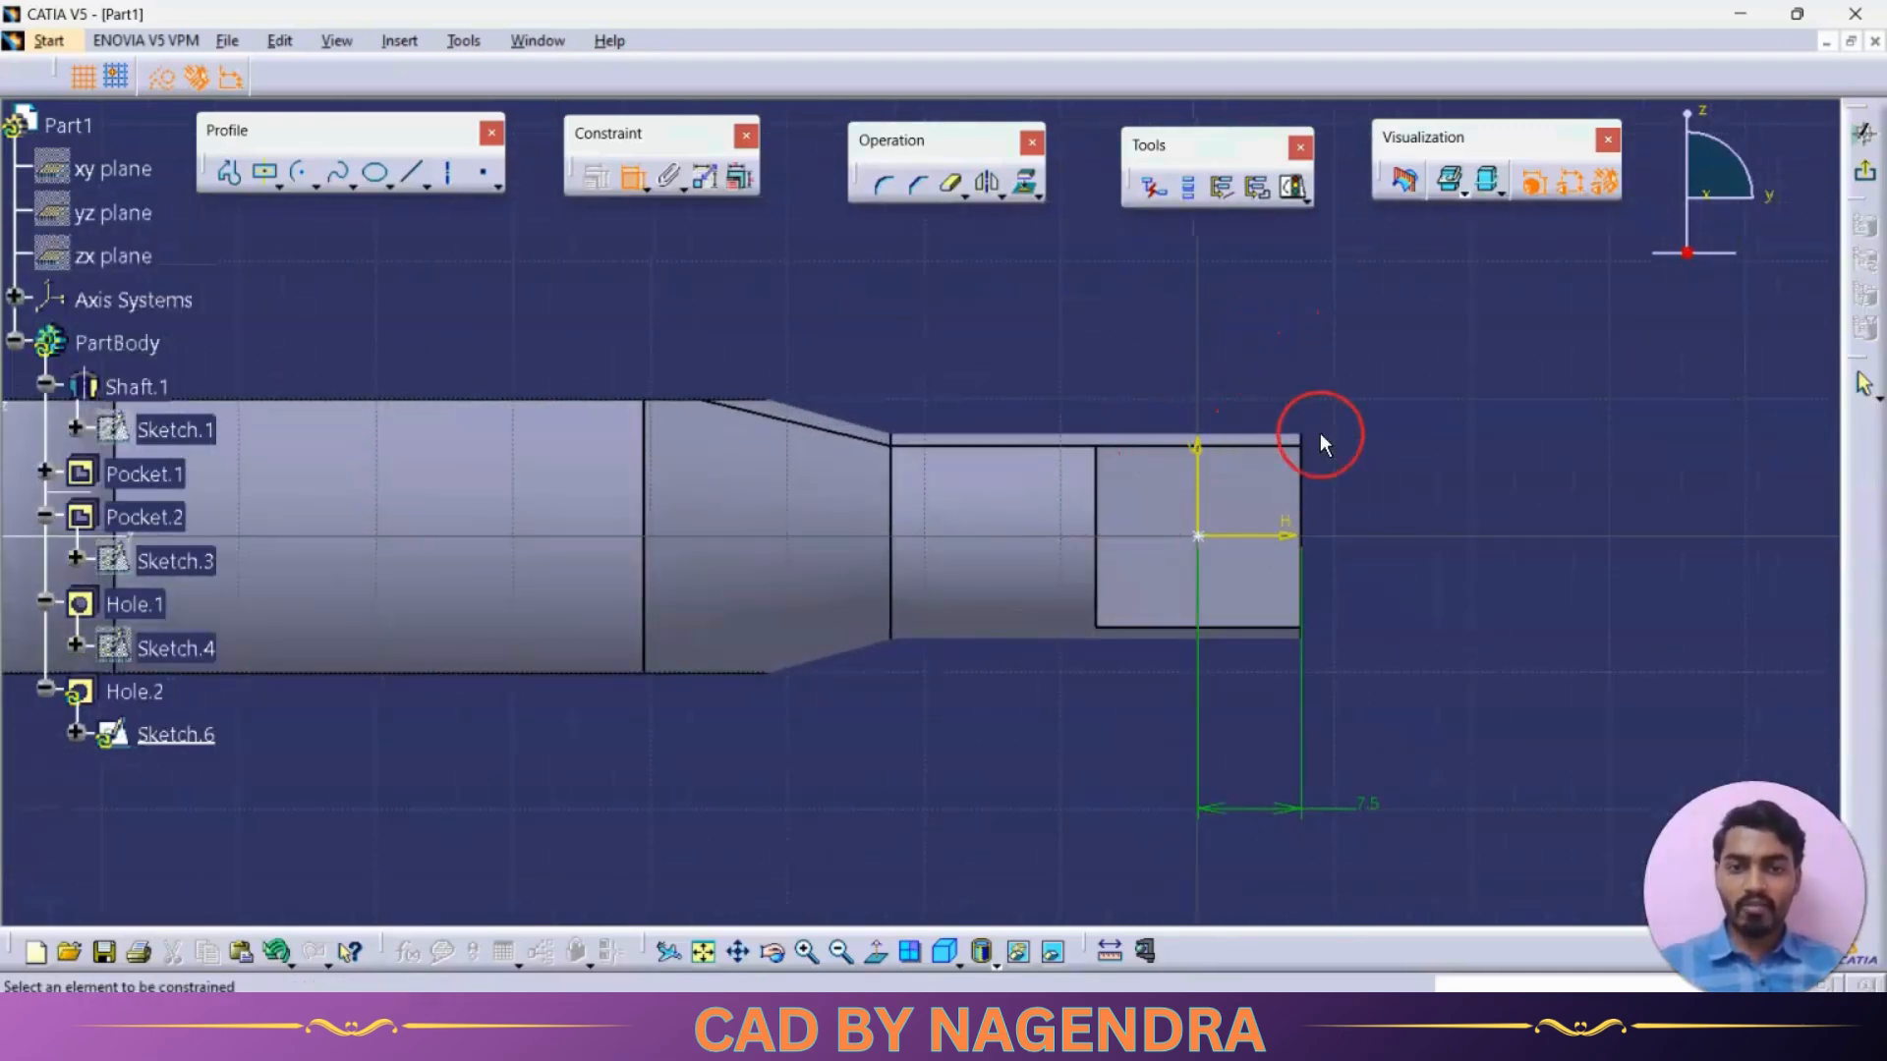
middle_drag(1272, 426, 1268, 438)
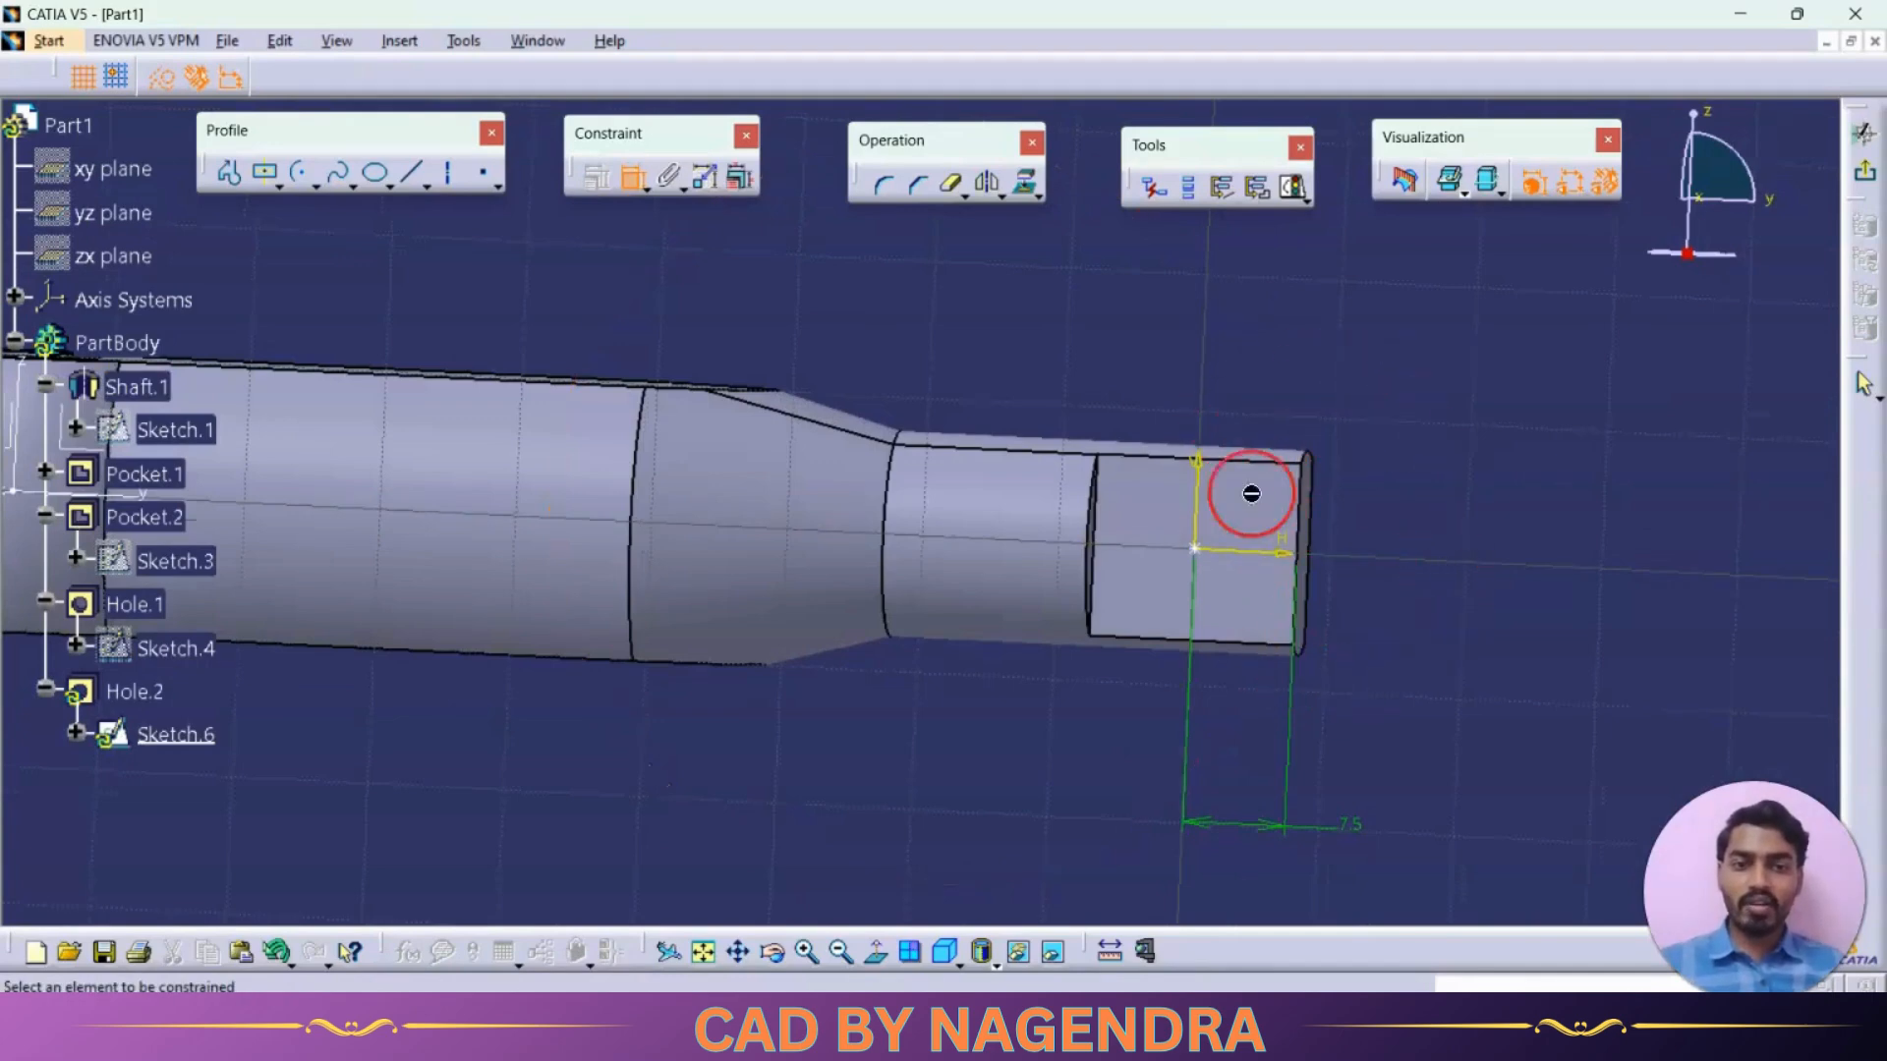
click(876, 950)
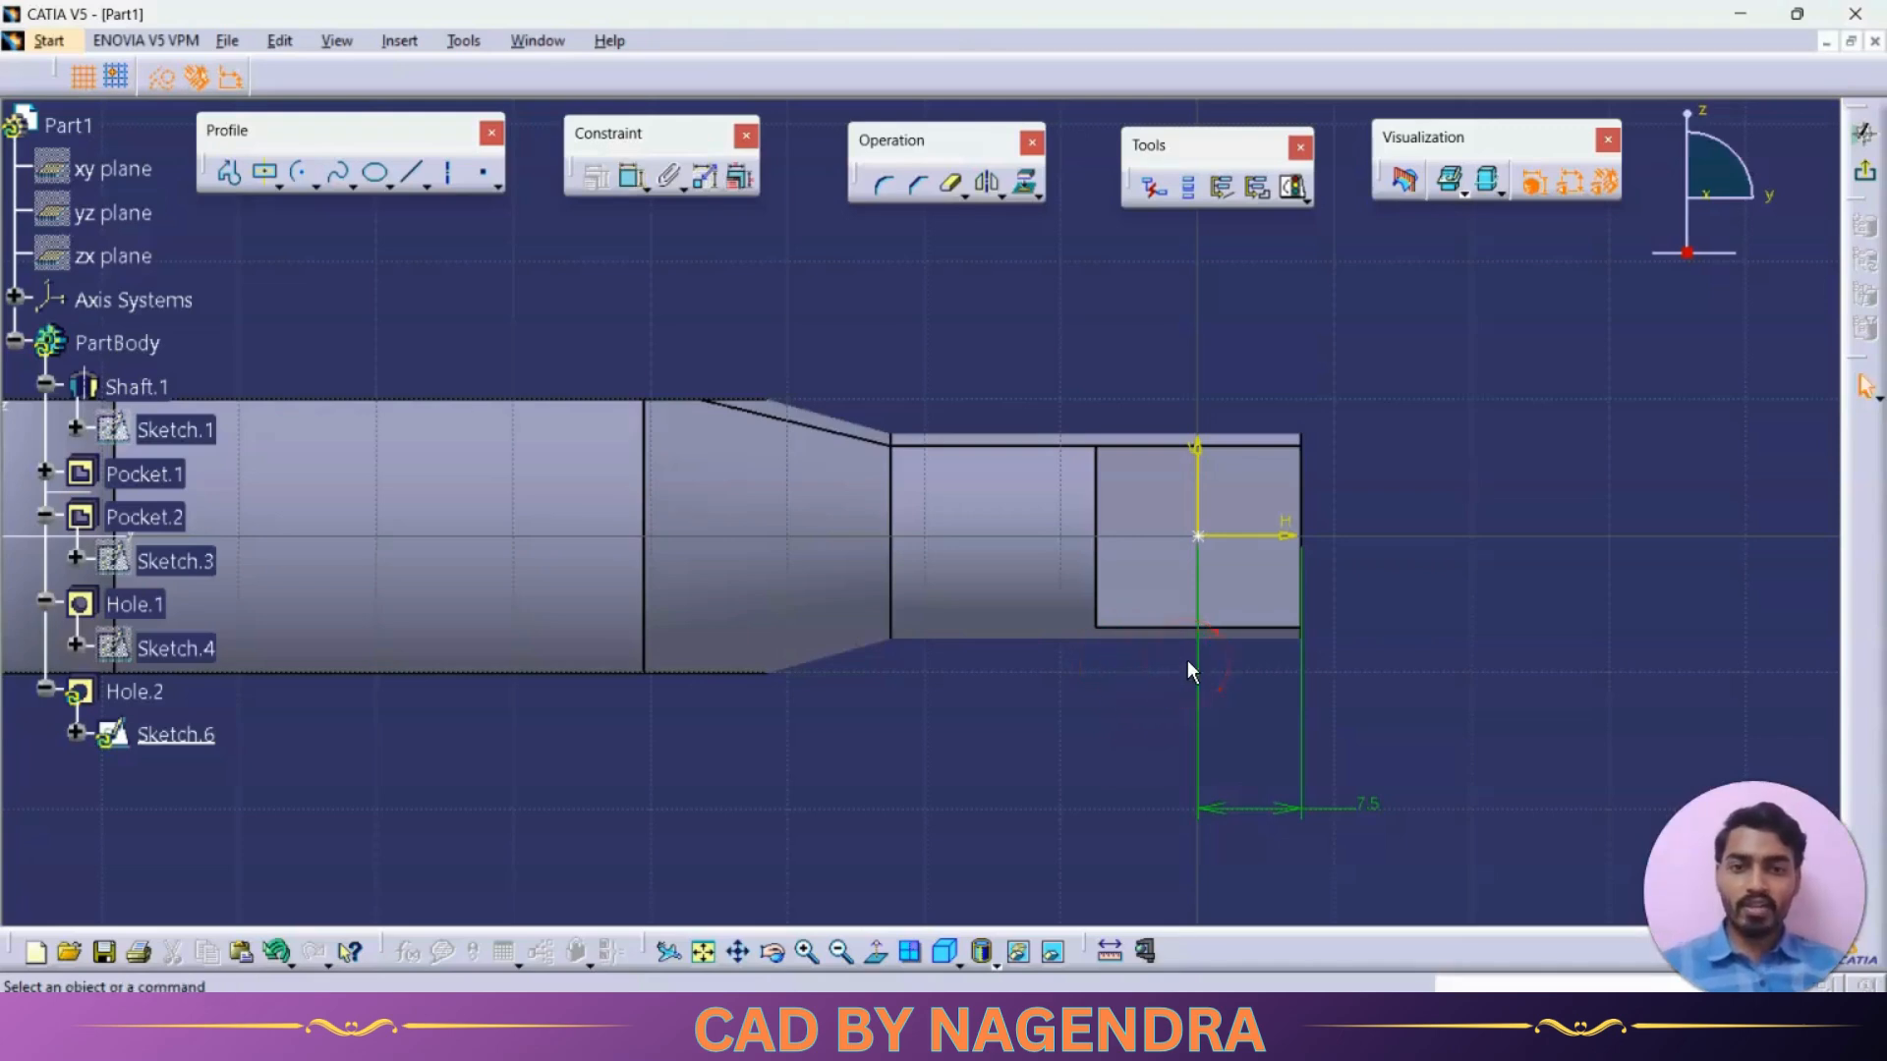
Project the silhouette edges of the narrow end's cylindrical surface onto the hole's positioning sketch
click(1027, 192)
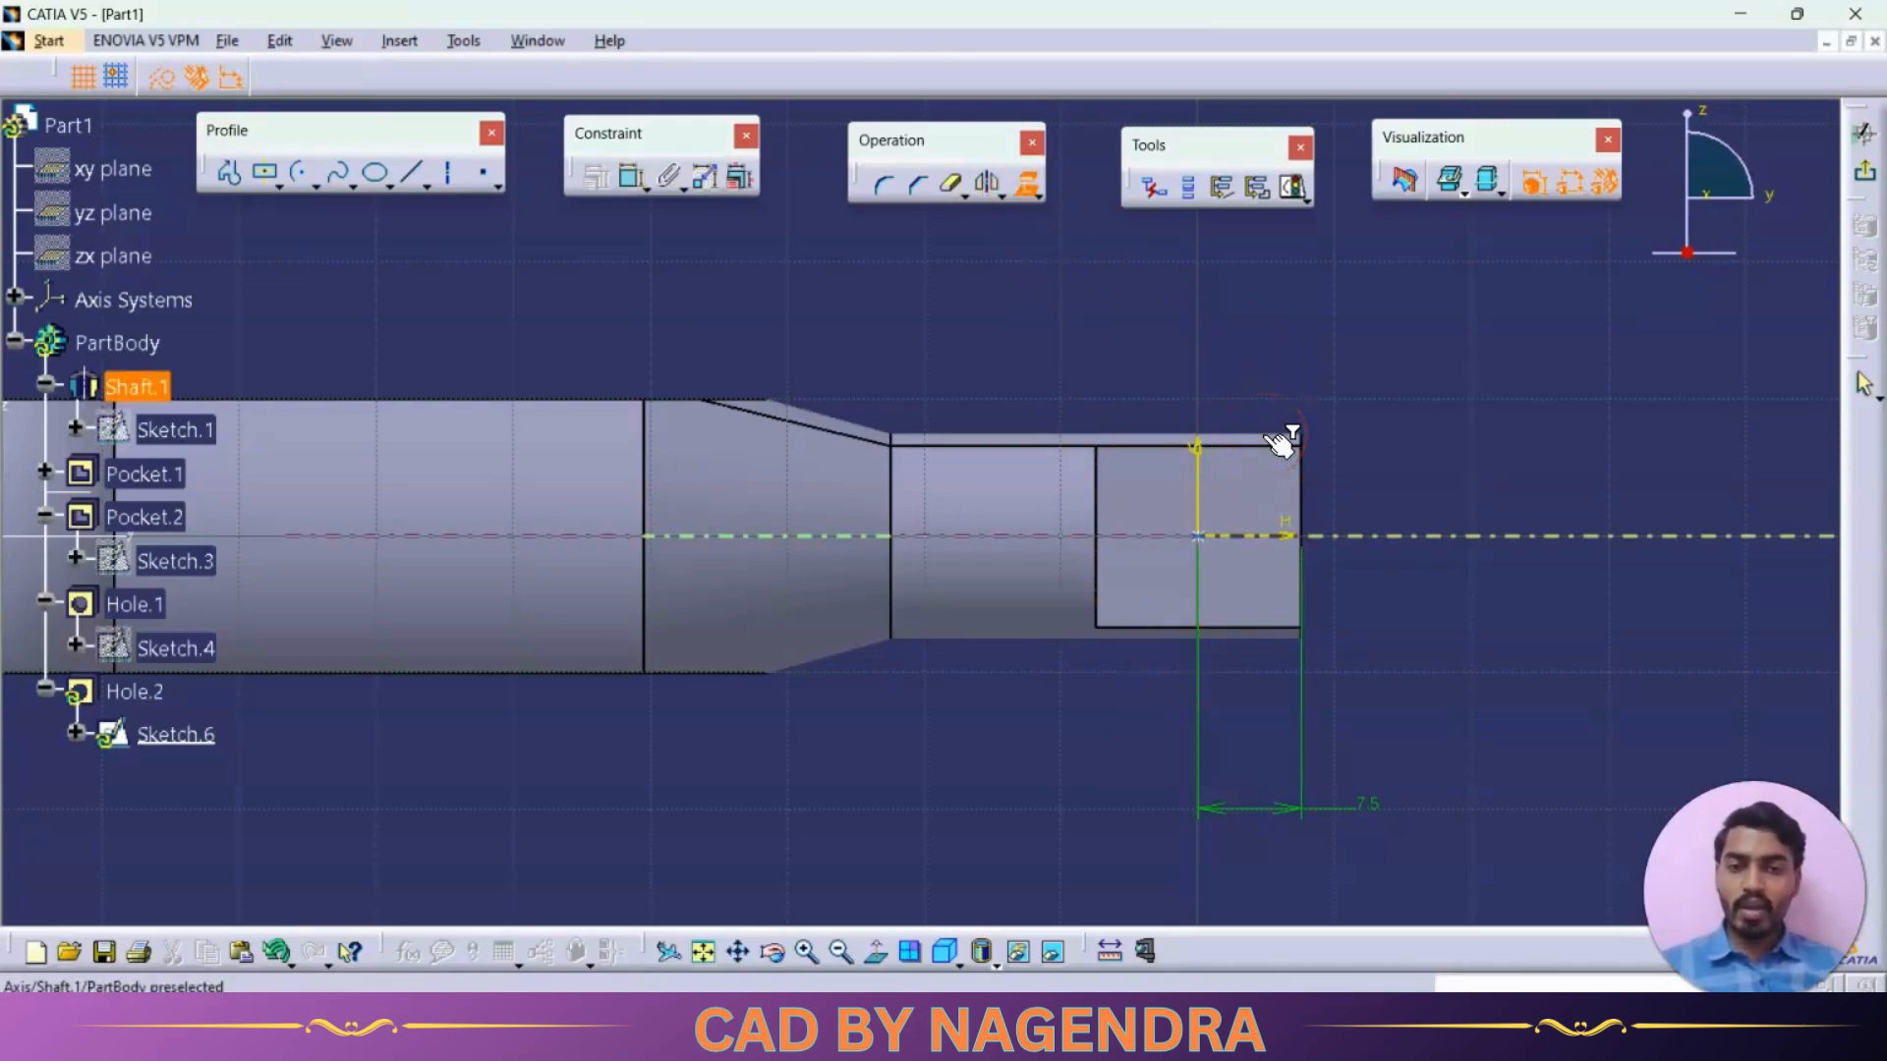
click(1078, 293)
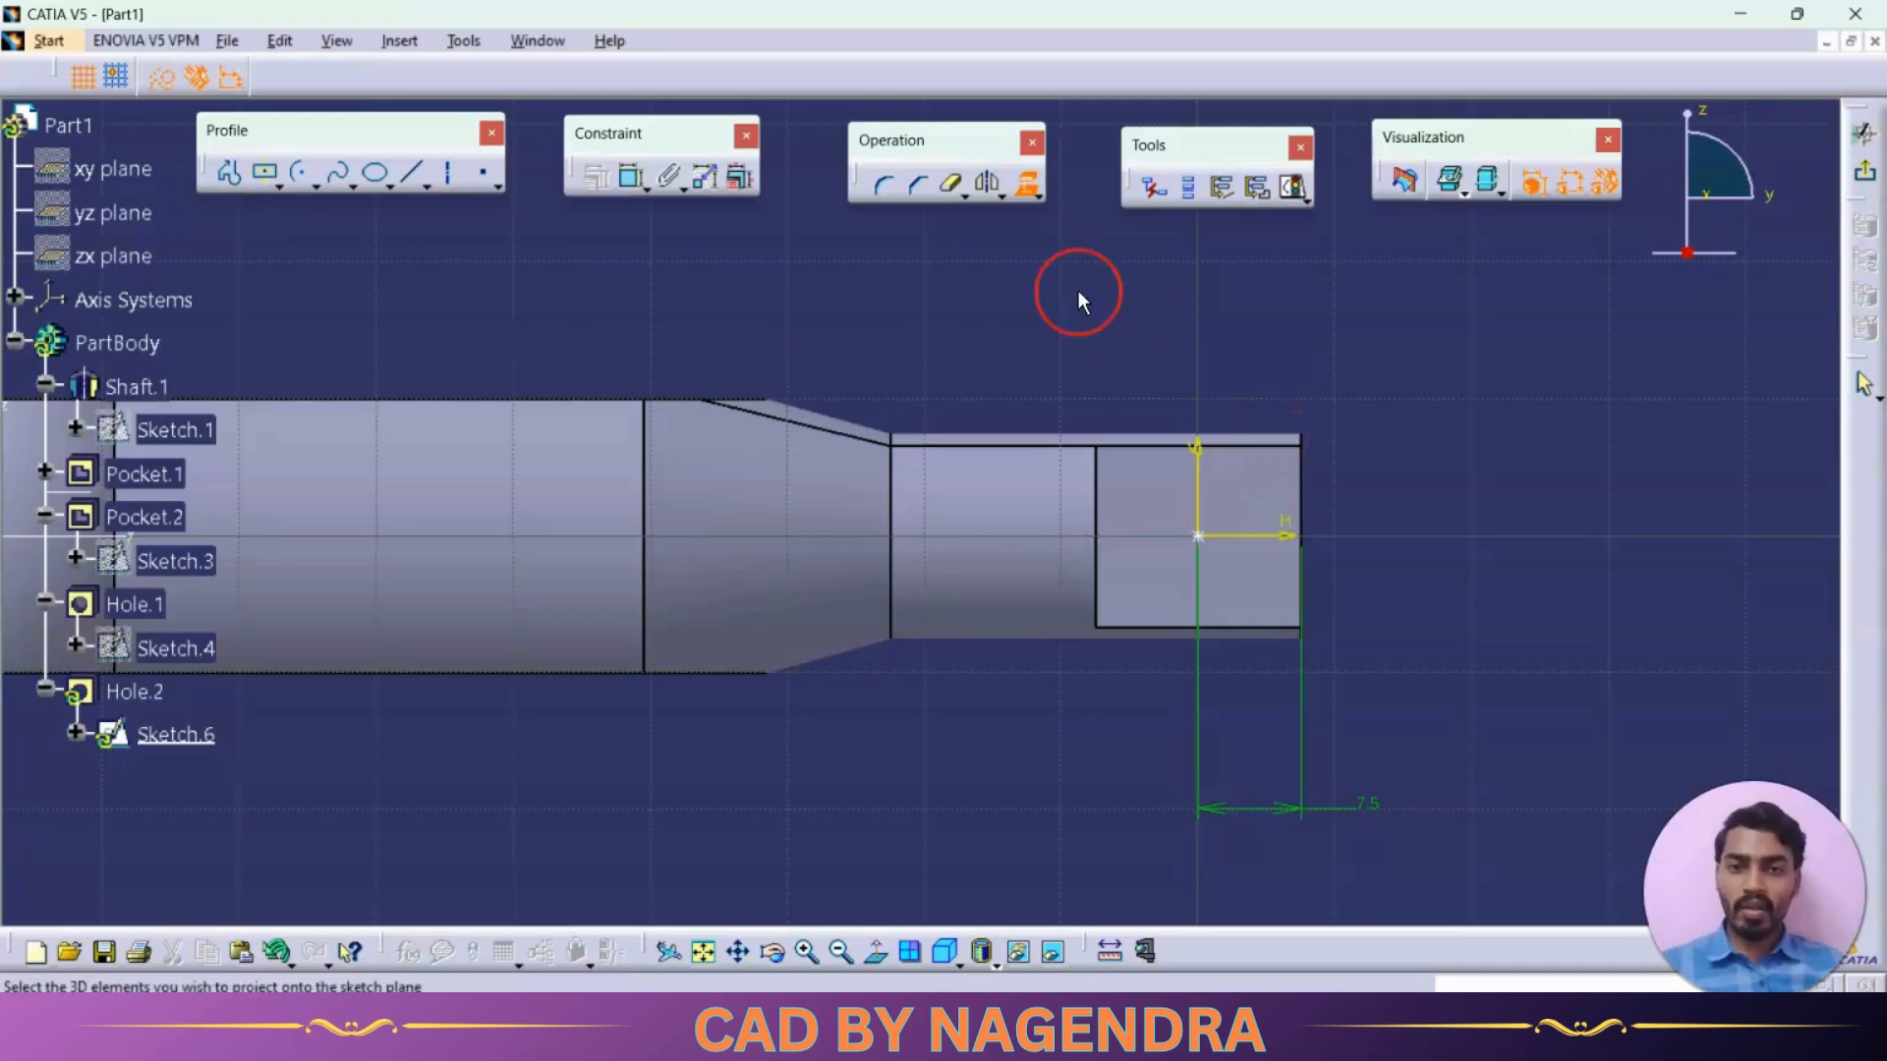
click(1040, 199)
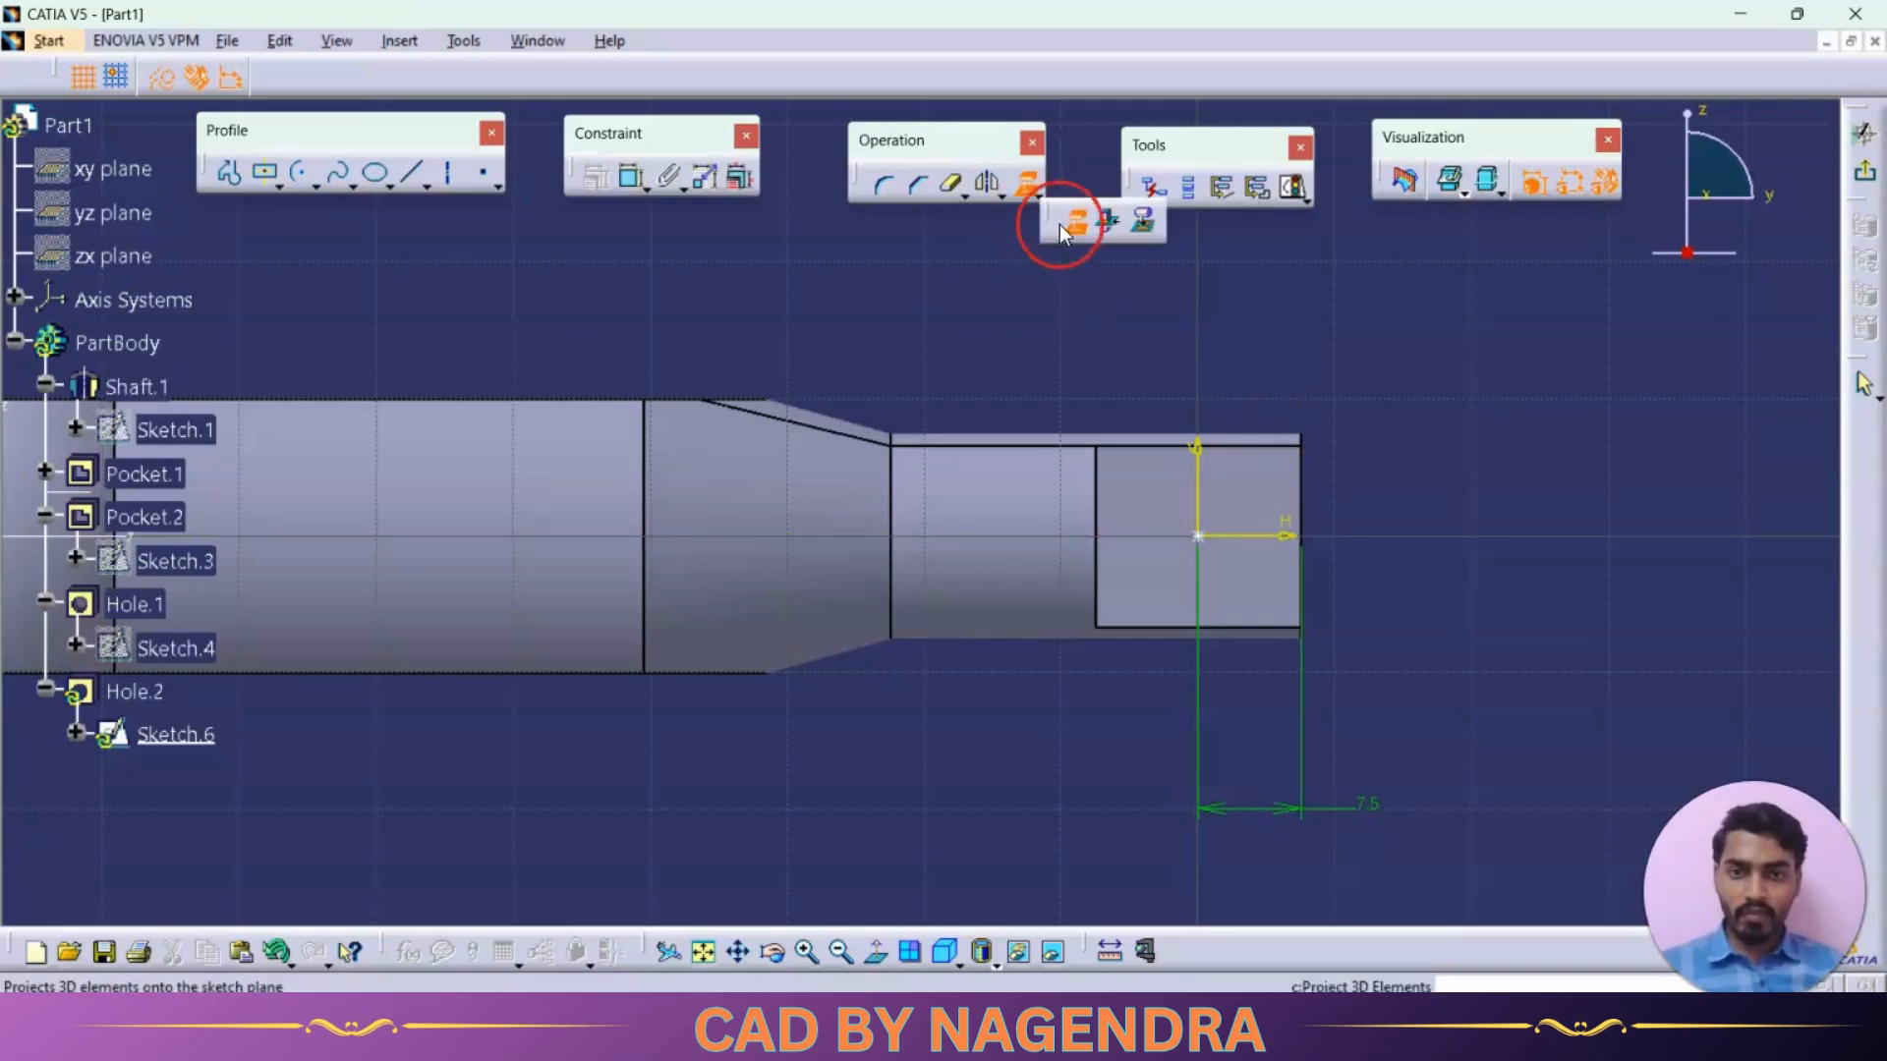
click(1147, 224)
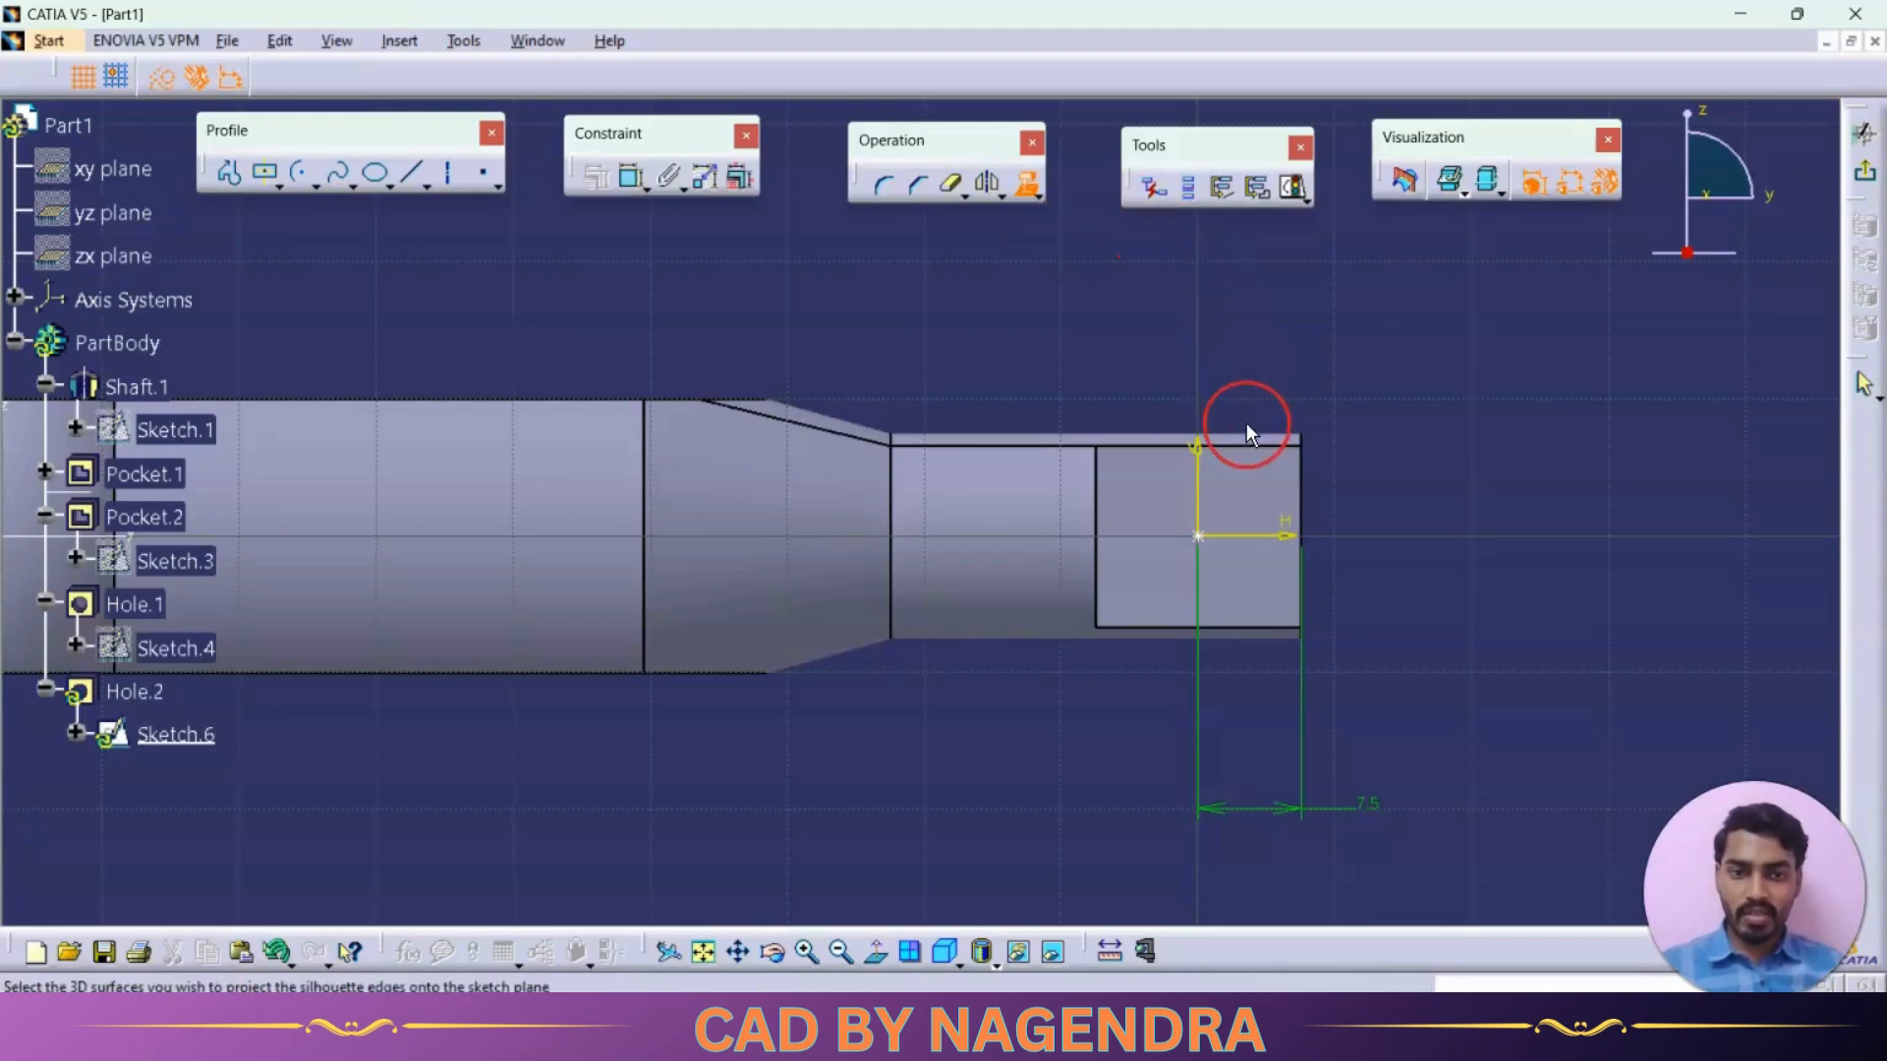
click(1271, 445)
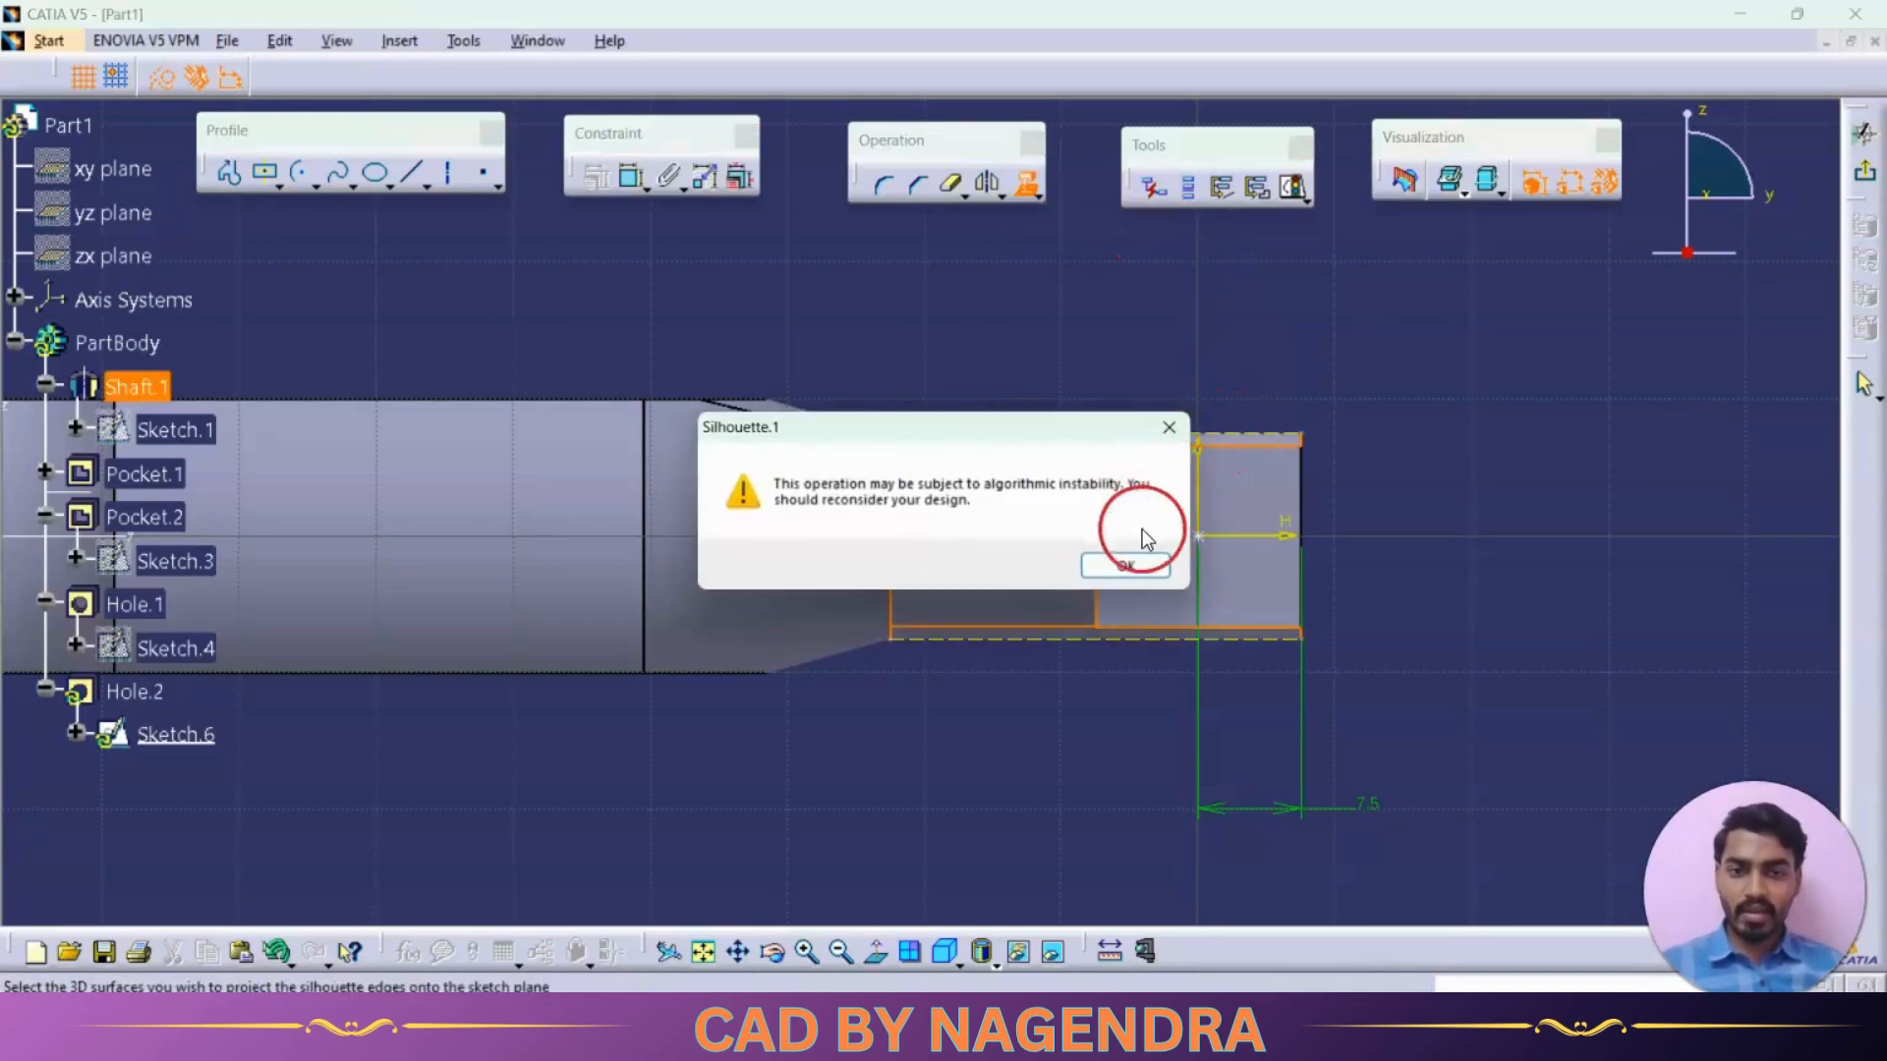
click(1128, 564)
click(1407, 538)
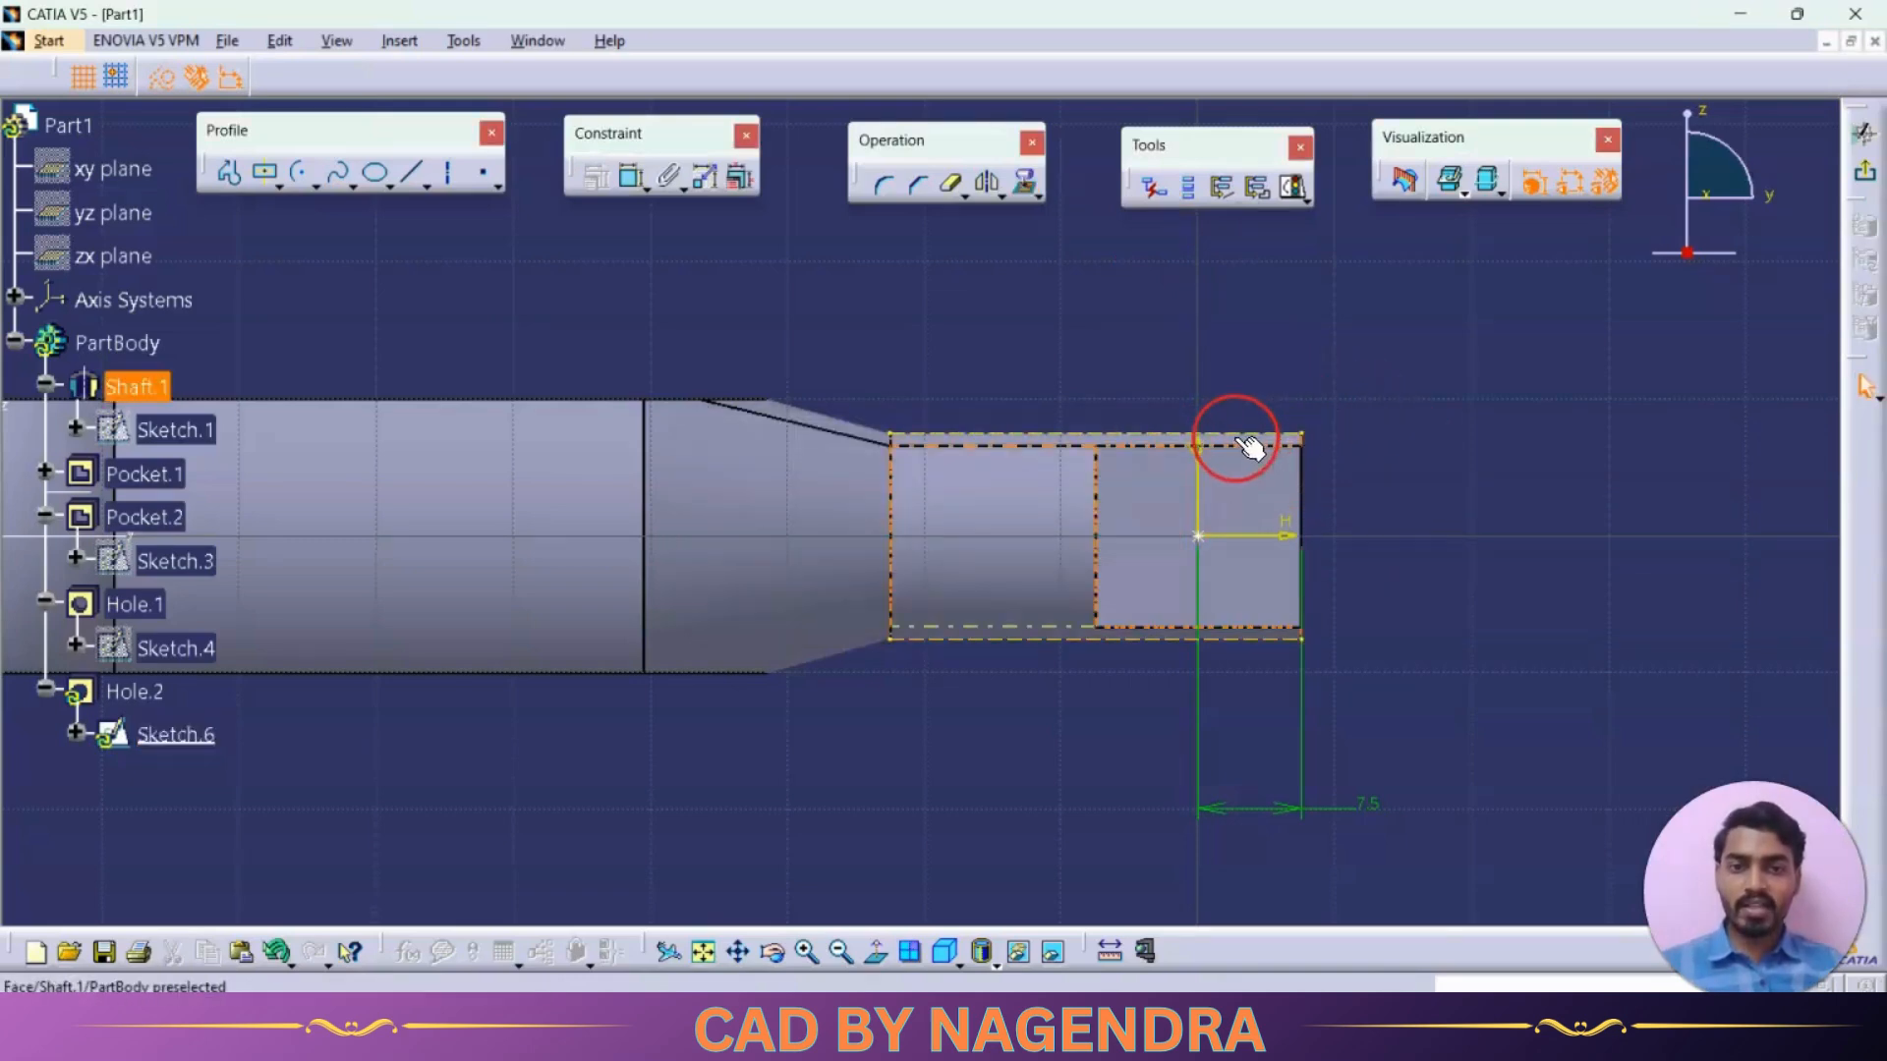
Constrain the hole's centre point to 7.41 mm from the upper projected silhouette edge
click(632, 177)
click(1201, 529)
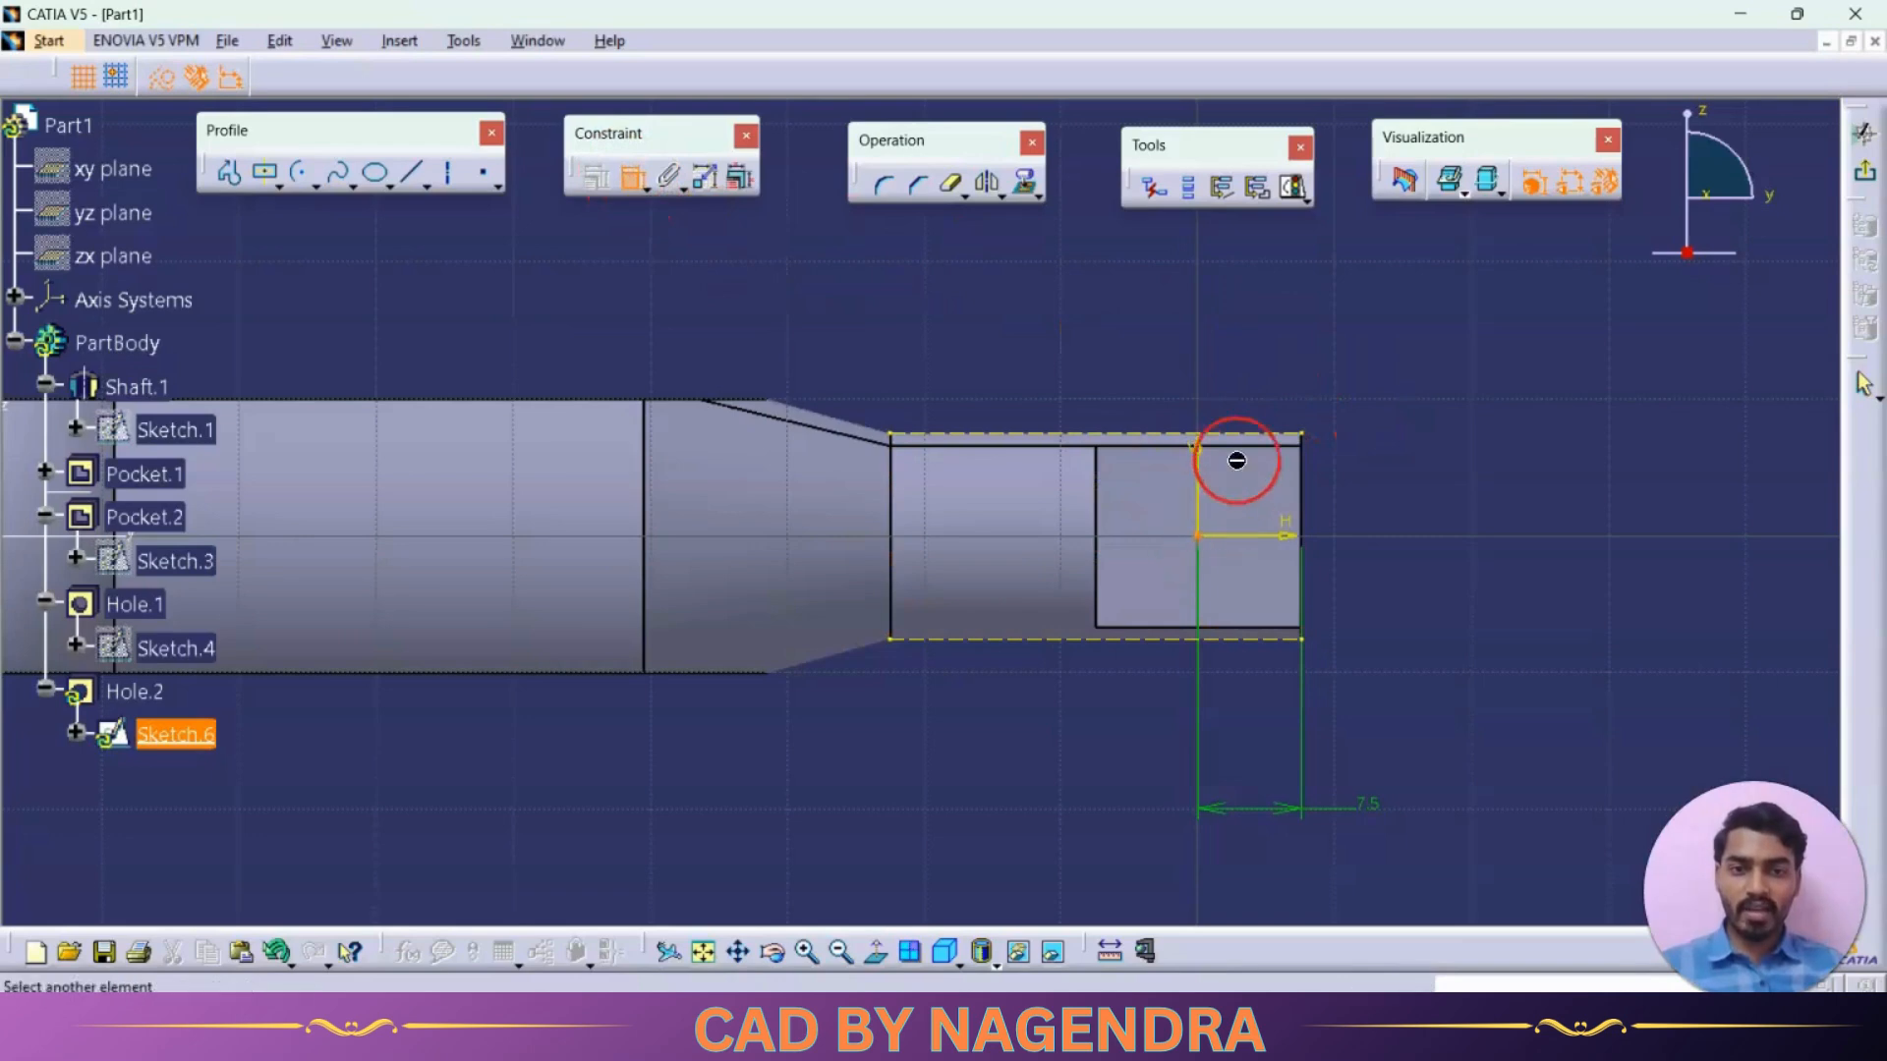
click(1389, 470)
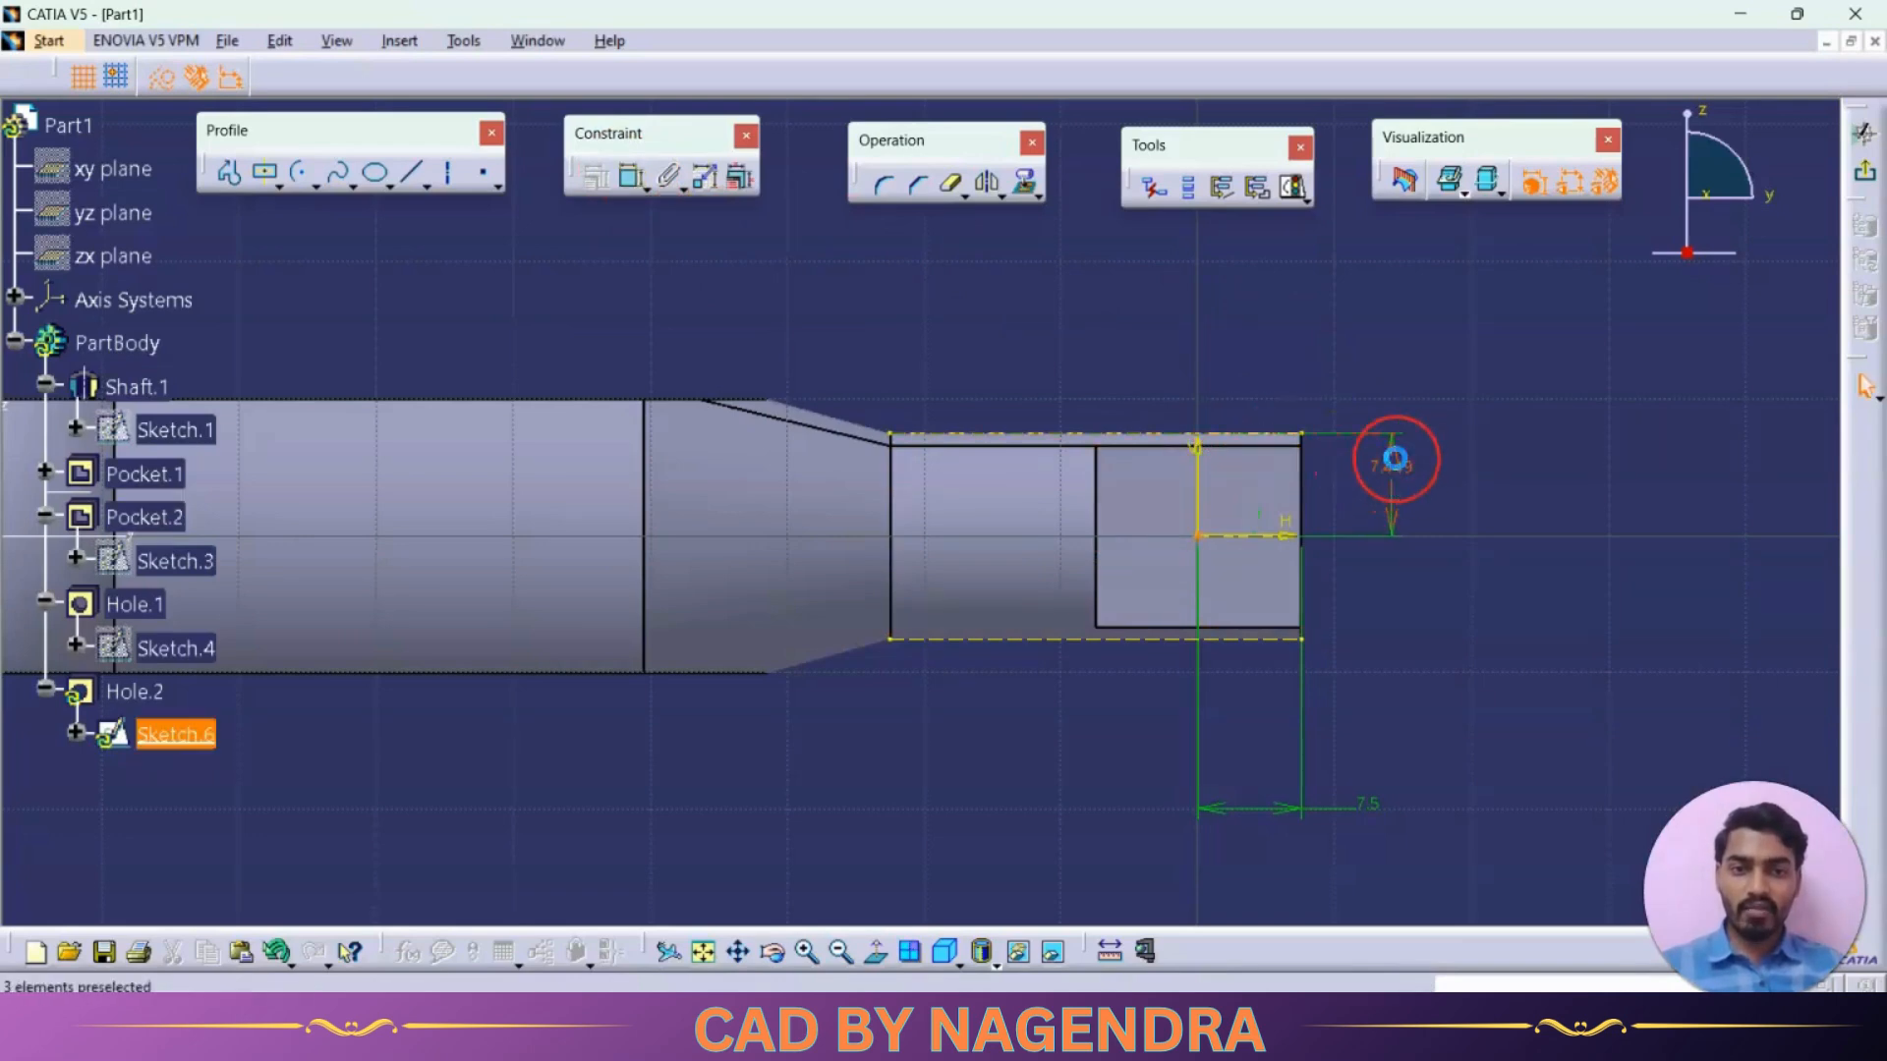
double_click(1390, 454)
text(7.)
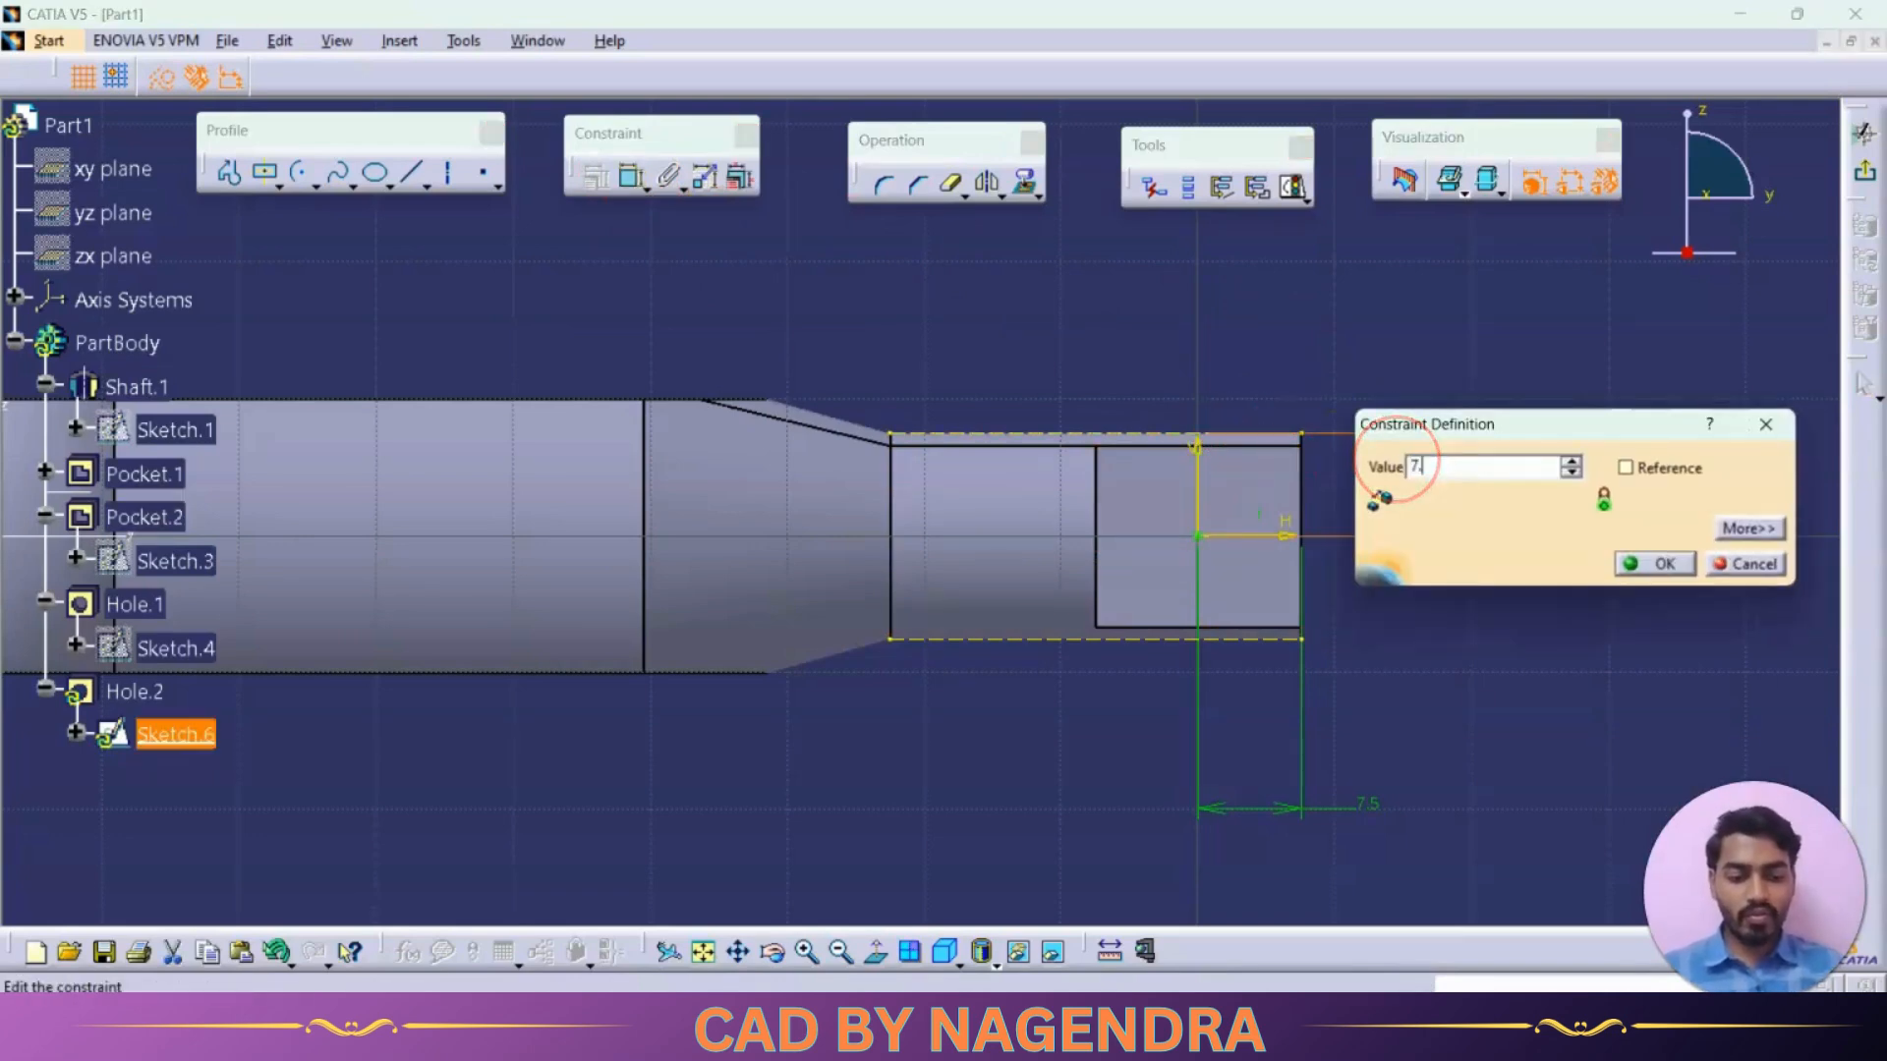
text(41mm)
key(Return)
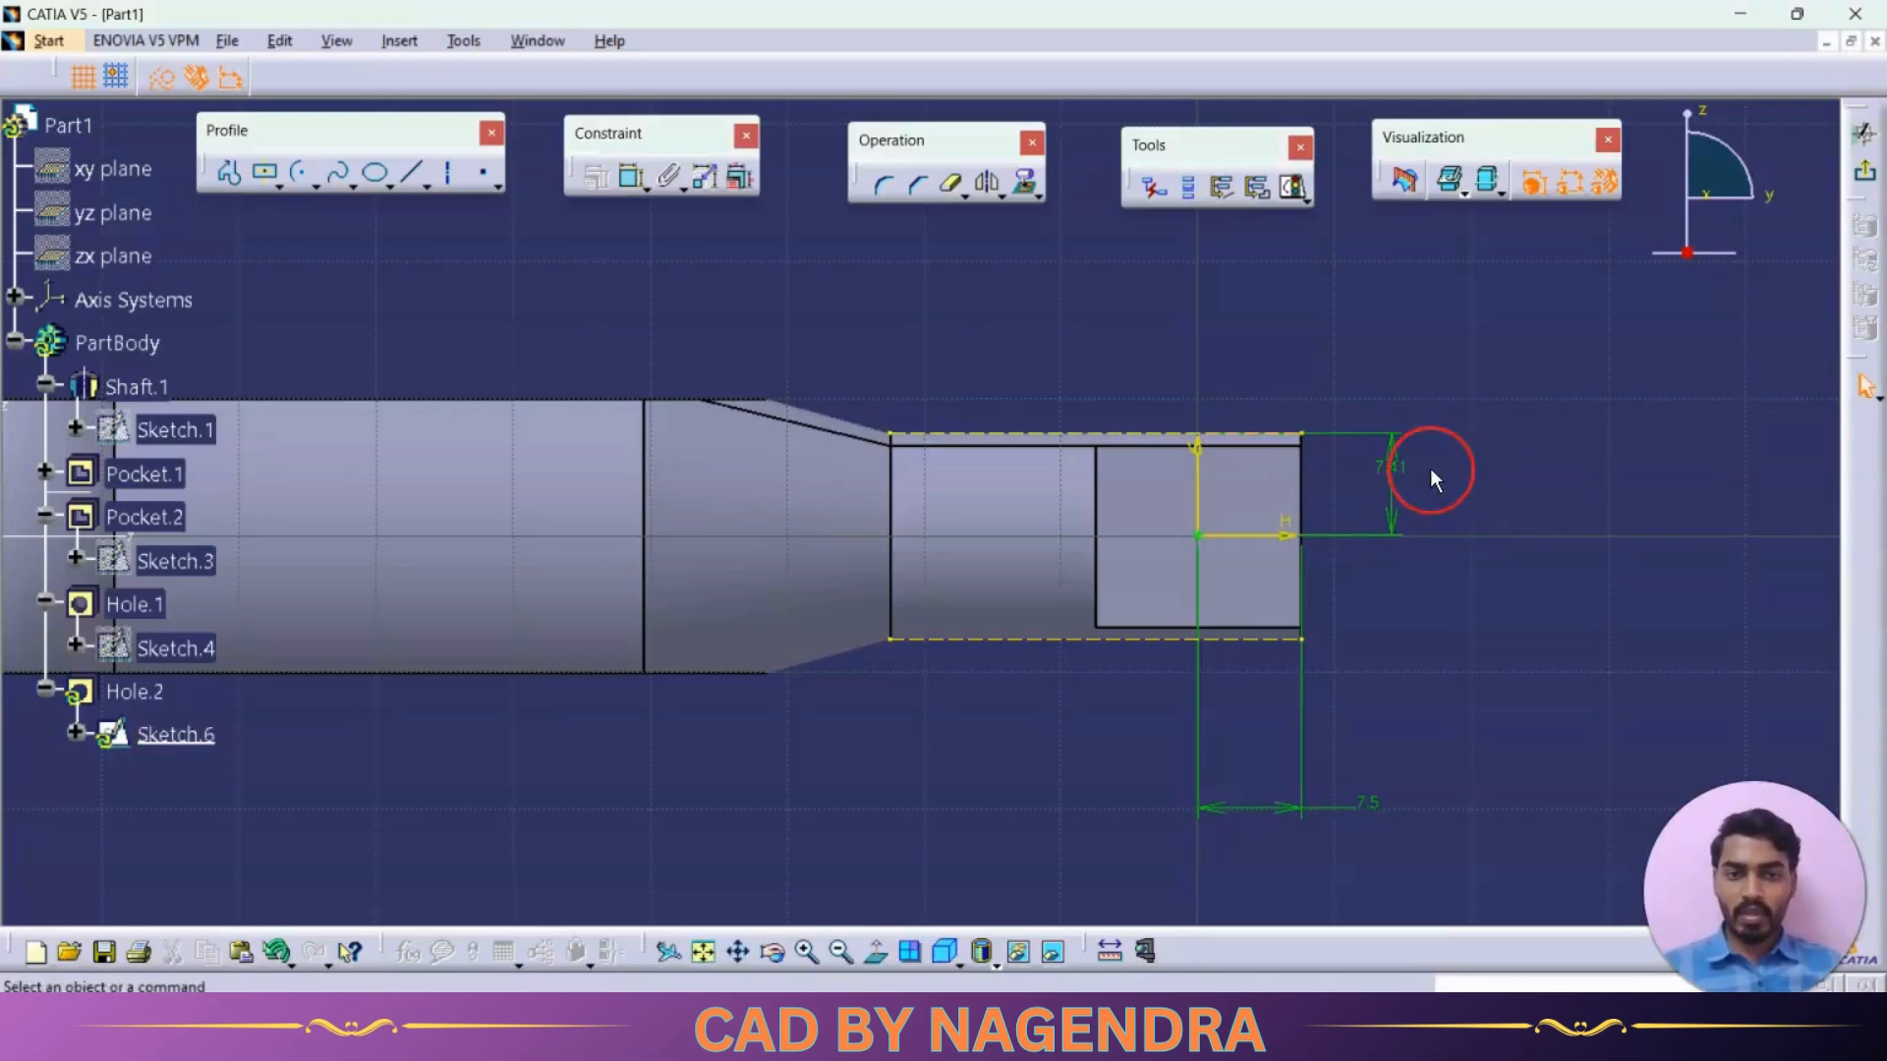
Finish the positioning sketch, create the 5 mm hole through the narrow end and fit the whole part in view
click(1038, 196)
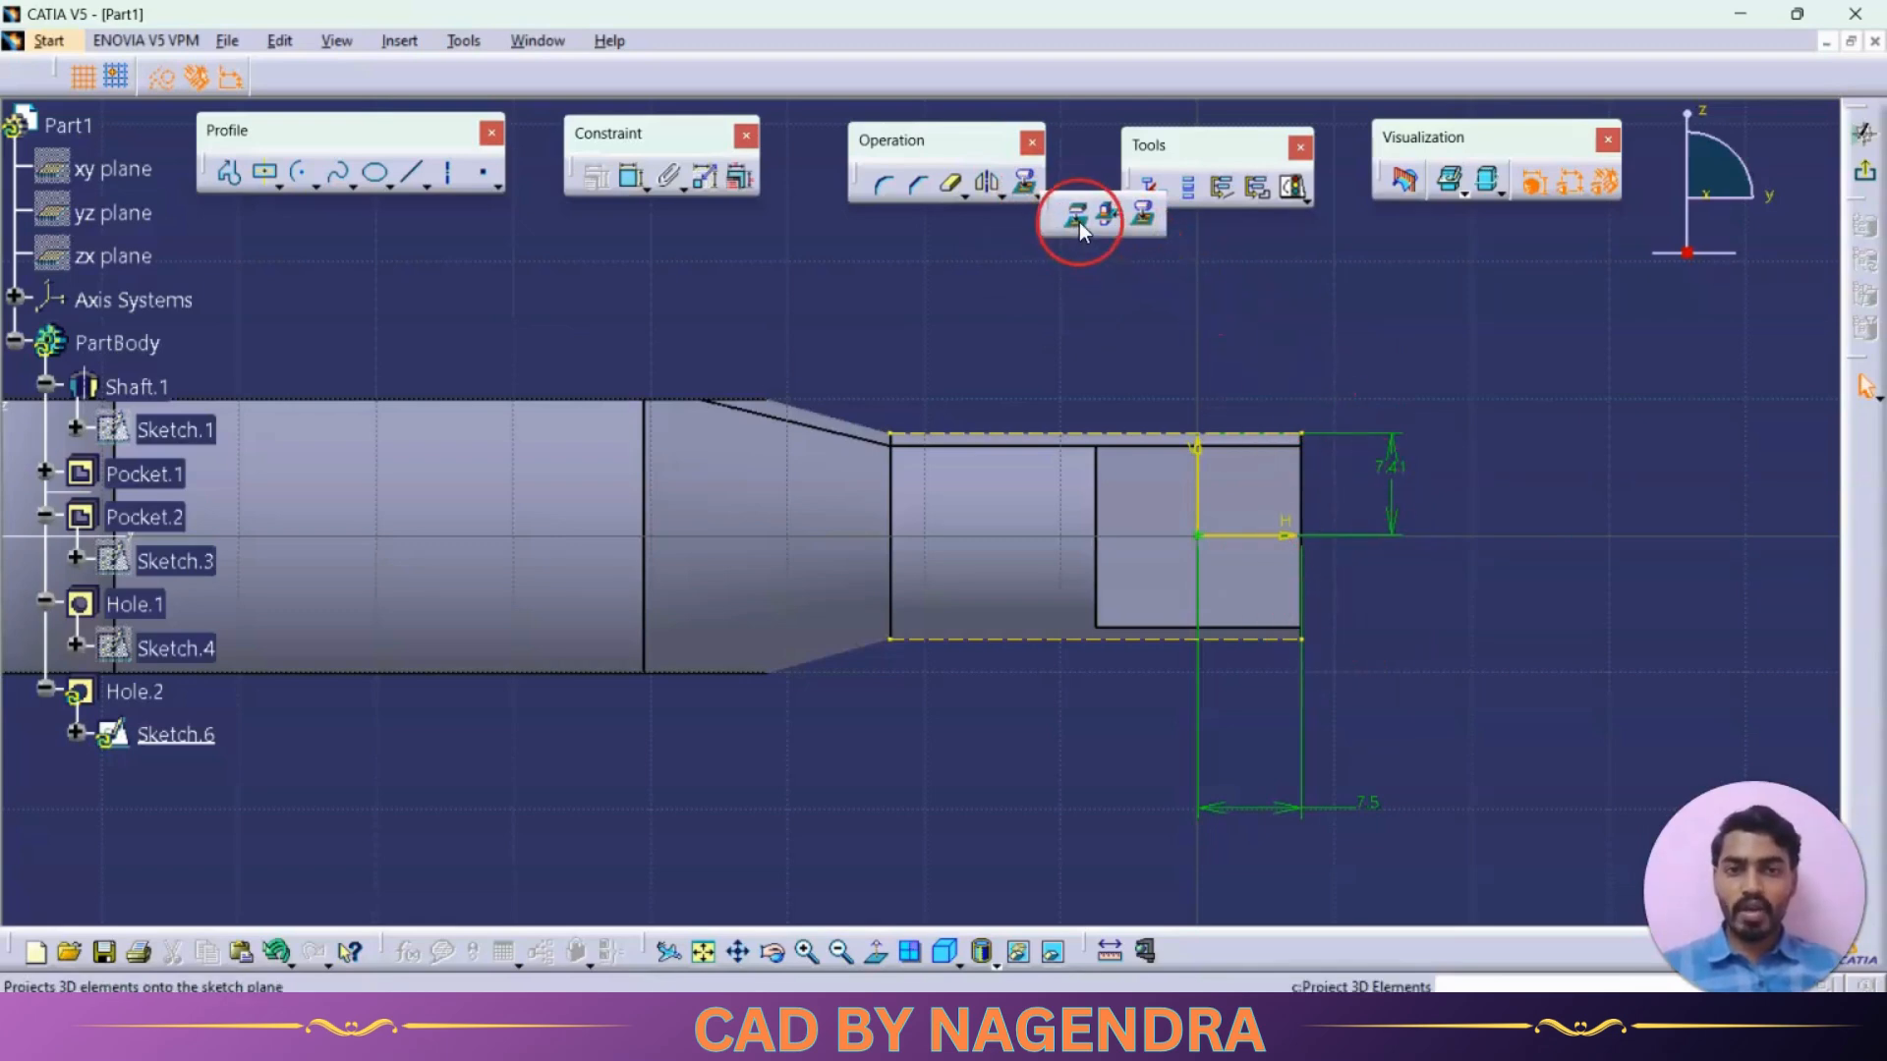
click(1146, 219)
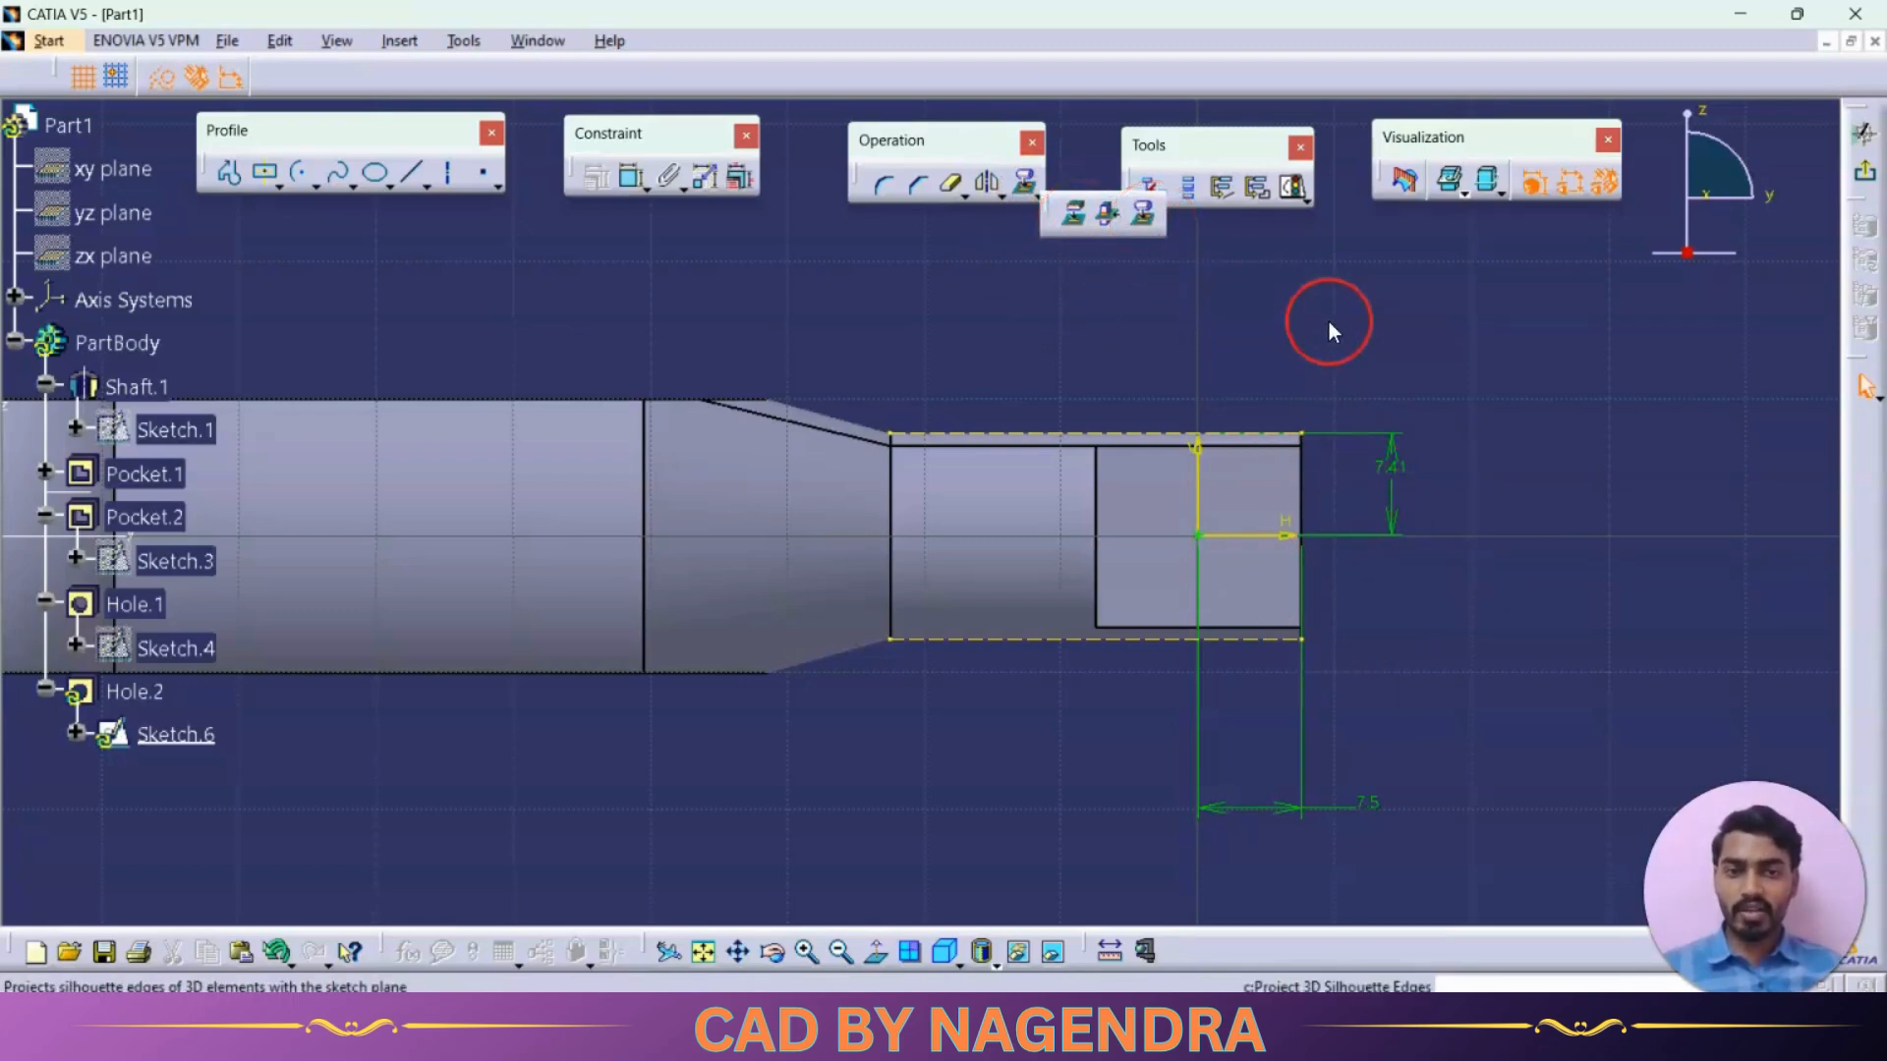
click(1852, 192)
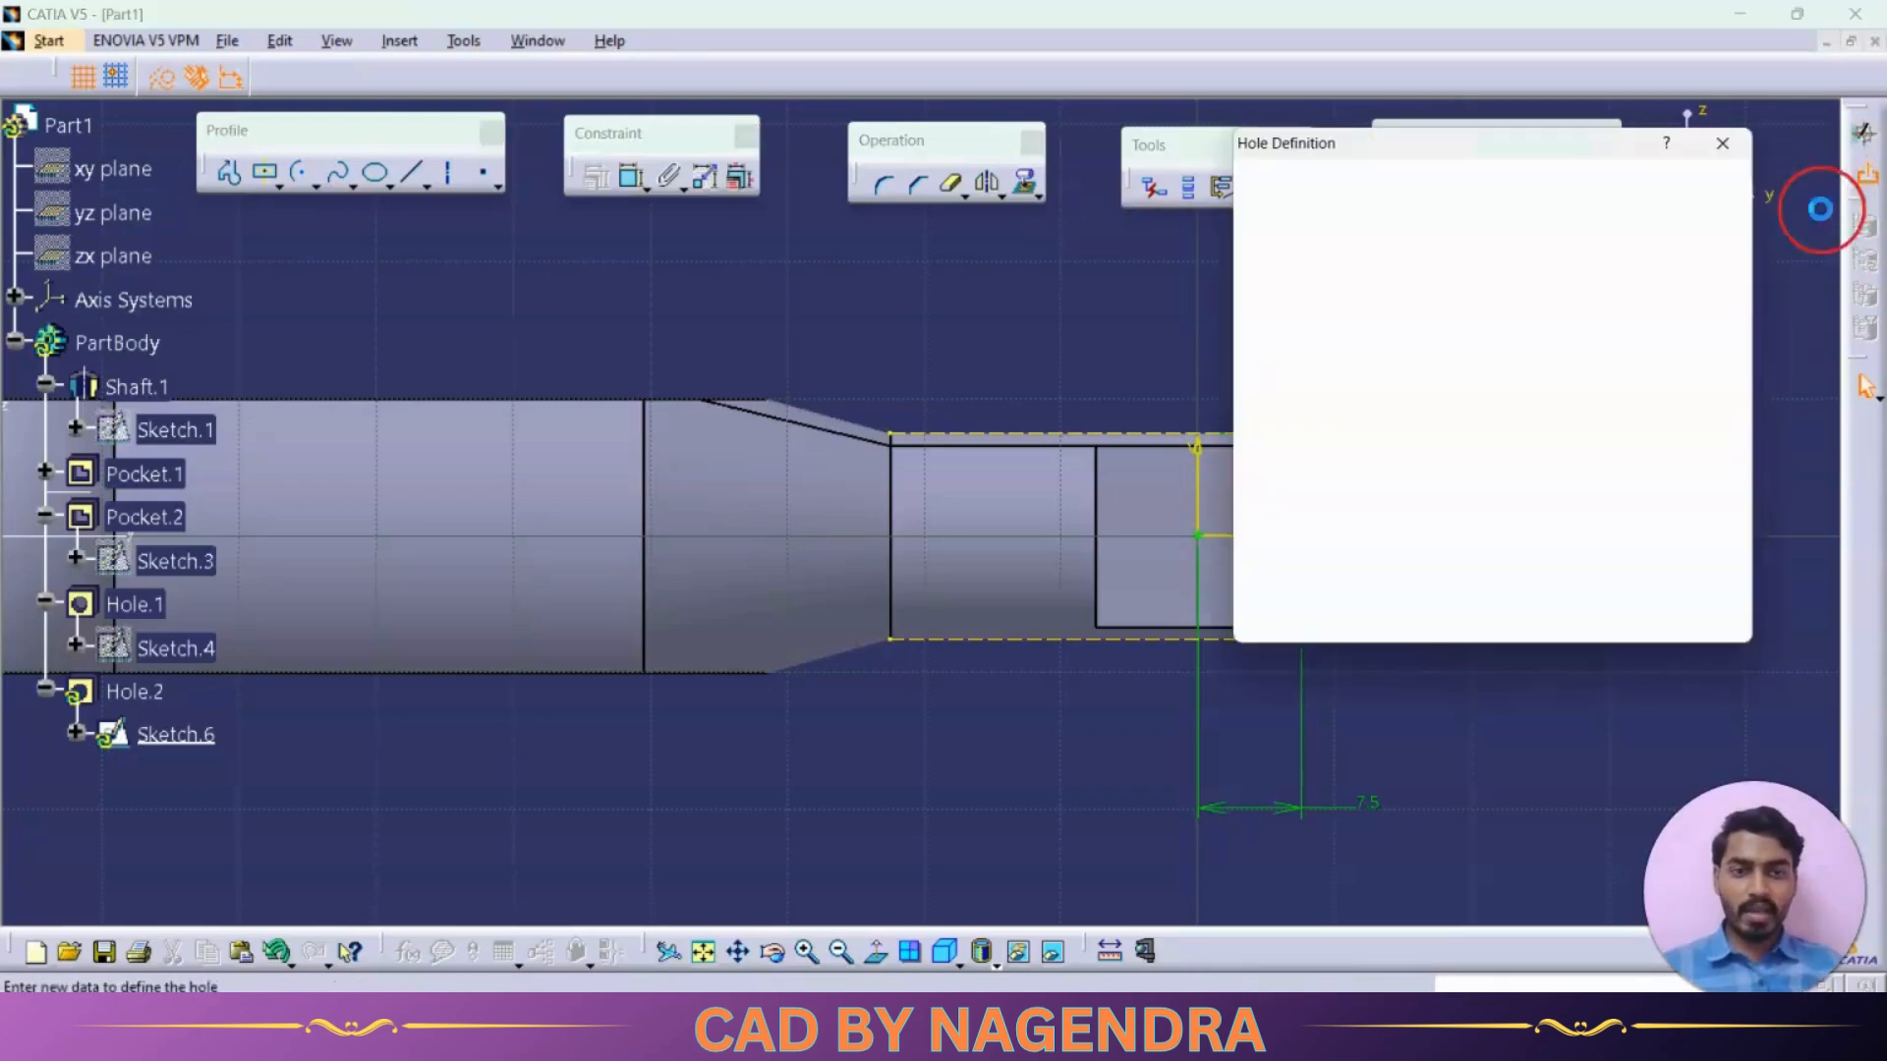
click(1509, 619)
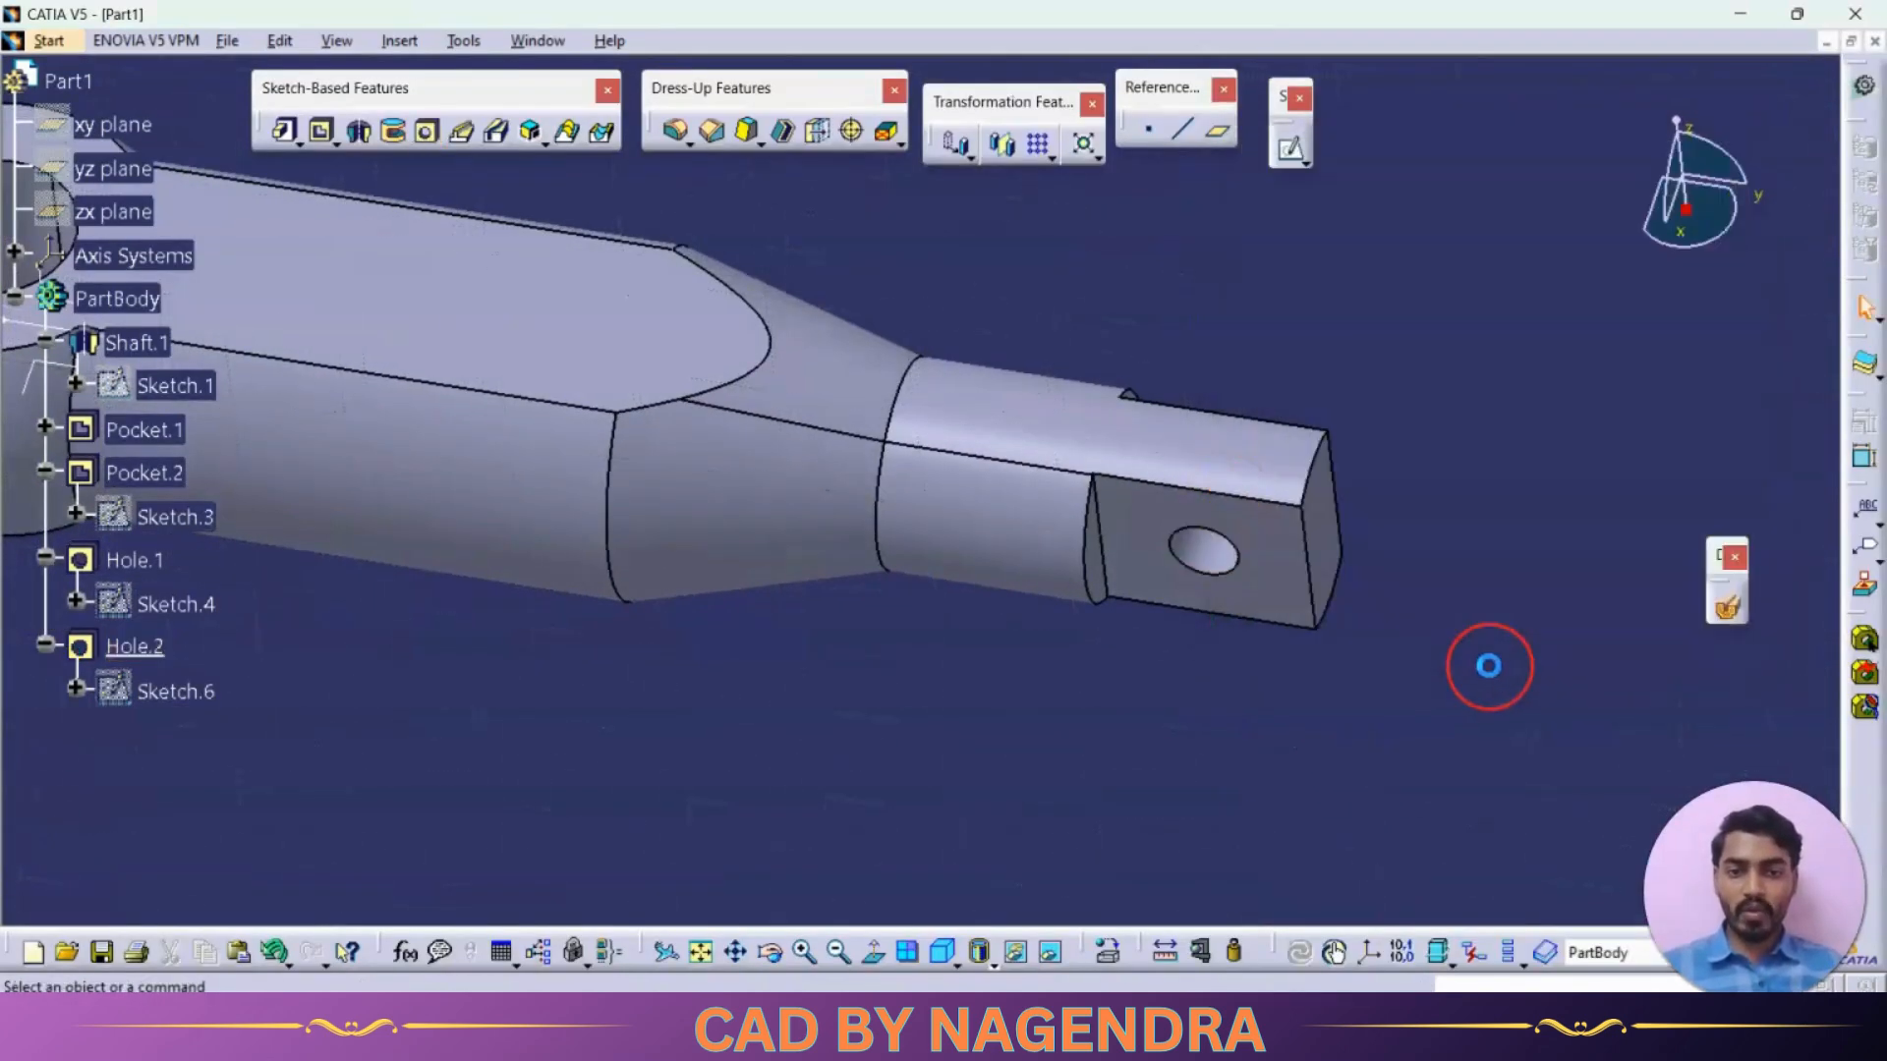
click(705, 952)
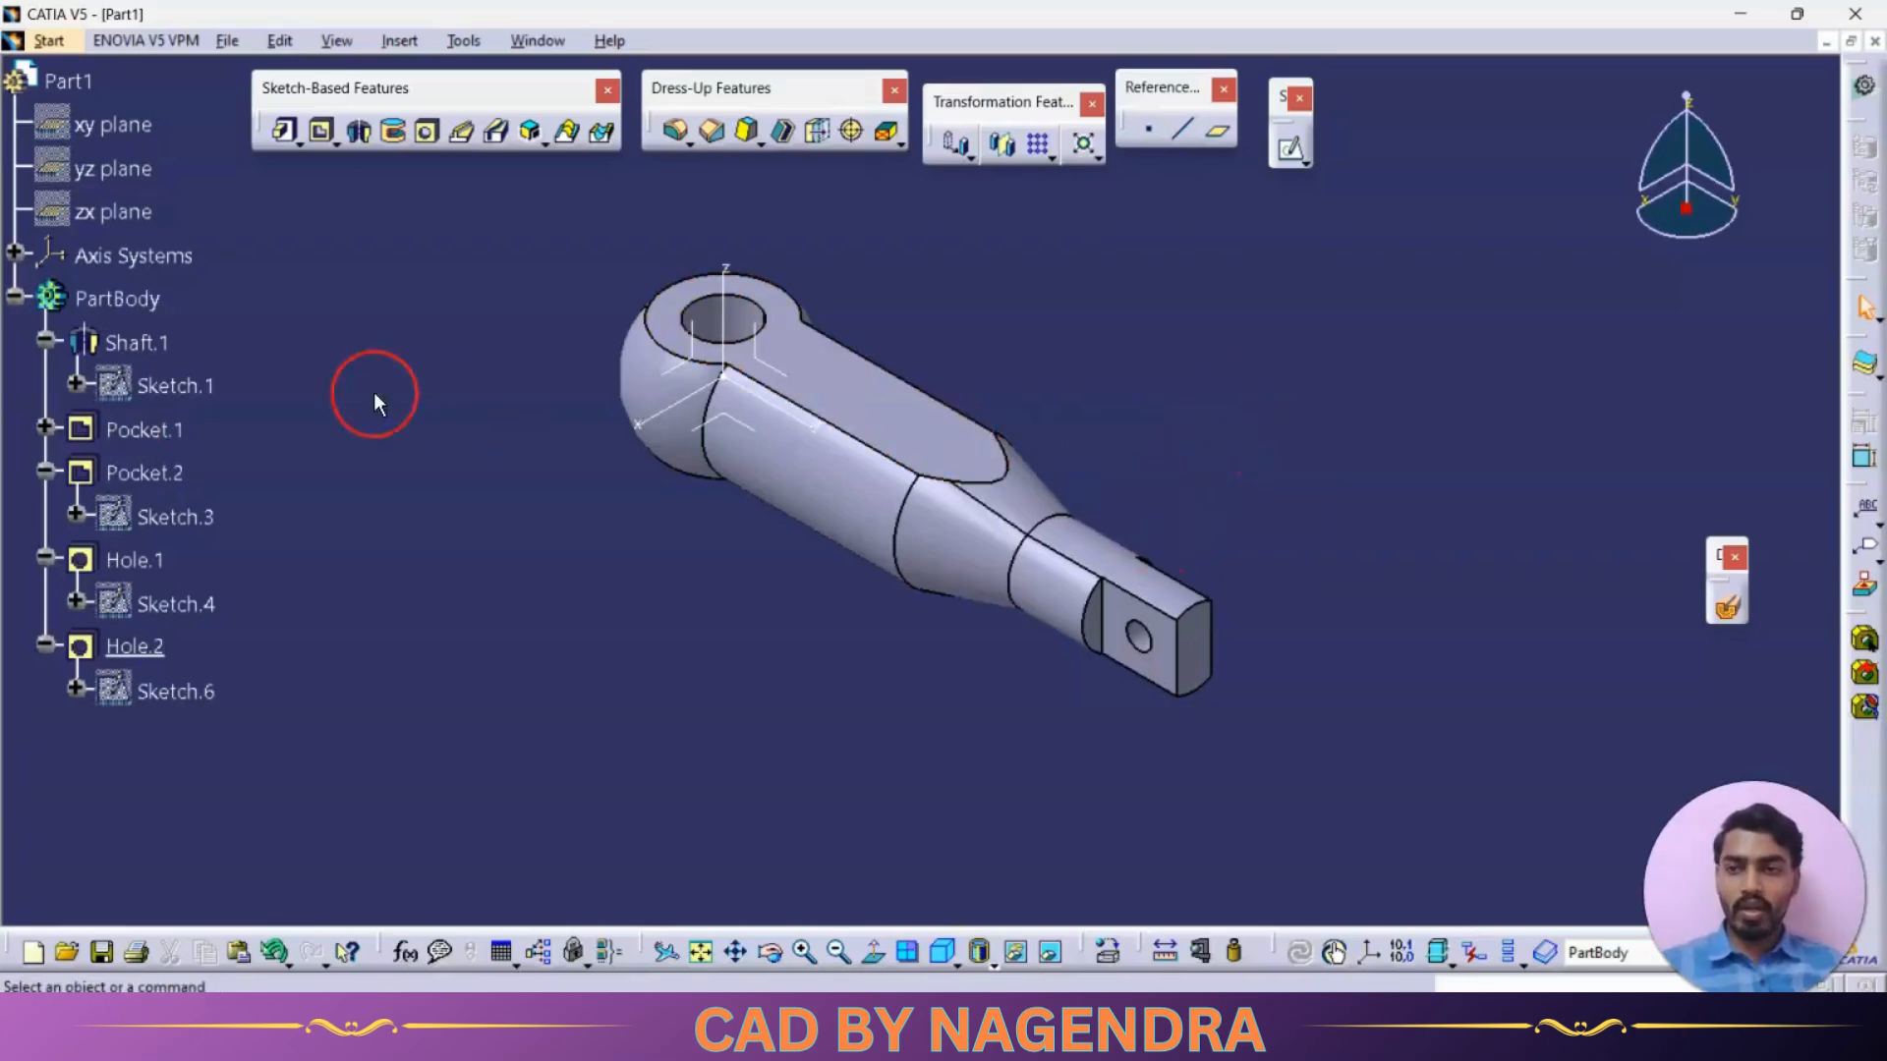
Set the fill colour of the PartBody to bright green in its graphic properties
right_click(135, 298)
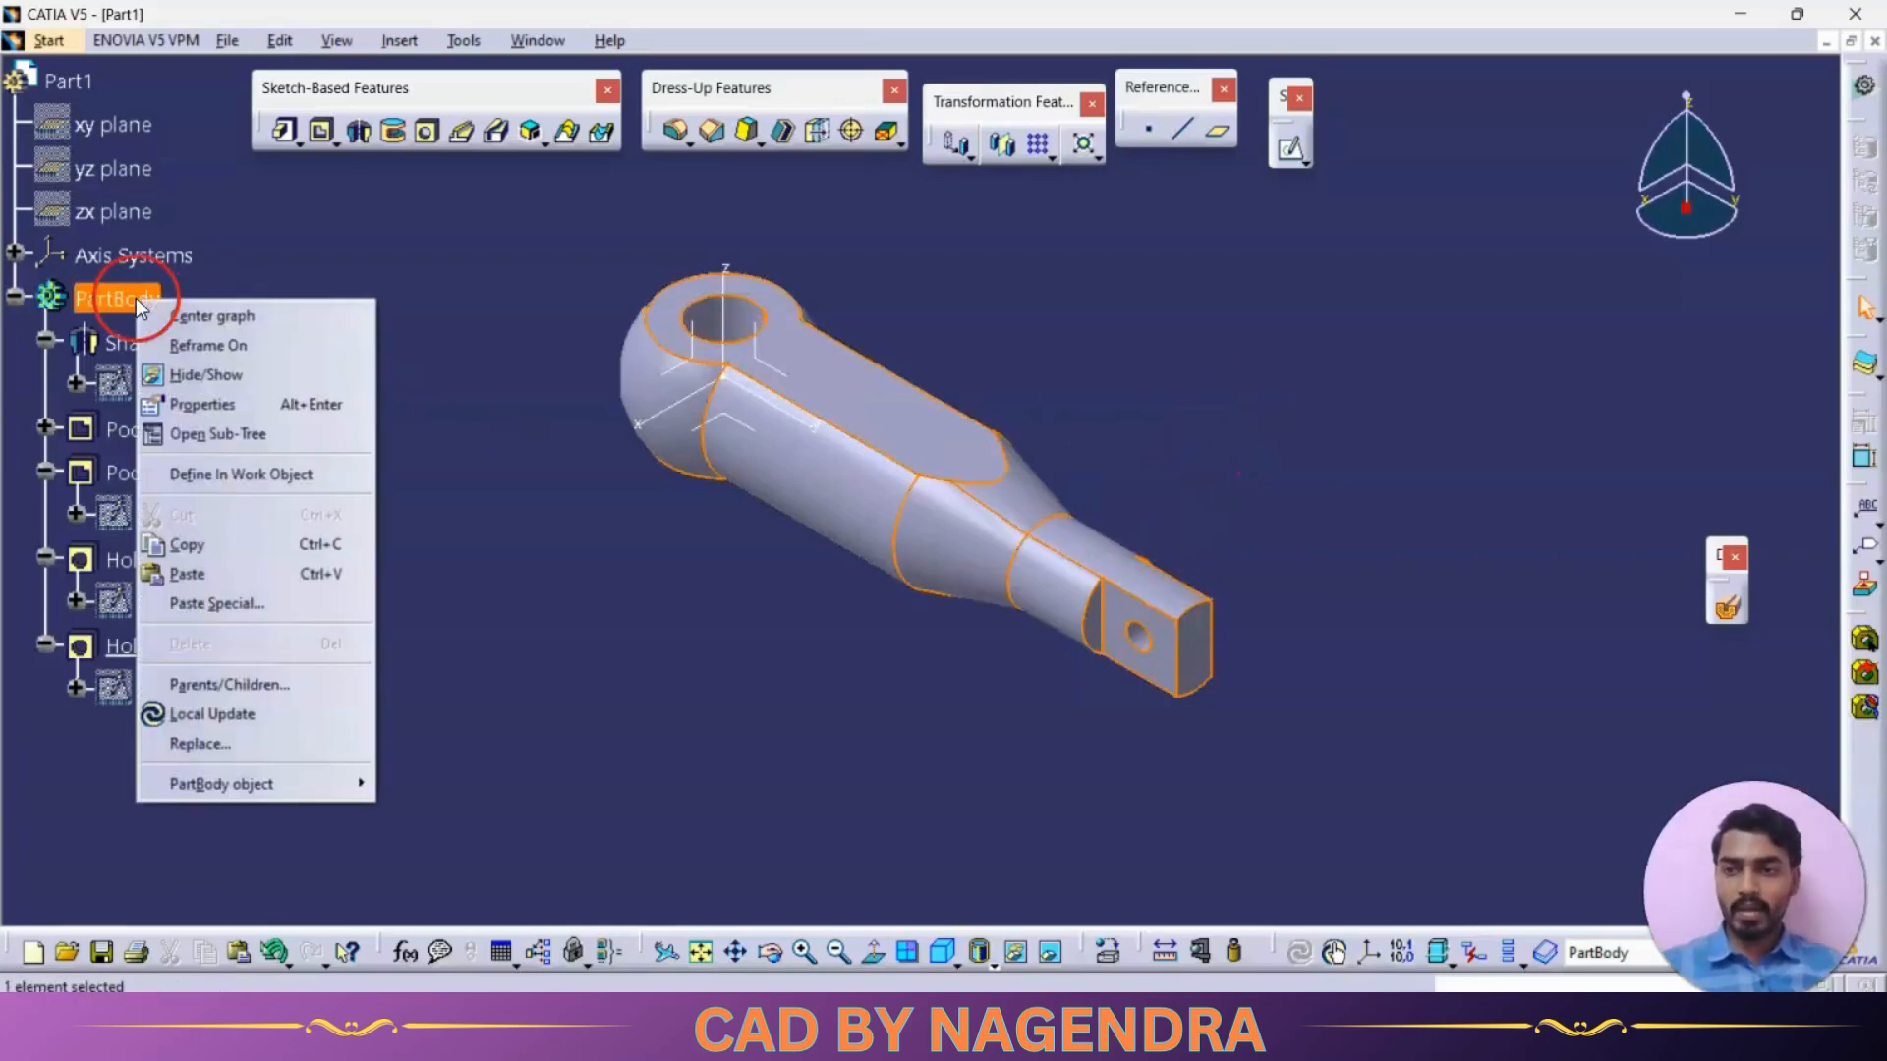
click(215, 404)
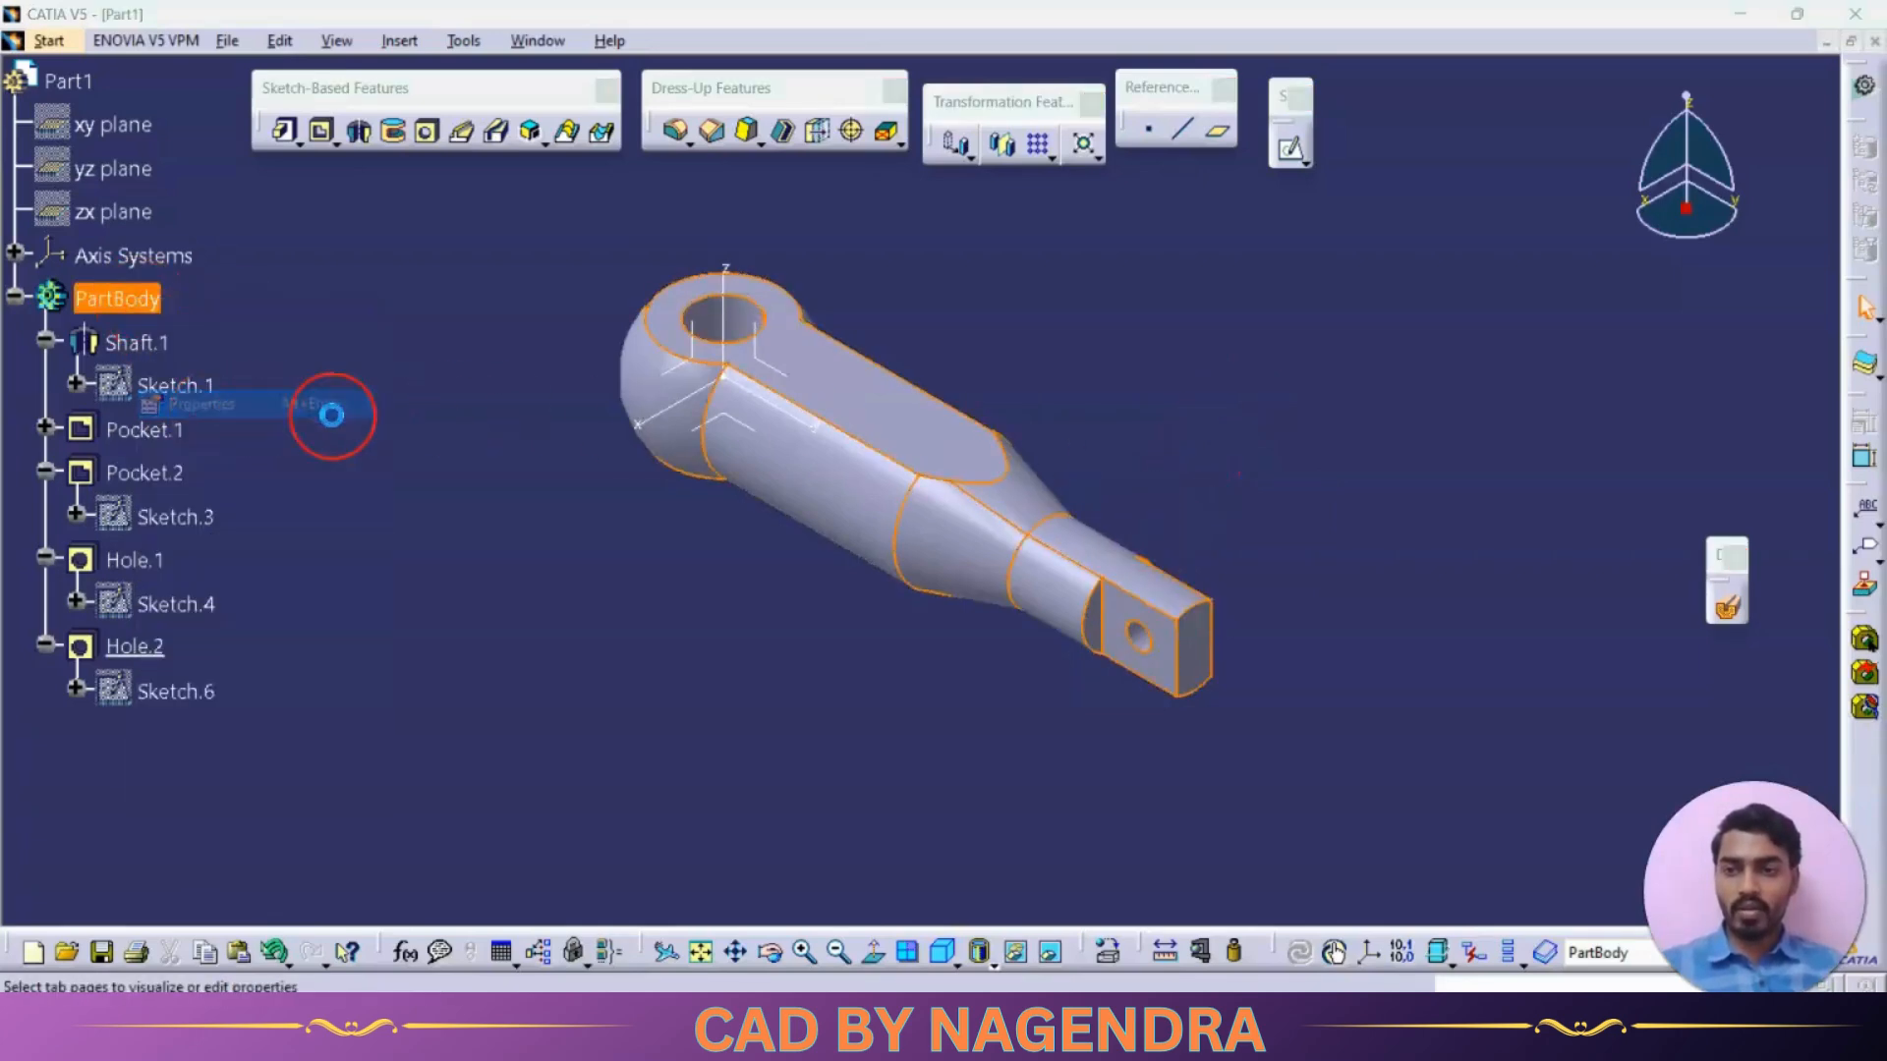
click(182, 348)
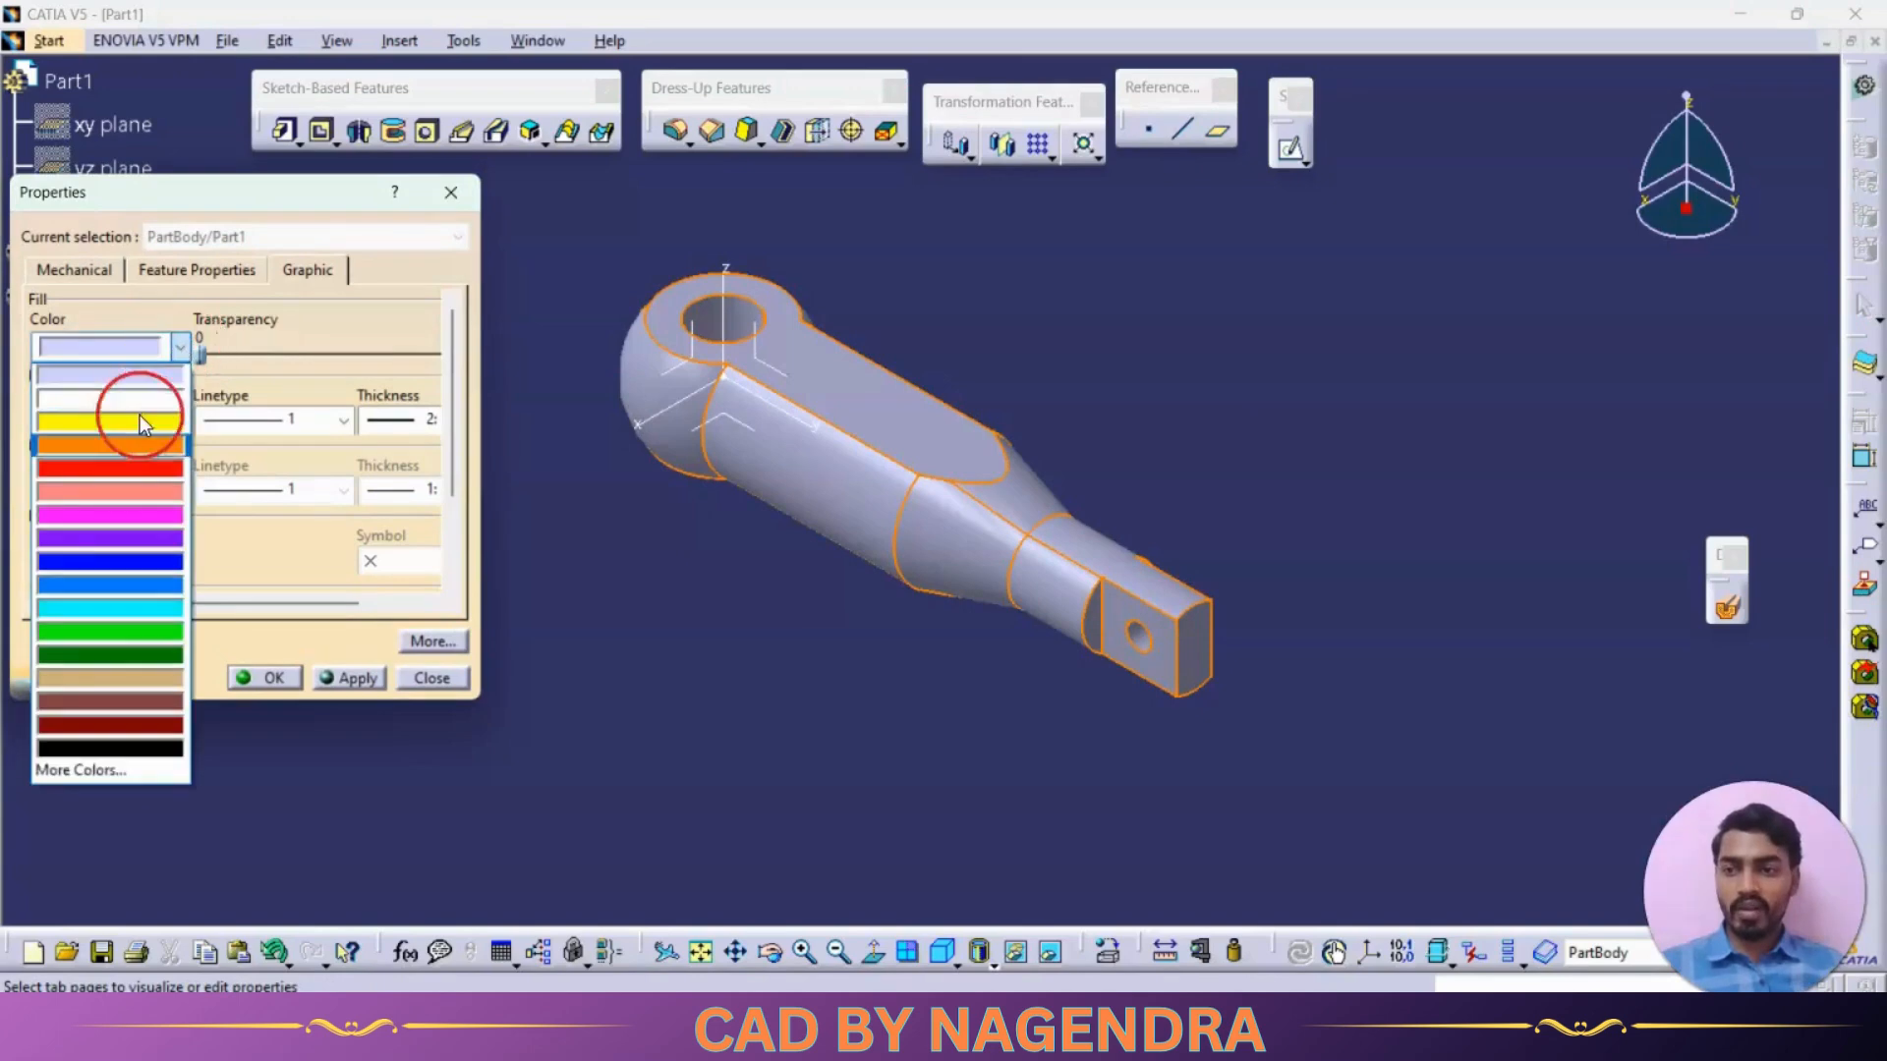
click(128, 630)
click(266, 678)
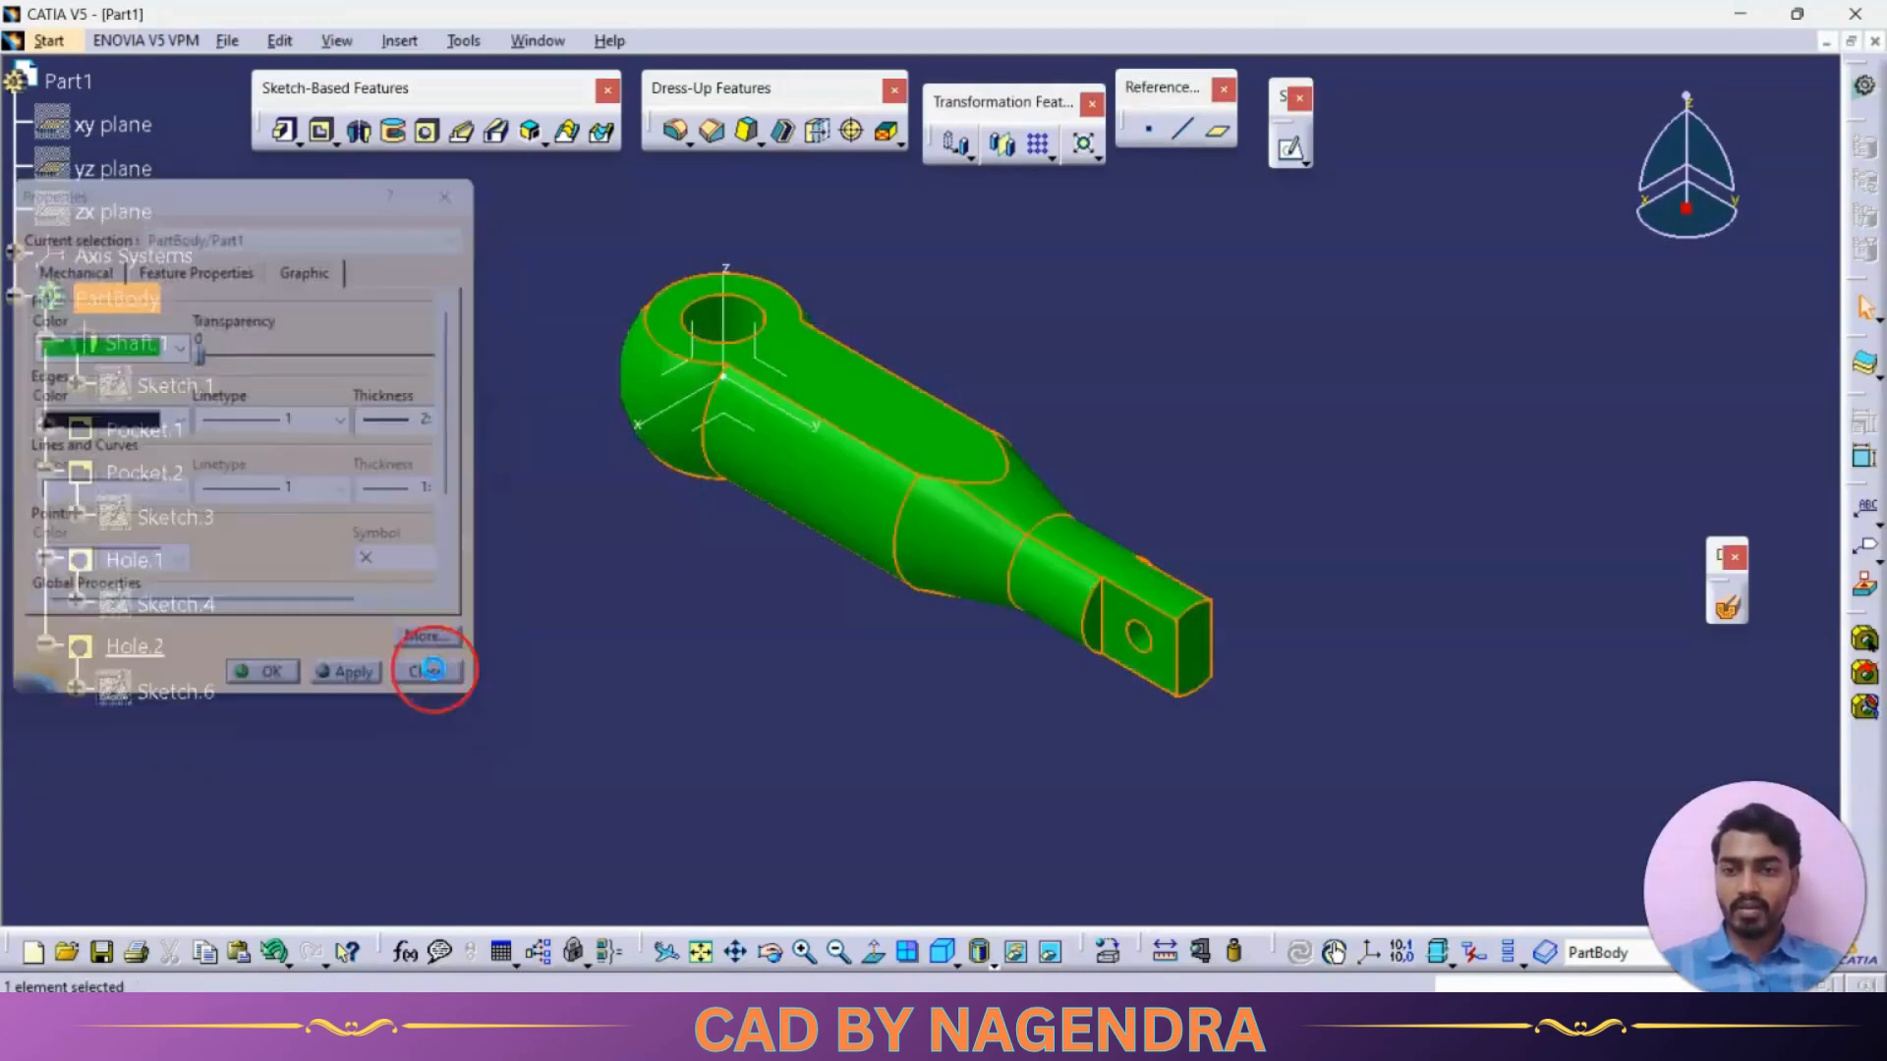
middle_click(924, 667)
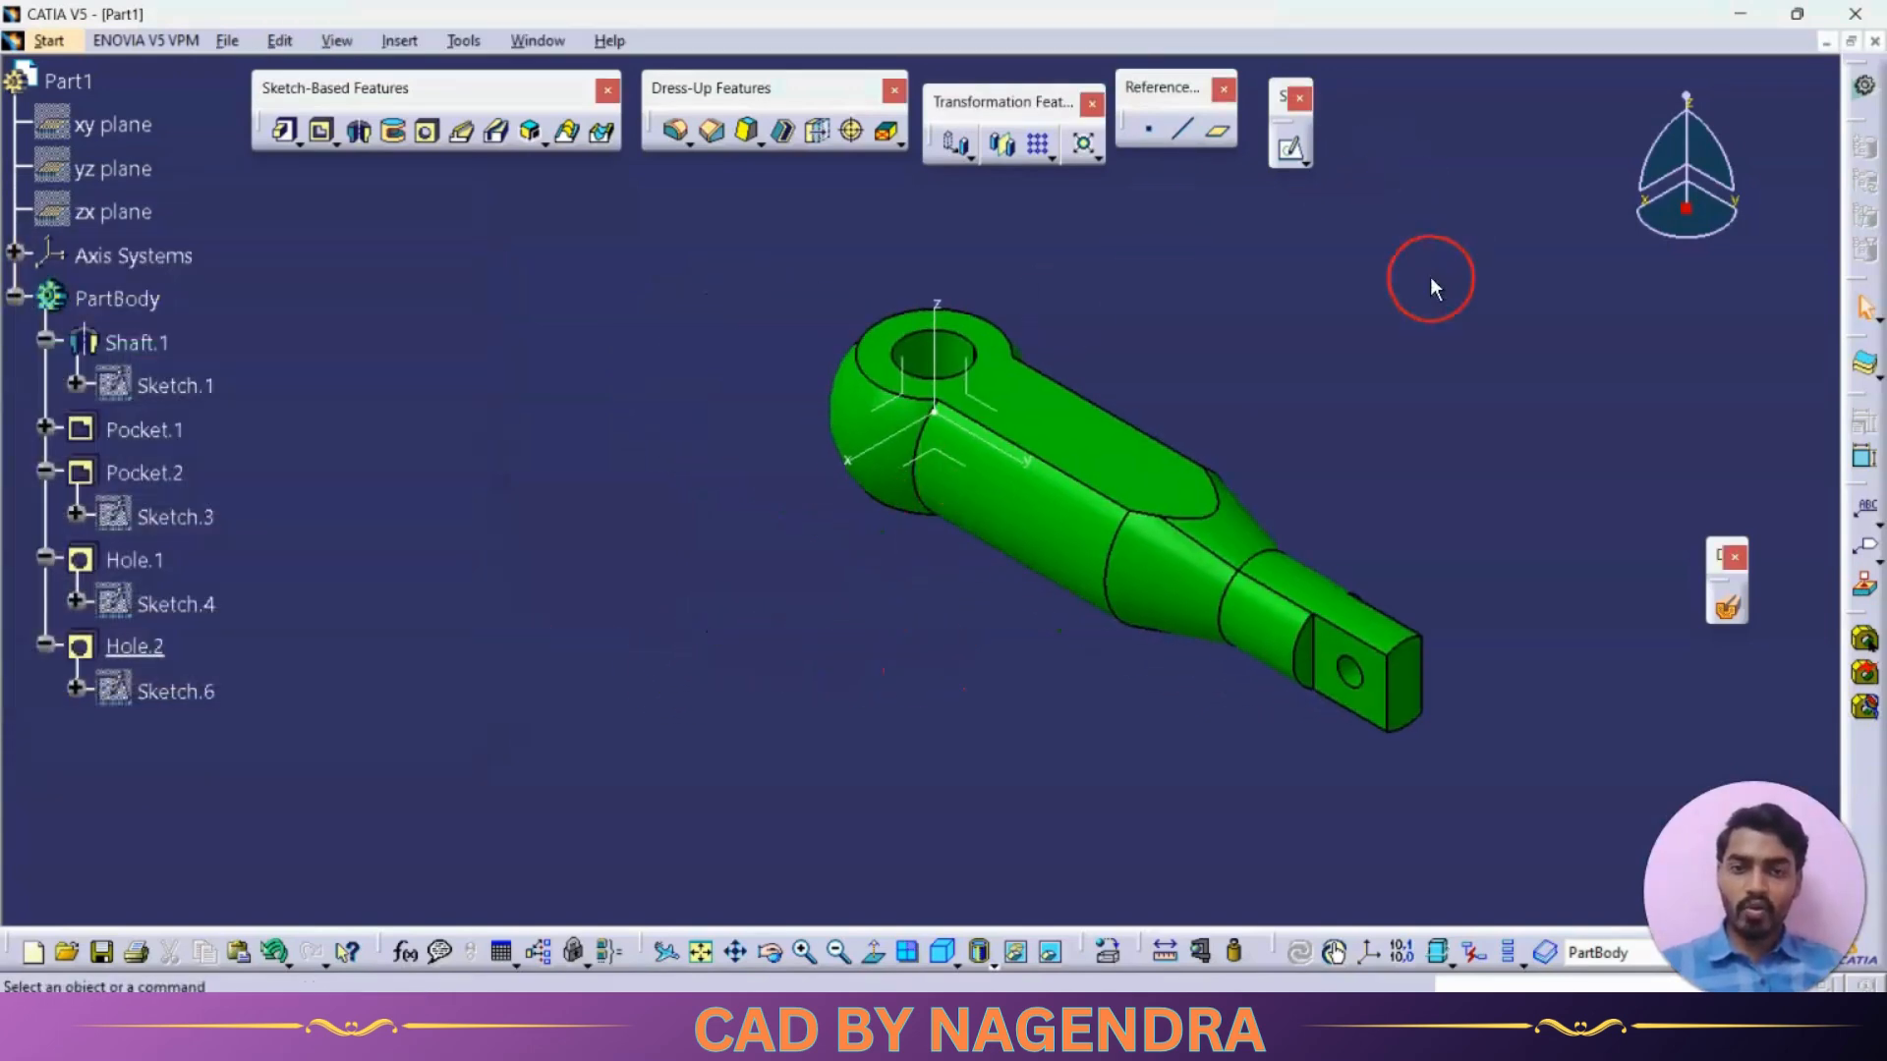
Set the edge colour of the PartBody to magenta in its graphic properties
right_click(125, 299)
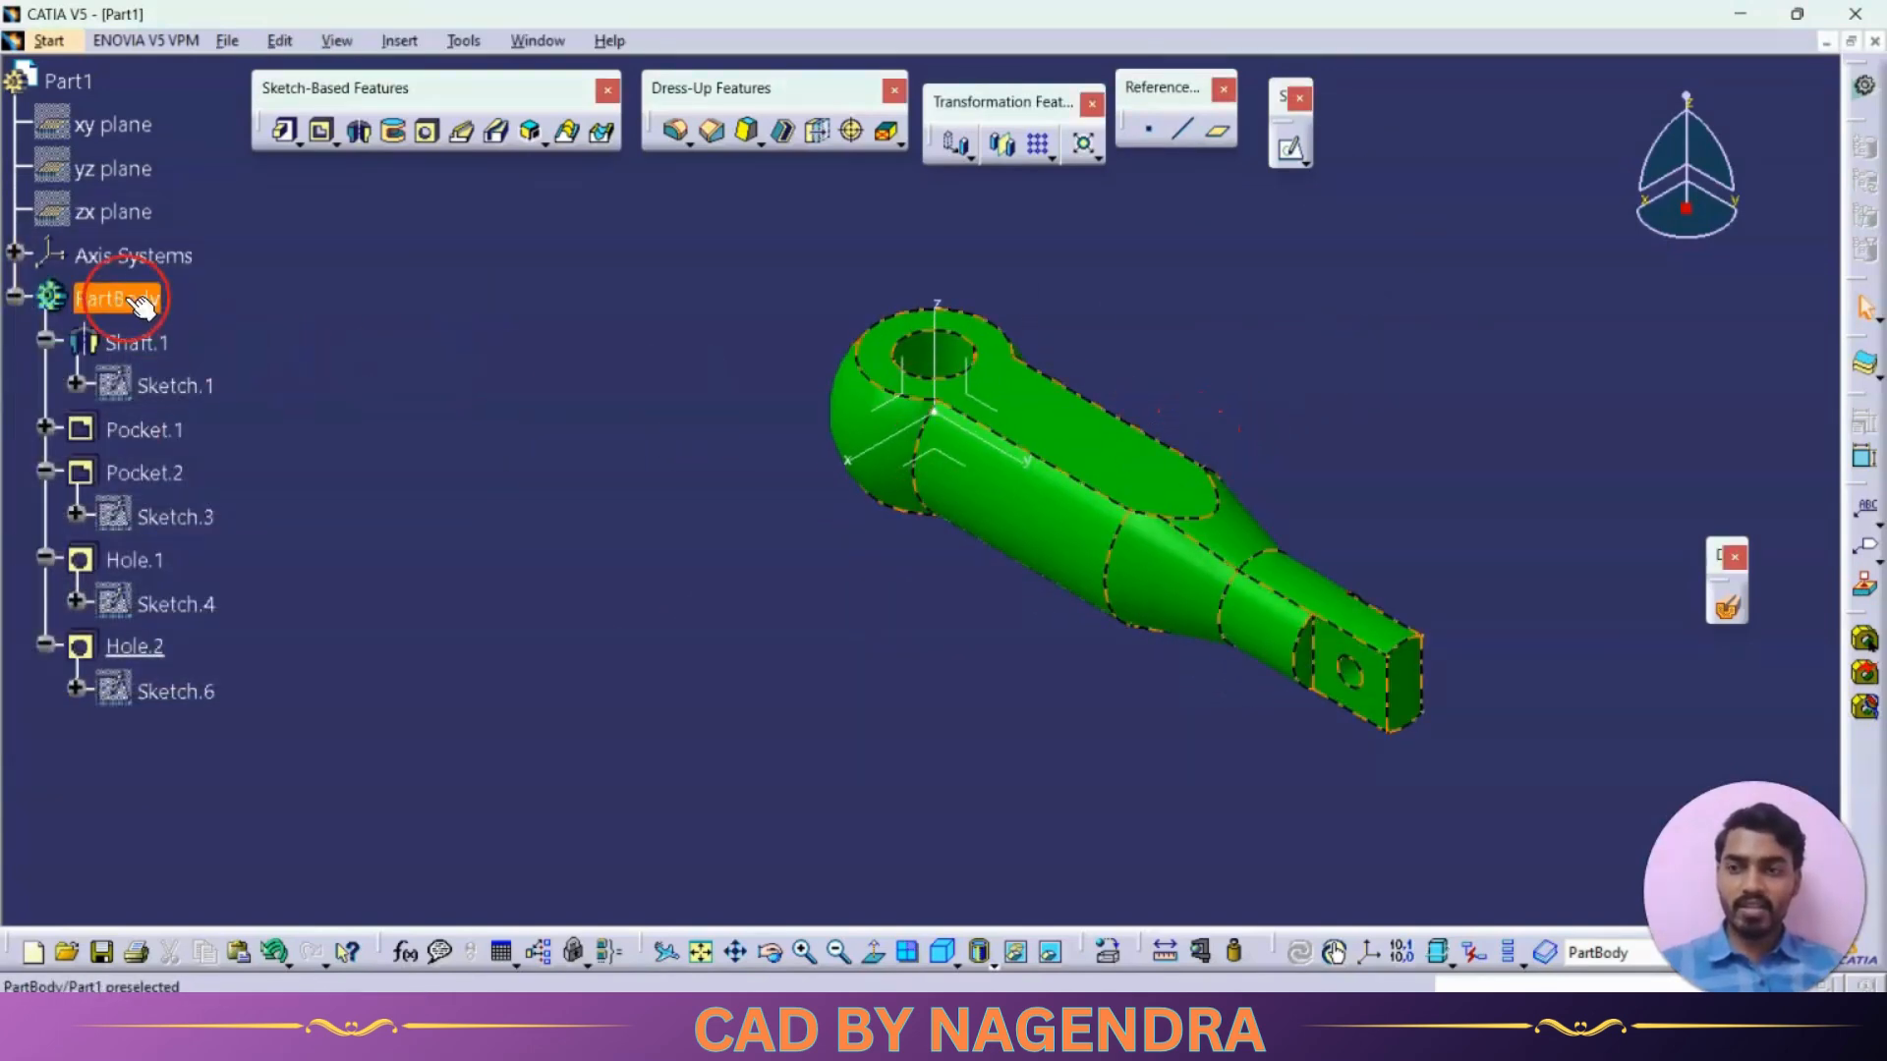
click(239, 399)
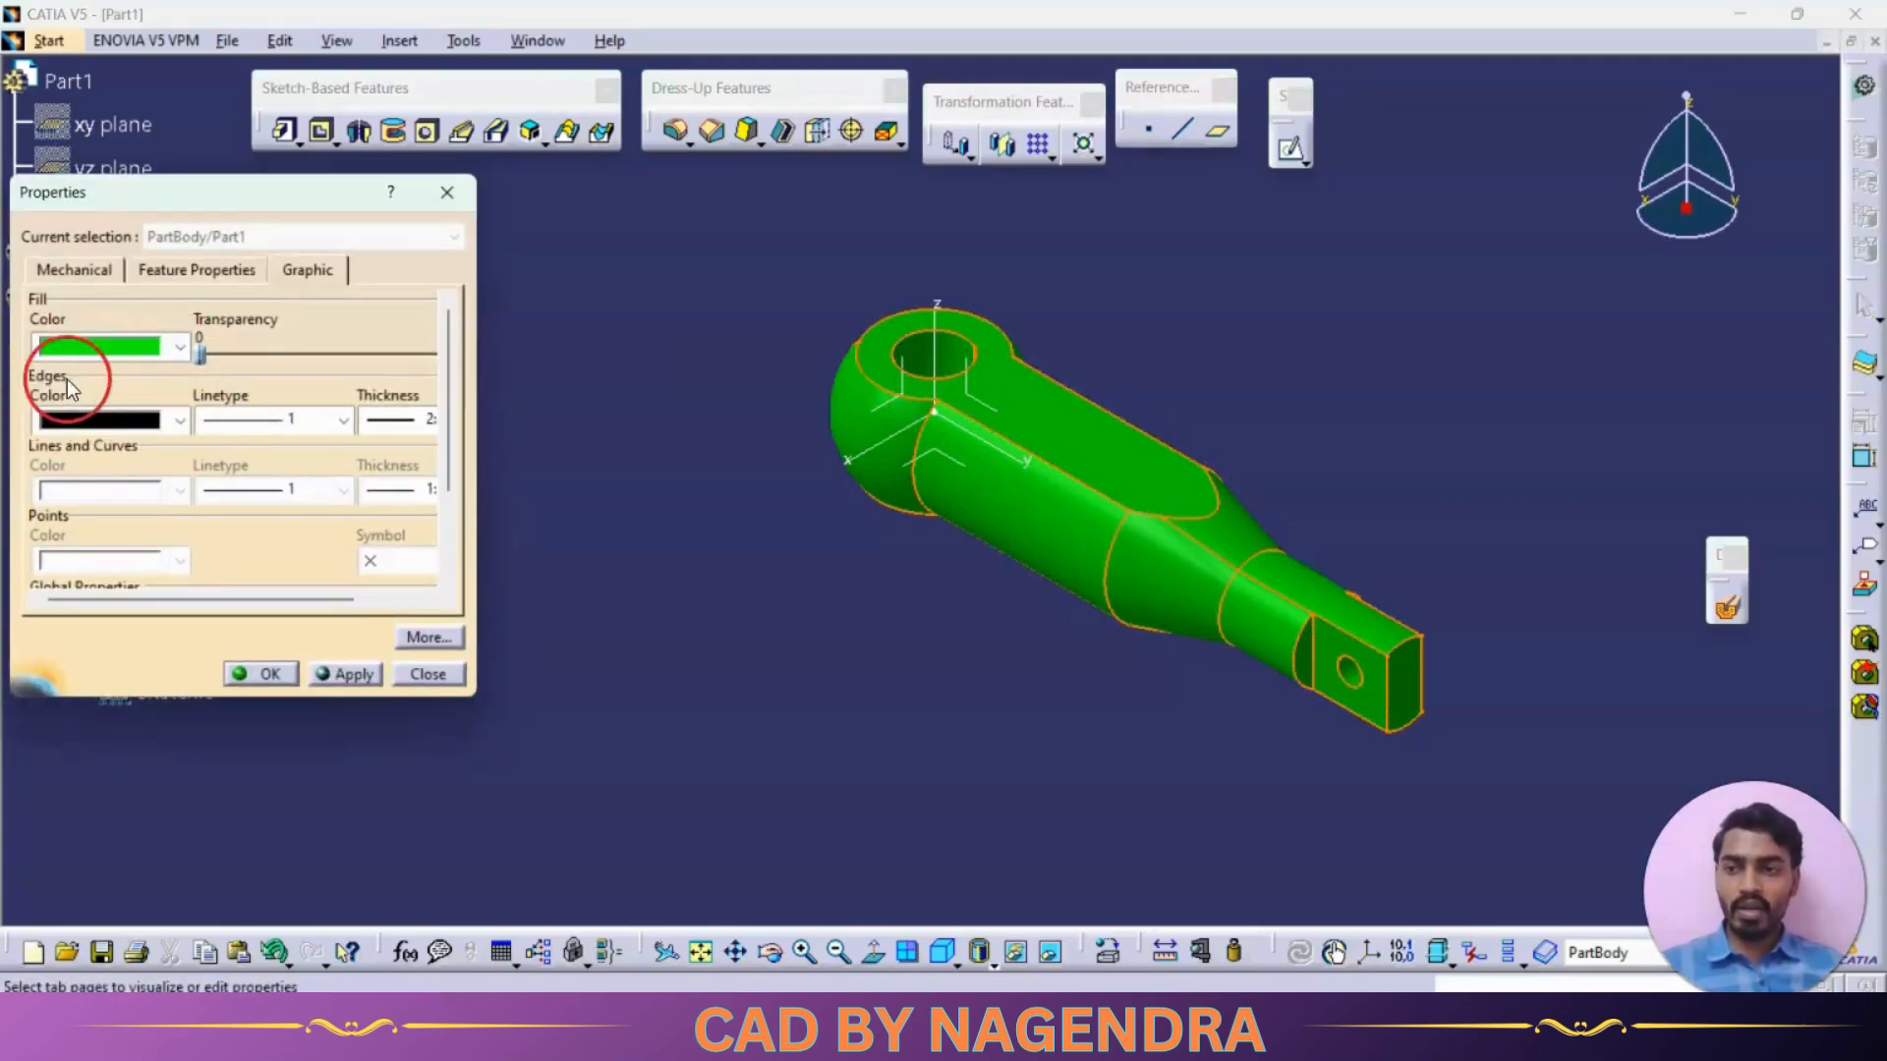
click(179, 423)
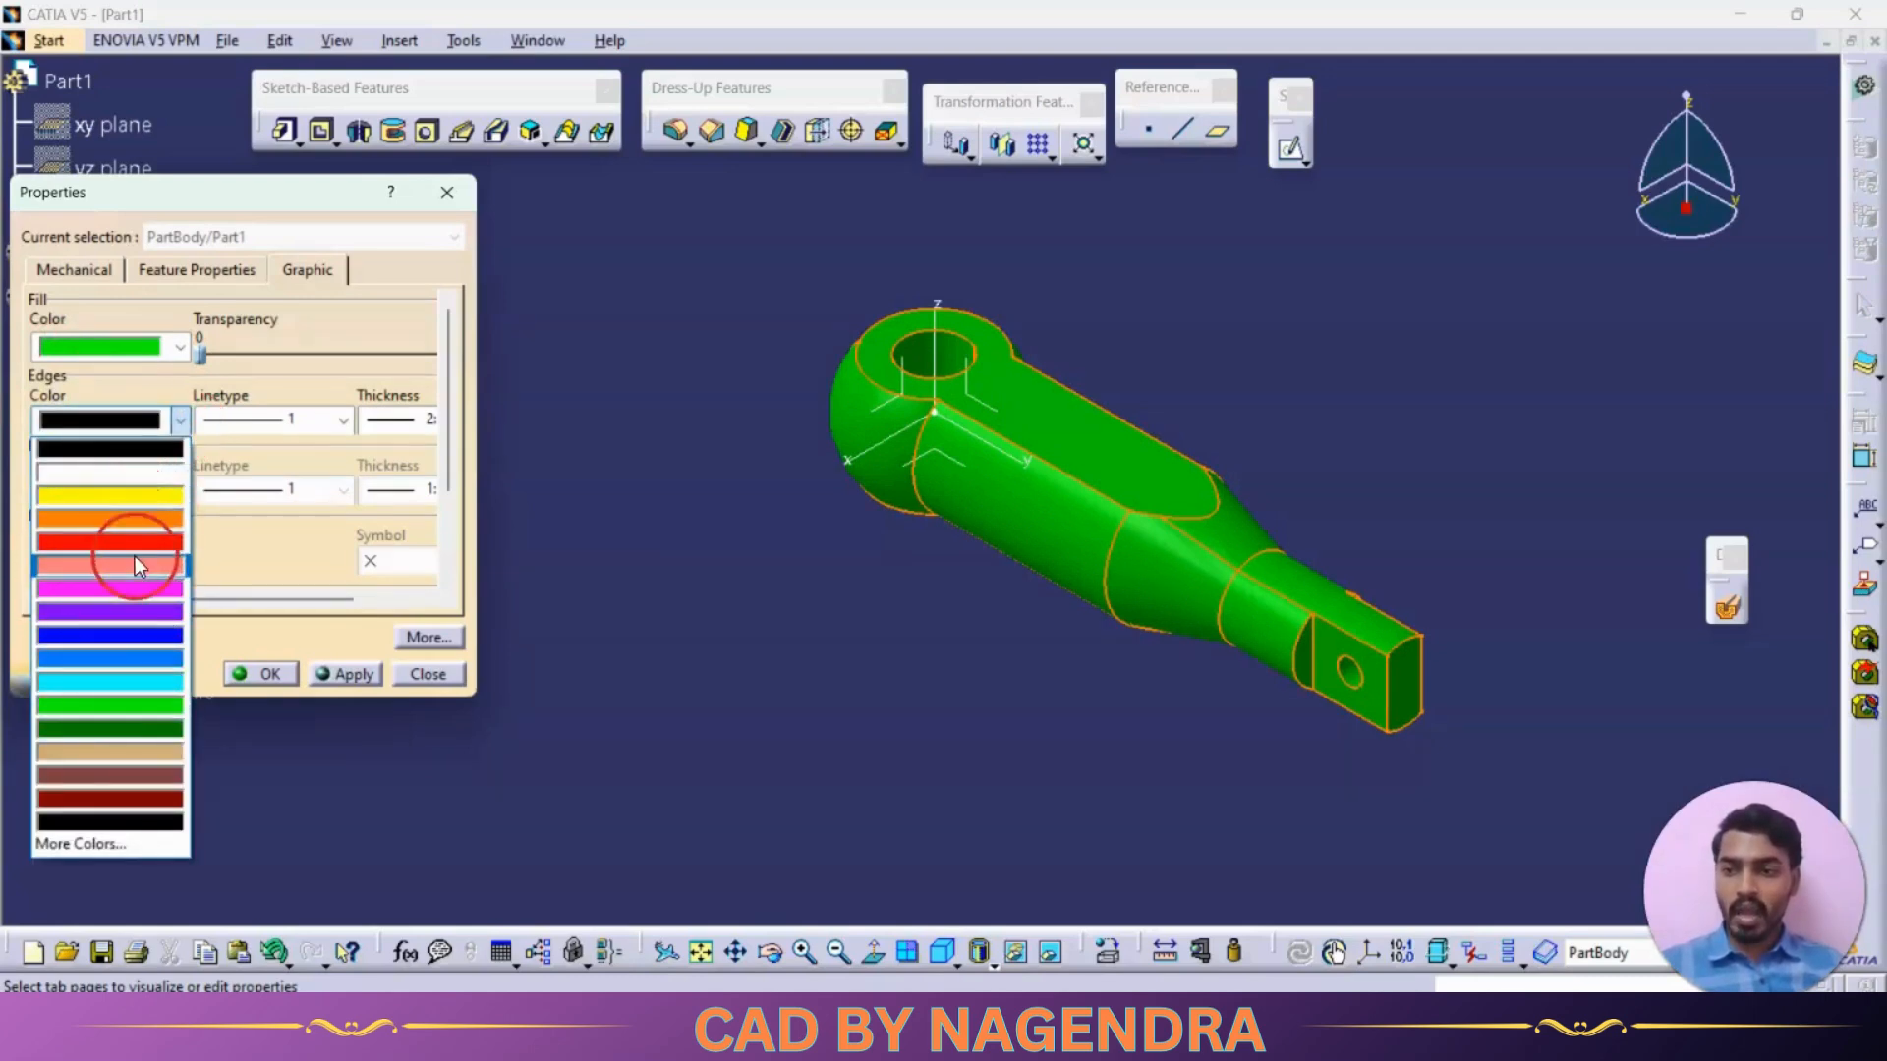
click(127, 588)
click(262, 674)
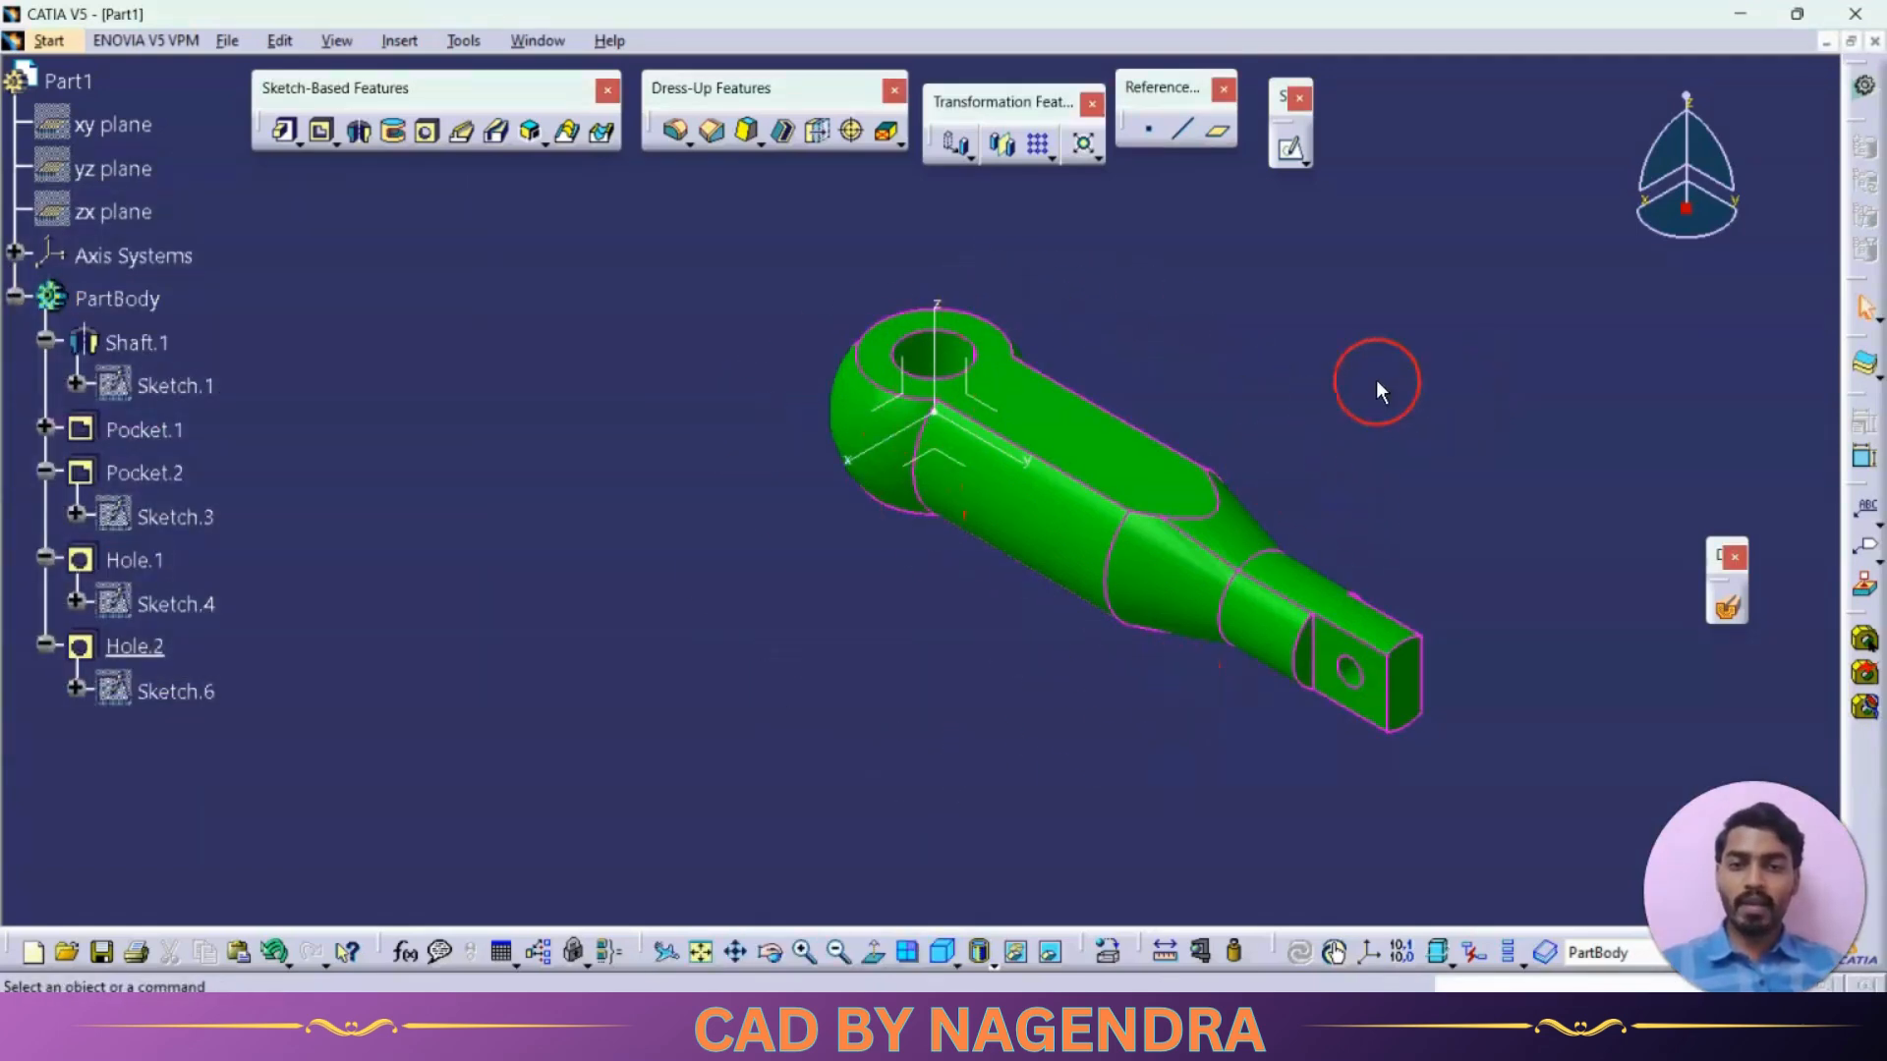
Hide the absolute axis system and try a dynamic section on the part
right_click(935, 297)
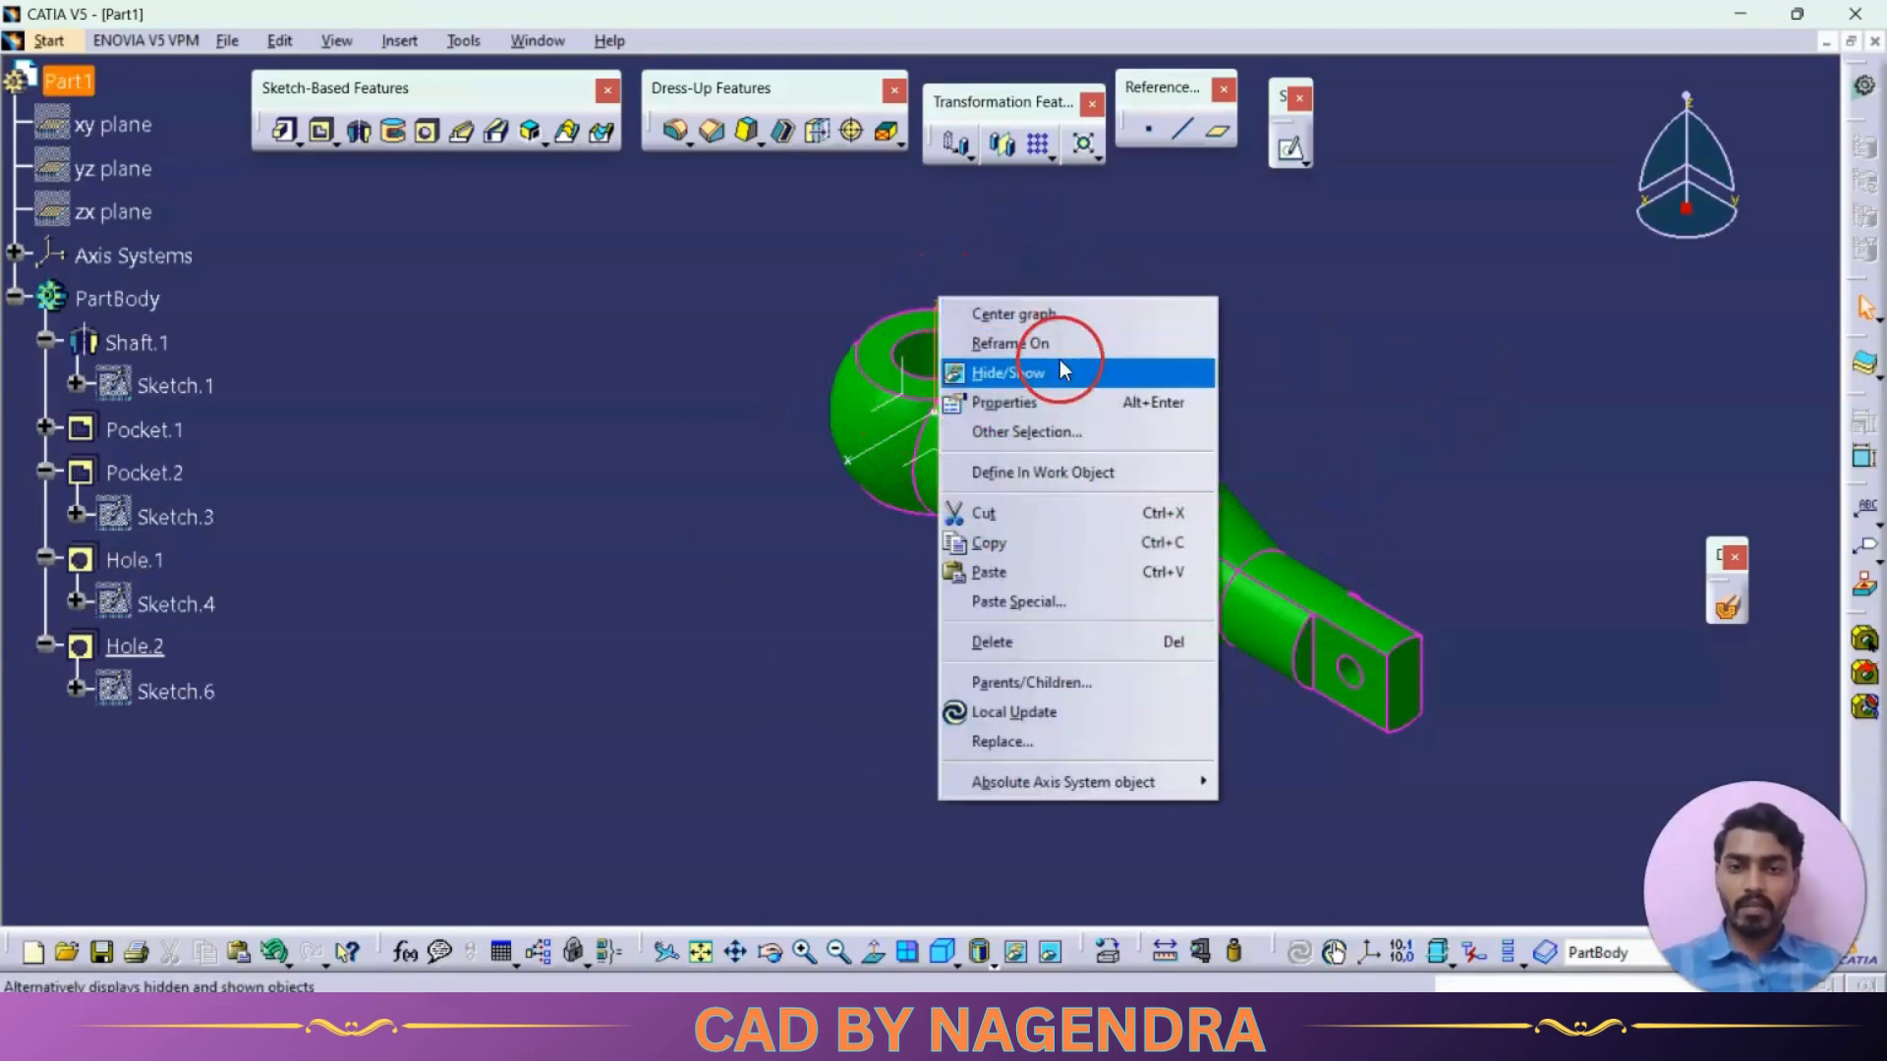
click(1147, 364)
middle_drag(1146, 590, 1024, 547)
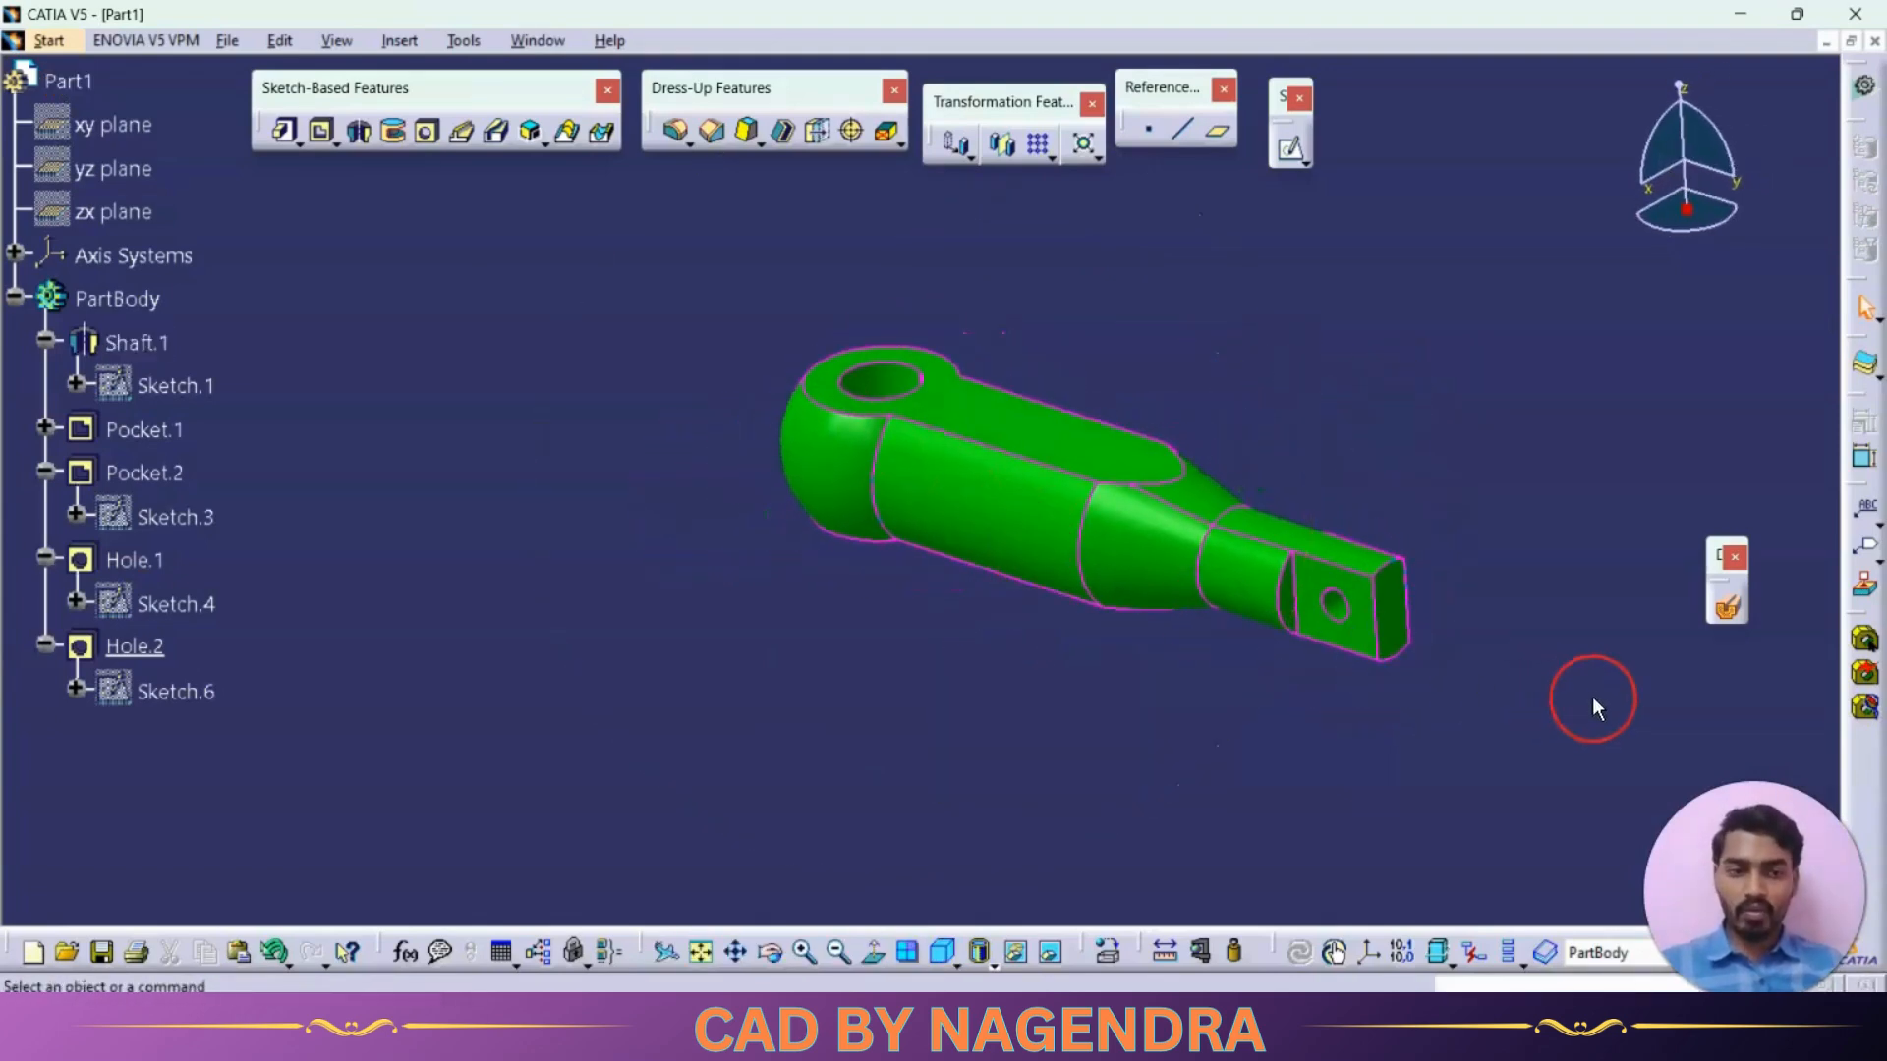
click(1727, 615)
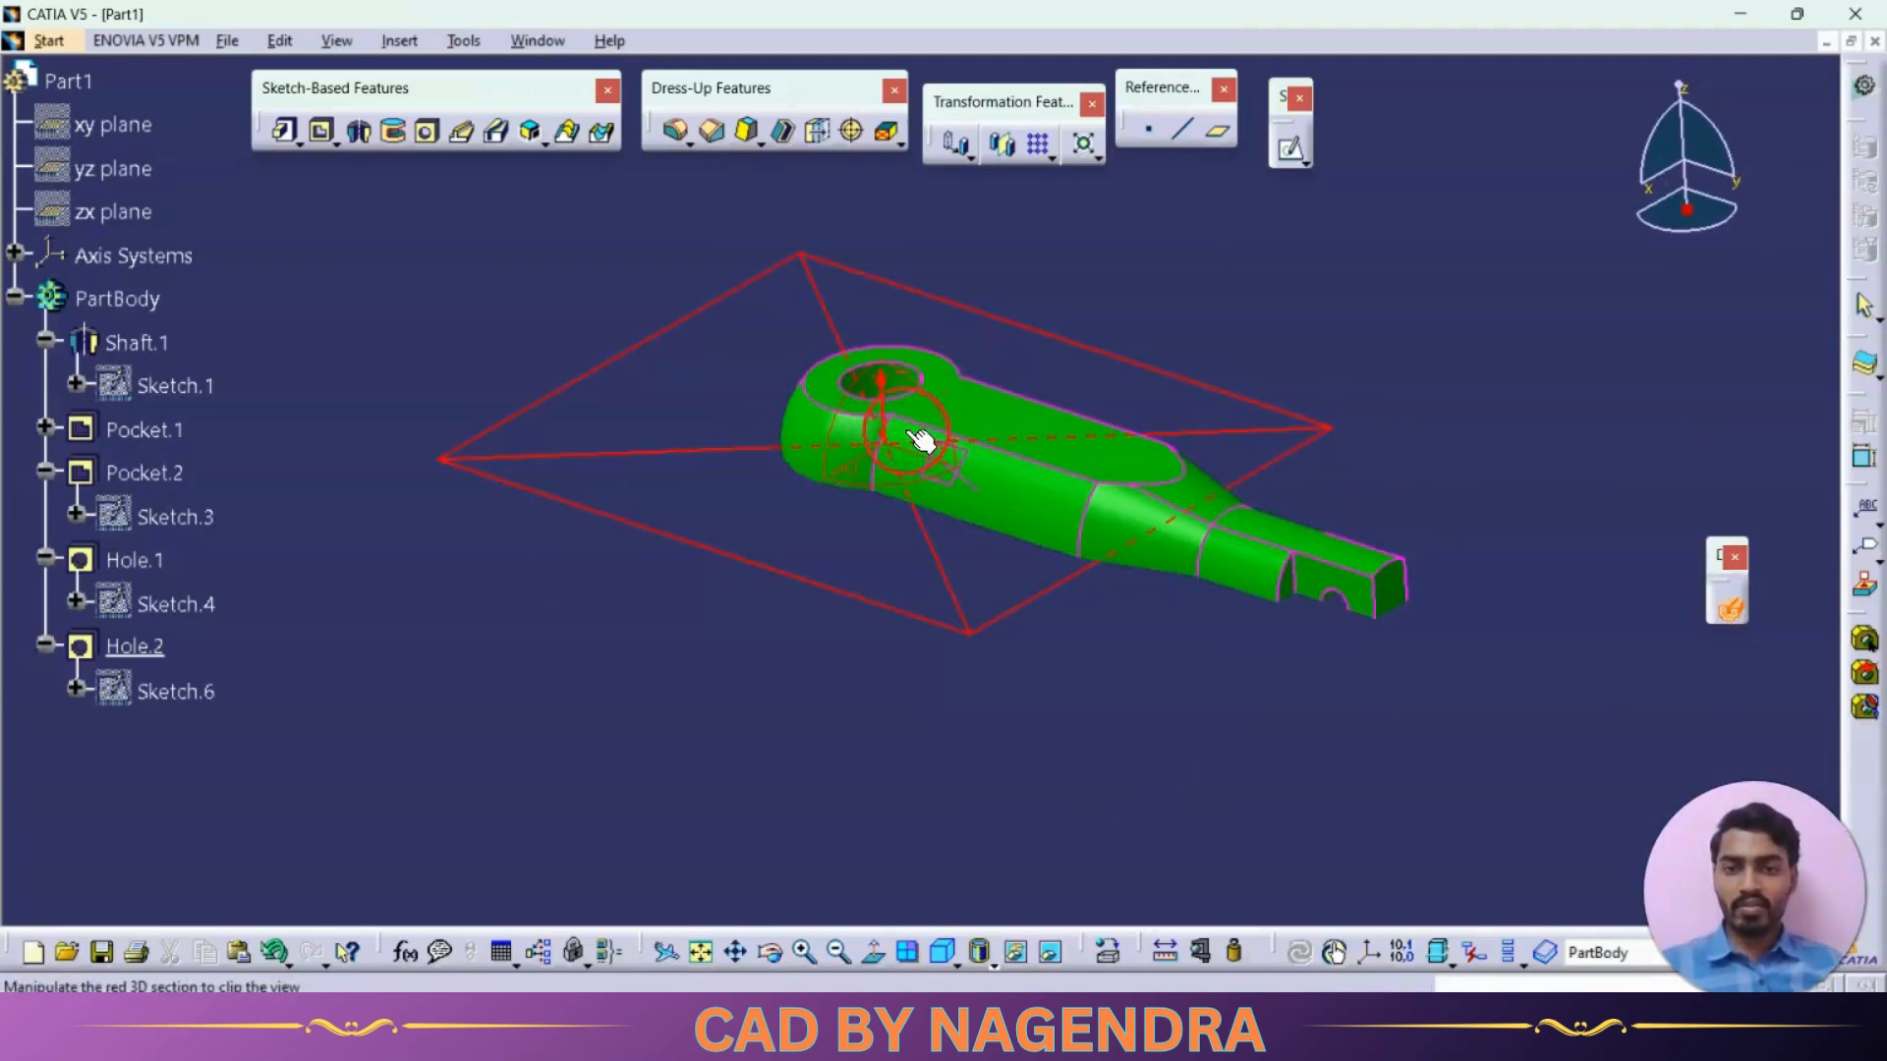
click(1728, 609)
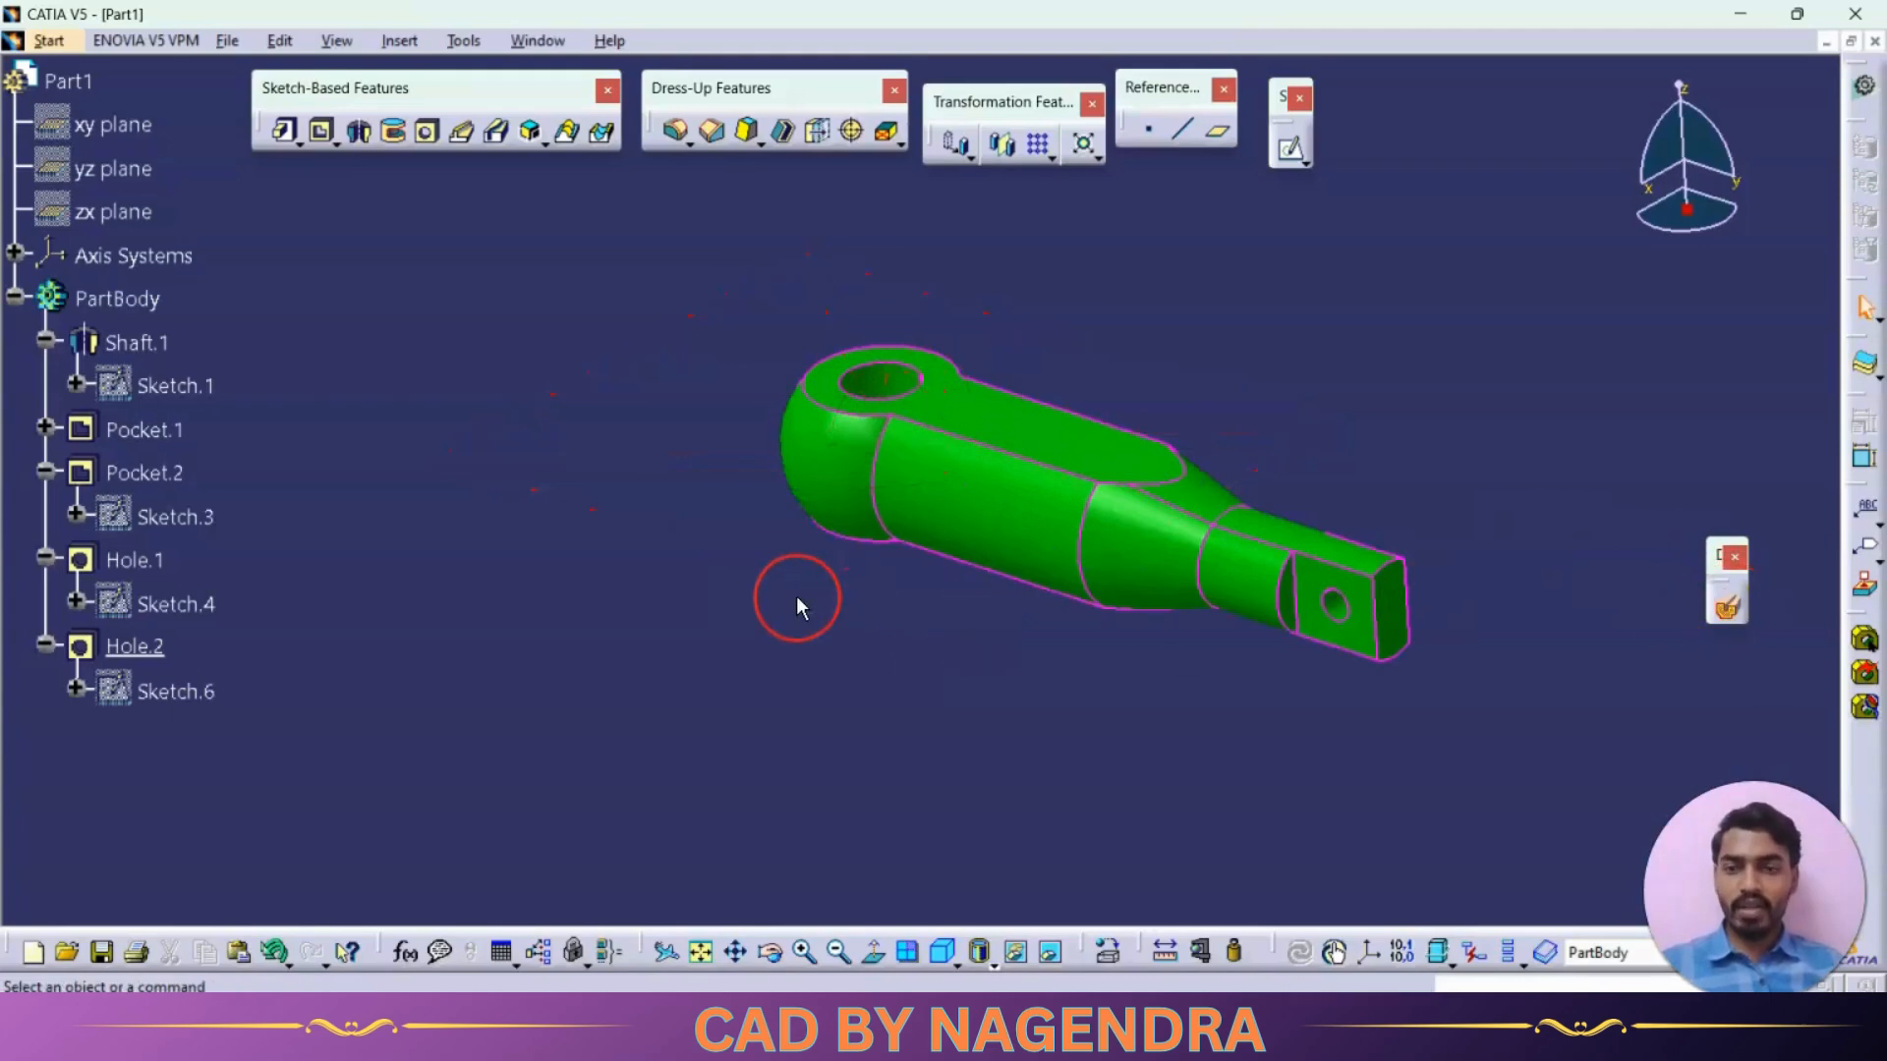
Show the absolute axis system again
click(16, 253)
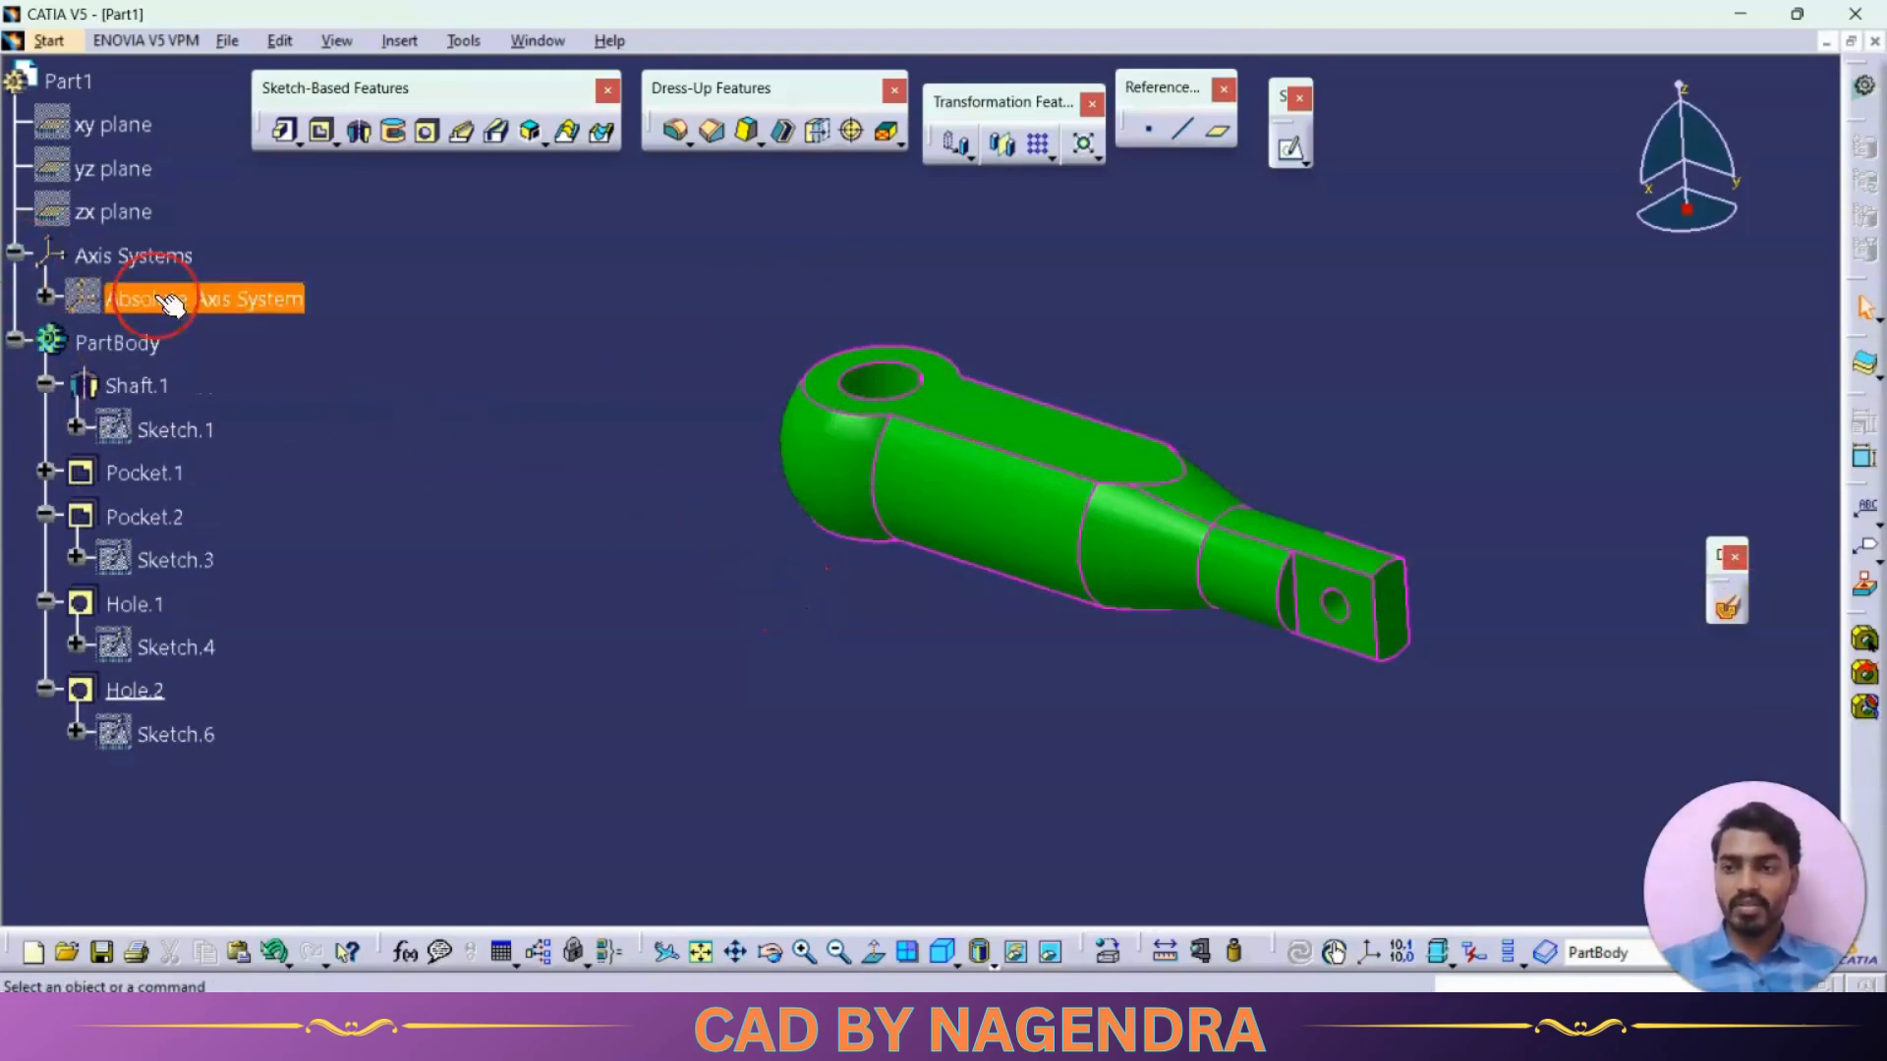
right_click(202, 299)
click(297, 380)
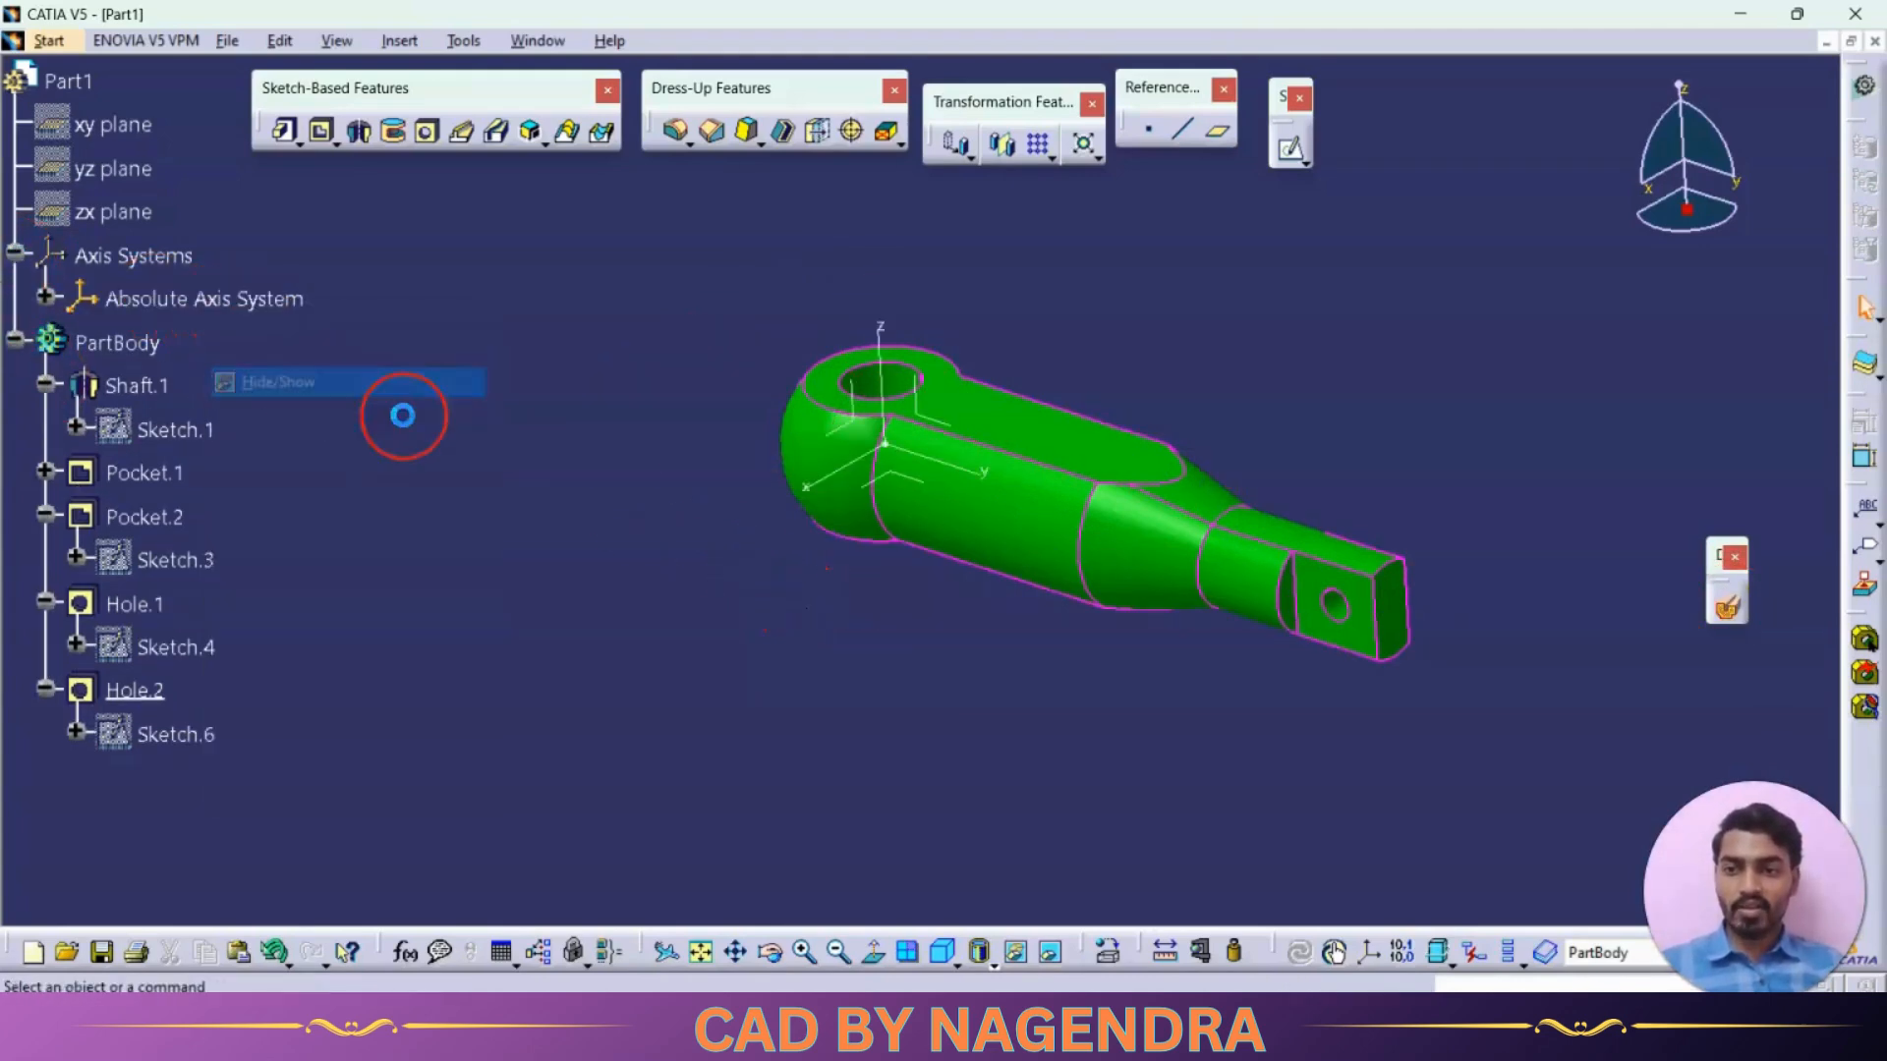
Inspect the holes with a dynamic section on the vertical lengthwise plane, turn the section off and restore the isometric view
click(1710, 586)
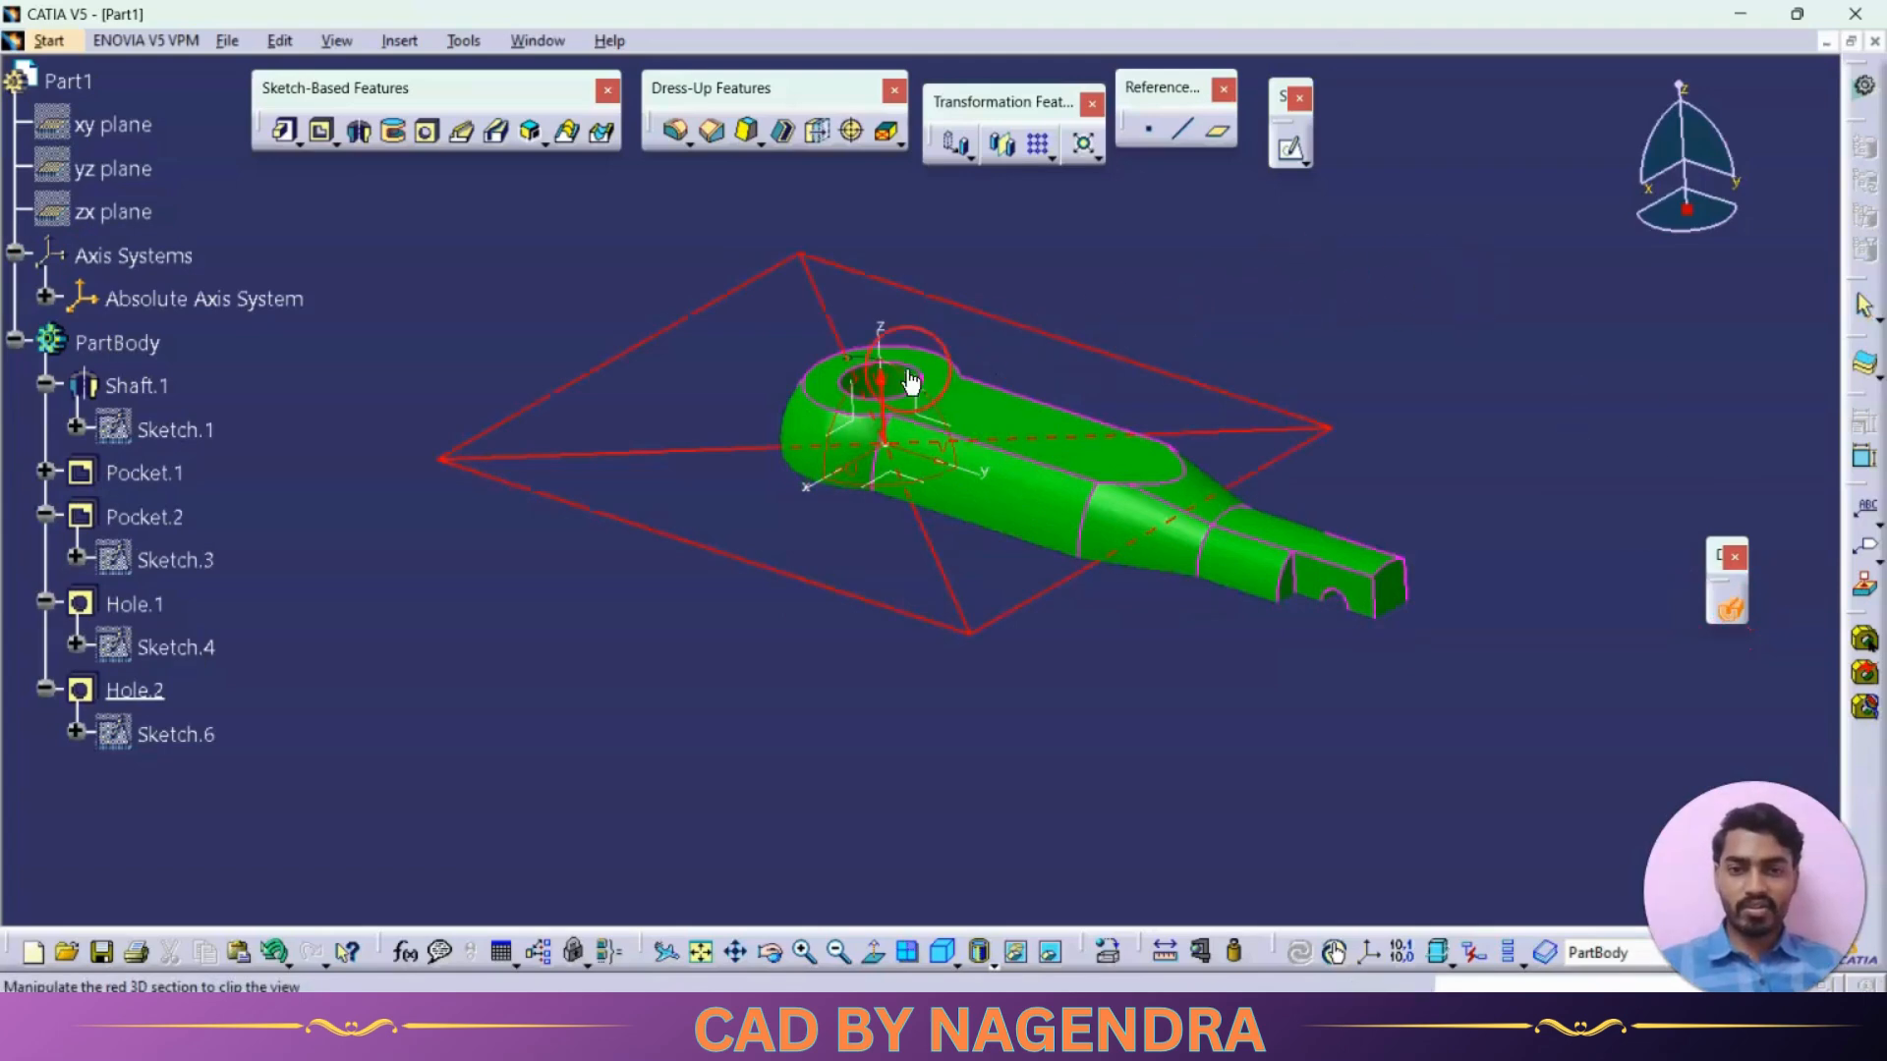
click(927, 417)
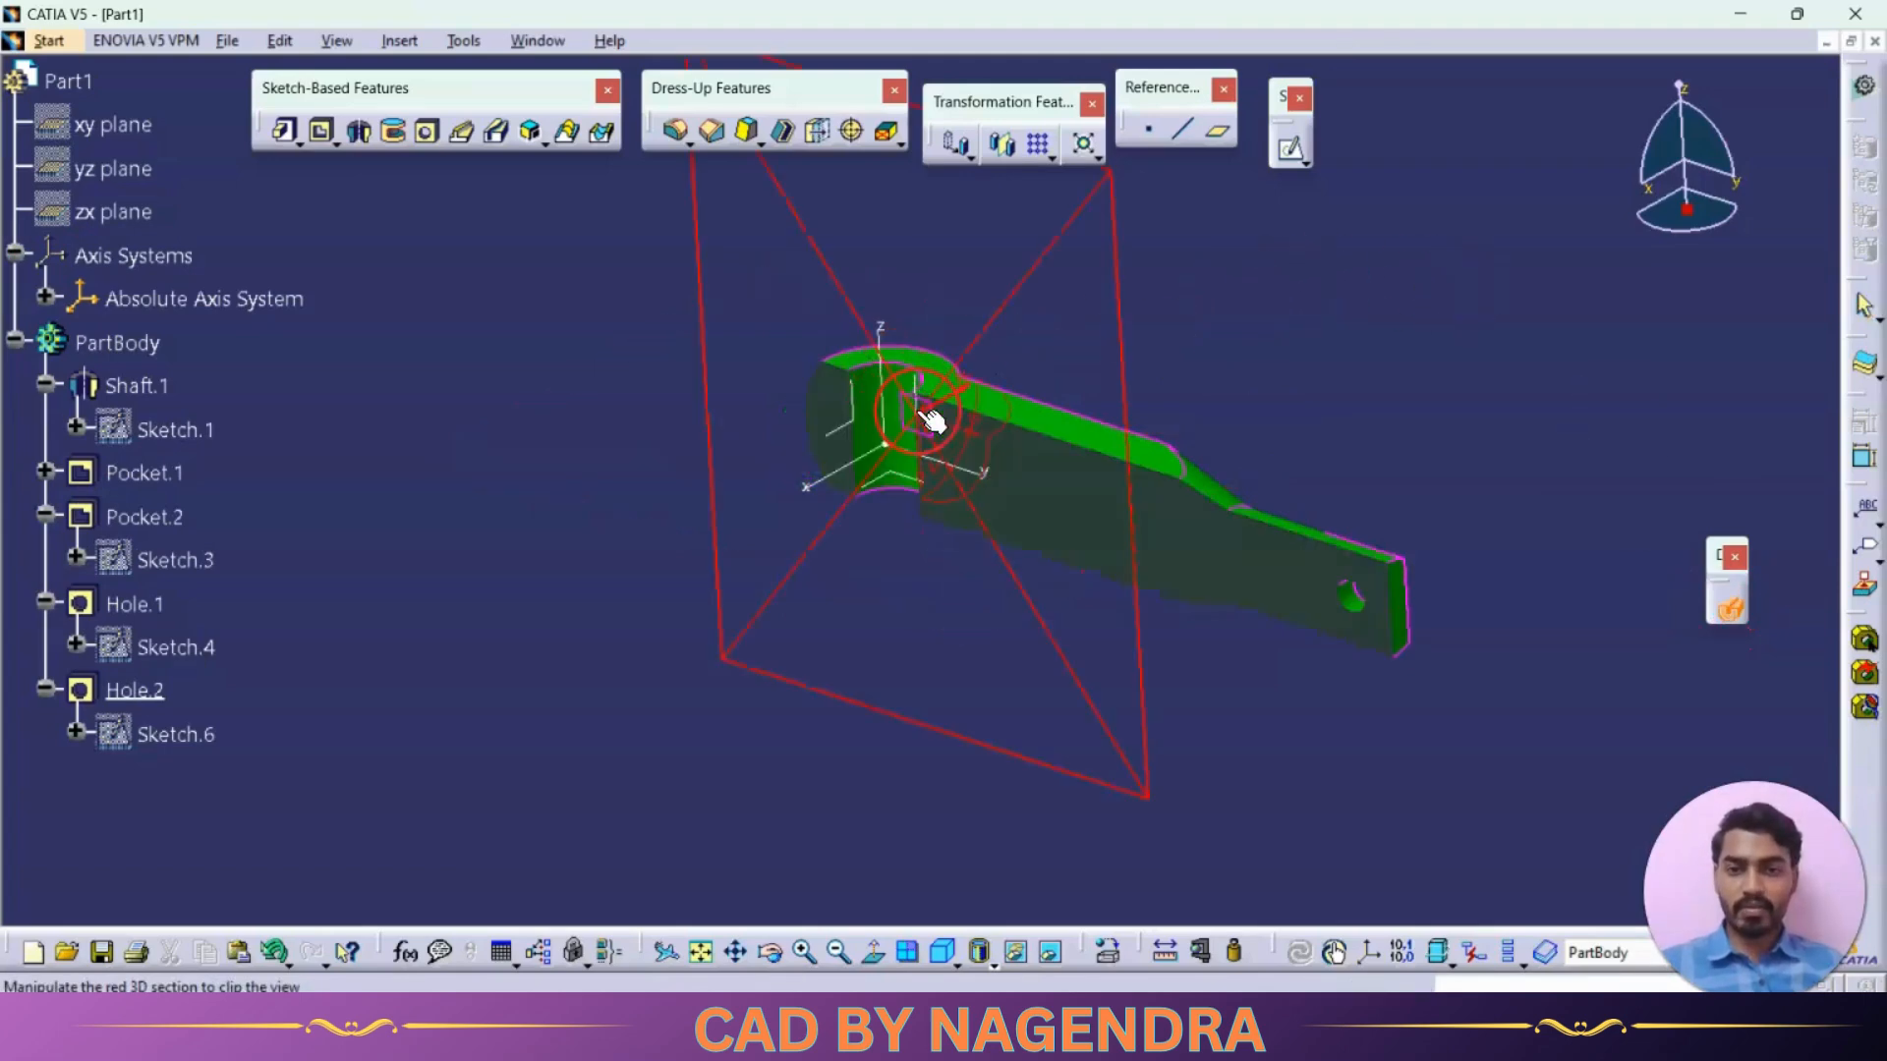
middle_drag(872, 575, 1103, 400)
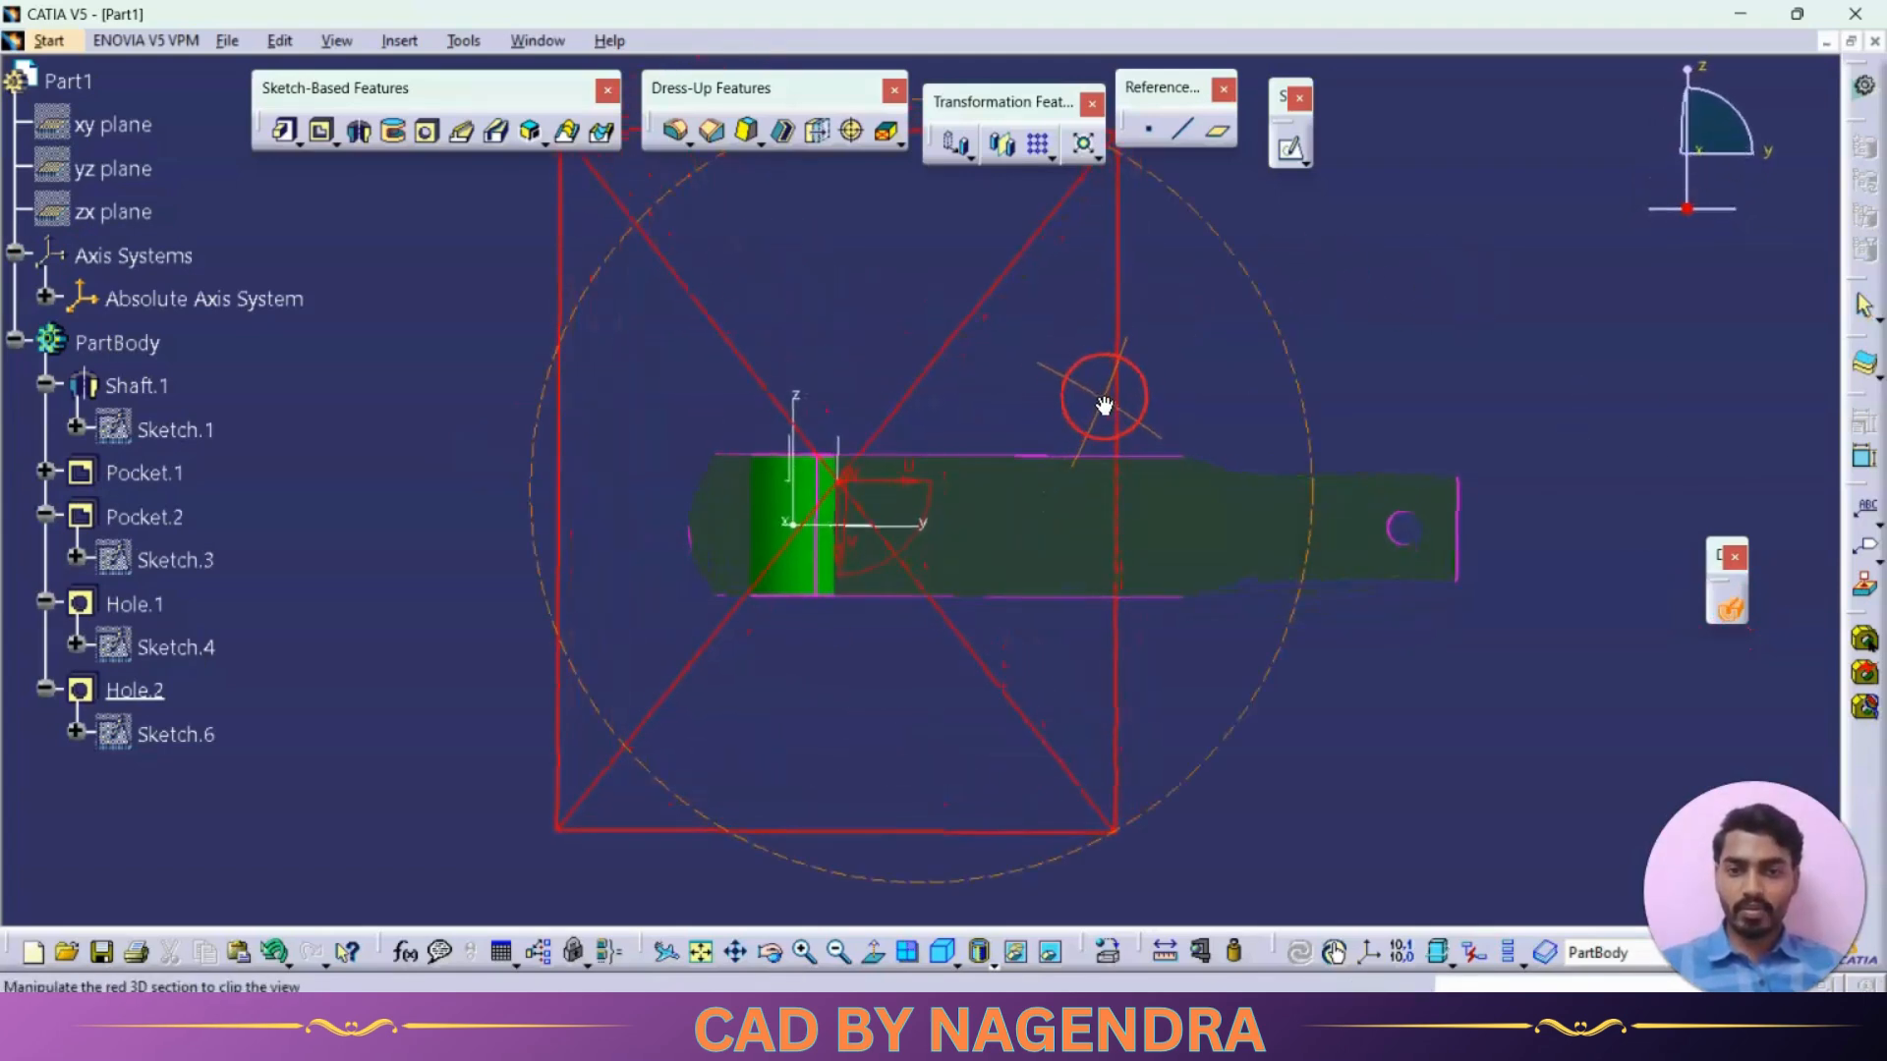
click(1733, 606)
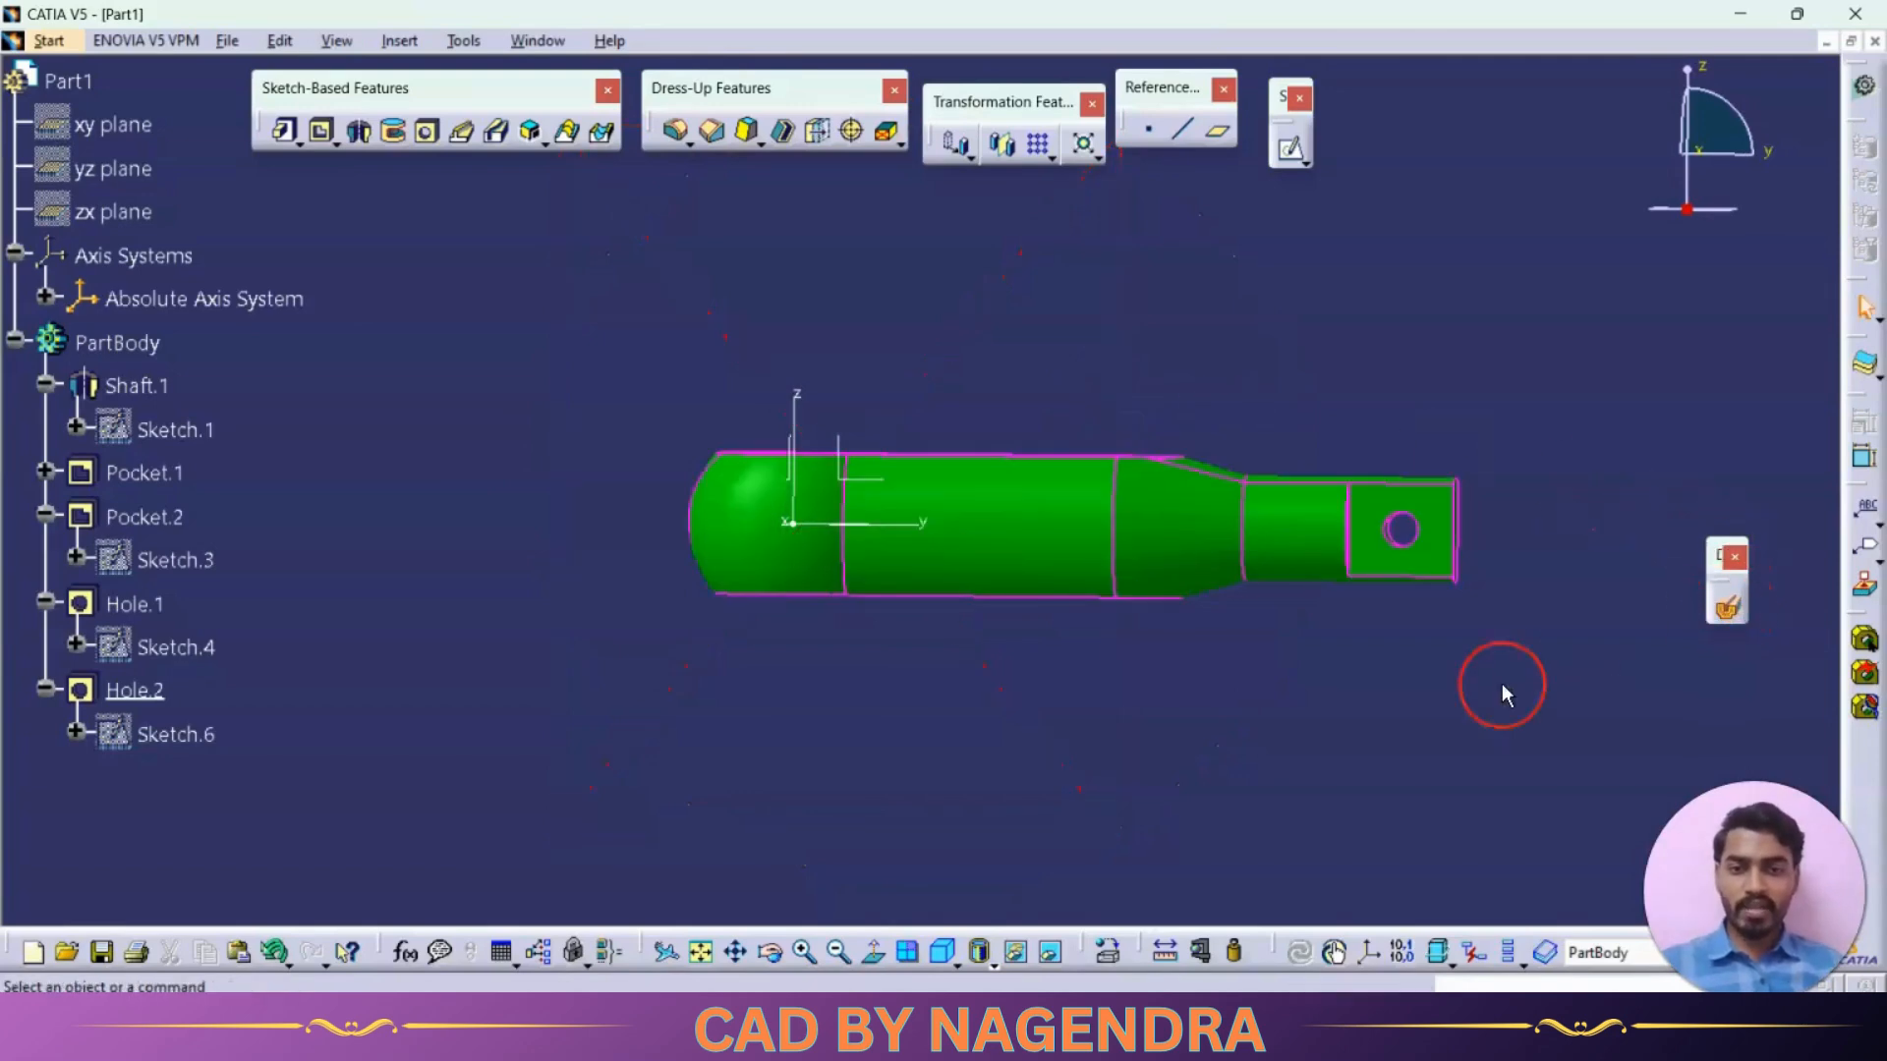
middle_drag(978, 845, 1158, 330)
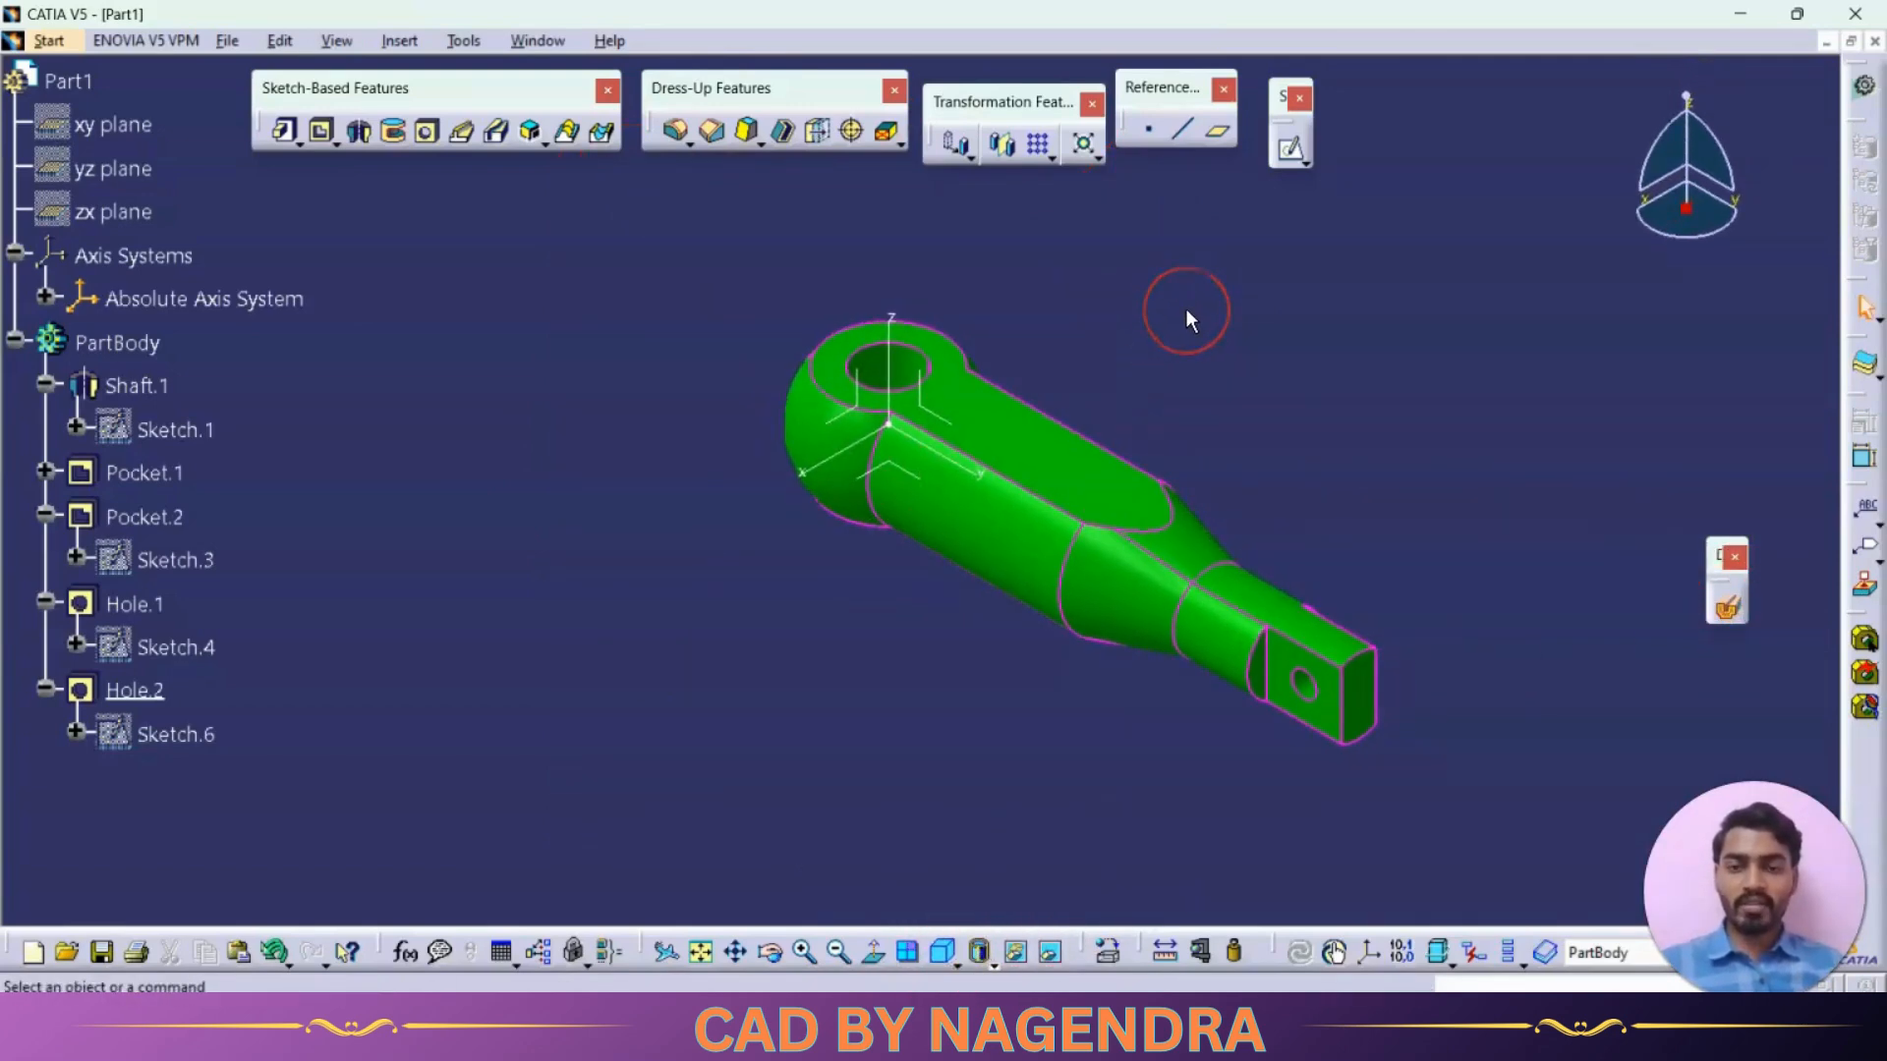